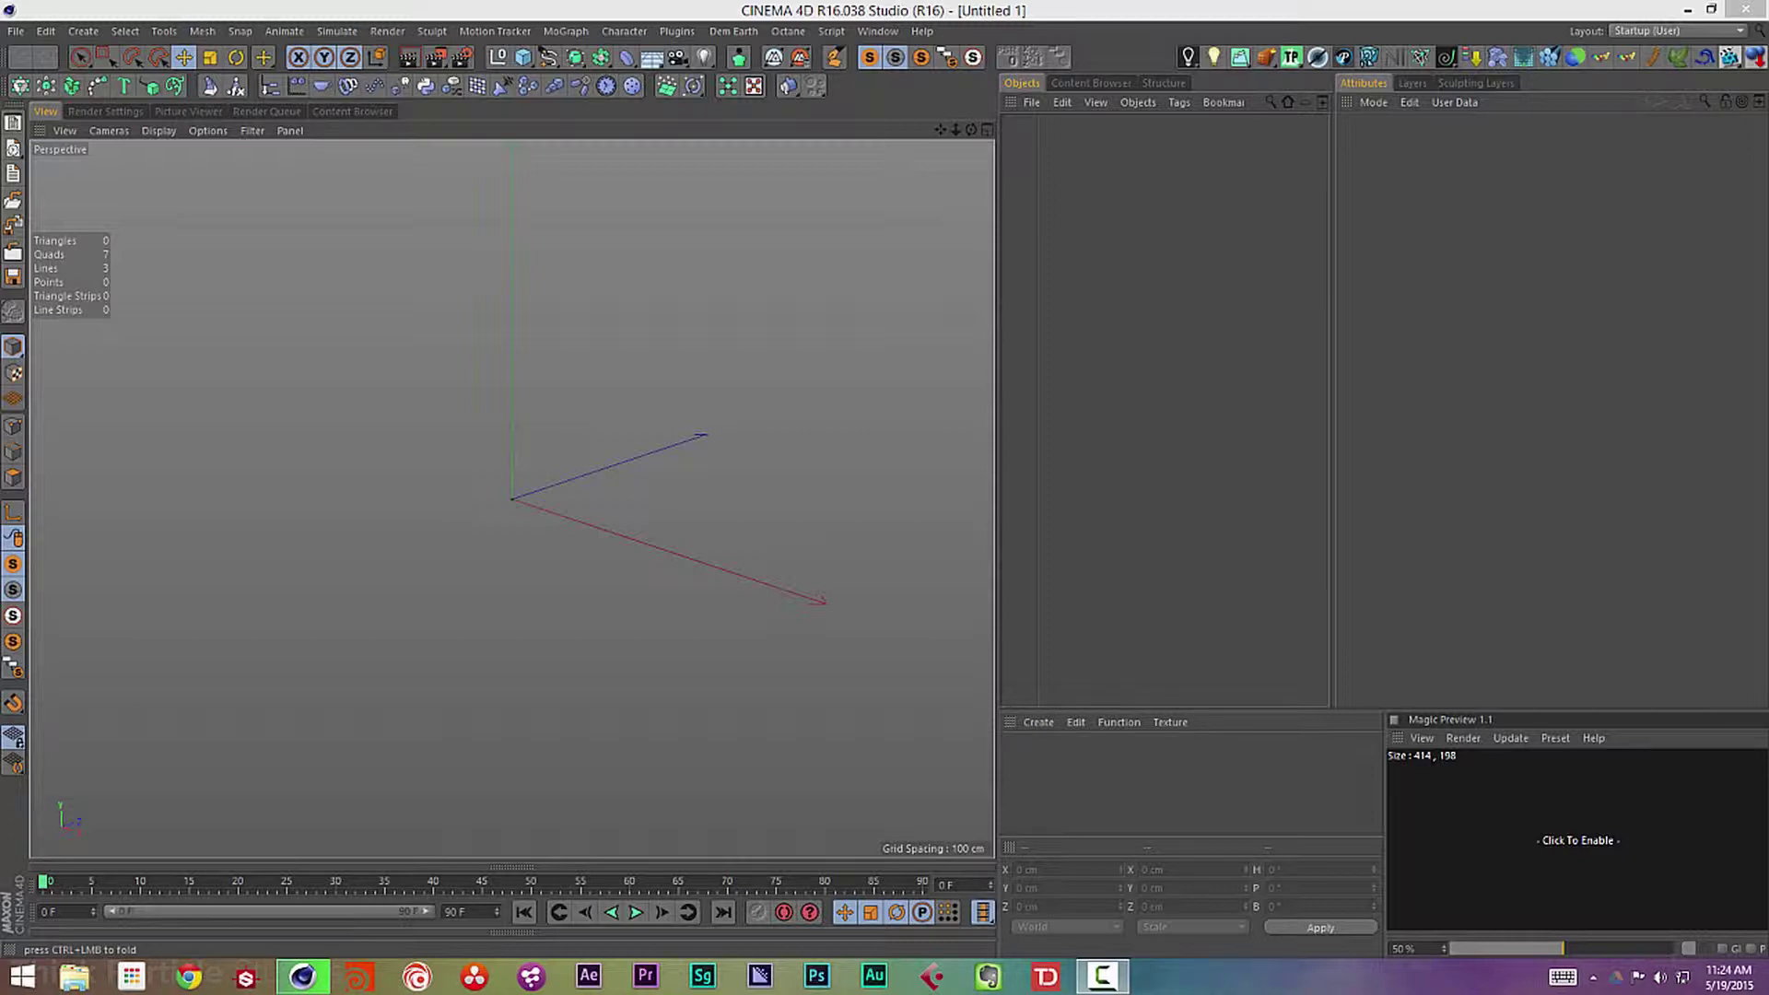
# - Add a plane to the scene and display its segment lines in the shaded viewport
pyautogui.click(81, 57)
pyautogui.moveTo(522, 57); pyautogui.dragTo(686, 123)
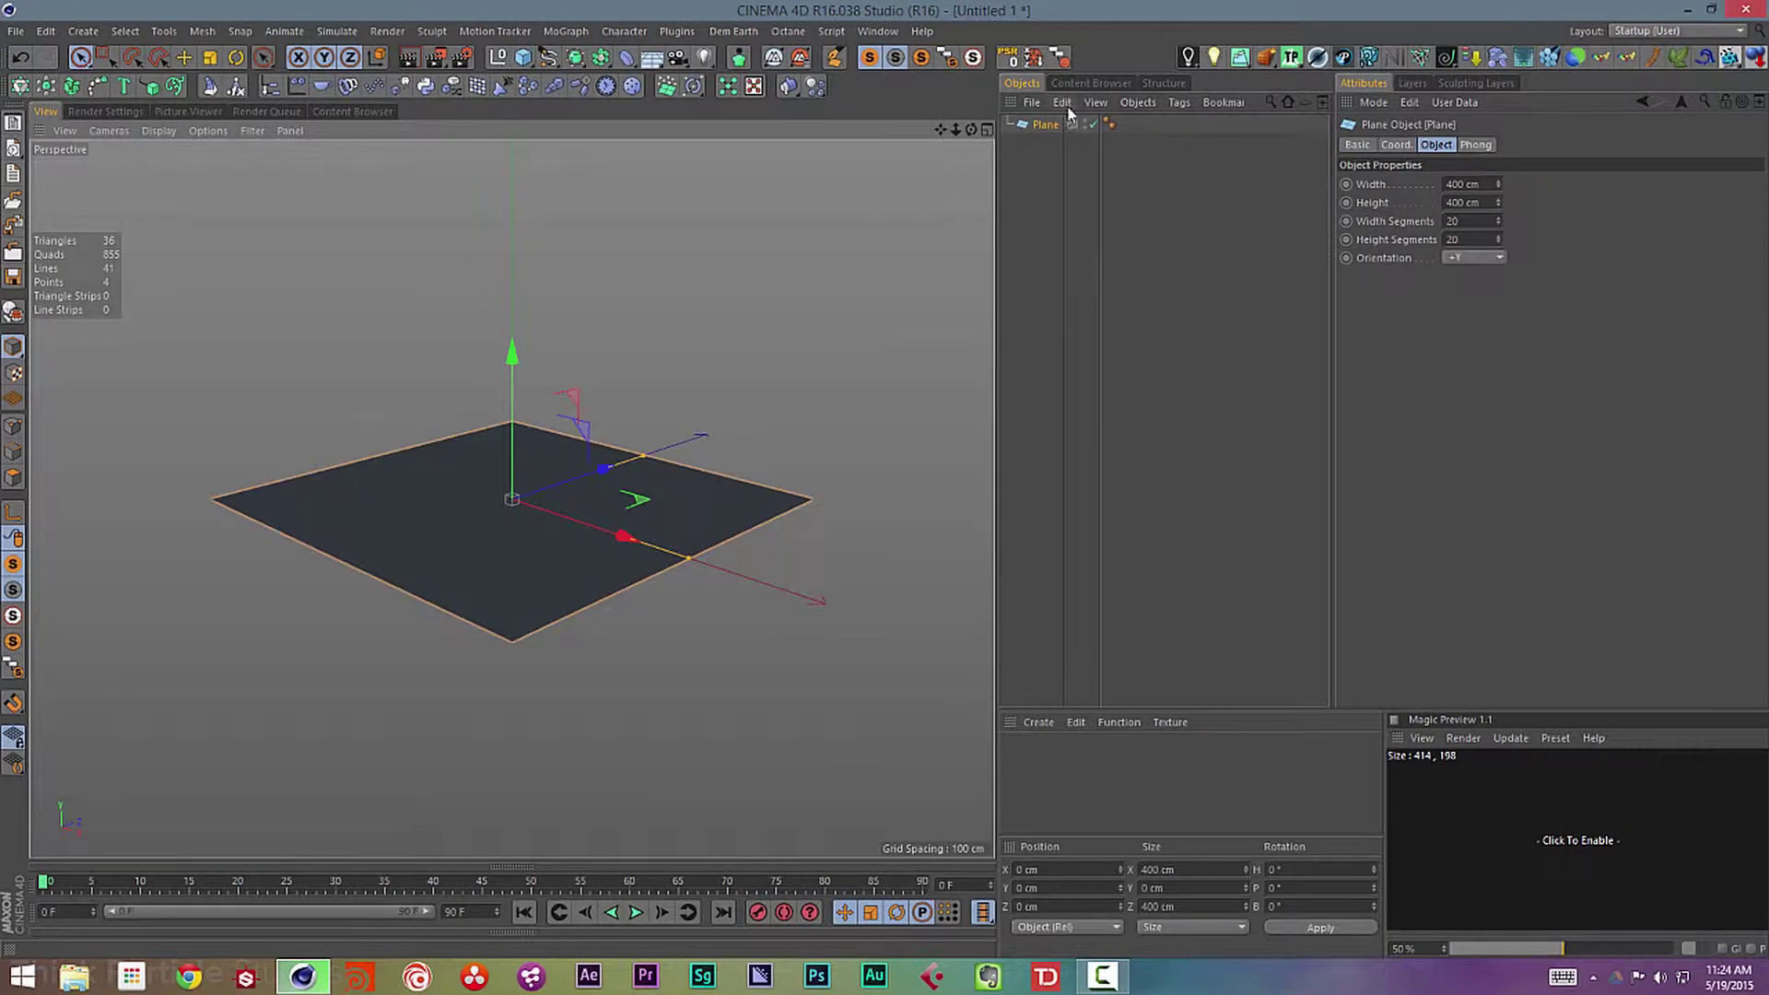
pyautogui.moveTo(518, 541)
pyautogui.keyDown('alt'); pyautogui.mouseDown()
pyautogui.moveTo(596, 663)
pyautogui.moveTo(433, 608)
pyautogui.mouseUp(); pyautogui.keyUp('alt')
pyautogui.click(158, 130)
pyautogui.click(186, 176)
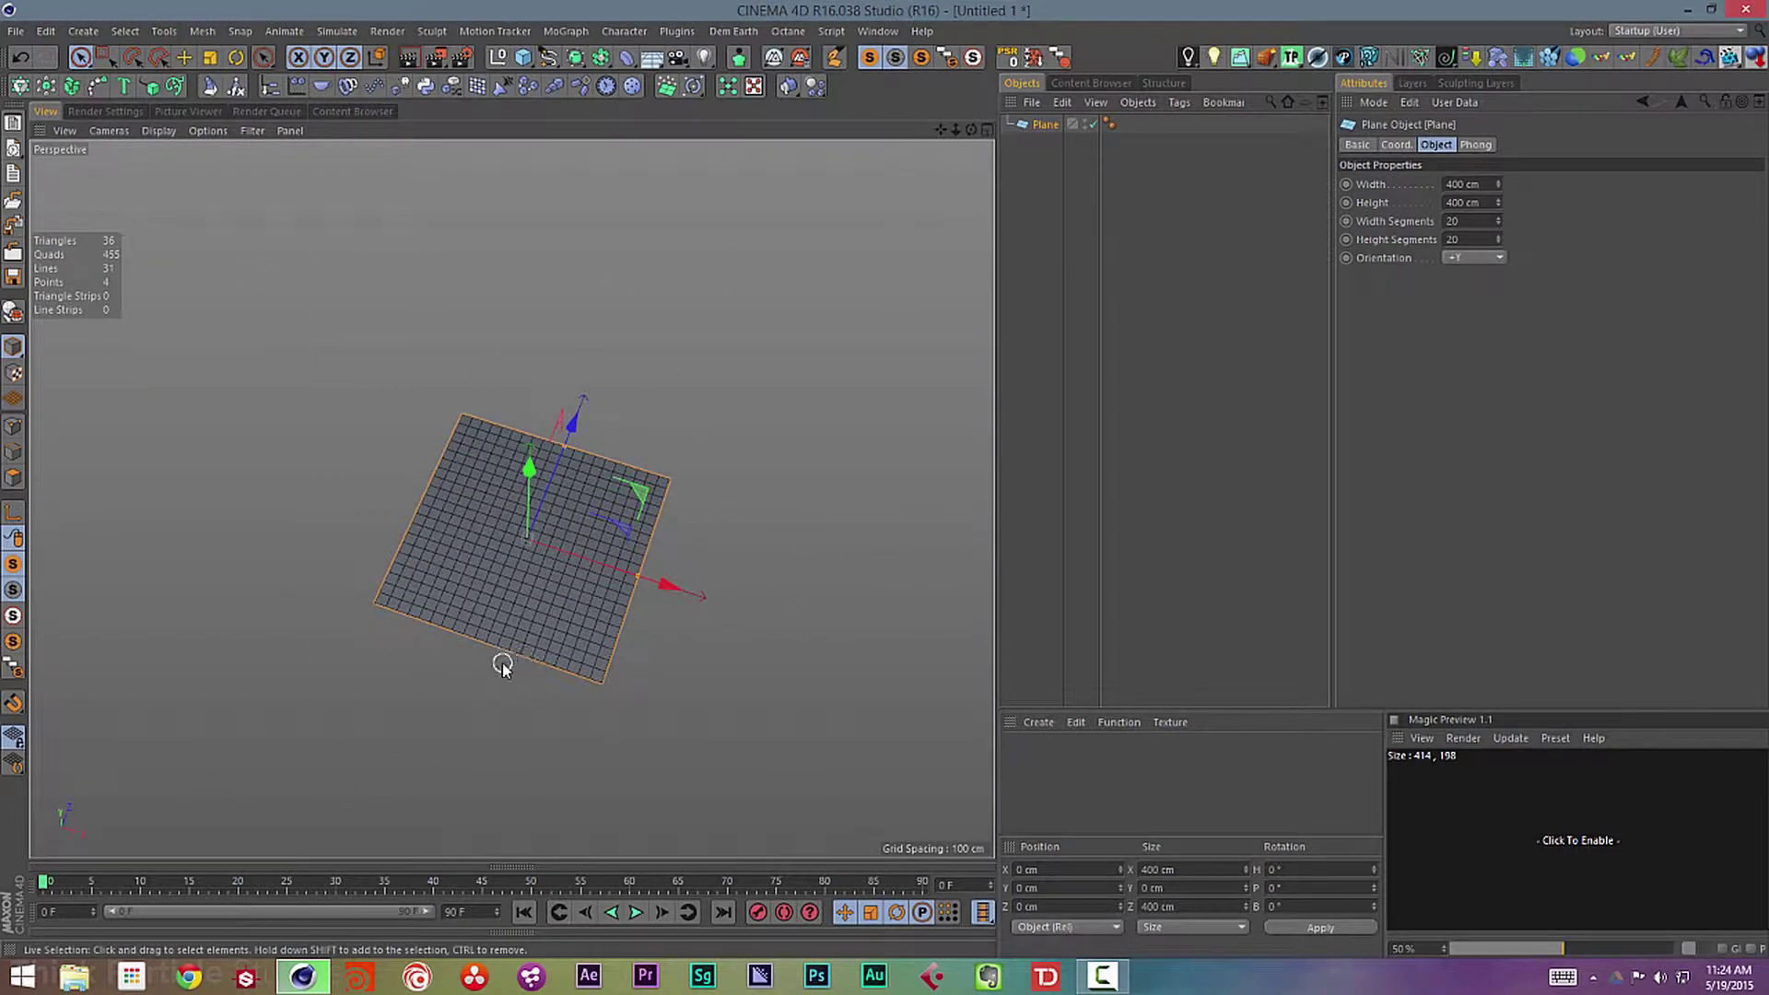
# - Set the plane's width and height to 2400 cm each
pyautogui.keyDown('alt'); pyautogui.moveTo(626, 608); pyautogui.dragTo(597, 628); pyautogui.keyUp('alt')
pyautogui.click(1450, 184)
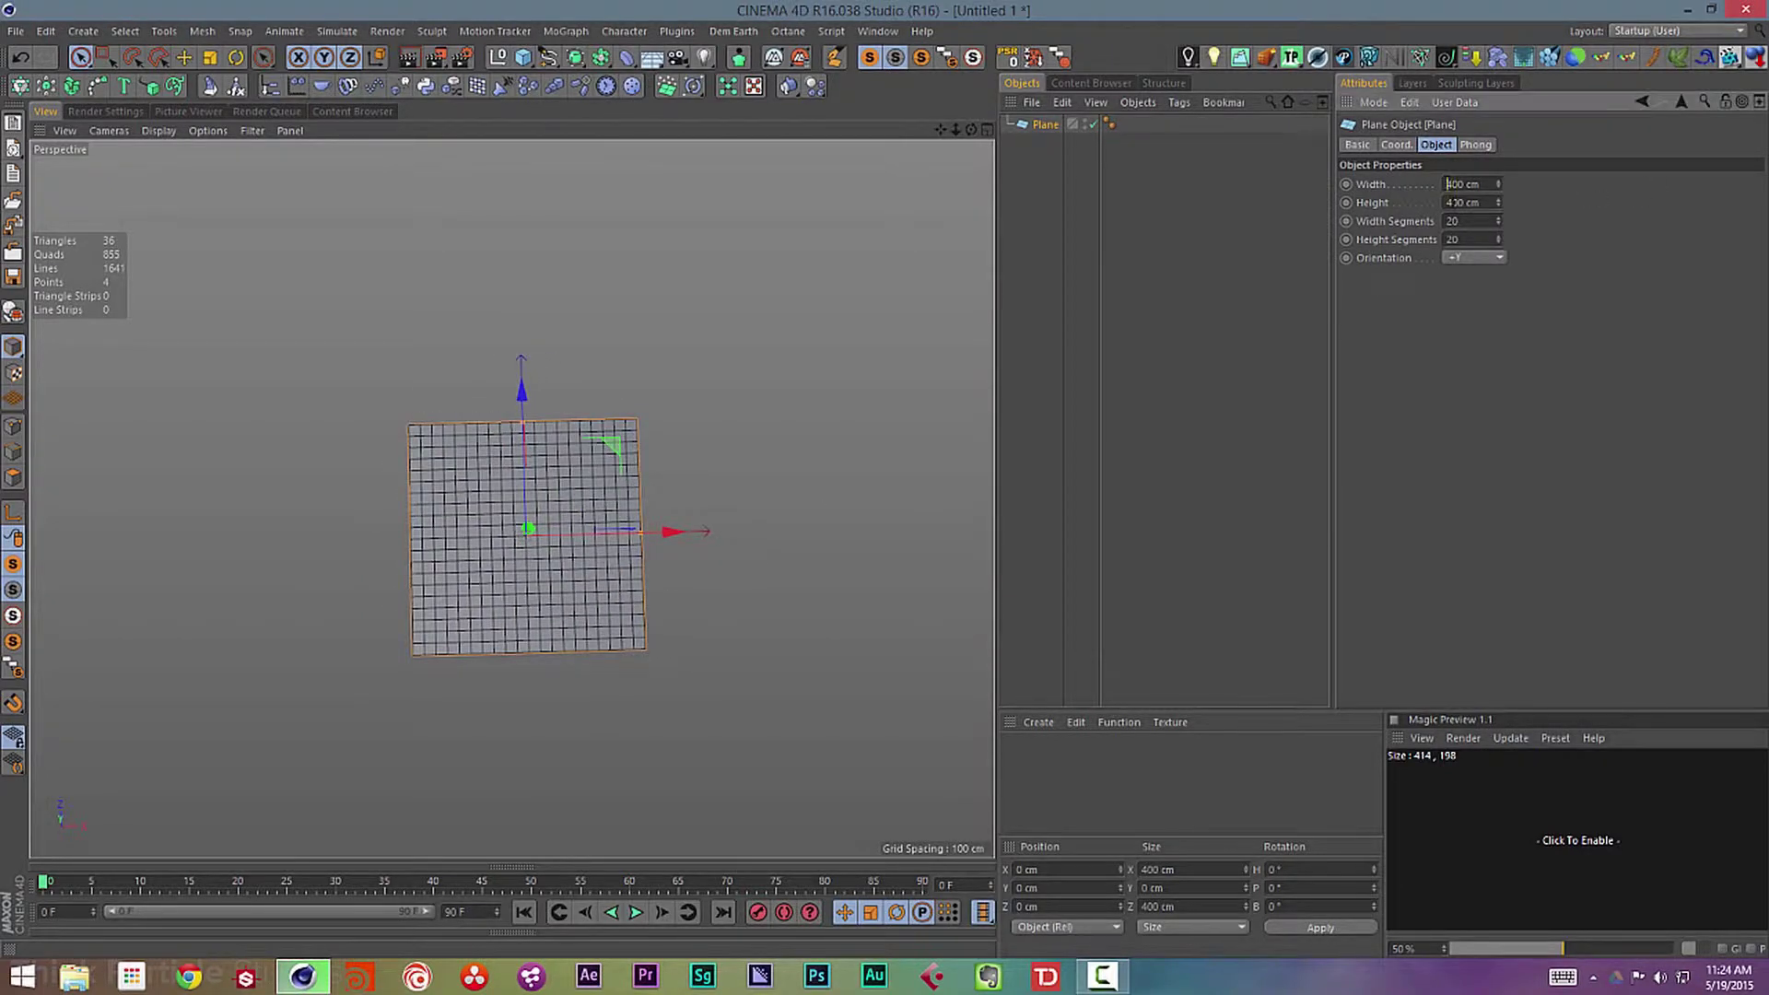
pyautogui.write('2')
pyautogui.click(1448, 202)
pyautogui.write('2')
pyautogui.press('Return')
pyautogui.scroll(-5, 431, 503)
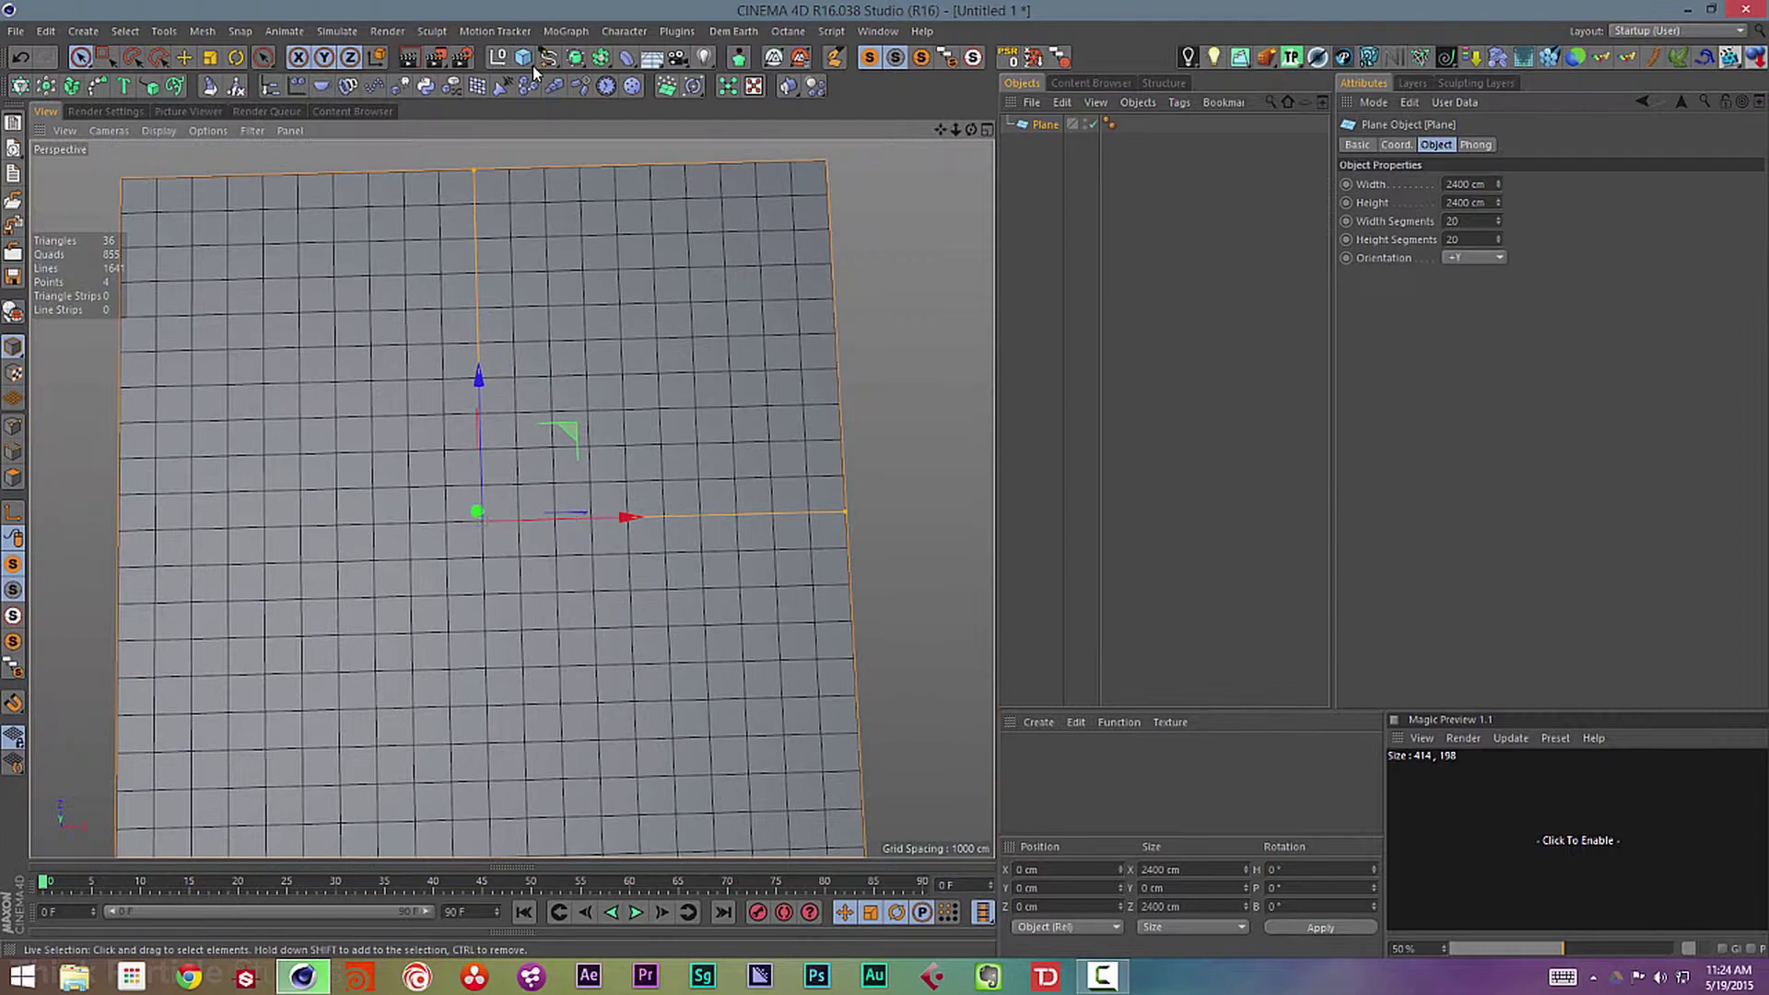
# - Load TP_Building_Generator1.1.c4d from the Think Particle - Building Generator 1.1 presets into the scene
pyautogui.hotkey('shift', 'F8')
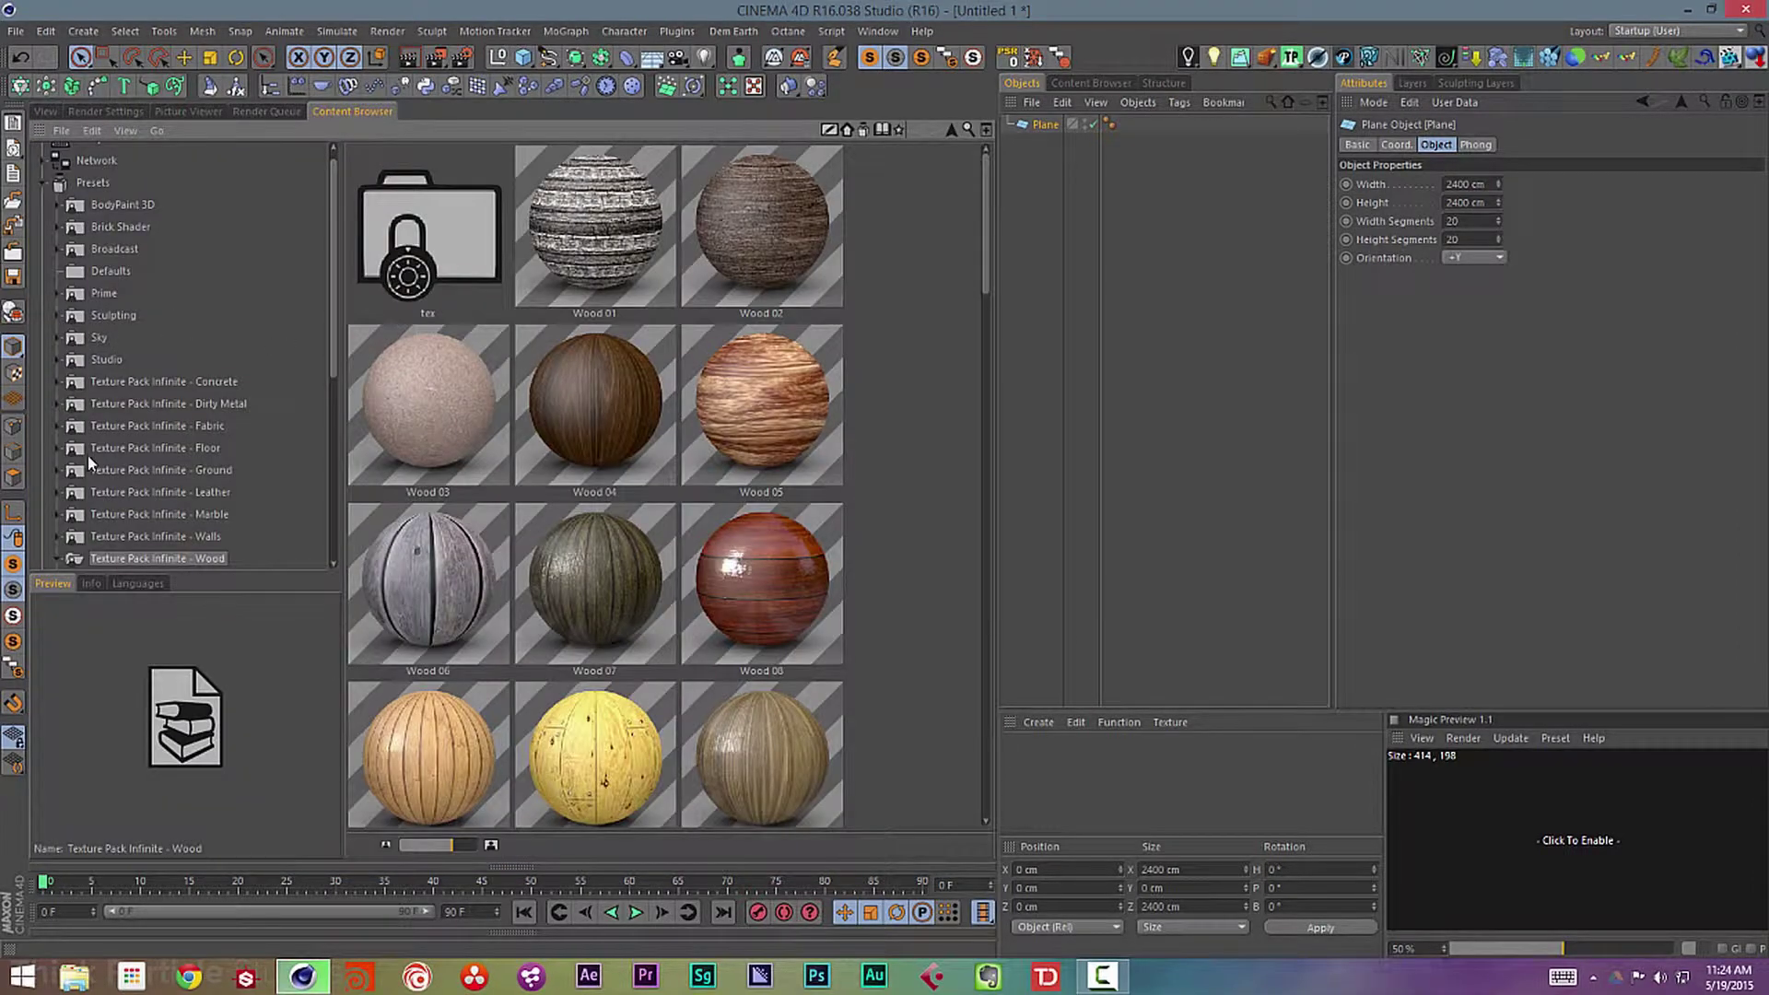
pyautogui.scroll(-5, 138, 375)
pyautogui.click(255, 314)
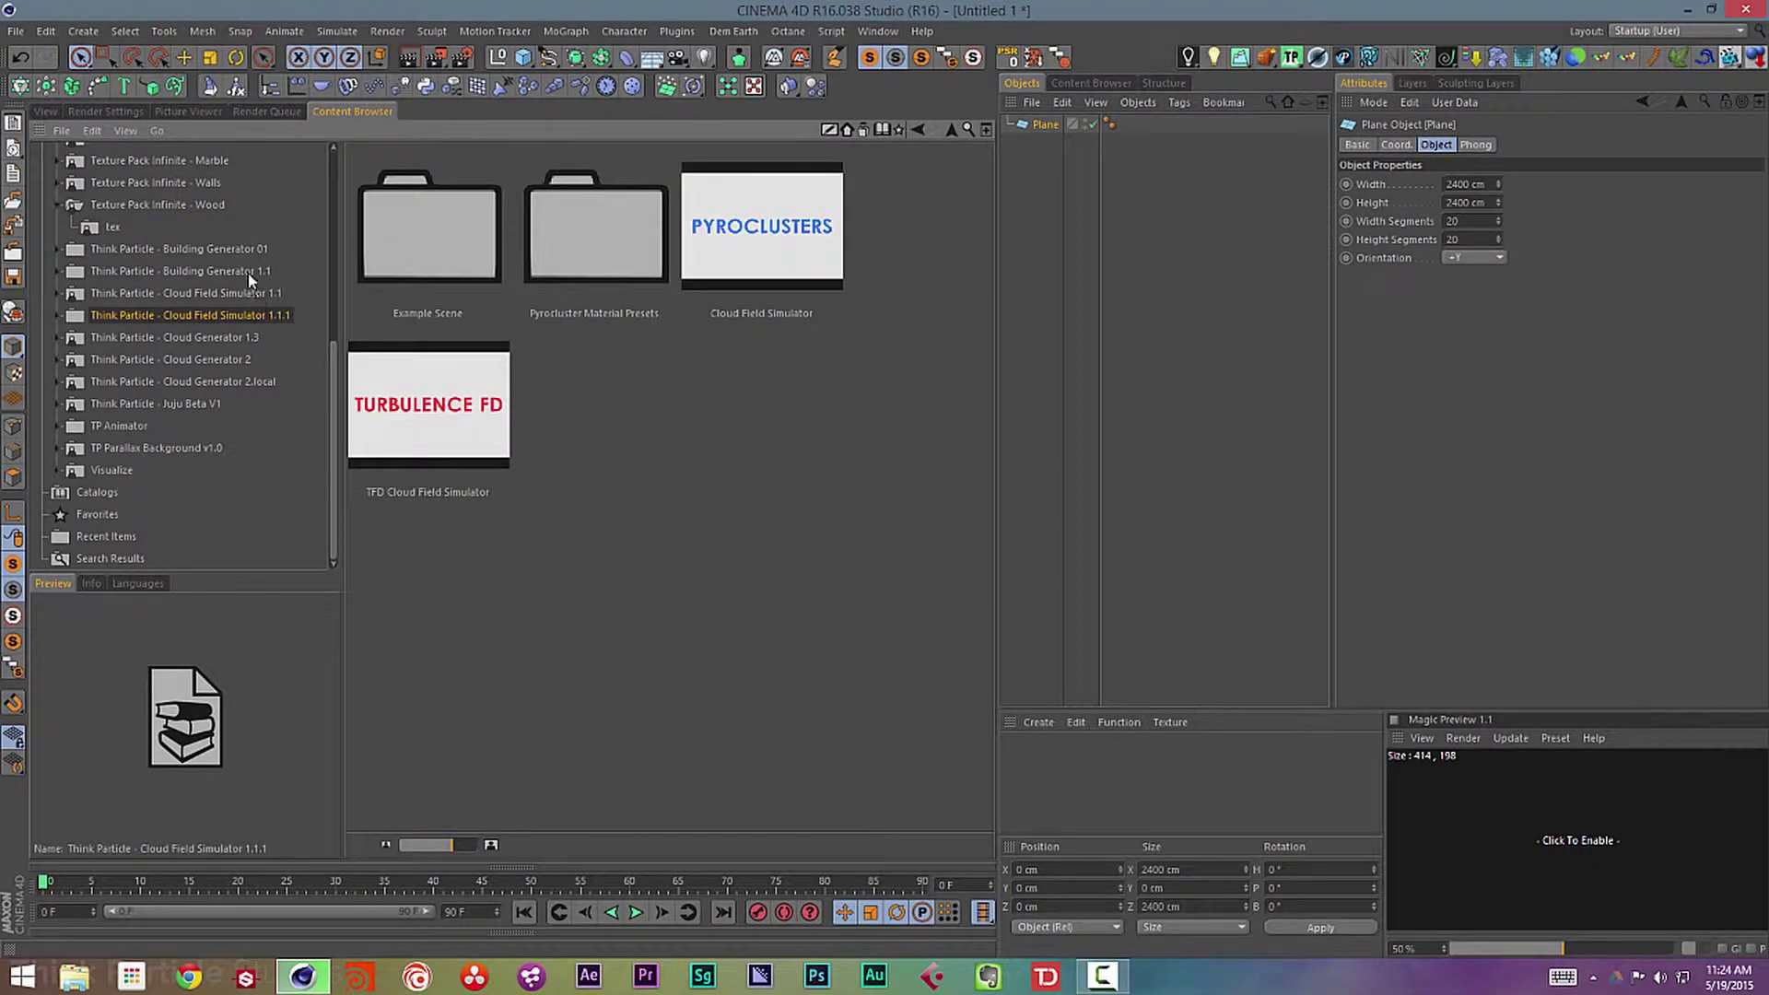
pyautogui.click(221, 271)
pyautogui.doubleClick(571, 254)
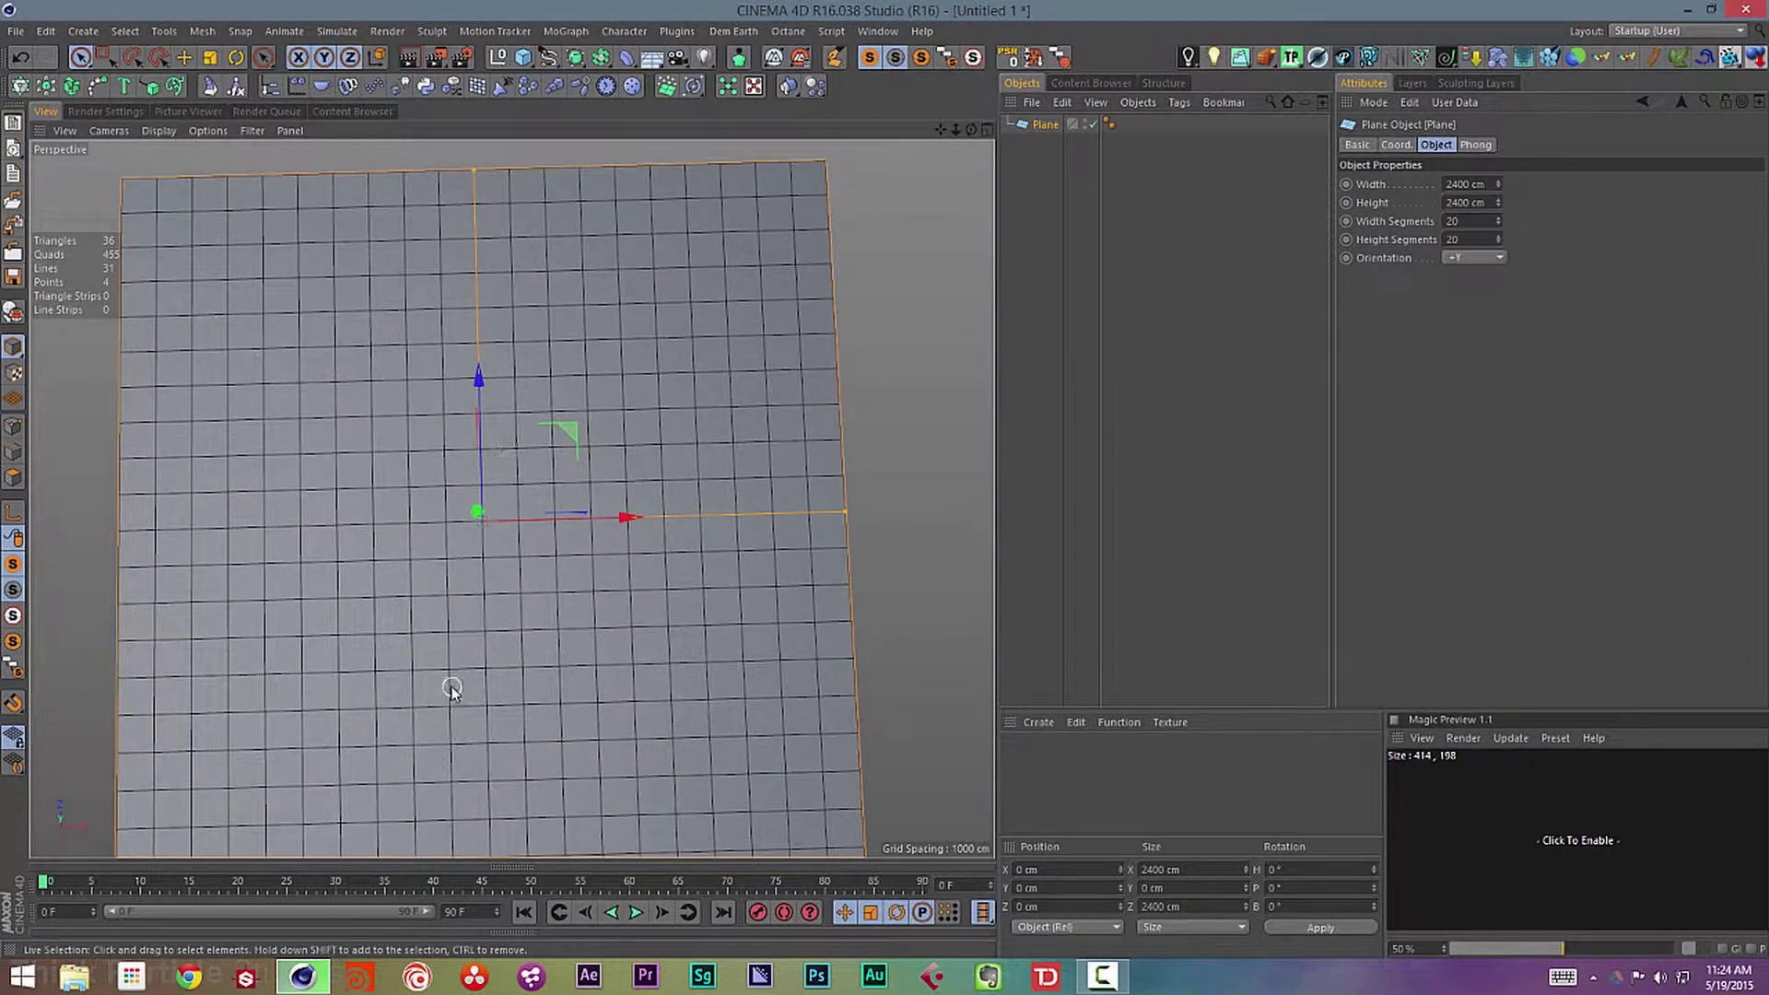
pyautogui.keyDown('alt'); pyautogui.moveTo(544, 618); pyautogui.dragTo(483, 492); pyautogui.keyUp('alt')
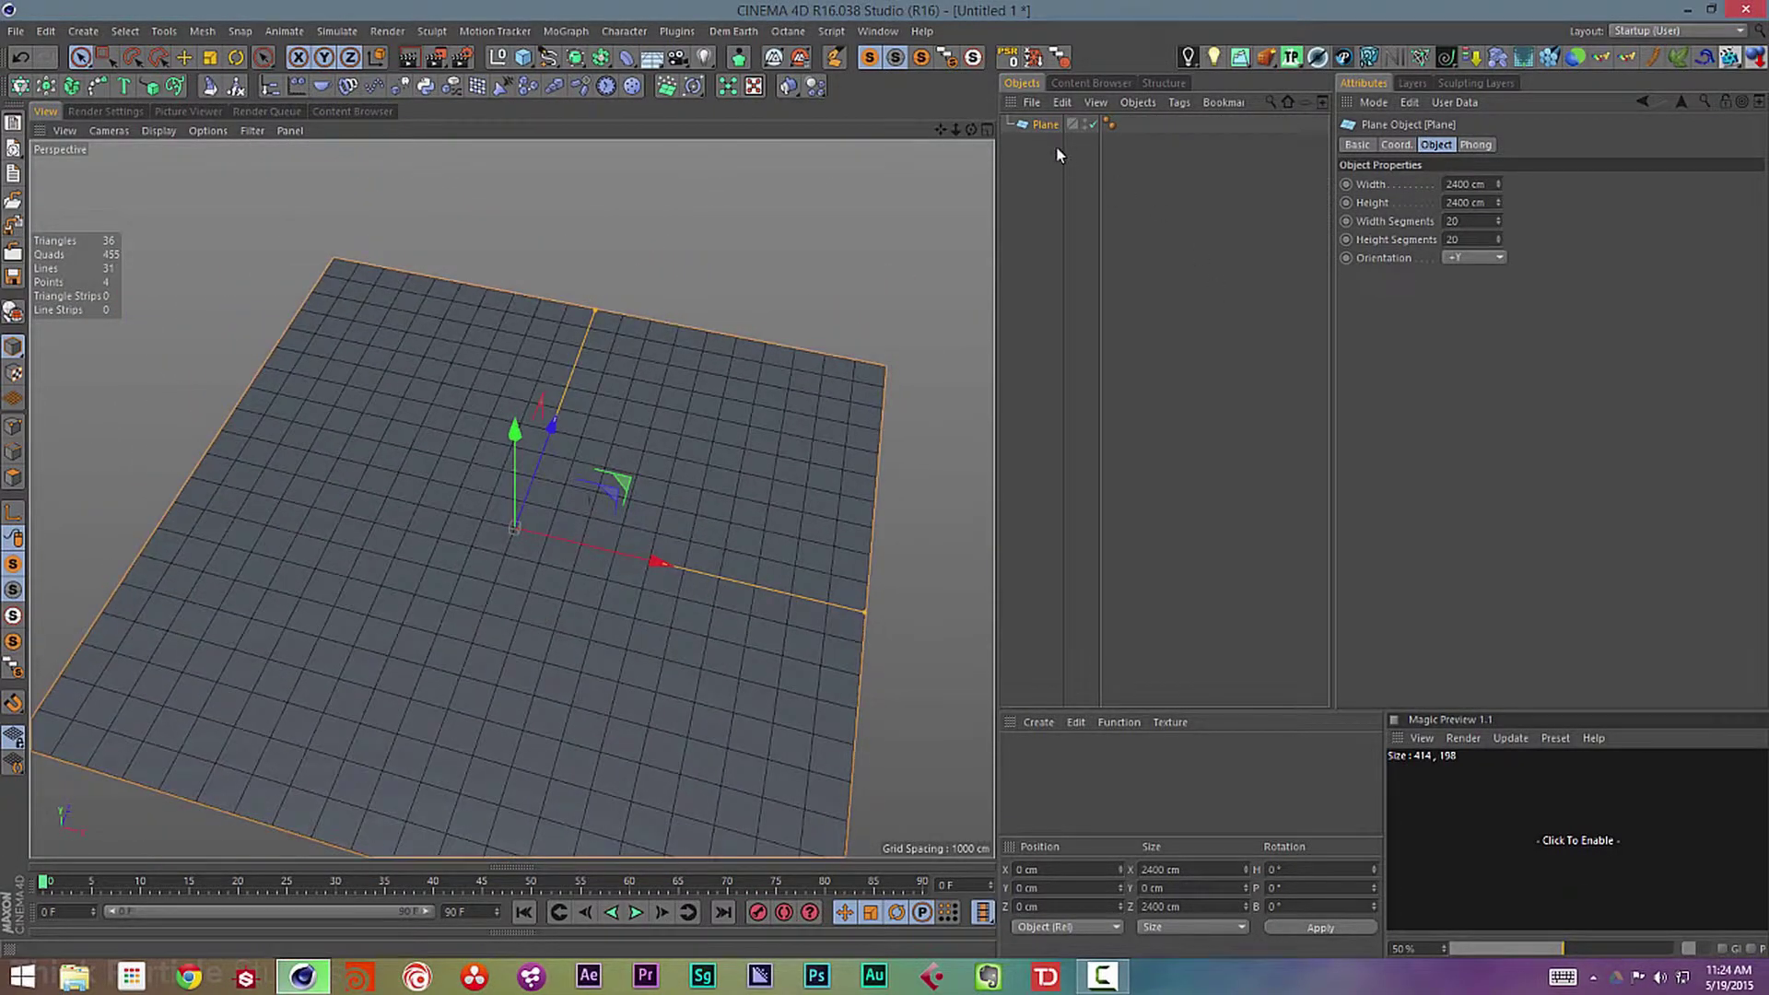
pyautogui.doubleClick(1468, 222)
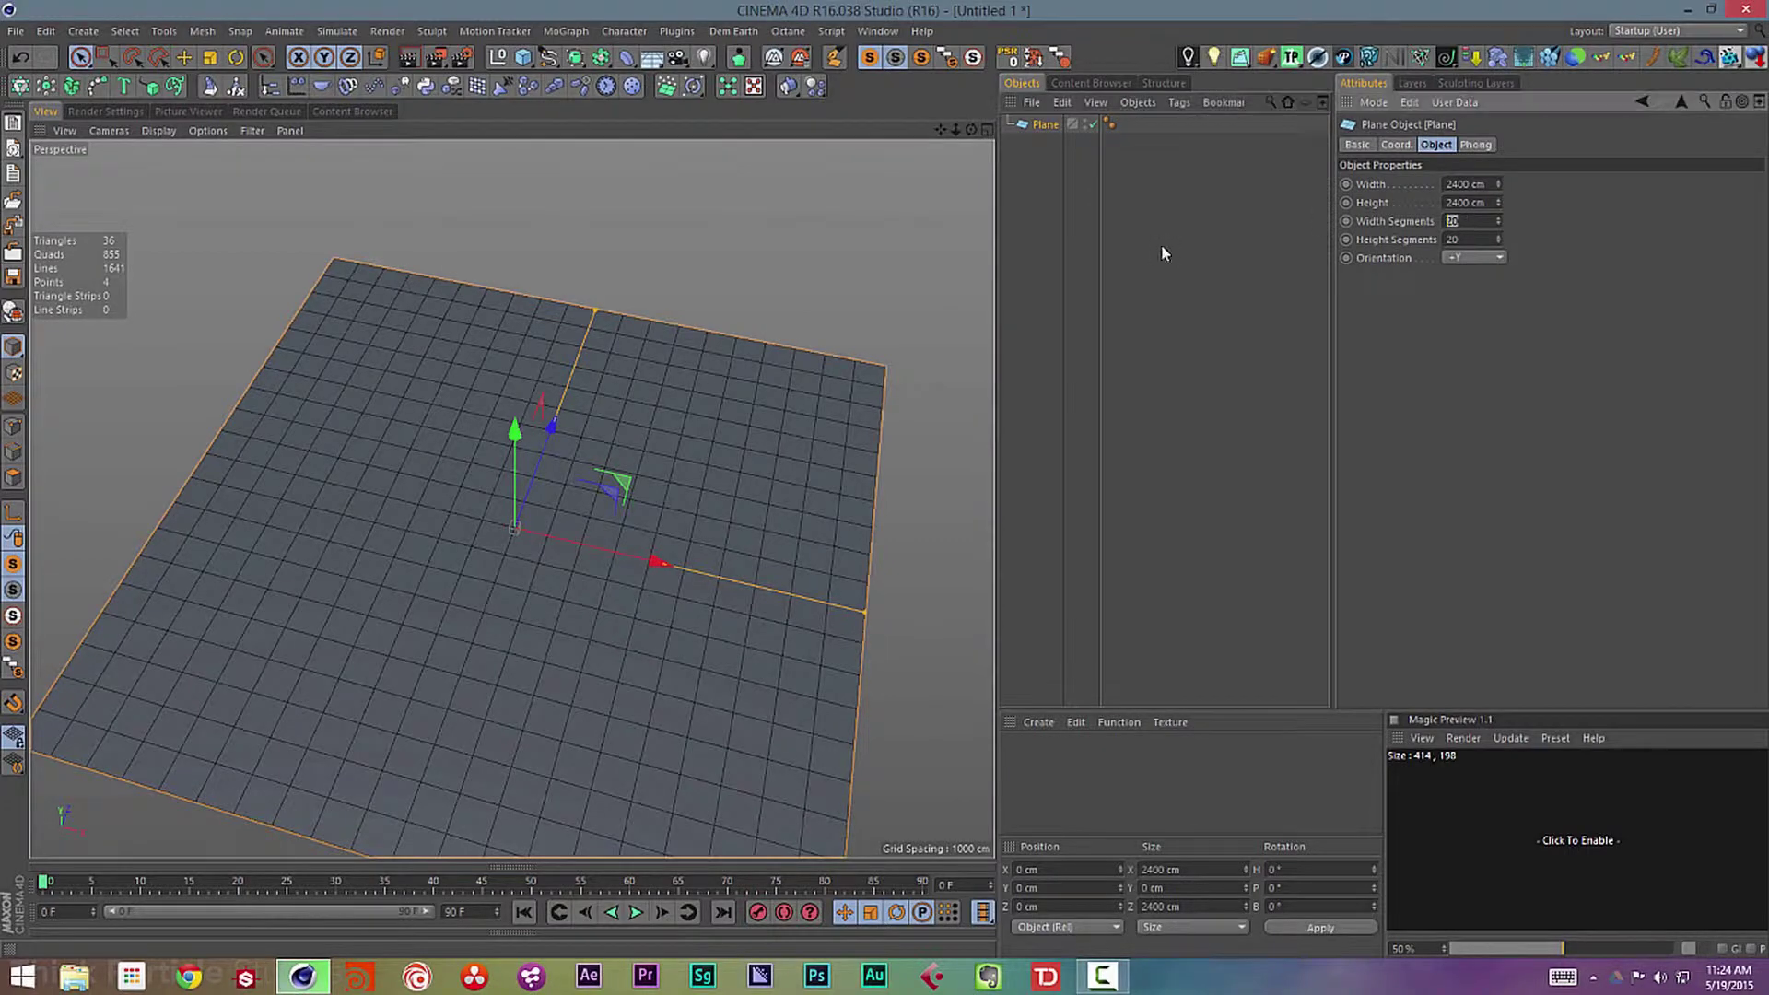
pyautogui.click(351, 110)
pyautogui.moveTo(530, 207); pyautogui.dragTo(1167, 252)
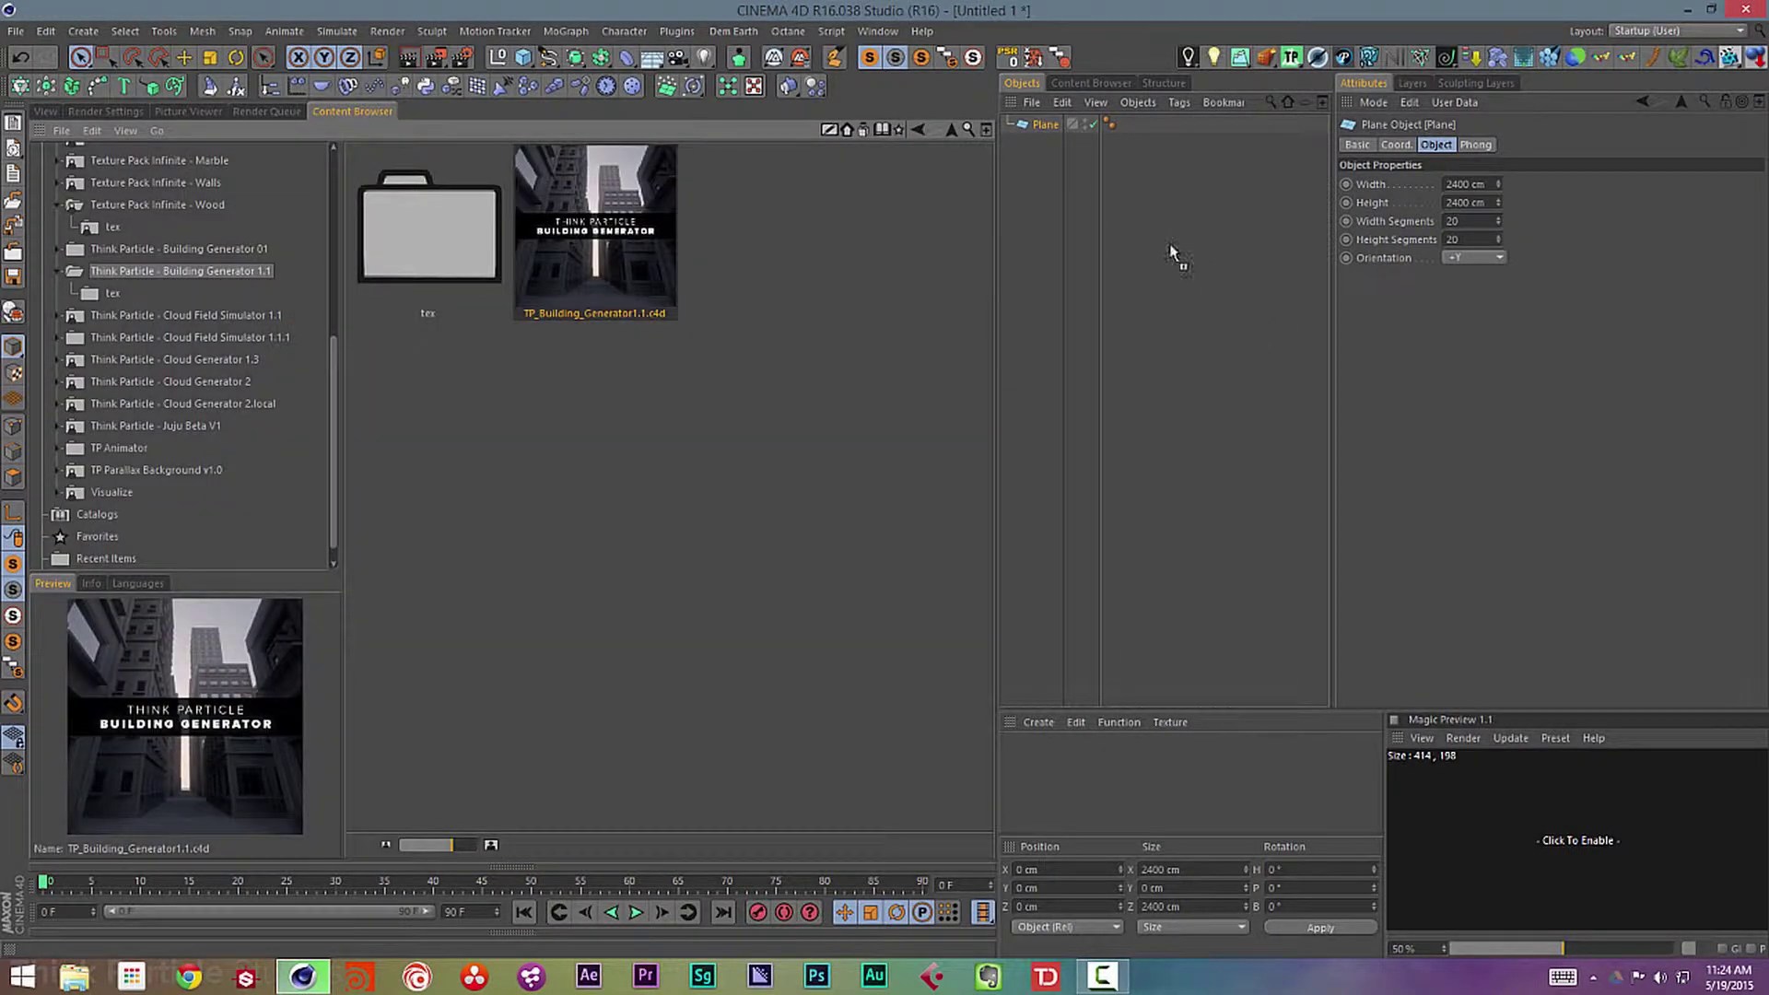
pyautogui.click(45, 110)
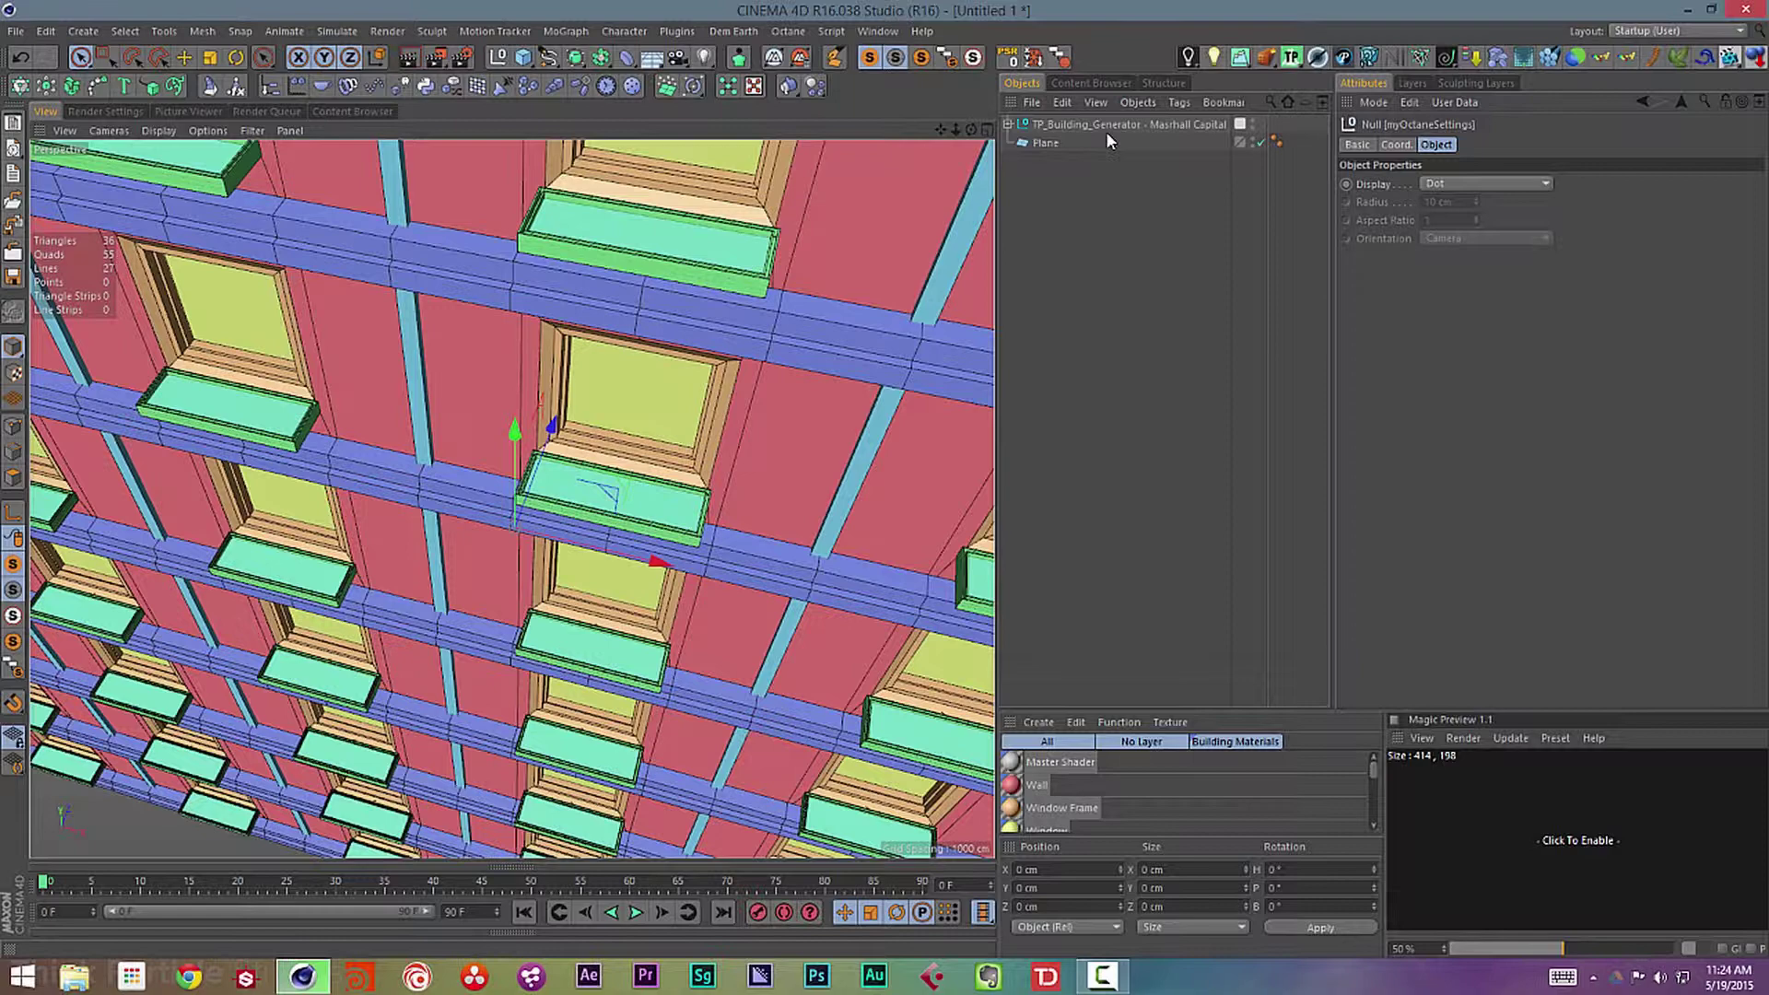
# - Set the building generator to 1 floor and turn off its roof and roof border
pyautogui.click(1023, 142)
pyautogui.click(1087, 123)
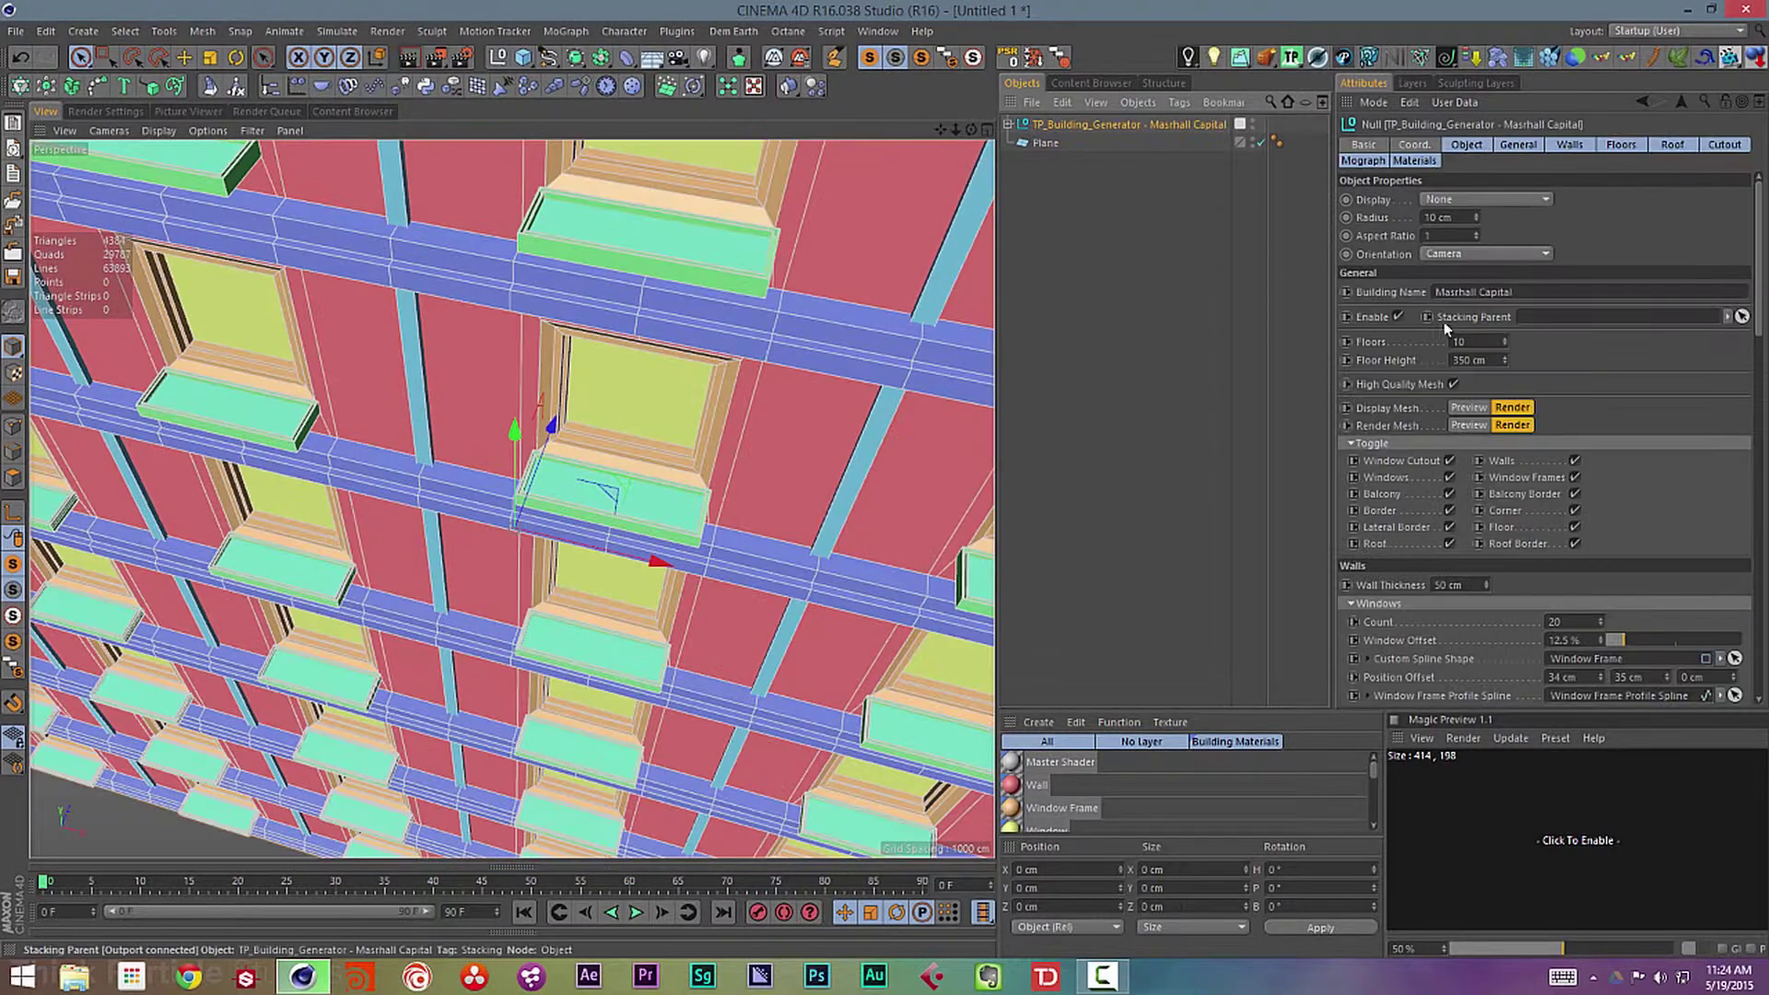
pyautogui.click(1473, 146)
pyautogui.click(1517, 144)
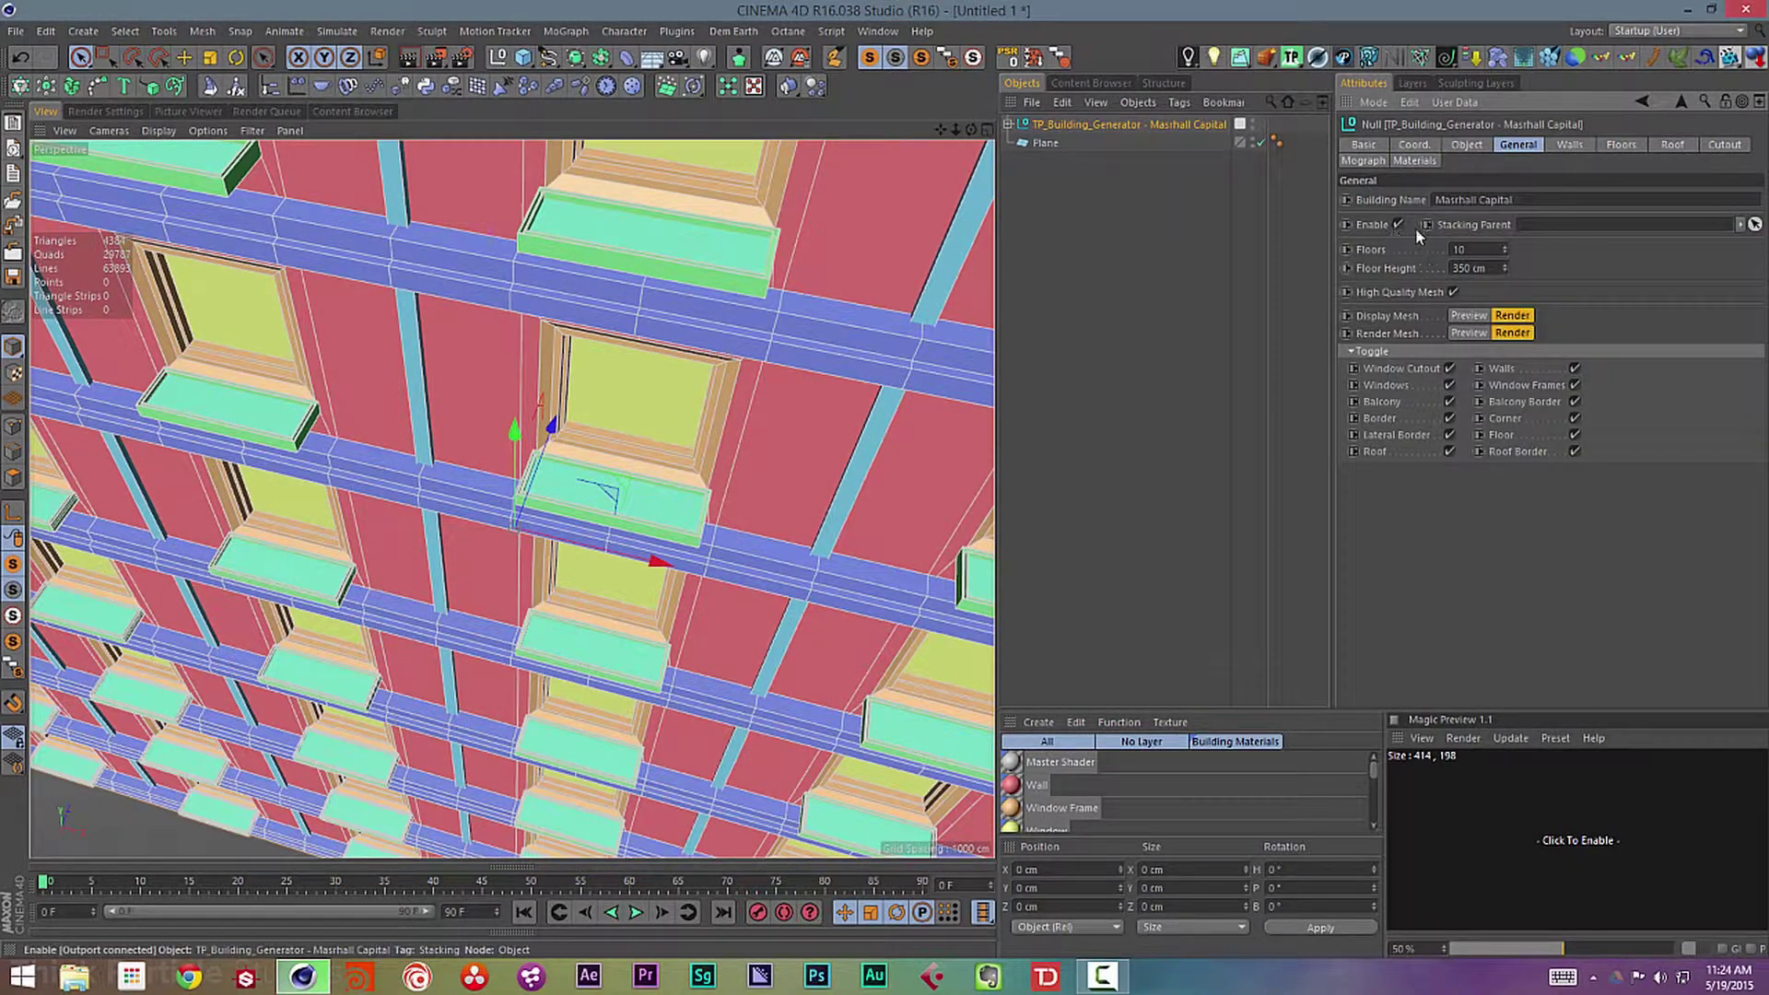
pyautogui.moveTo(1504, 249); pyautogui.dragTo(1523, 370)
pyautogui.click(1449, 452)
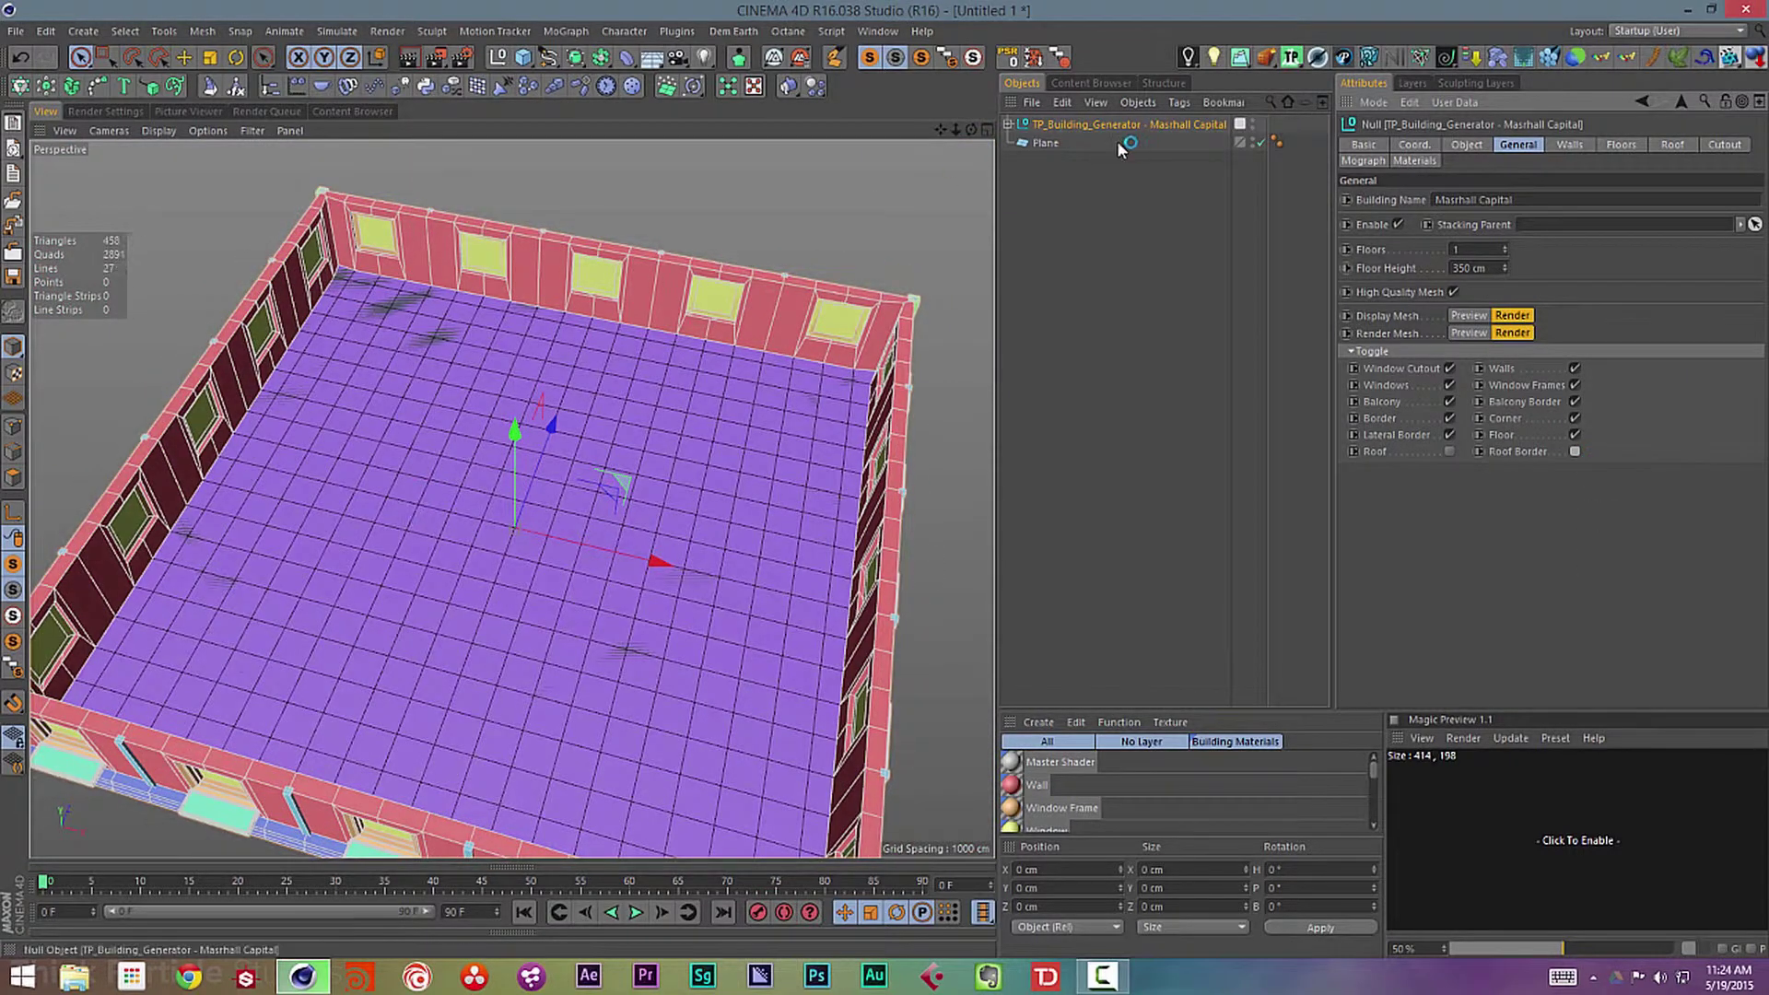
# - Raise the plane to about 70 cm in Y and set its width and height segments to 10
pyautogui.click(1044, 142)
pyautogui.moveTo(515, 433); pyautogui.dragTo(1137, 288)
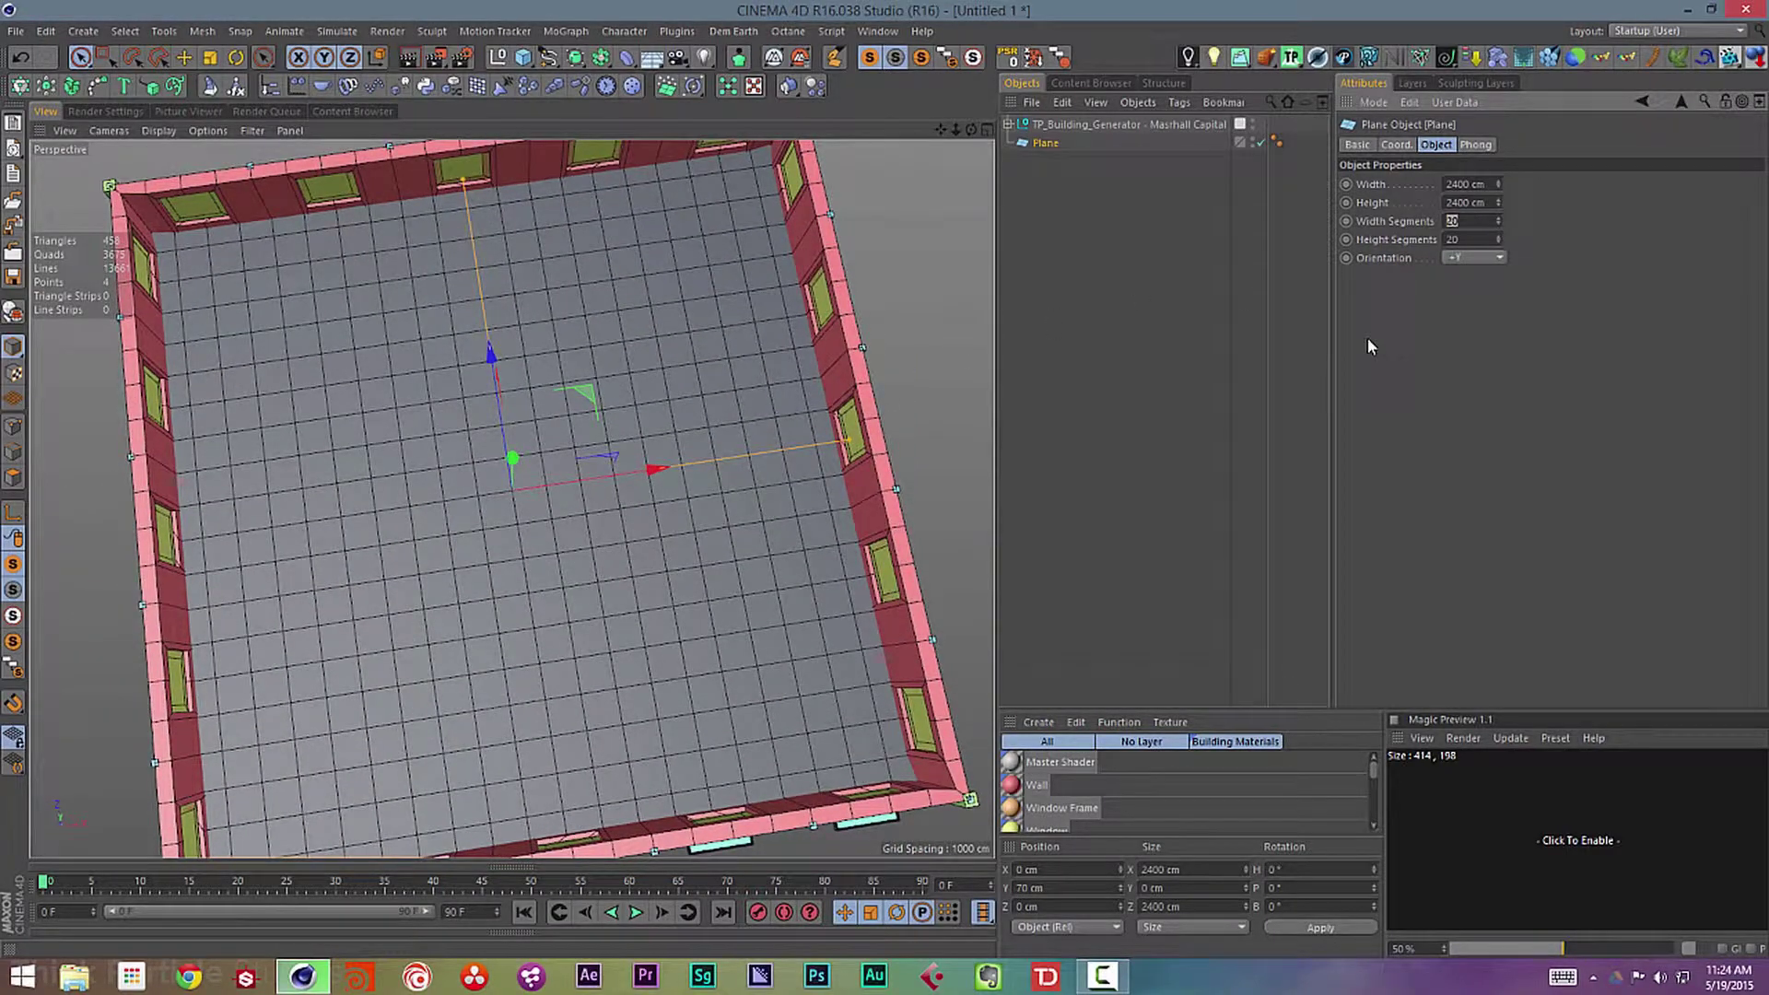
pyautogui.write('10')
pyautogui.press('Tab')
pyautogui.write('10')
pyautogui.press('Return')
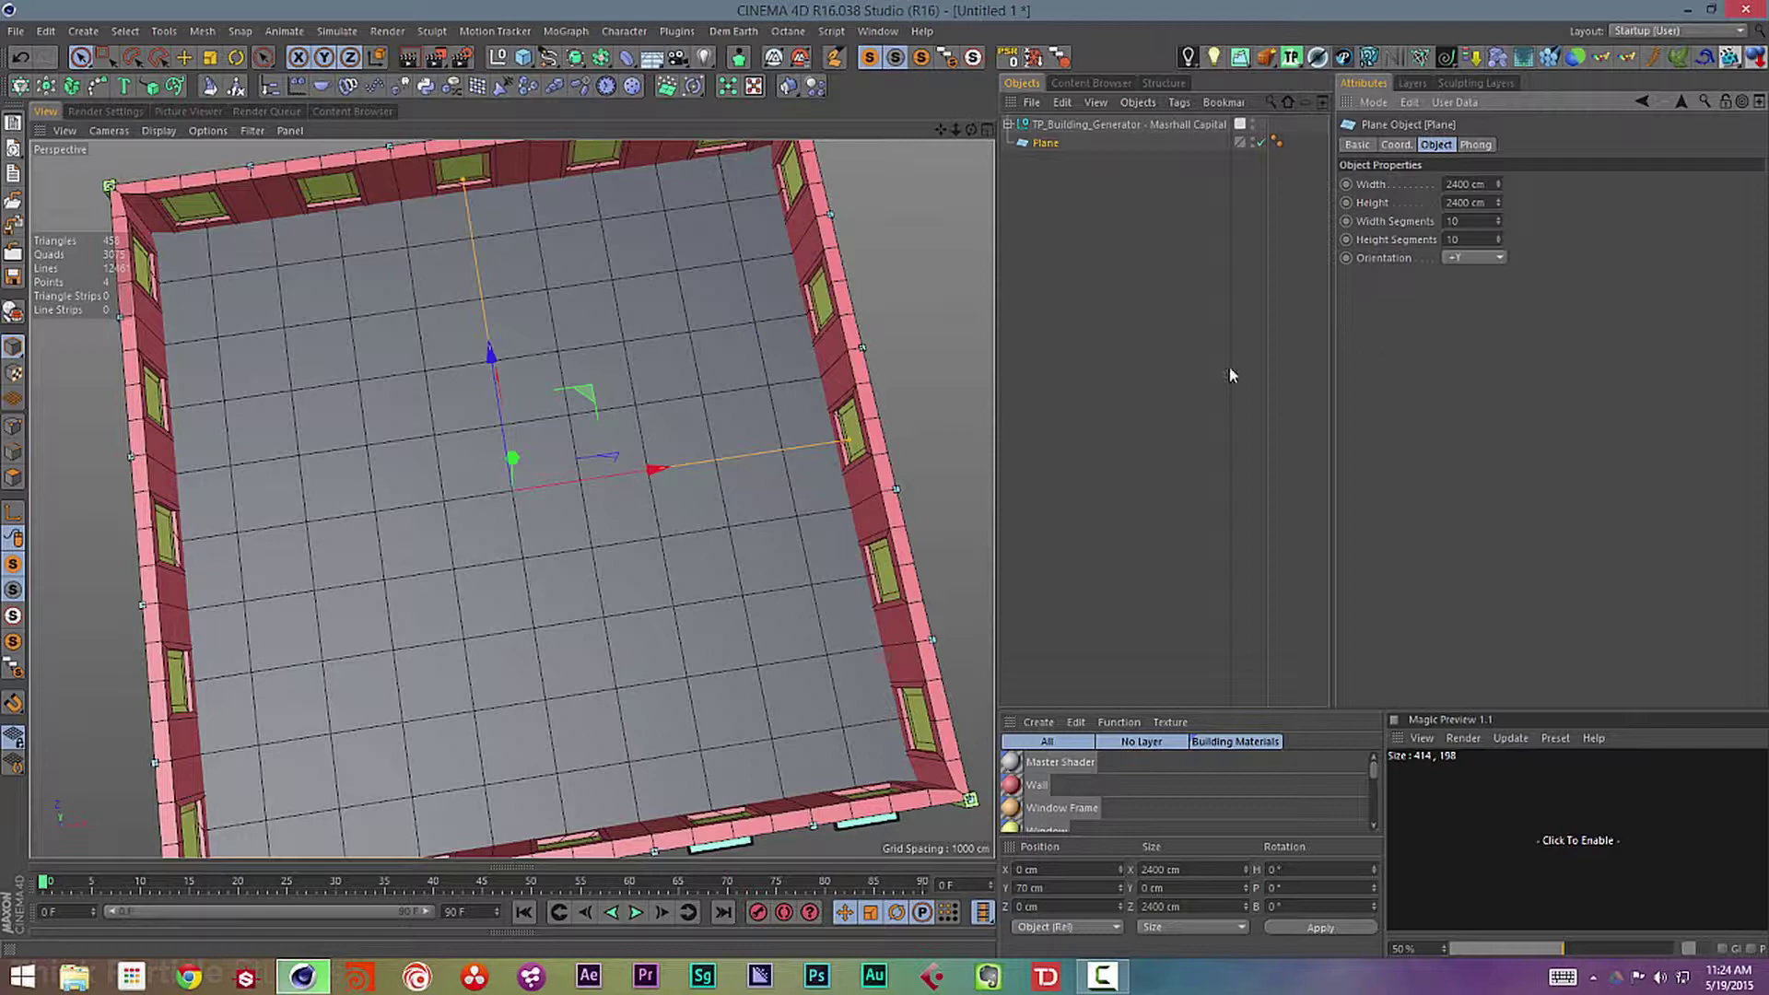
# - Try 5 width and 5 height segments on the plane and convert it to an editable polygon object
pyautogui.keyDown('alt'); pyautogui.moveTo(624, 351); pyautogui.dragTo(645, 297); pyautogui.keyUp('alt')
pyautogui.doubleClick(1472, 221)
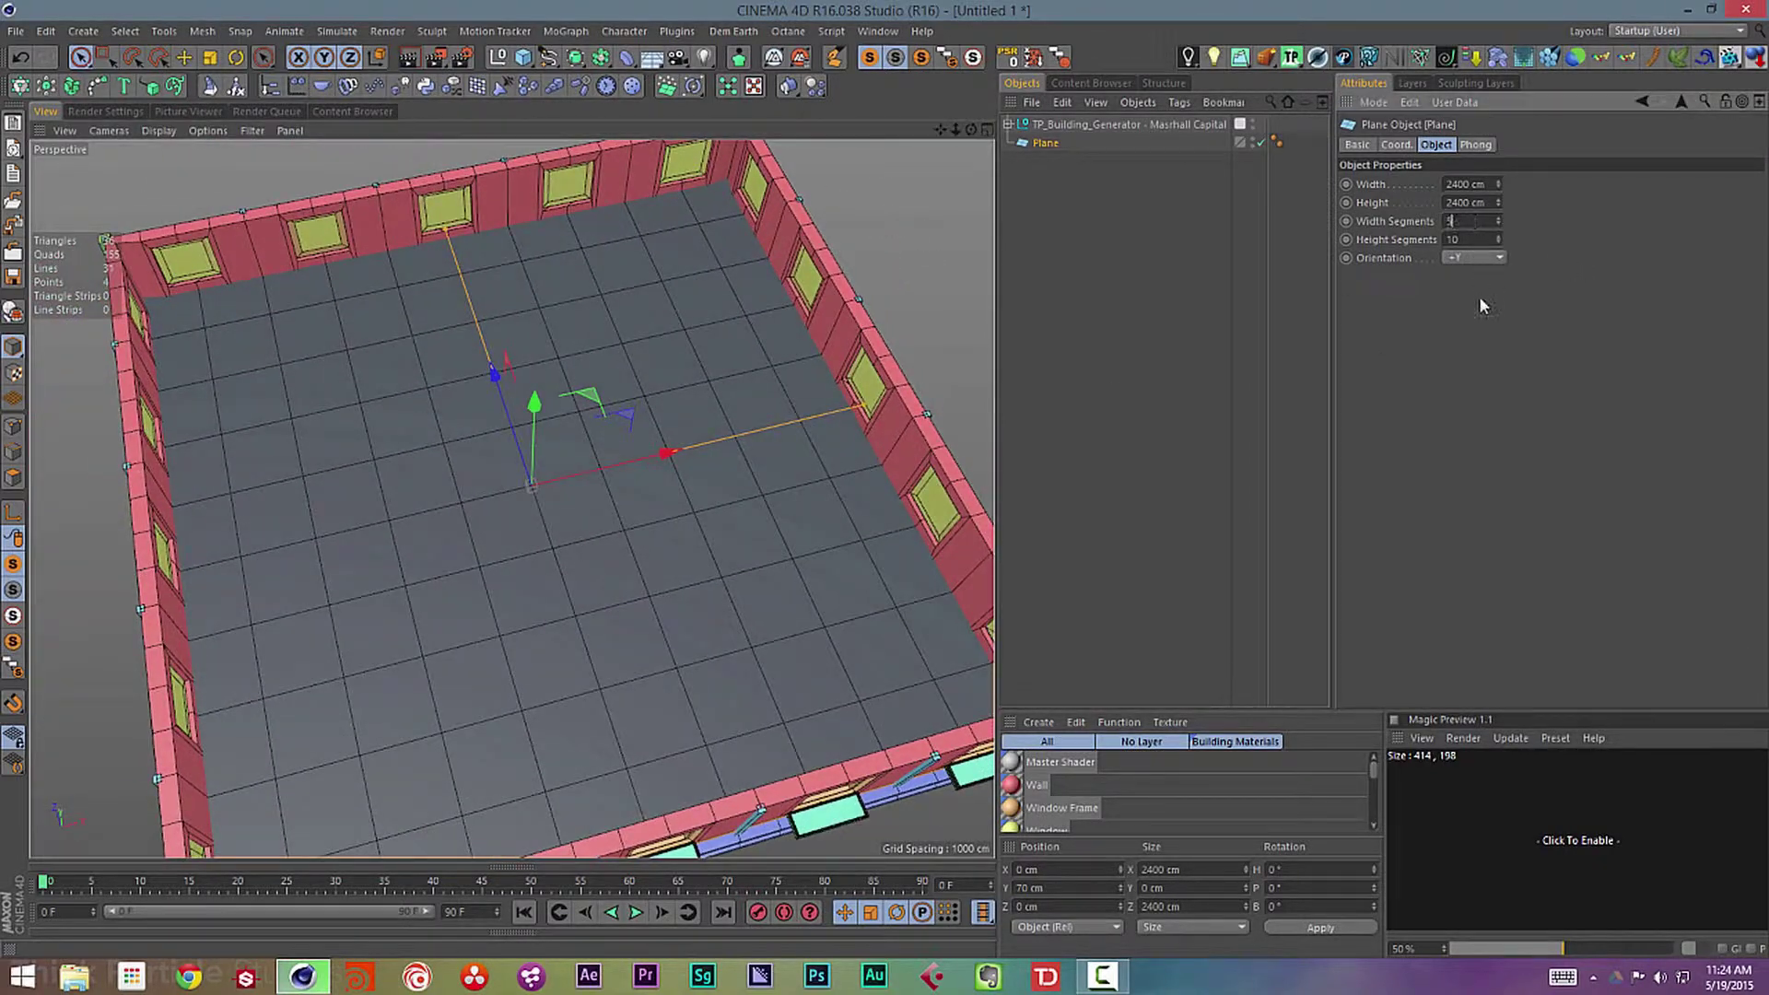
pyautogui.write('5')
pyautogui.press('Tab')
pyautogui.write('5')
pyautogui.press('Return')
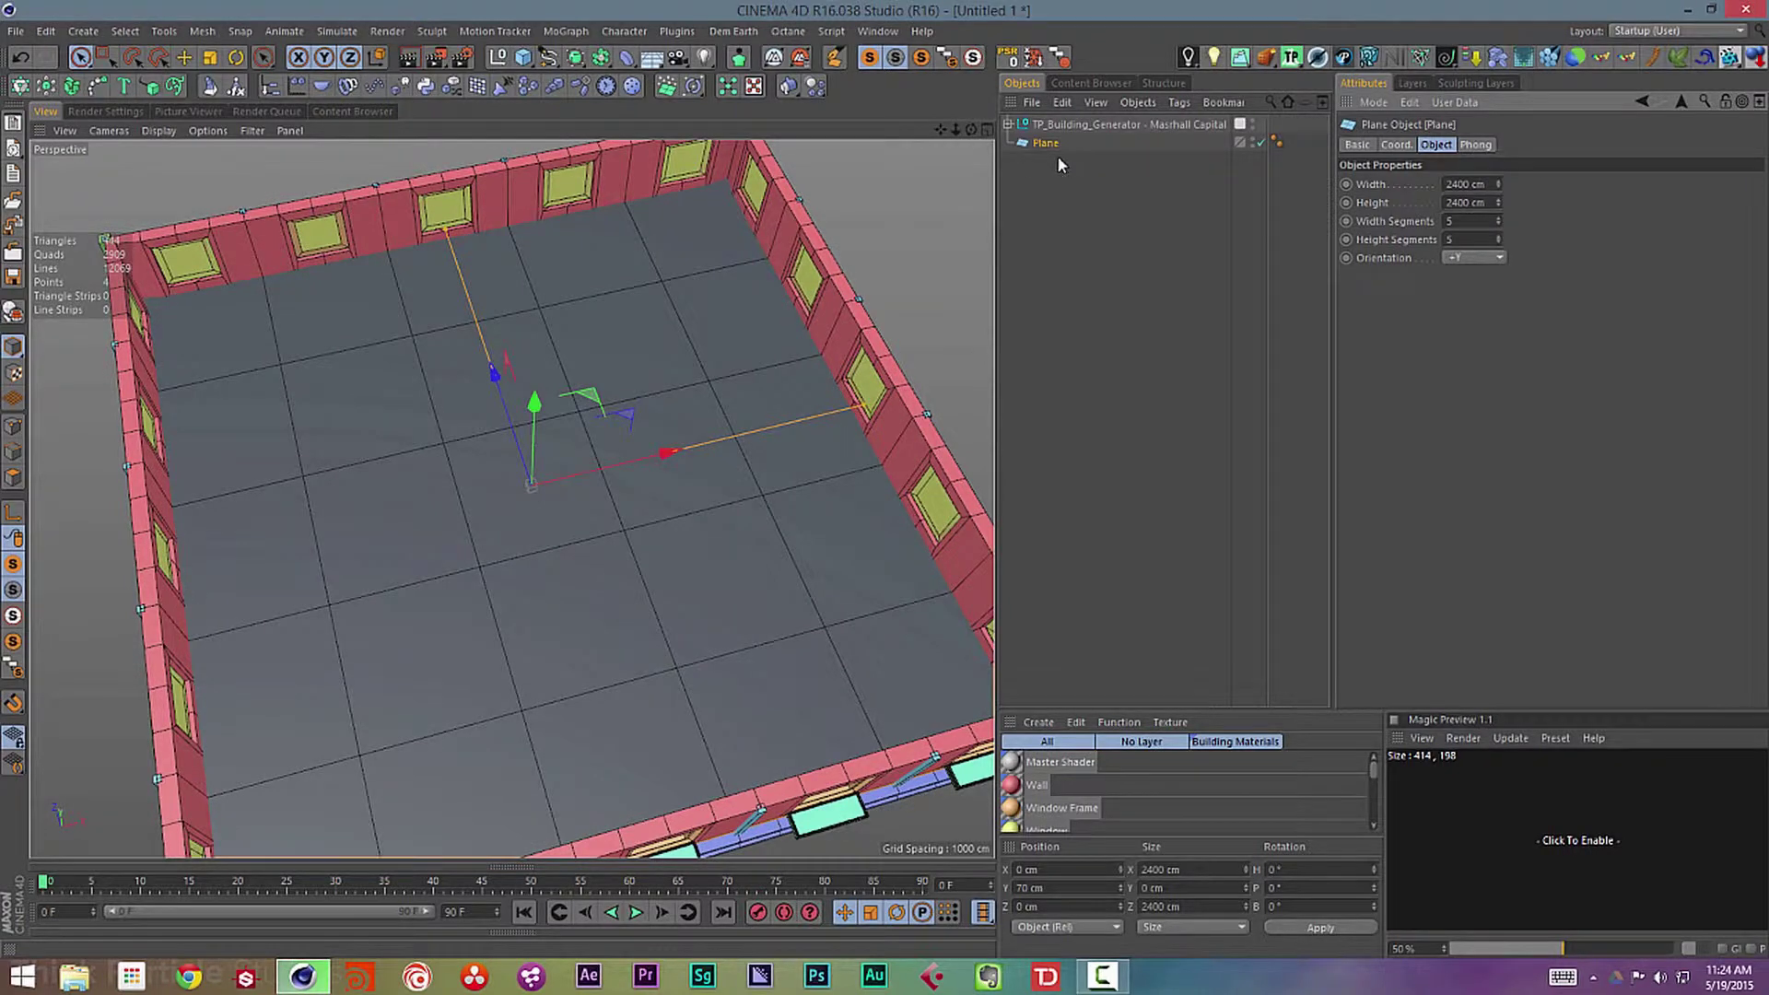
pyautogui.press('c')
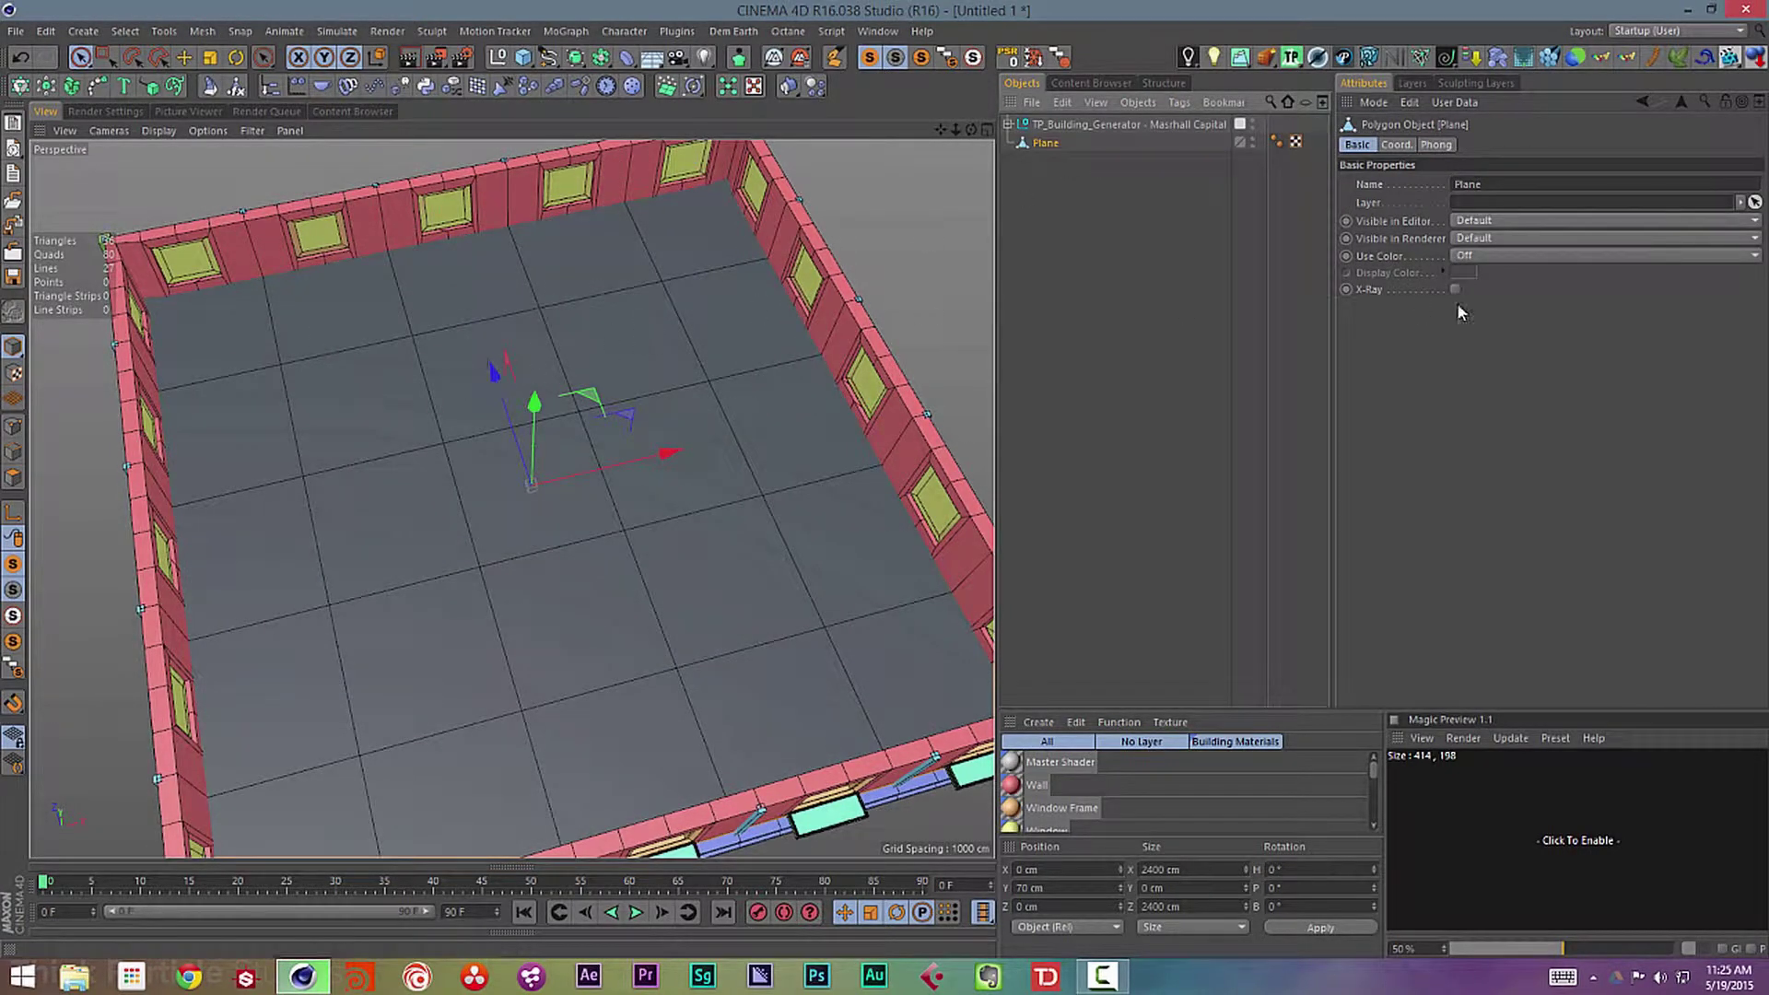
# - Undo the plane's conversion and its last width and height segment changes
pyautogui.hotkey('ctrl', 'z')
pyautogui.hotkey('ctrl', 'z')
pyautogui.hotkey('ctrl', 'z')
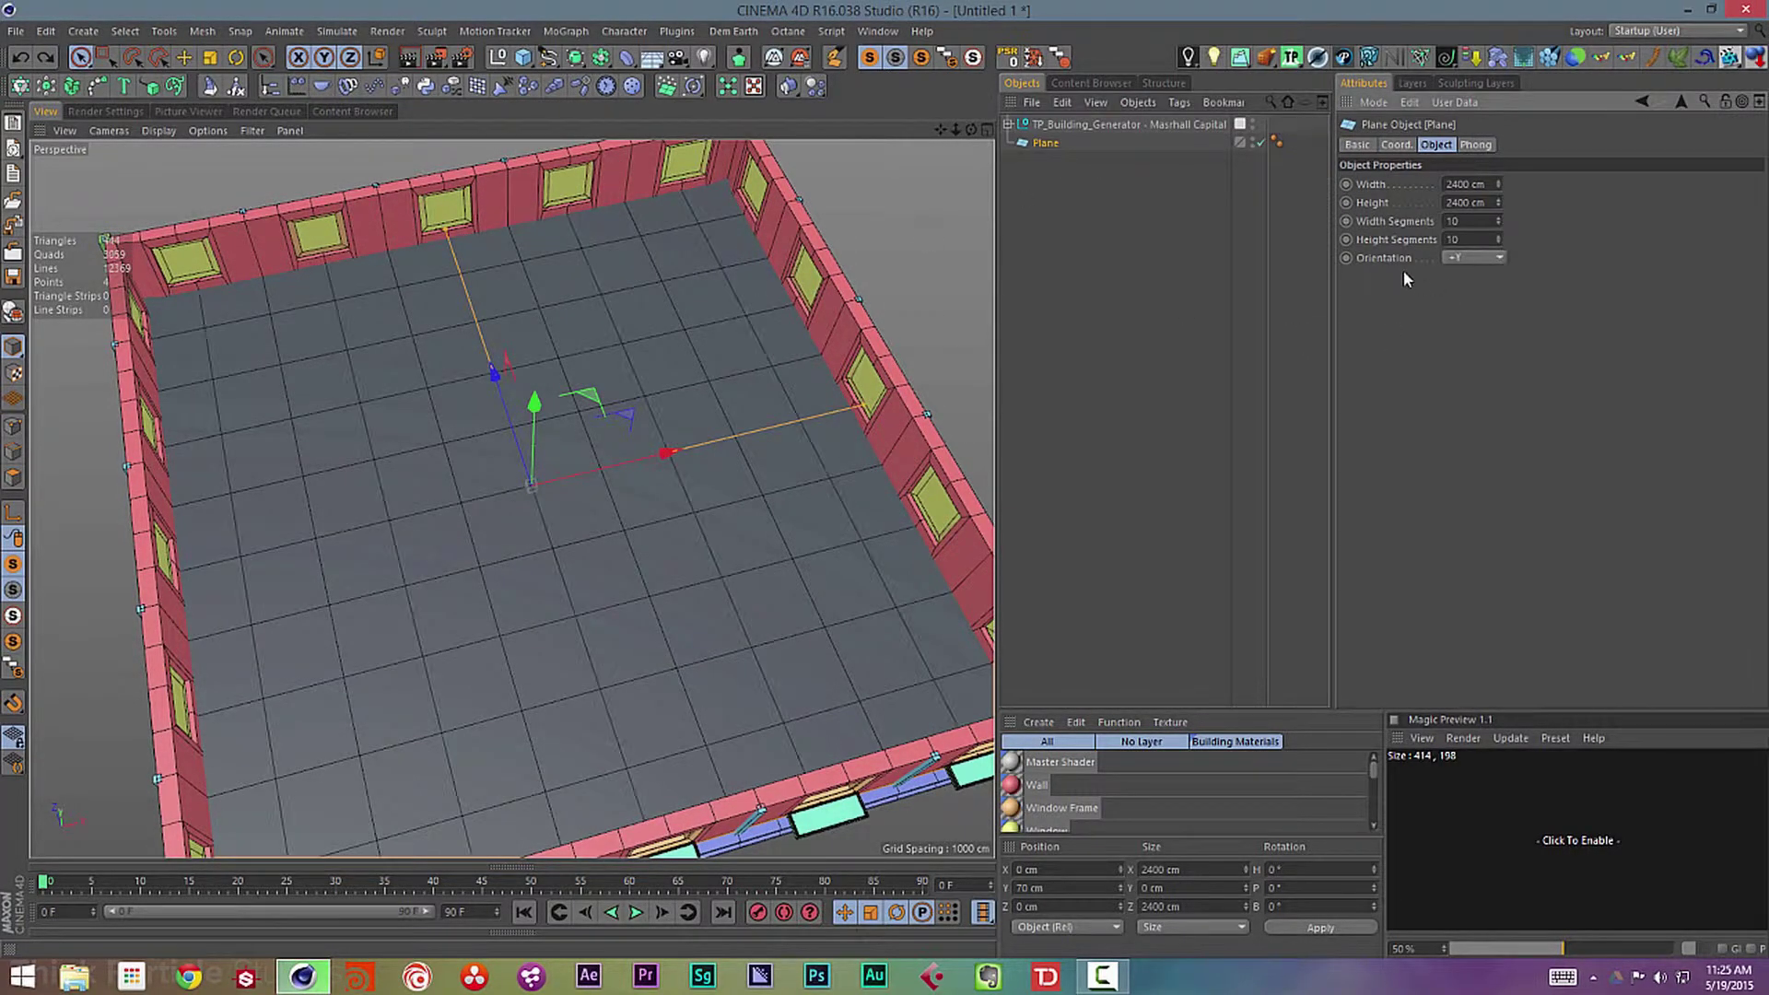
# - Make the plane editable and melt the stepped block of polygons in the building's far left corner into one room polygon
pyautogui.press('c')
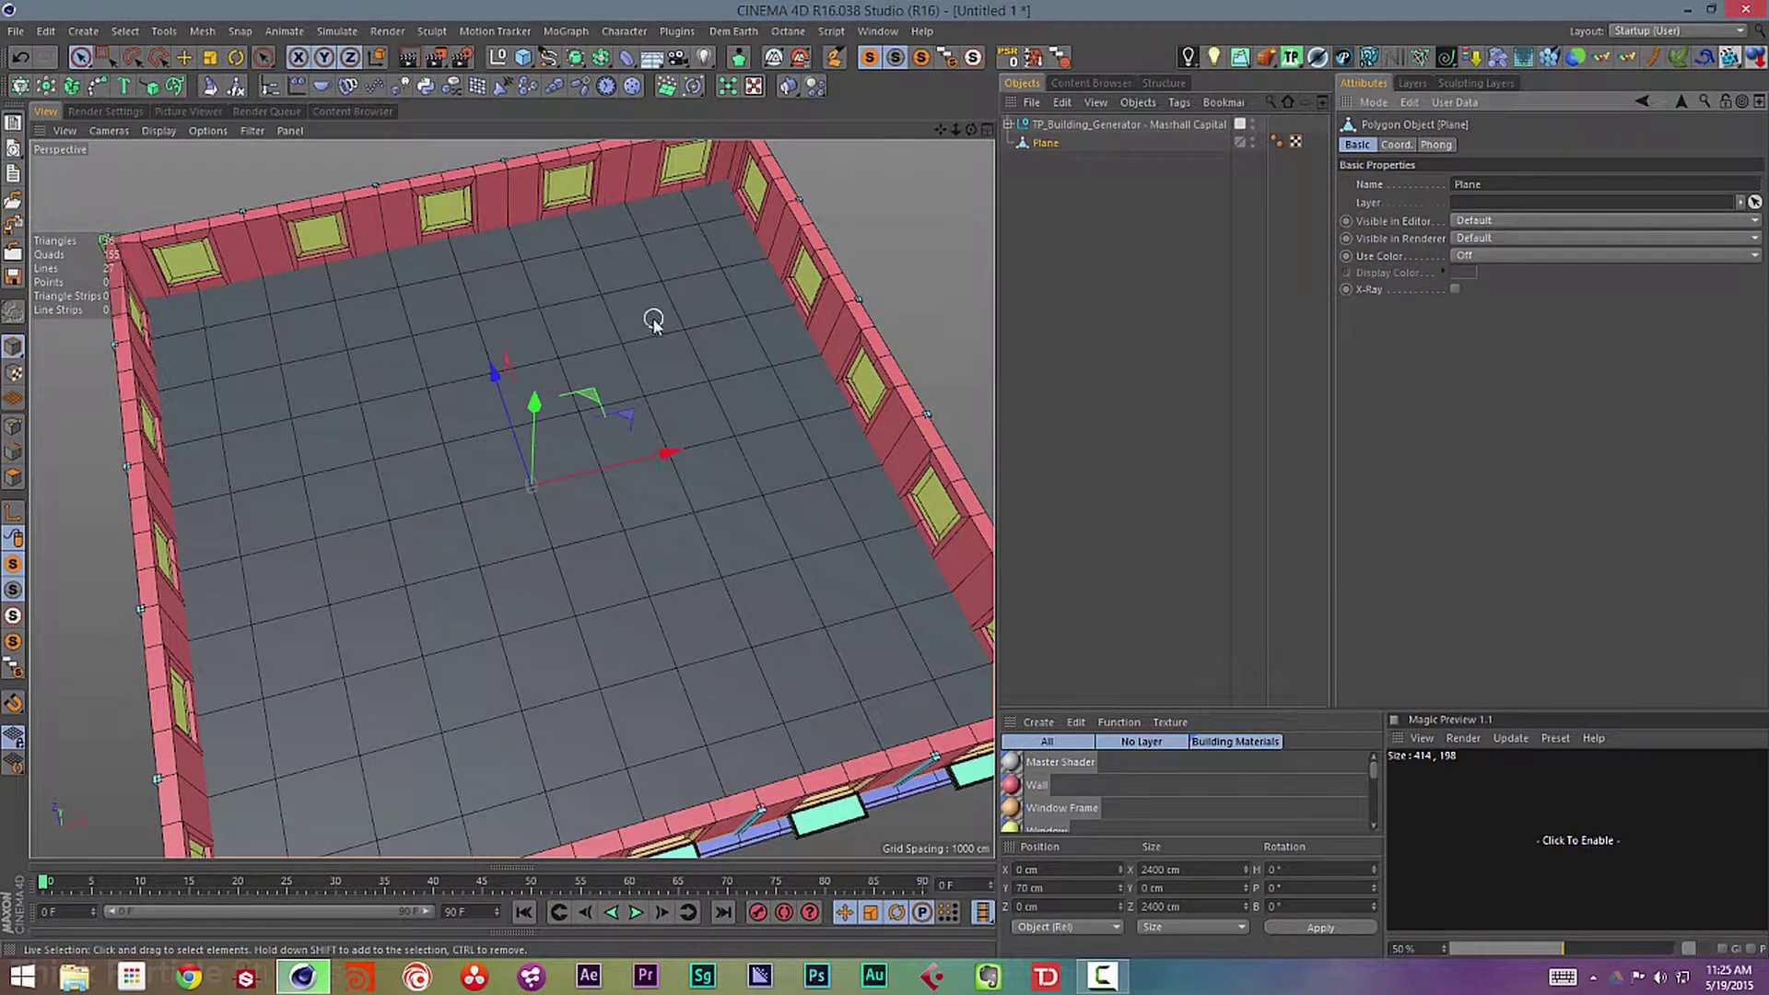
pyautogui.click(13, 478)
pyautogui.click(200, 321)
pyautogui.moveTo(203, 327)
pyautogui.mouseDown()
pyautogui.moveTo(244, 578)
pyautogui.moveTo(359, 563)
pyautogui.moveTo(347, 553)
pyautogui.moveTo(387, 466)
pyautogui.moveTo(378, 367)
pyautogui.moveTo(330, 296)
pyautogui.moveTo(364, 462)
pyautogui.mouseUp()
pyautogui.moveTo(371, 468)
pyautogui.keyDown('alt'); pyautogui.mouseDown()
pyautogui.moveTo(331, 489)
pyautogui.moveTo(337, 505)
pyautogui.mouseUp(); pyautogui.keyUp('alt')
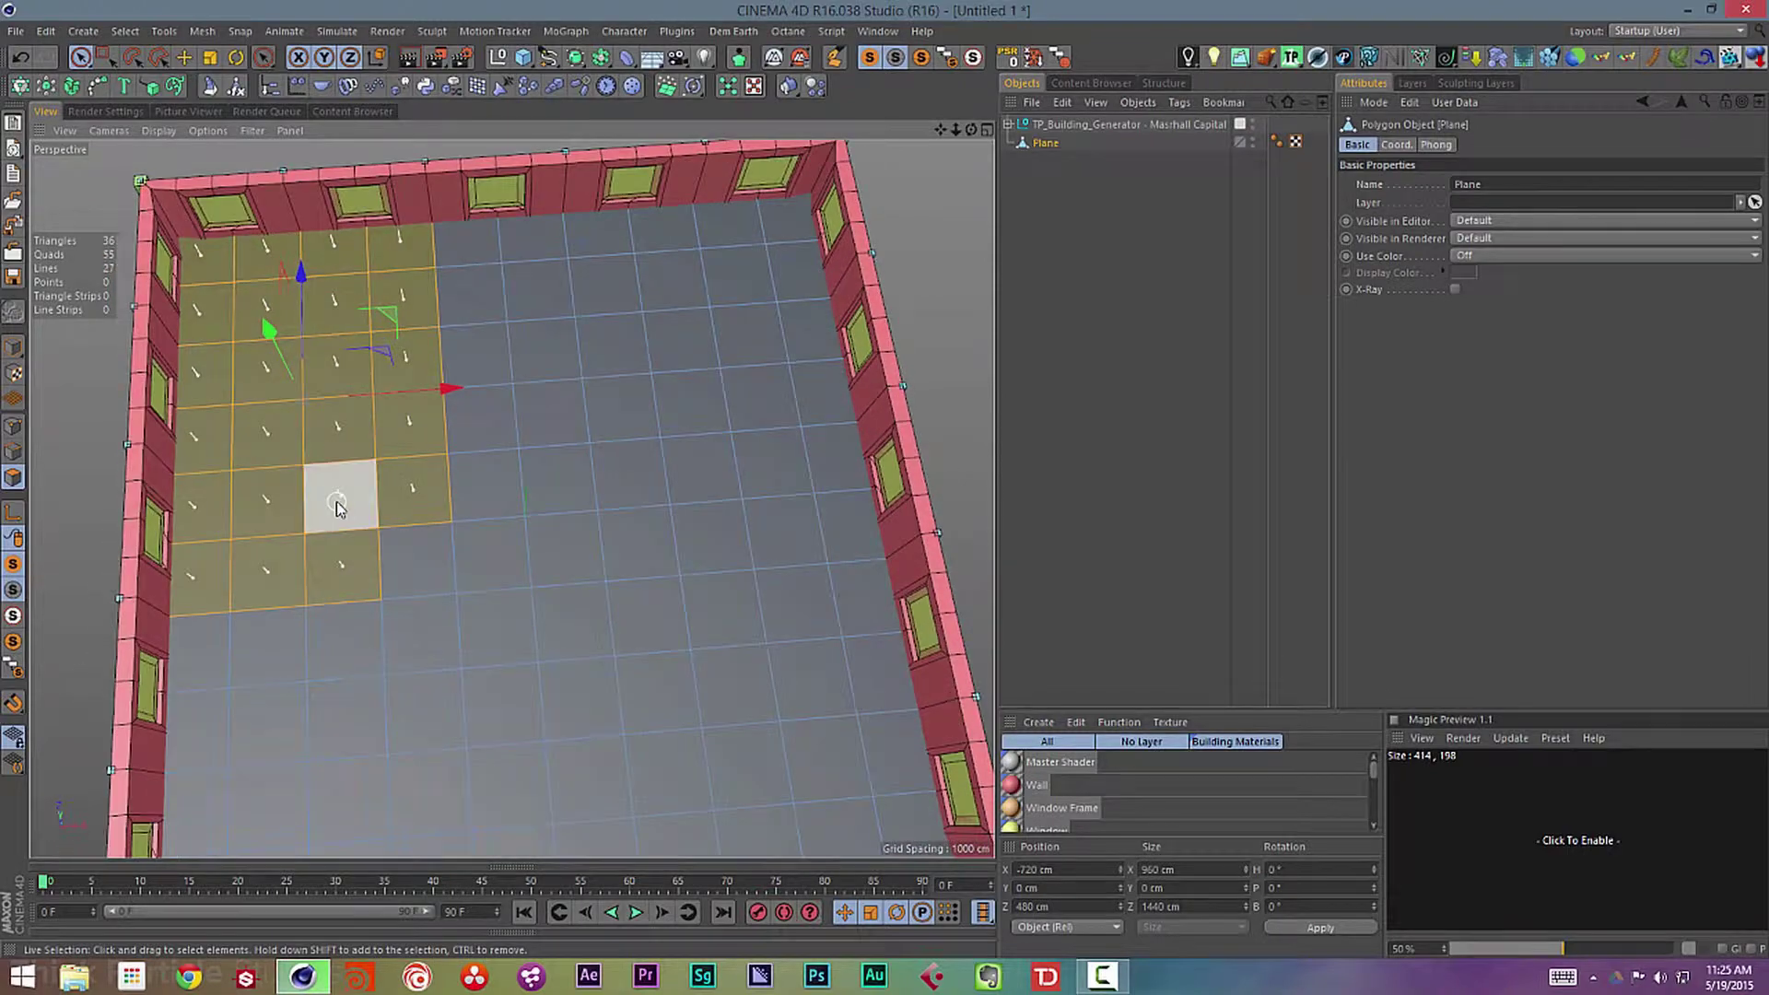
pyautogui.rightClick(333, 499)
pyautogui.press('Escape')
pyautogui.press('u')
pyautogui.press('z')
pyautogui.rightClick(441, 449)
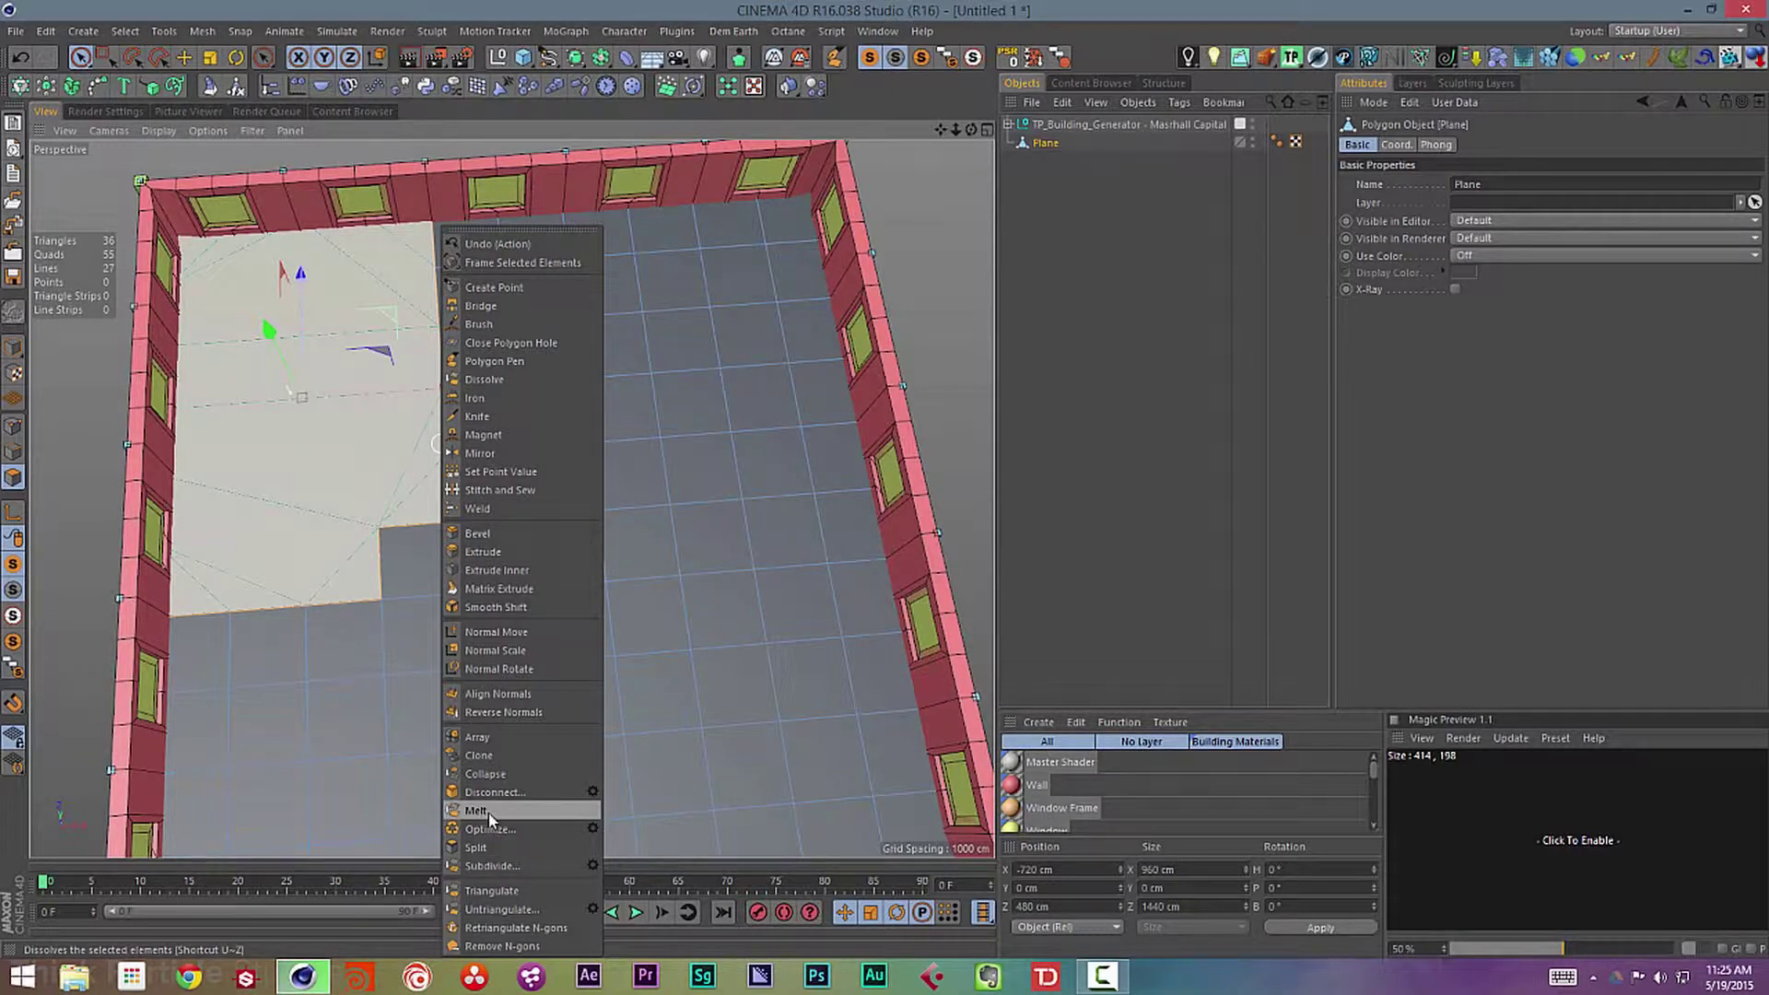
pyautogui.click(216, 280)
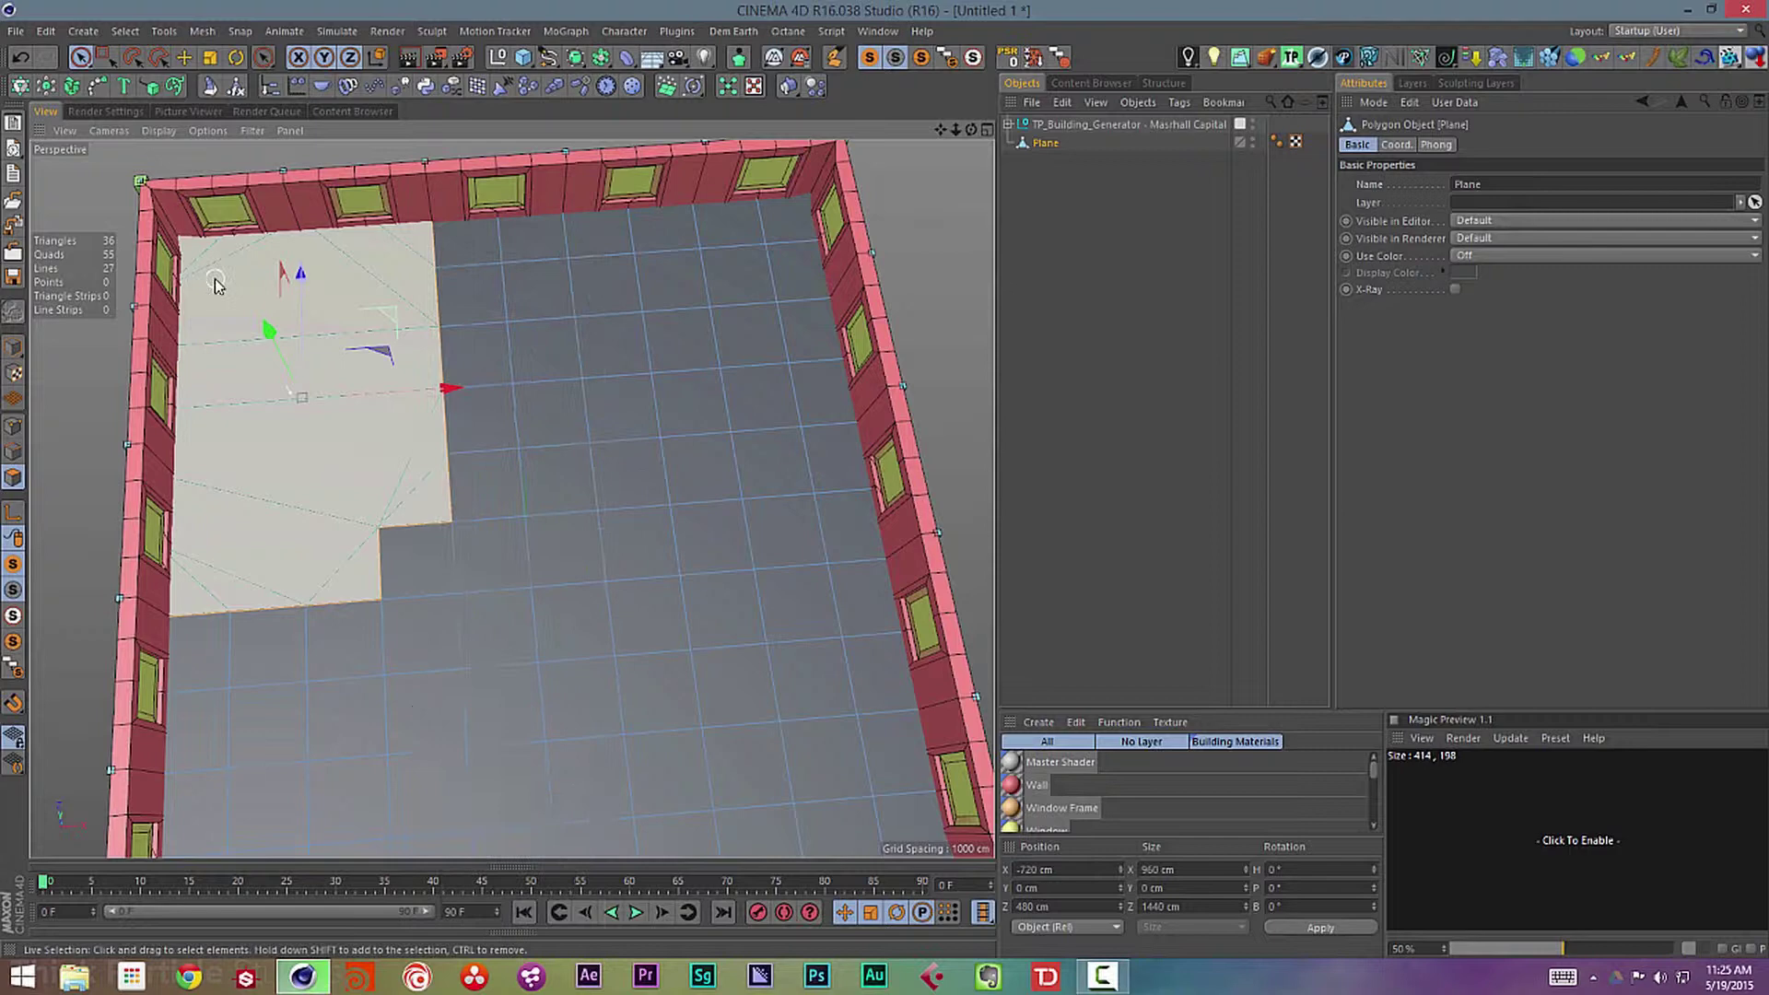
# - Melt a cross-shaped hallway of polygons, two wide along each arm and reaching all four walls, into one polygon
pyautogui.moveTo(505, 247); pyautogui.dragTo(522, 491)
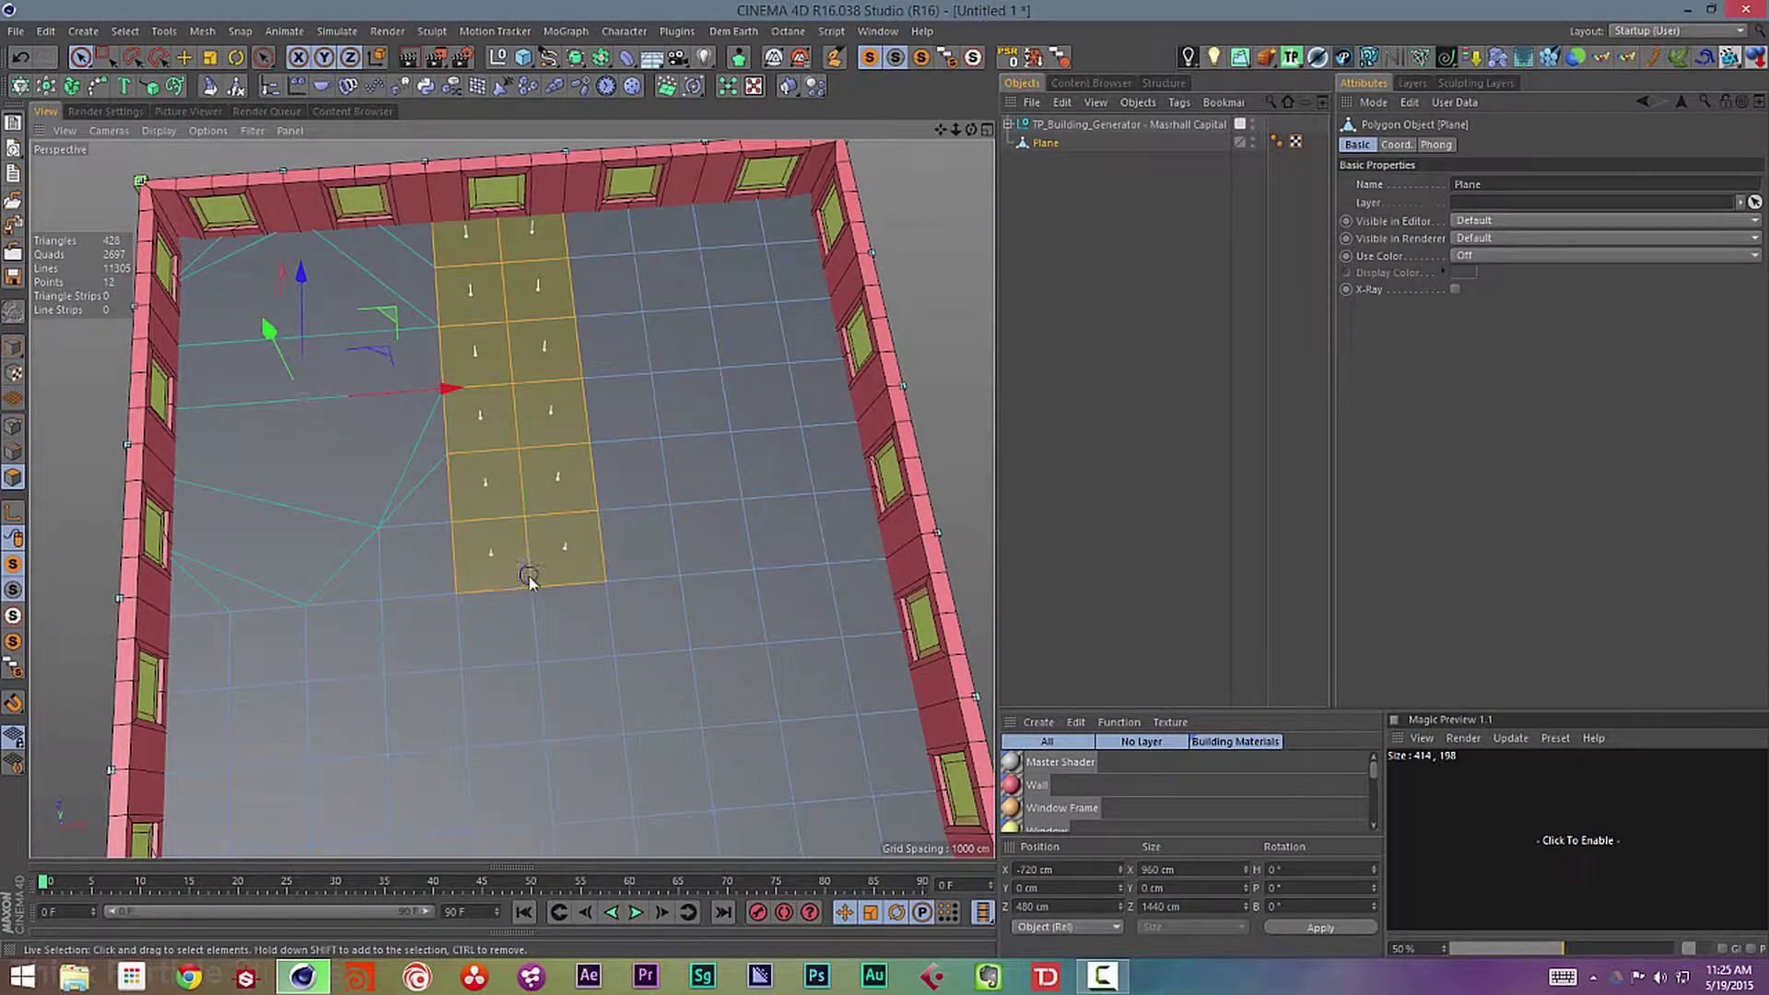
pyautogui.moveTo(530, 578)
pyautogui.mouseDown()
pyautogui.moveTo(623, 565)
pyautogui.moveTo(632, 652)
pyautogui.moveTo(473, 699)
pyautogui.moveTo(451, 577)
pyautogui.moveTo(558, 655)
pyautogui.moveTo(551, 635)
pyautogui.mouseUp()
pyautogui.keyDown('alt'); pyautogui.moveTo(554, 597); pyautogui.dragTo(599, 468, button='middle'); pyautogui.keyUp('alt')
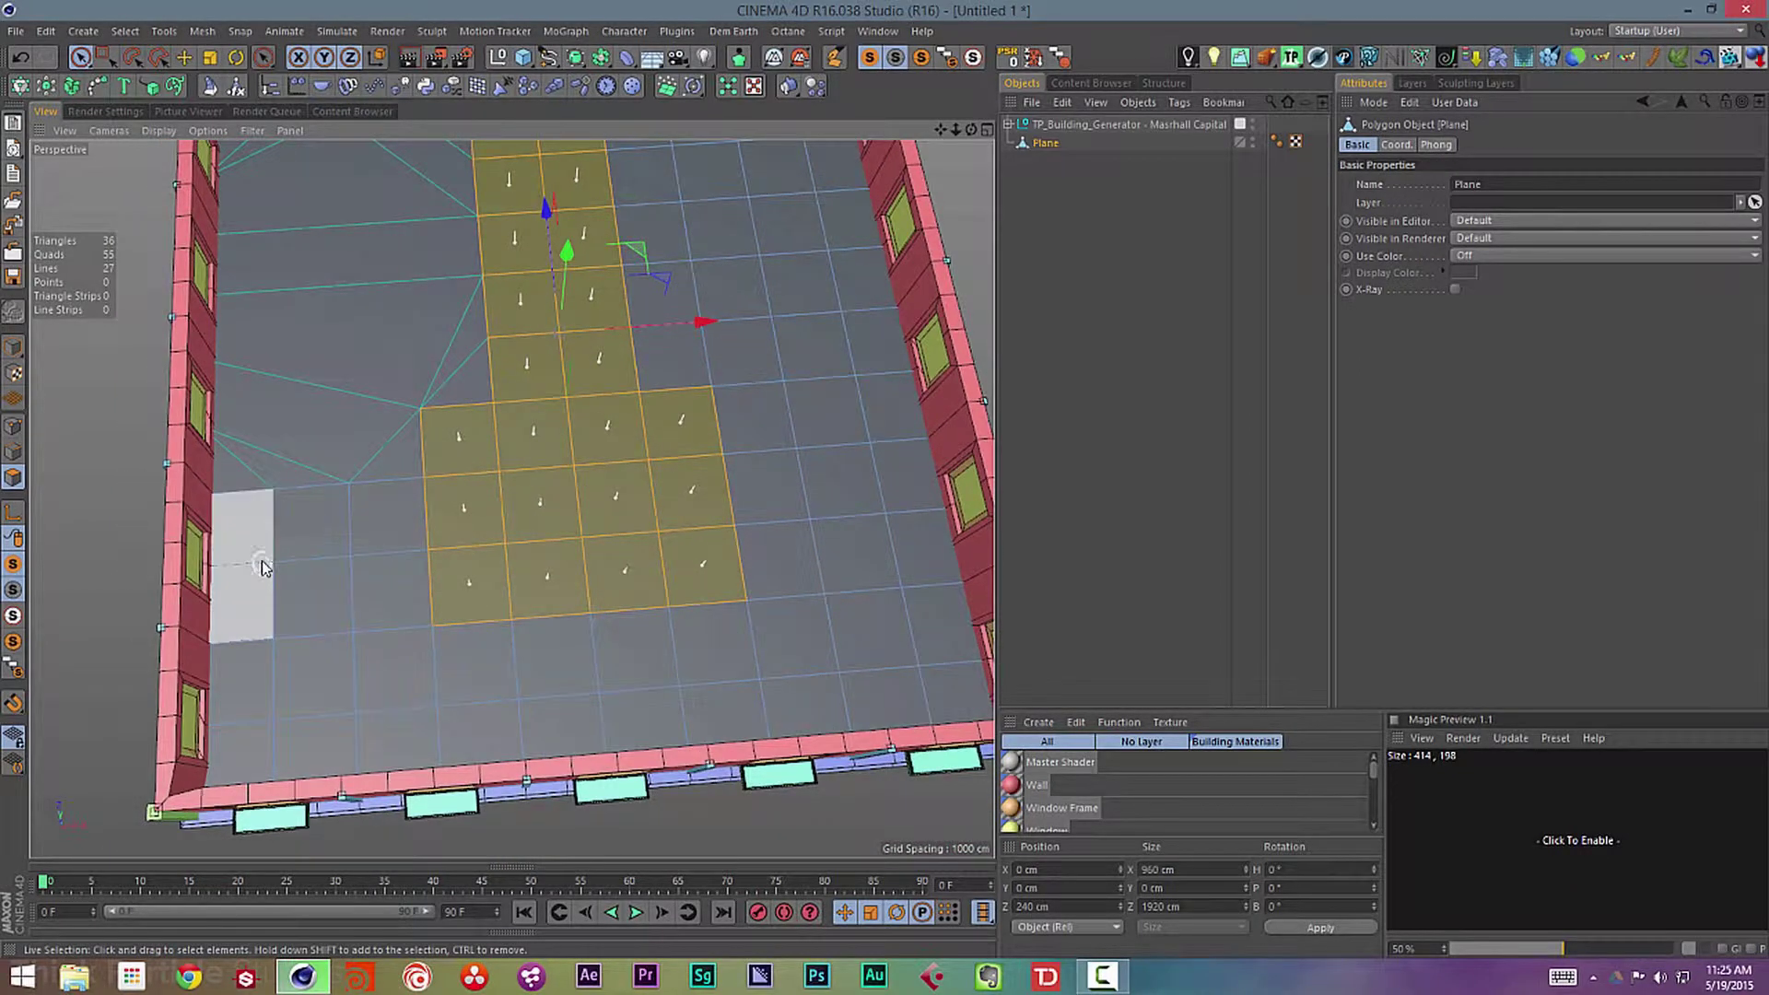
pyautogui.moveTo(261, 566); pyautogui.dragTo(959, 505)
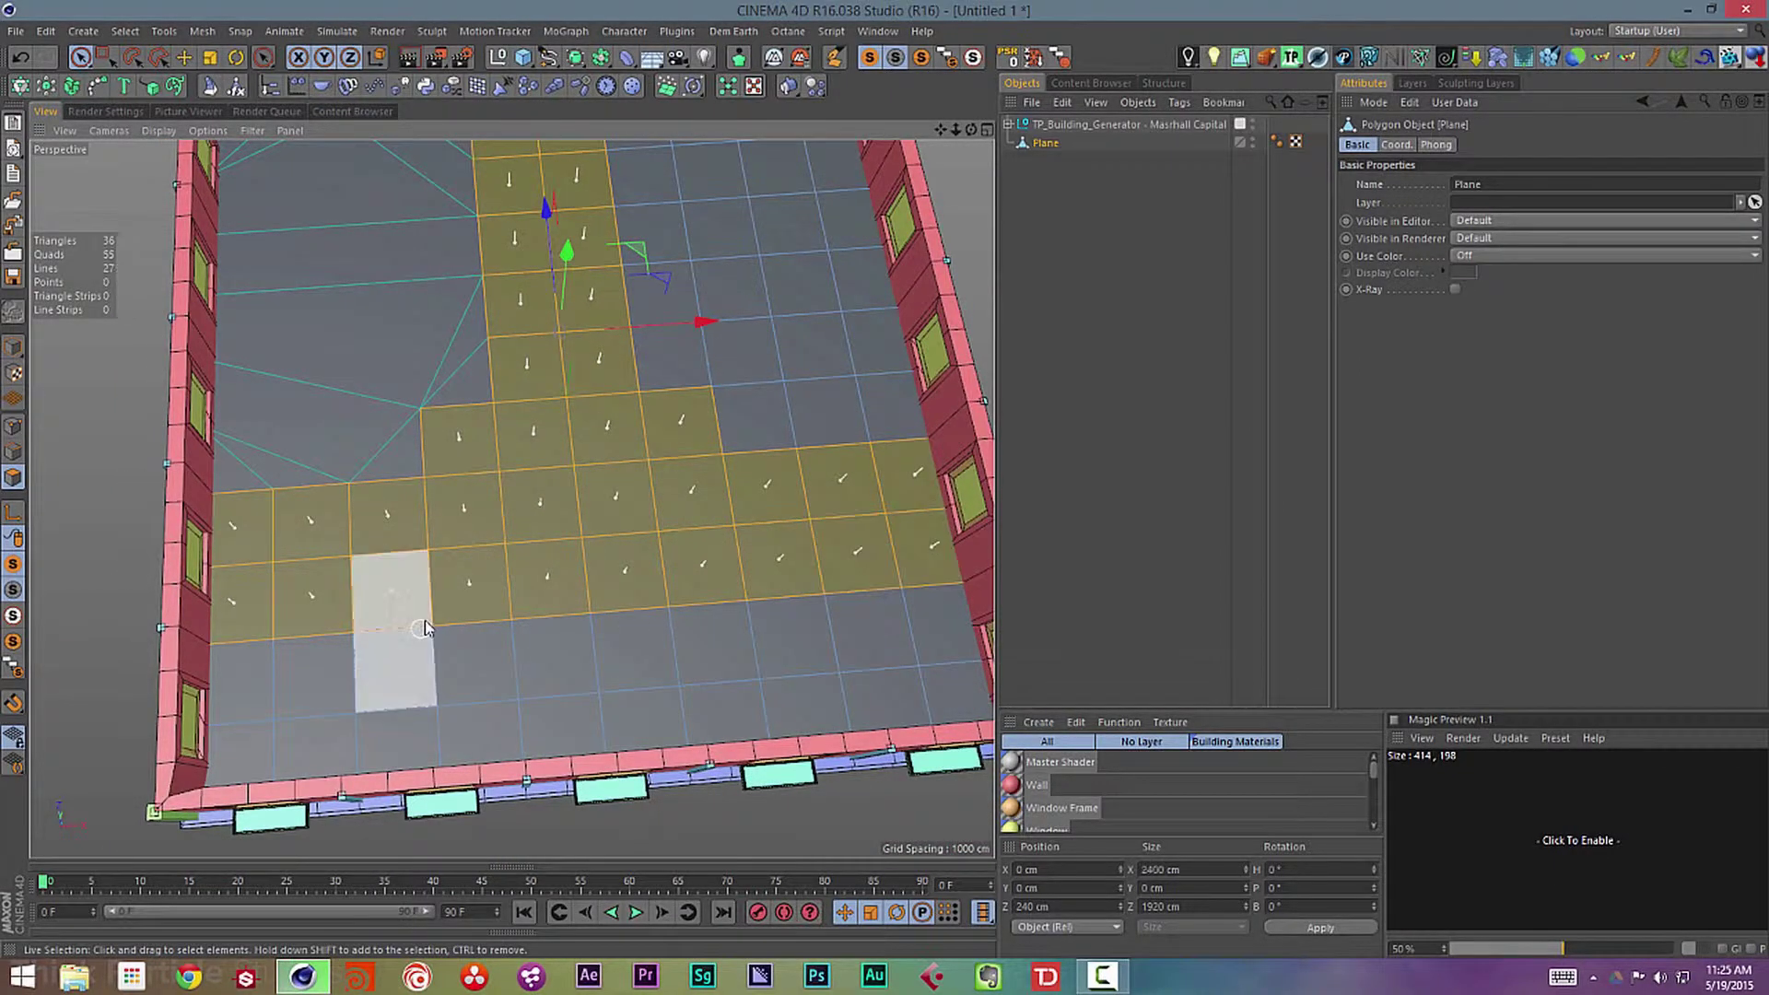
pyautogui.moveTo(564, 584)
pyautogui.mouseDown()
pyautogui.moveTo(608, 723)
pyautogui.moveTo(632, 635)
pyautogui.mouseUp()
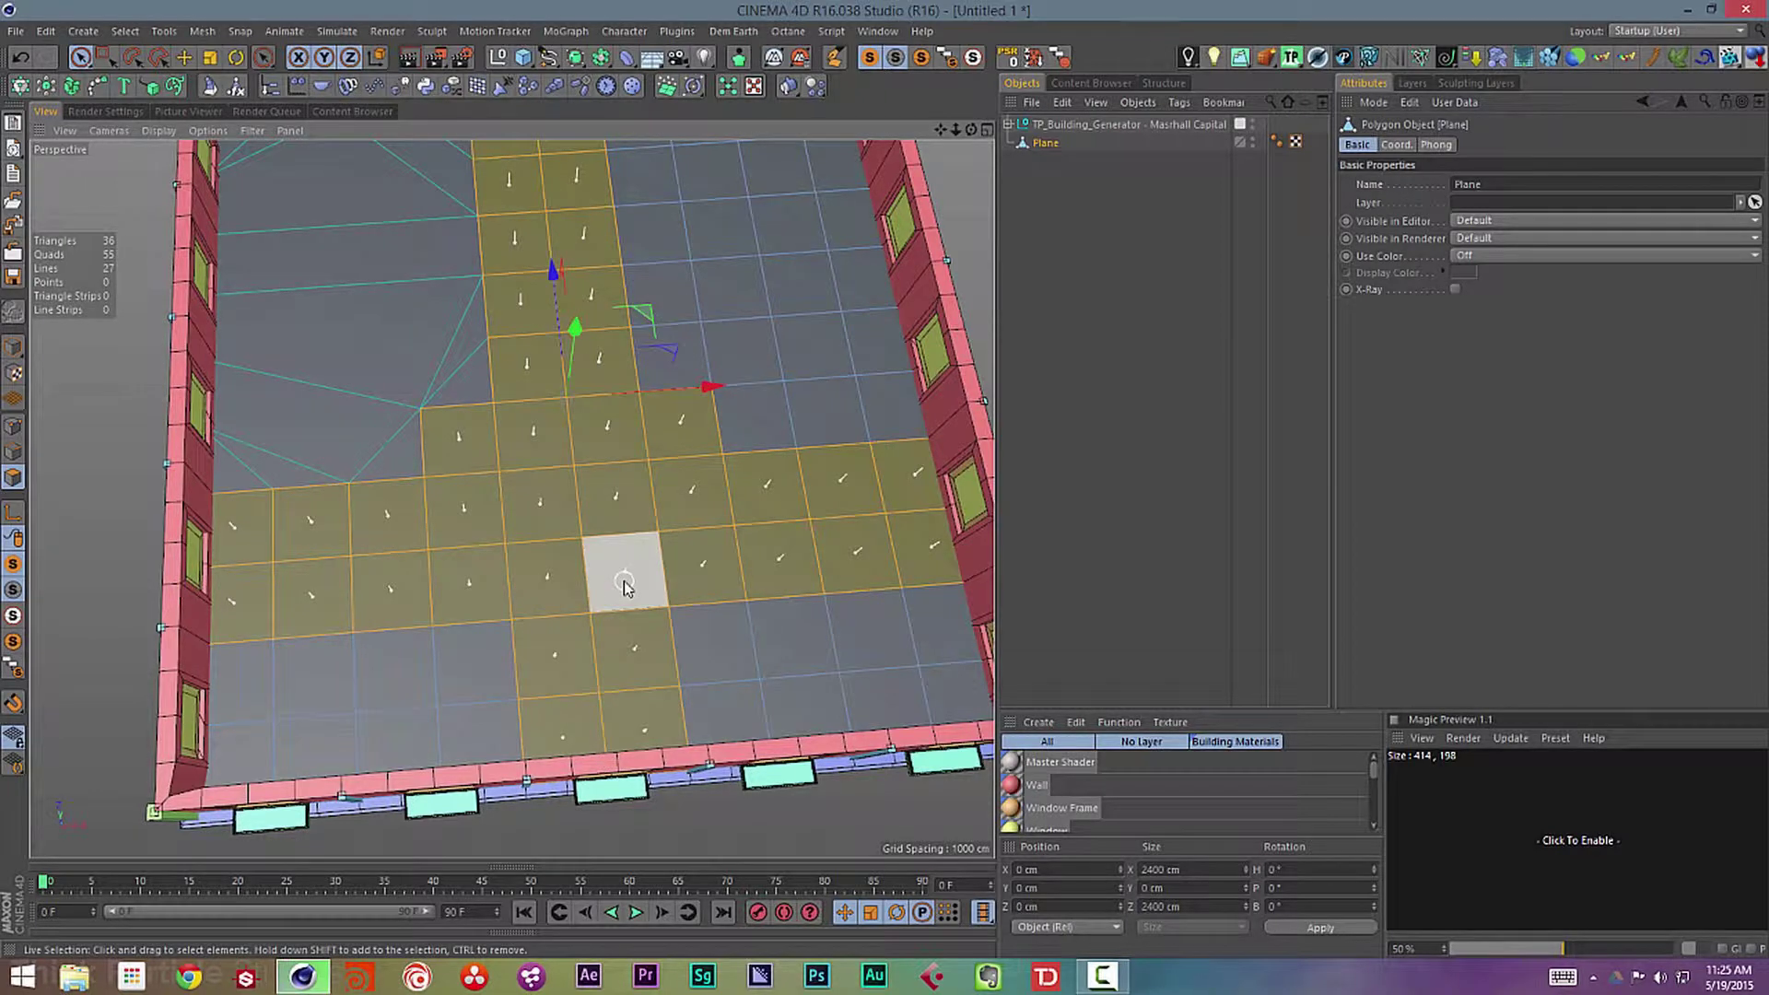
pyautogui.press('u')
pyautogui.press('z')
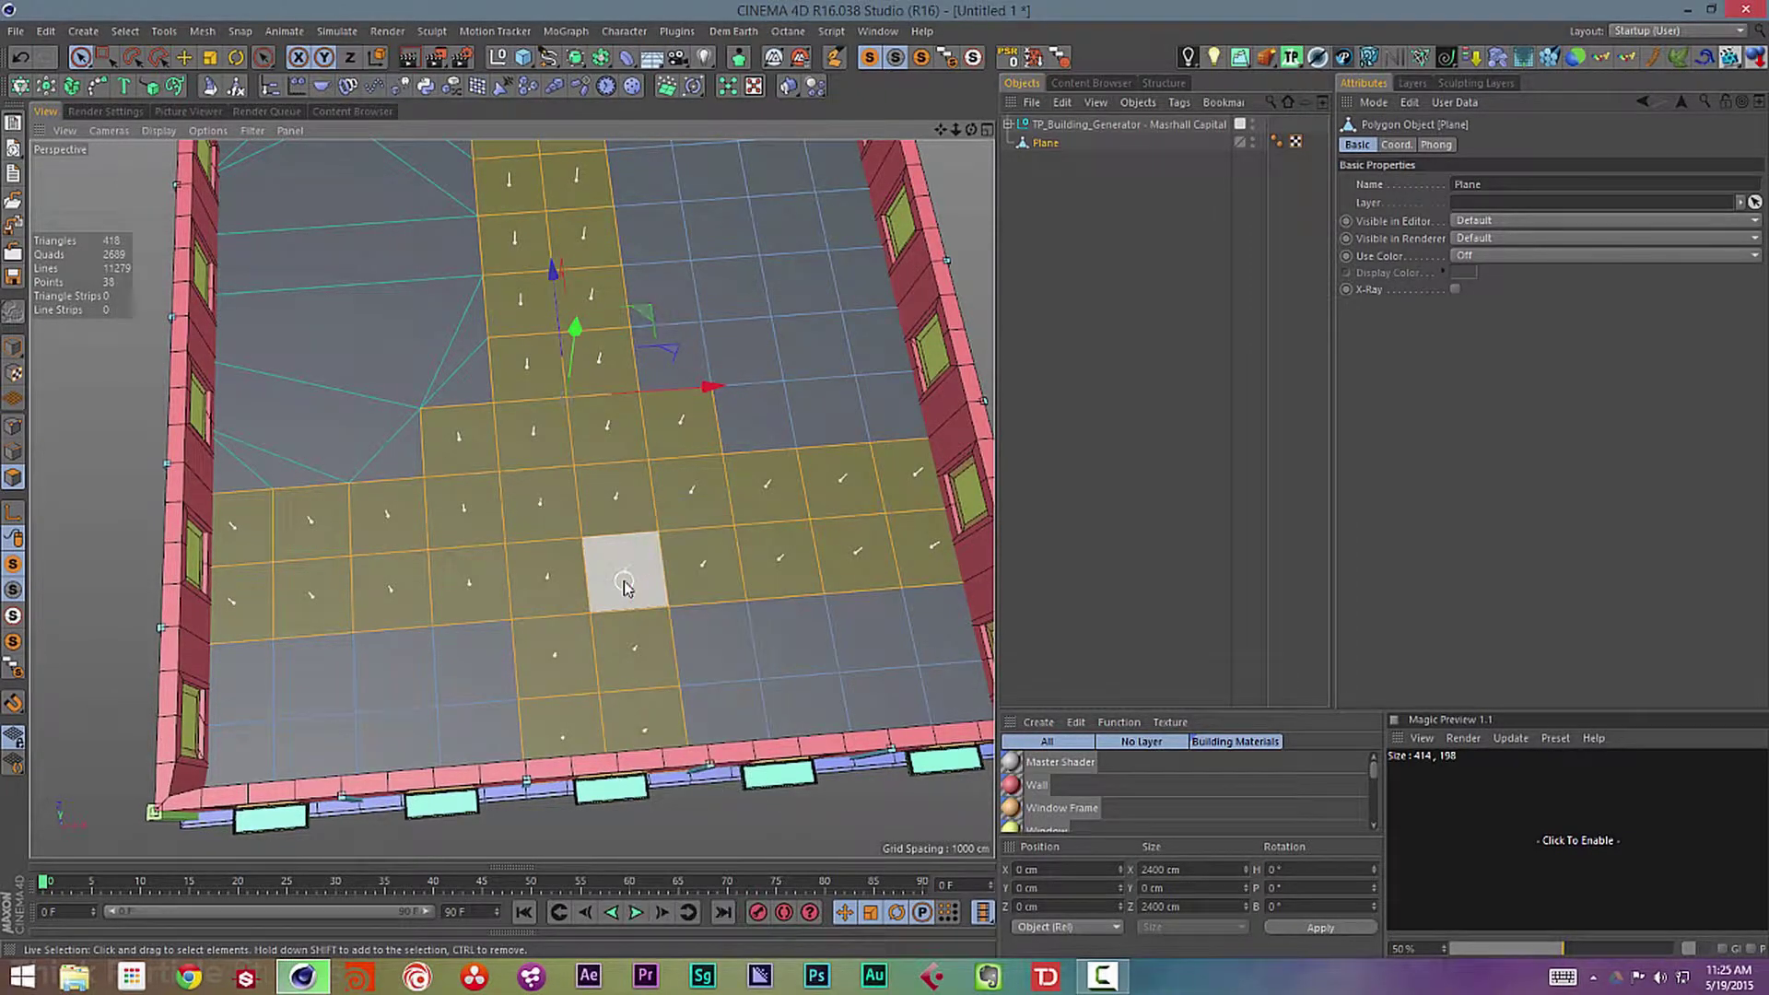
pyautogui.press('u')
pyautogui.press('z')
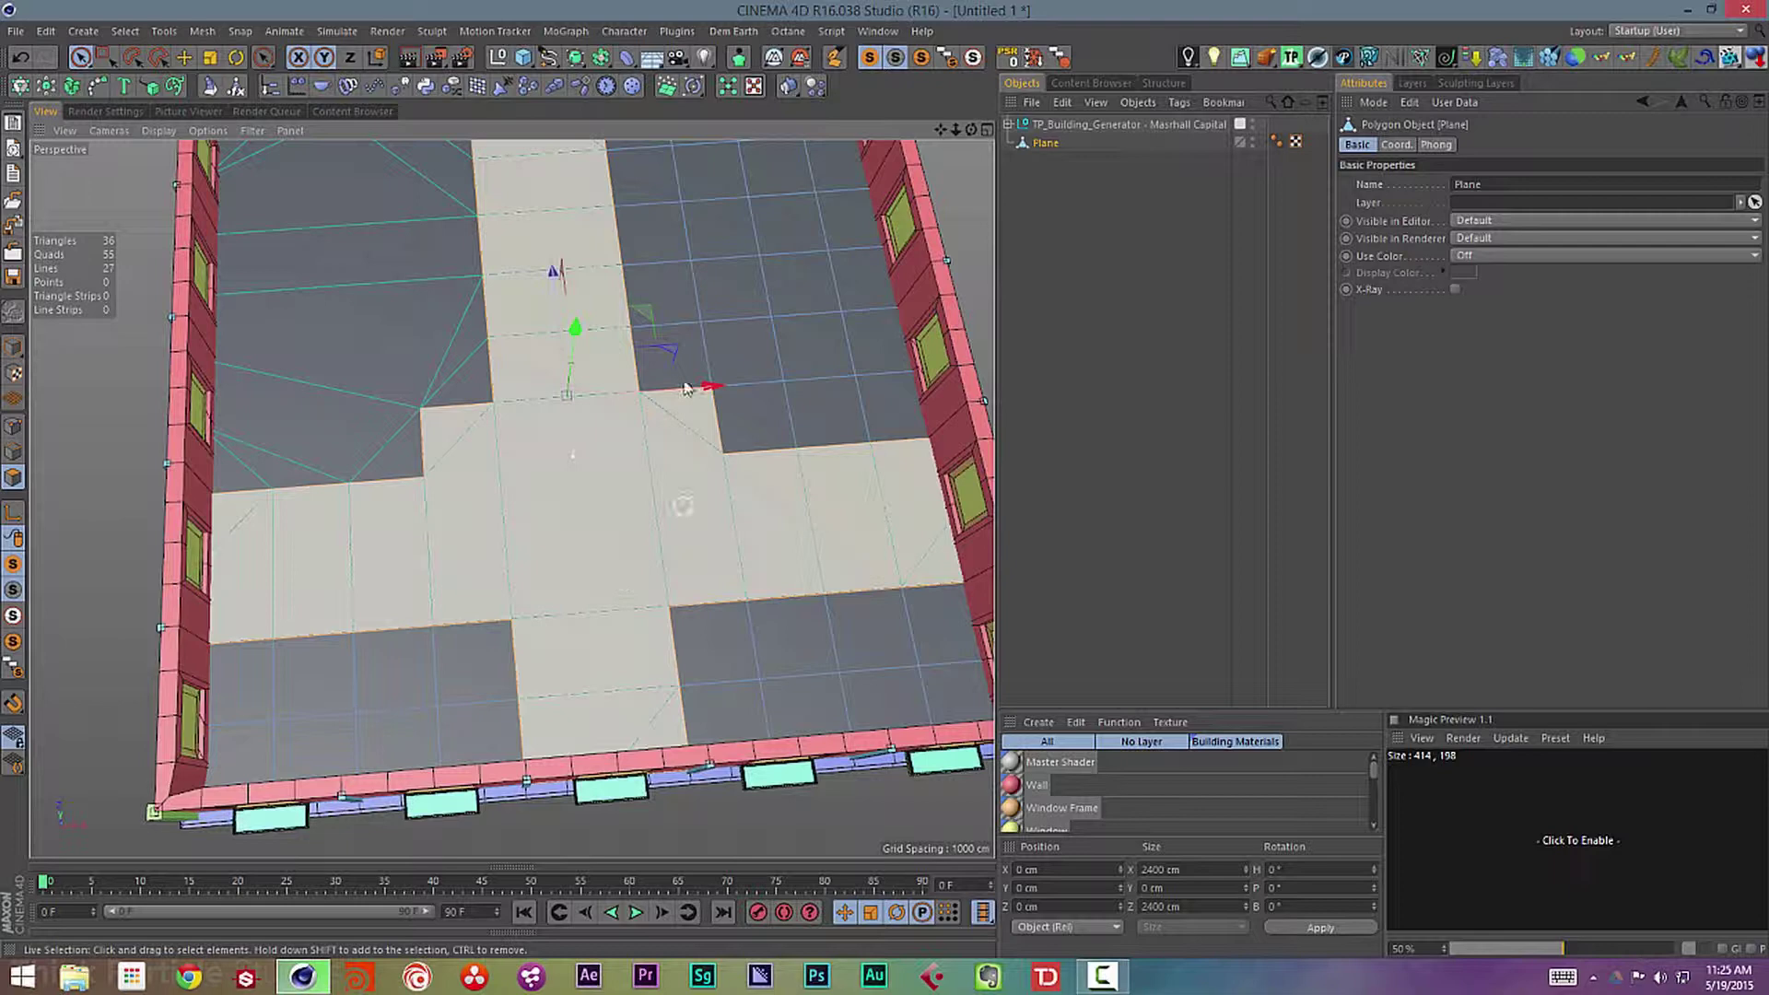
# - Melt the four-by-two block of polygons in the building's far right corner into one room polygon
pyautogui.keyDown('alt'); pyautogui.moveTo(696, 413); pyautogui.dragTo(608, 570, button='middle'); pyautogui.keyUp('alt')
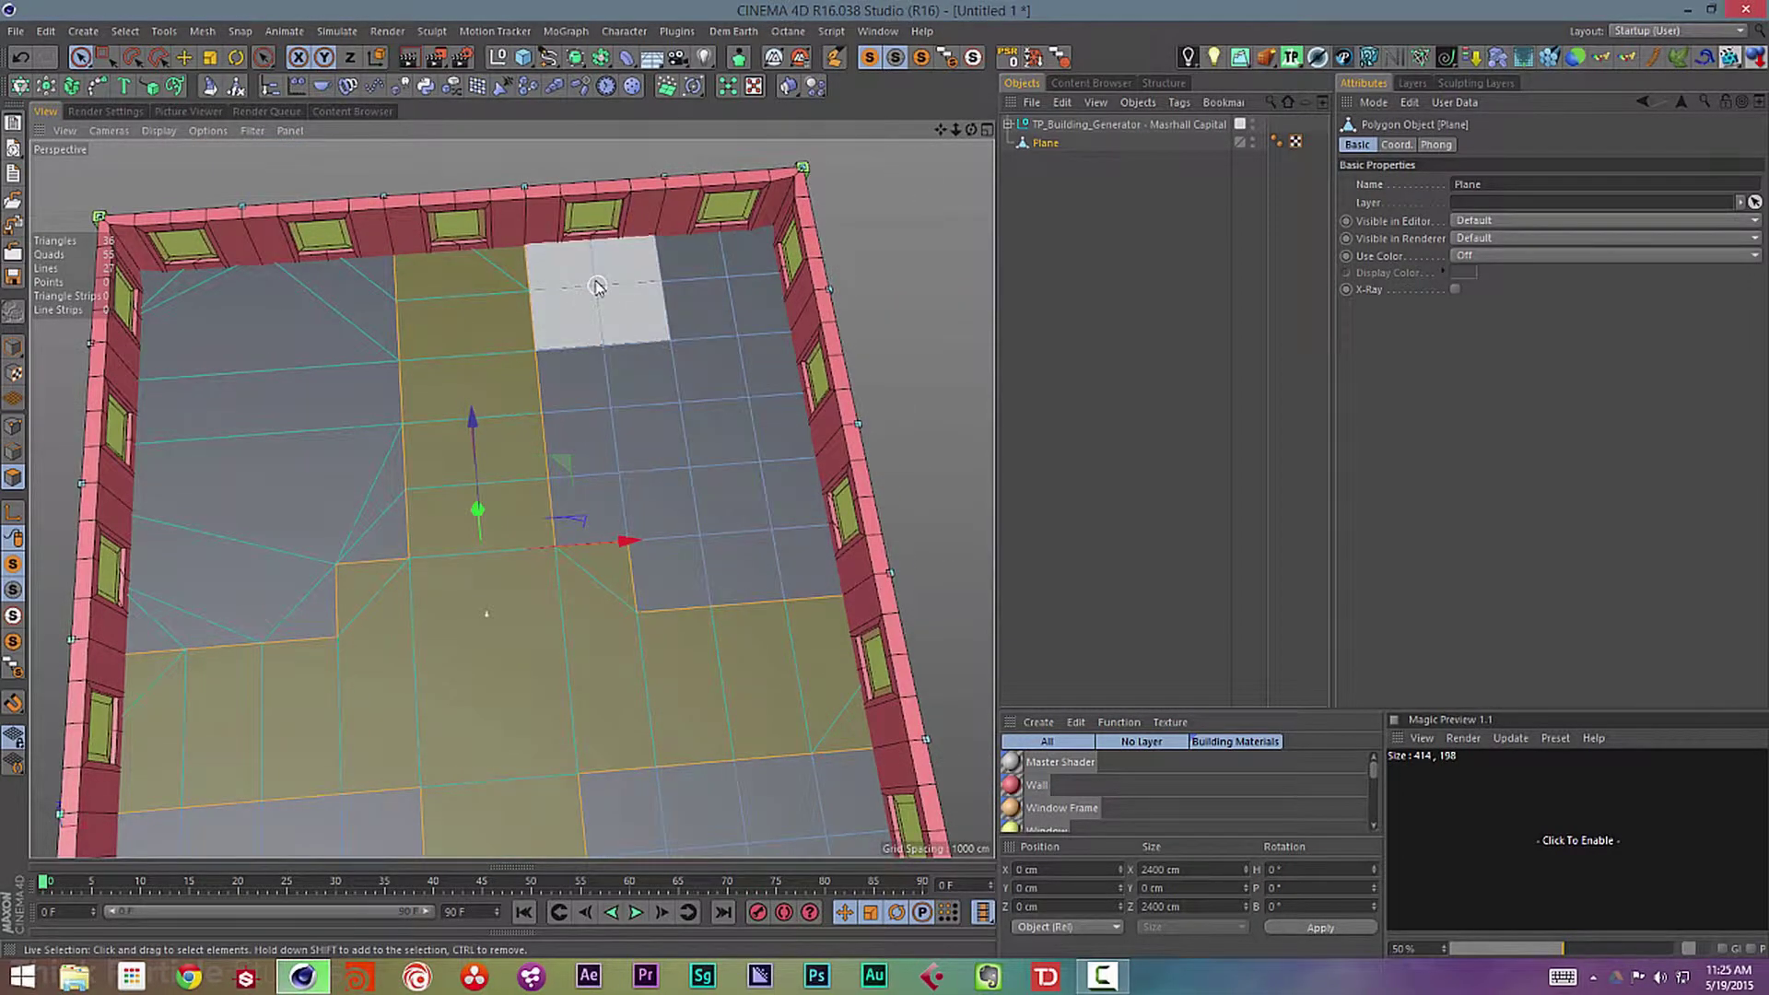
pyautogui.moveTo(597, 287); pyautogui.dragTo(770, 276)
pyautogui.press('u')
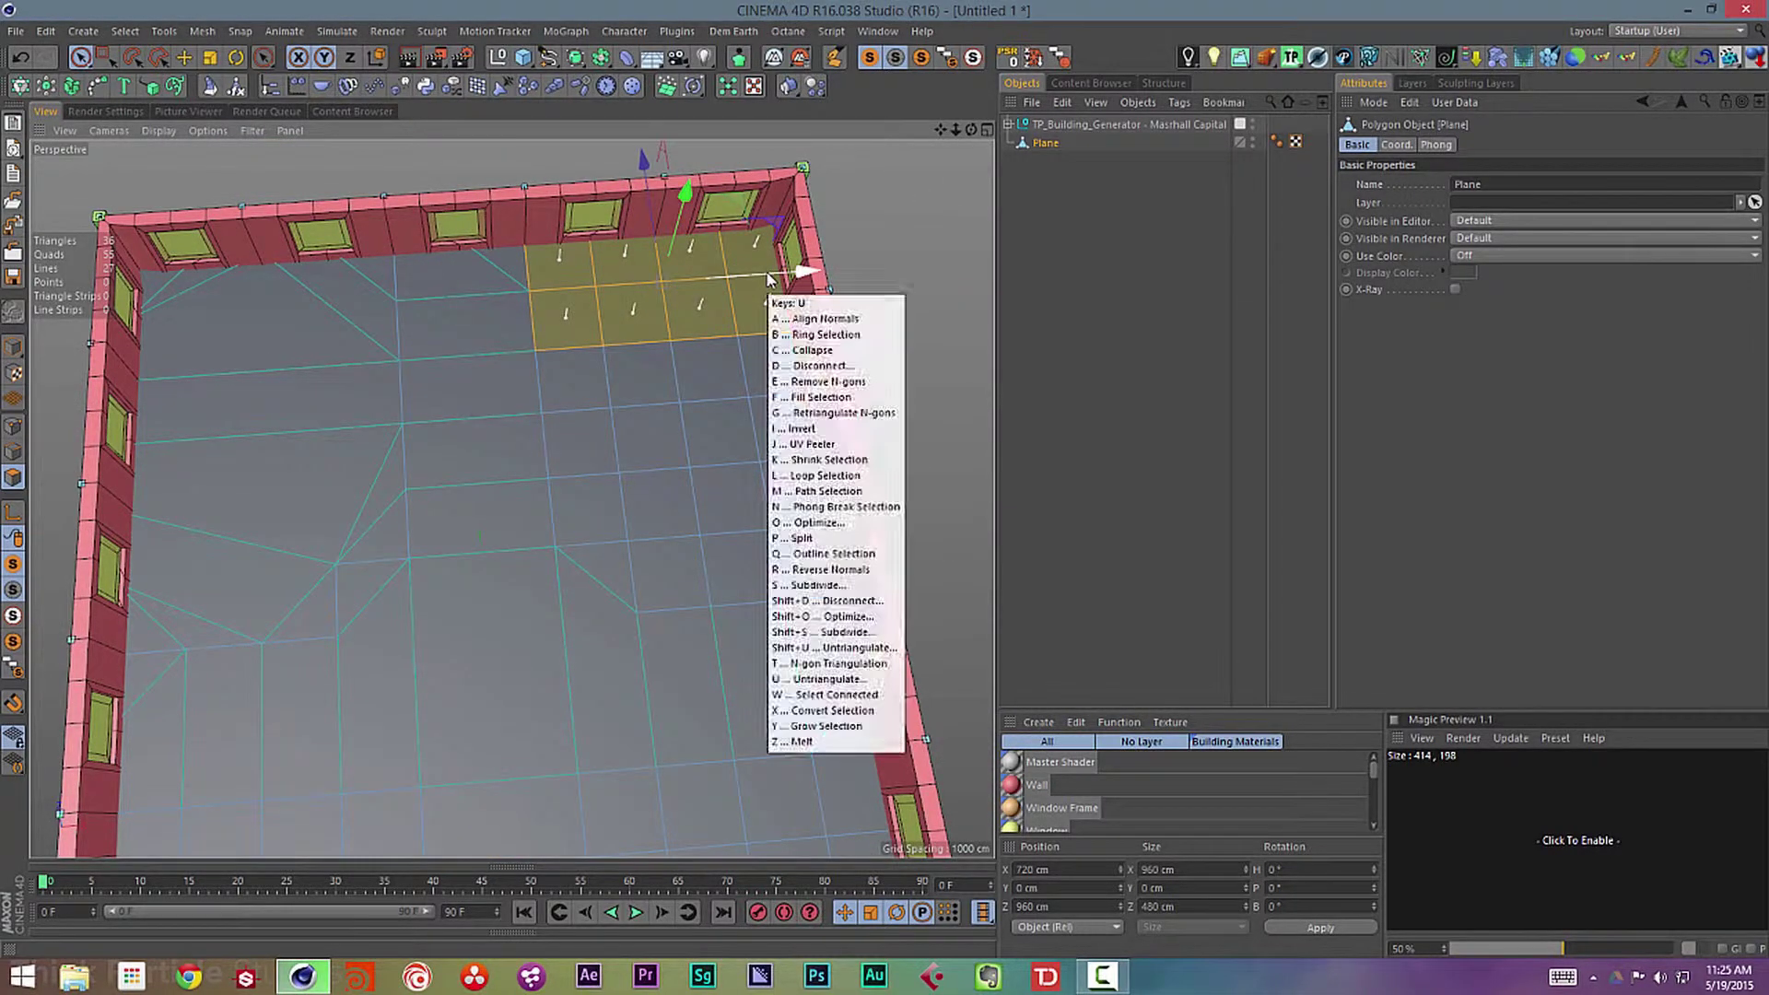
pyautogui.press('z')
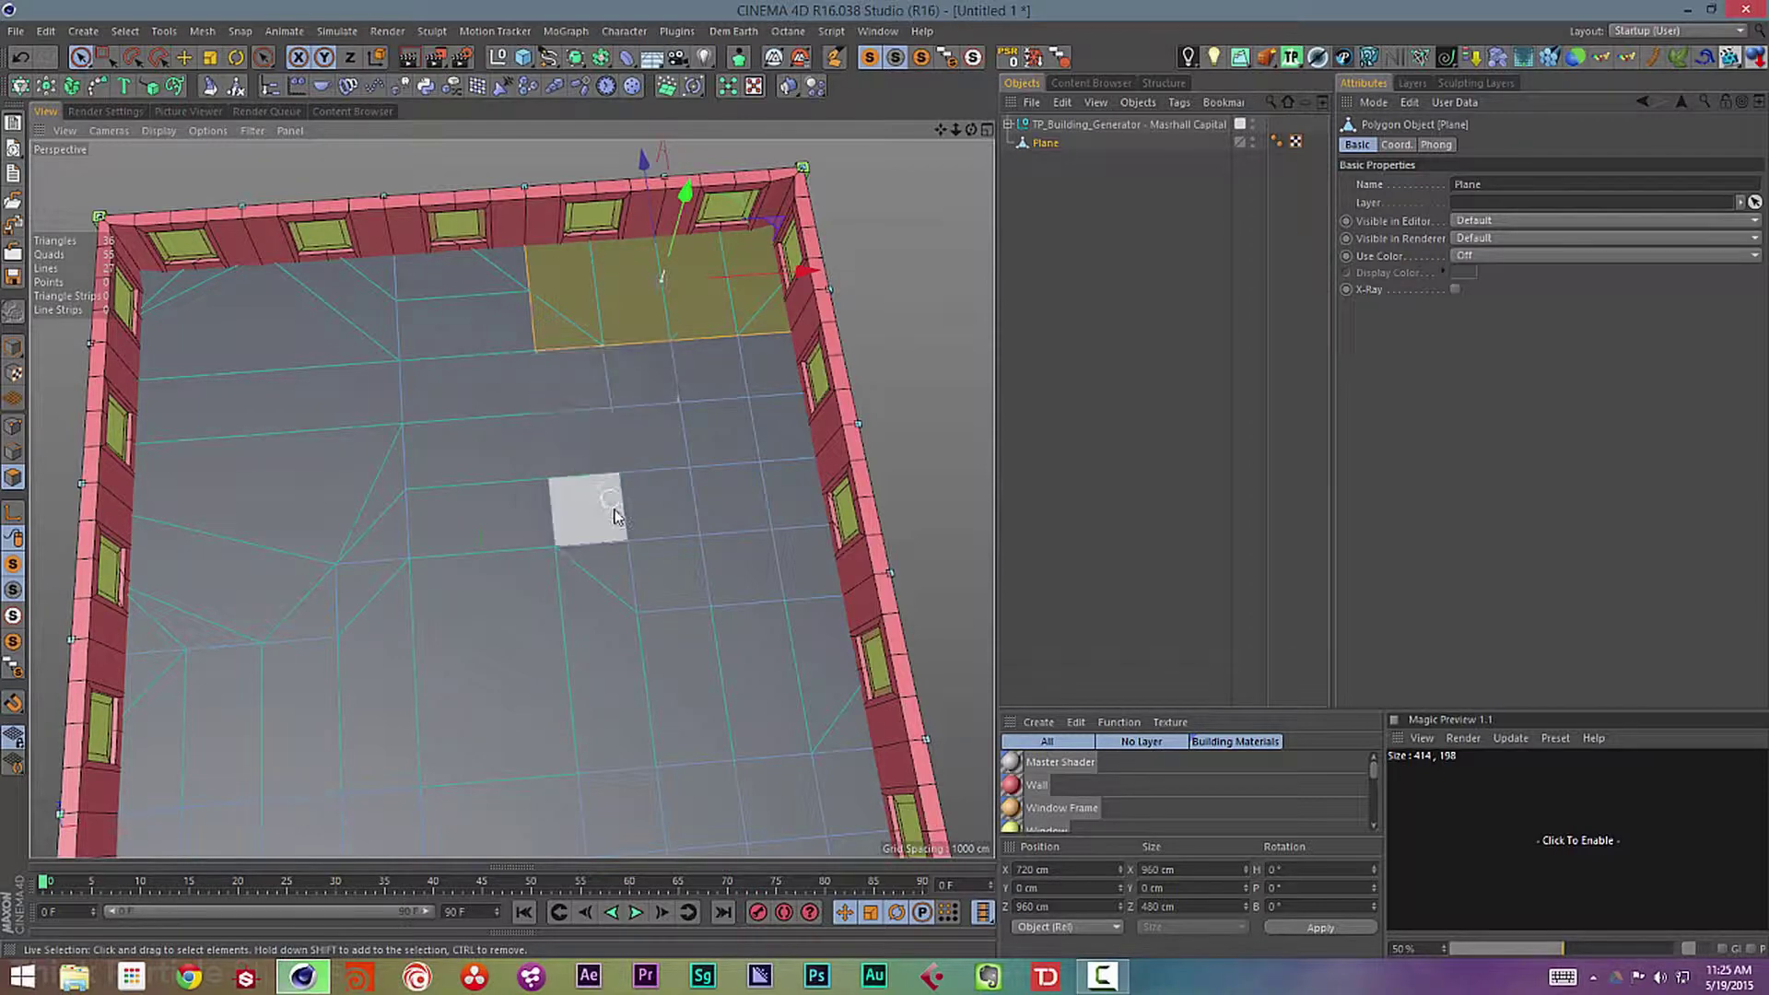
# - Melt the stepped block of polygons along the right wall into one room, and merge the adjacent two-by-two block into the far right corner room
pyautogui.moveTo(619, 516)
pyautogui.mouseDown()
pyautogui.moveTo(687, 568)
pyautogui.moveTo(793, 478)
pyautogui.moveTo(777, 395)
pyautogui.moveTo(734, 410)
pyautogui.mouseUp()
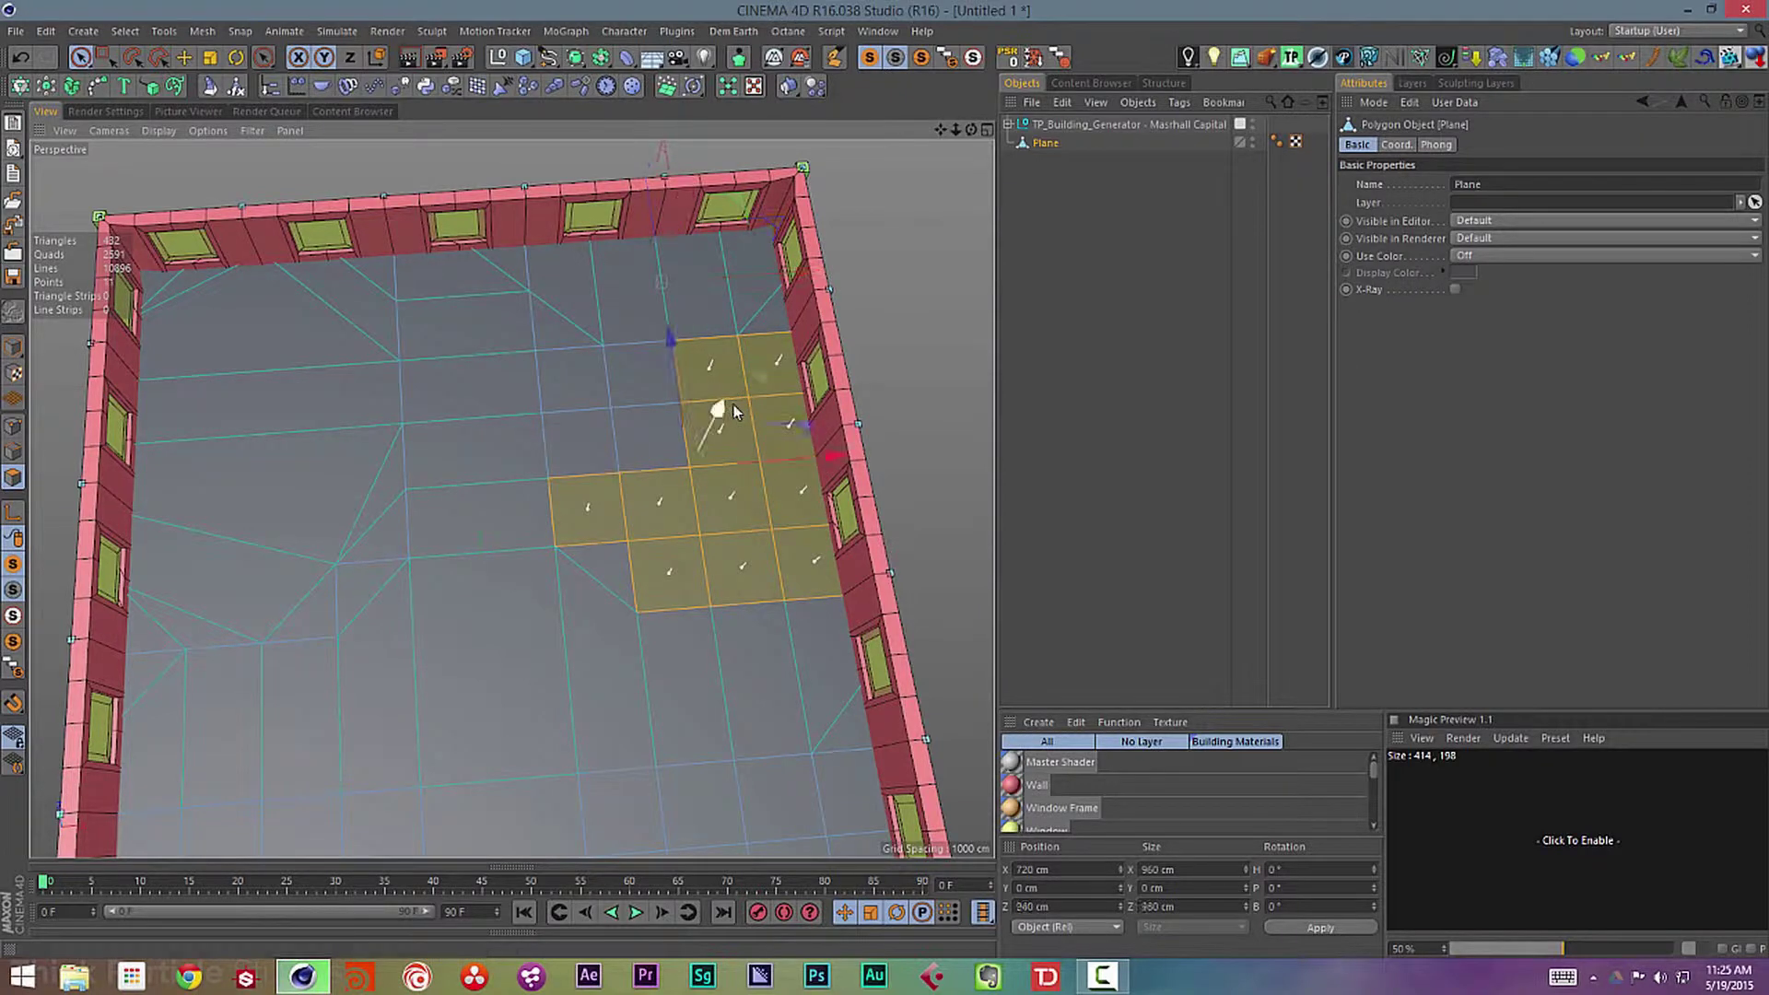
pyautogui.press('u')
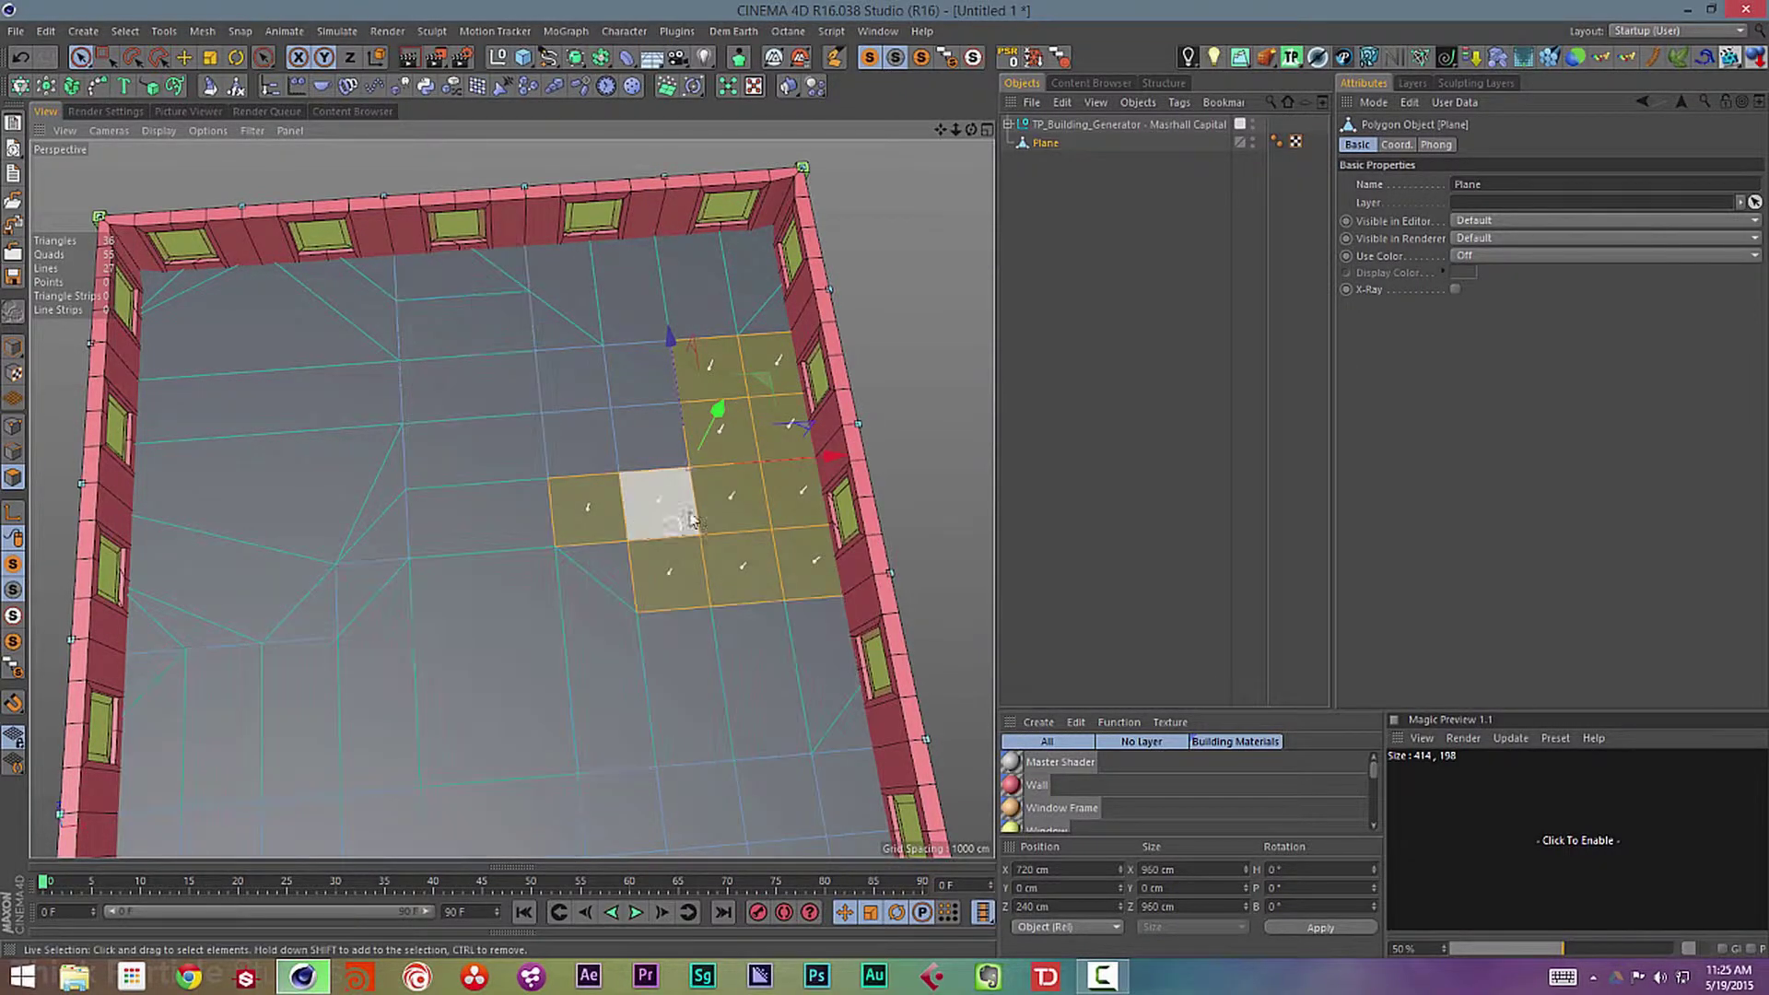
pyautogui.press('u')
pyautogui.press('z')
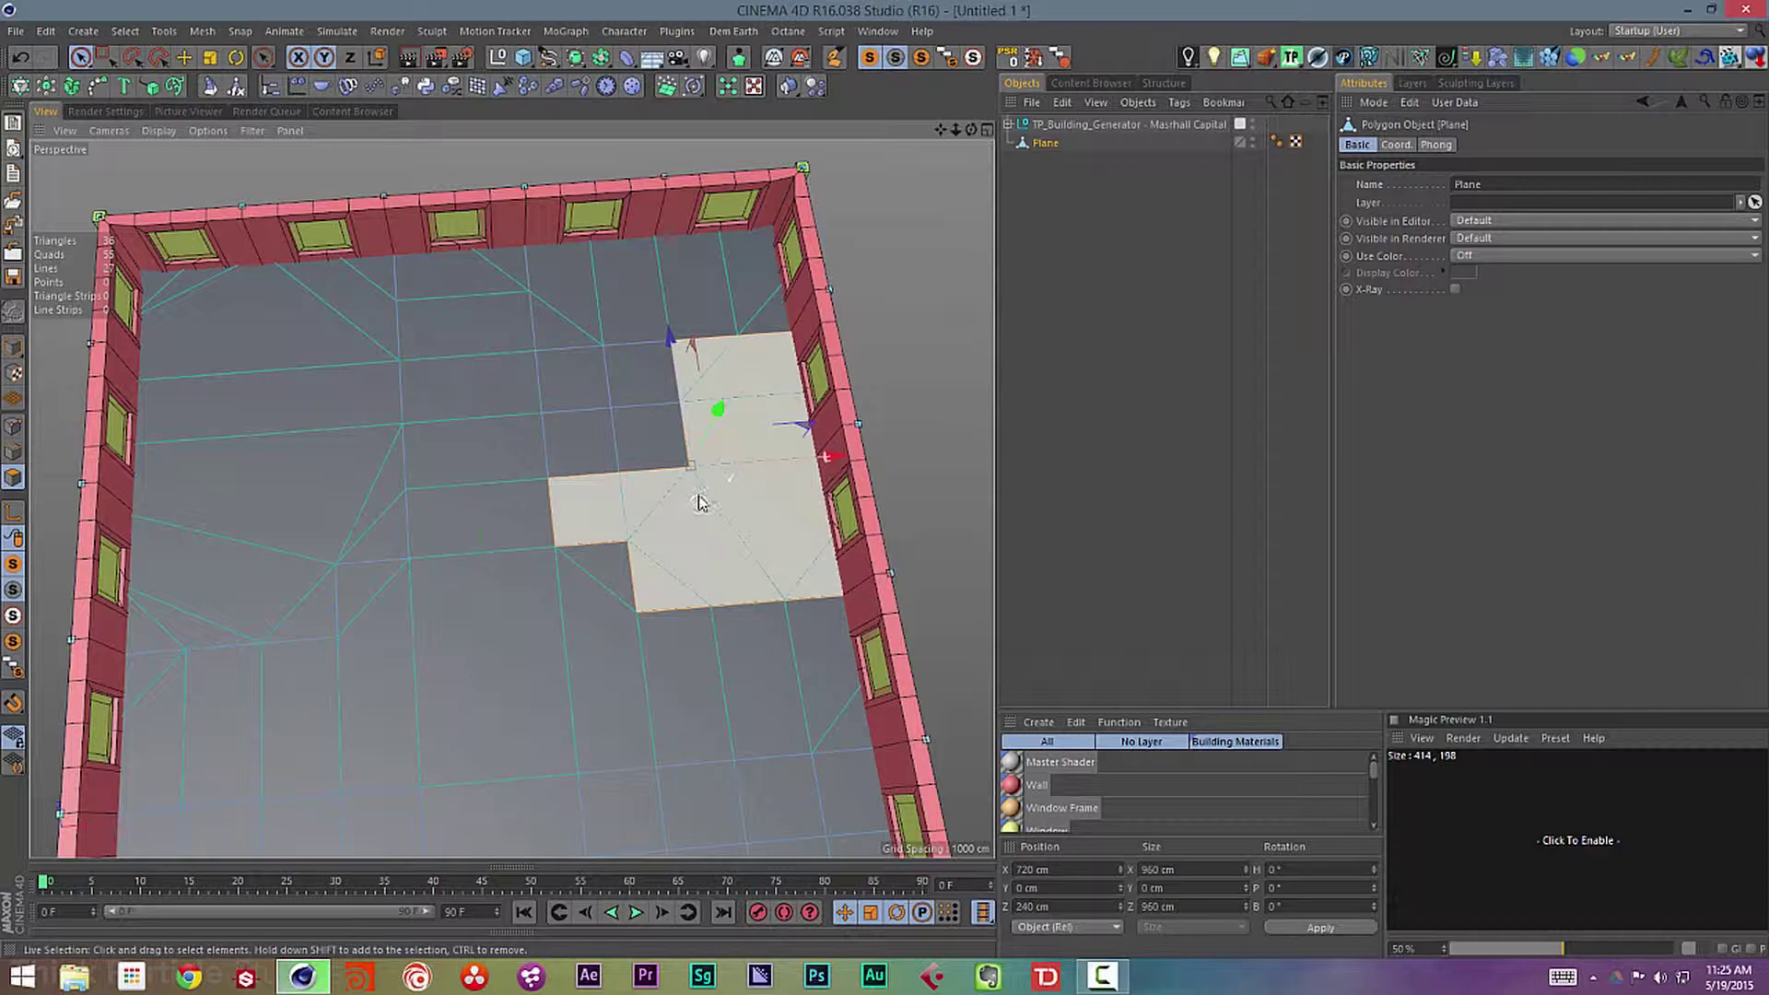
pyautogui.moveTo(619, 438); pyautogui.dragTo(611, 316)
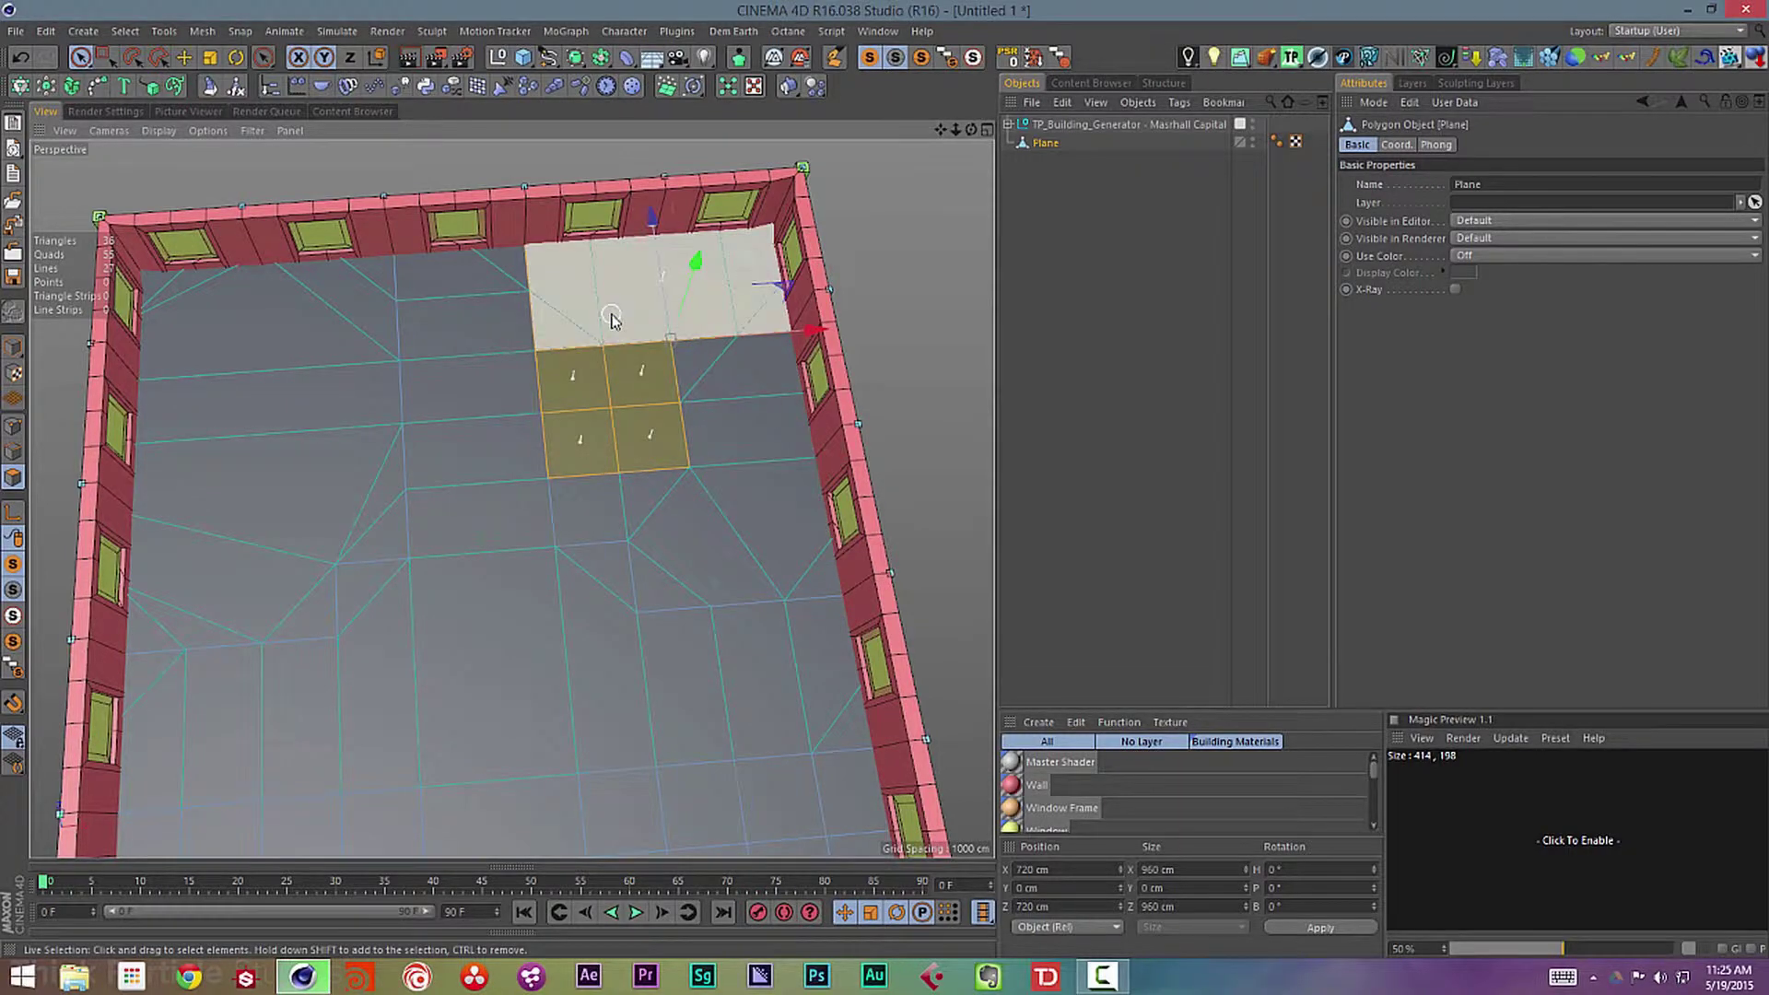
pyautogui.click(611, 320)
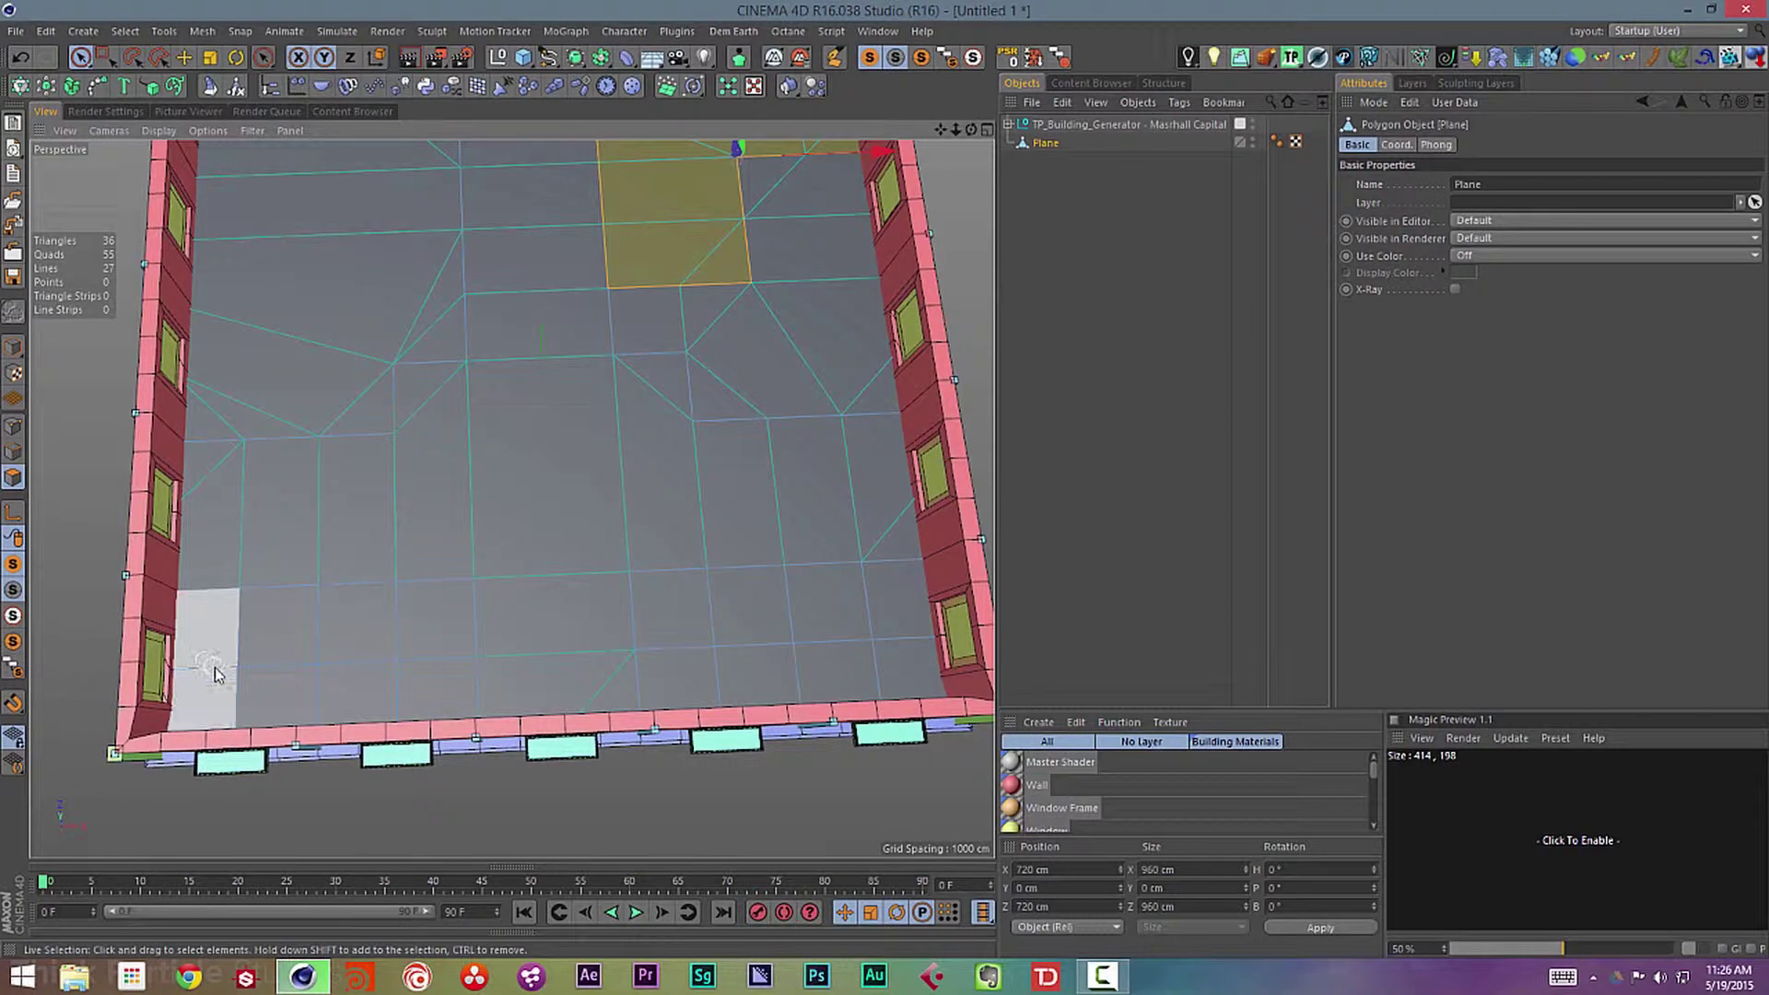
# - Melt the four-by-two blocks of polygons in the building's near left and near right corners into one room polygon each
pyautogui.moveTo(203, 645); pyautogui.dragTo(399, 665)
pyautogui.press('u')
pyautogui.press('z')
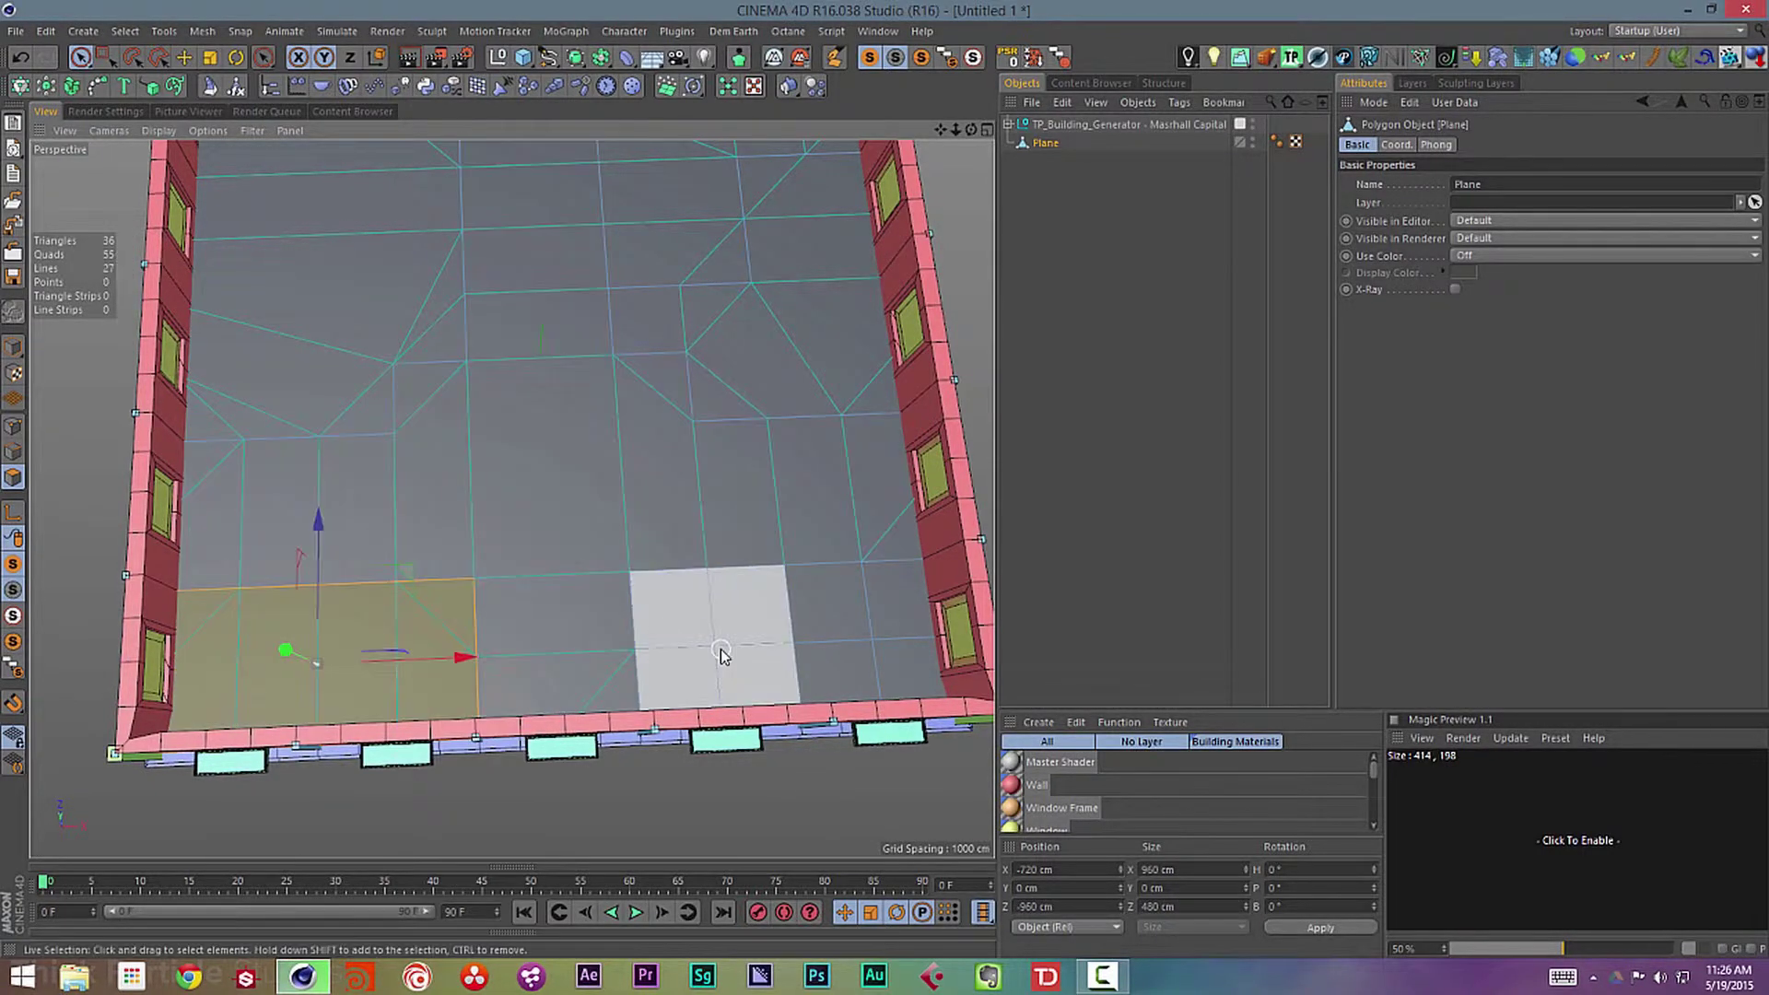
pyautogui.moveTo(721, 654); pyautogui.dragTo(930, 643)
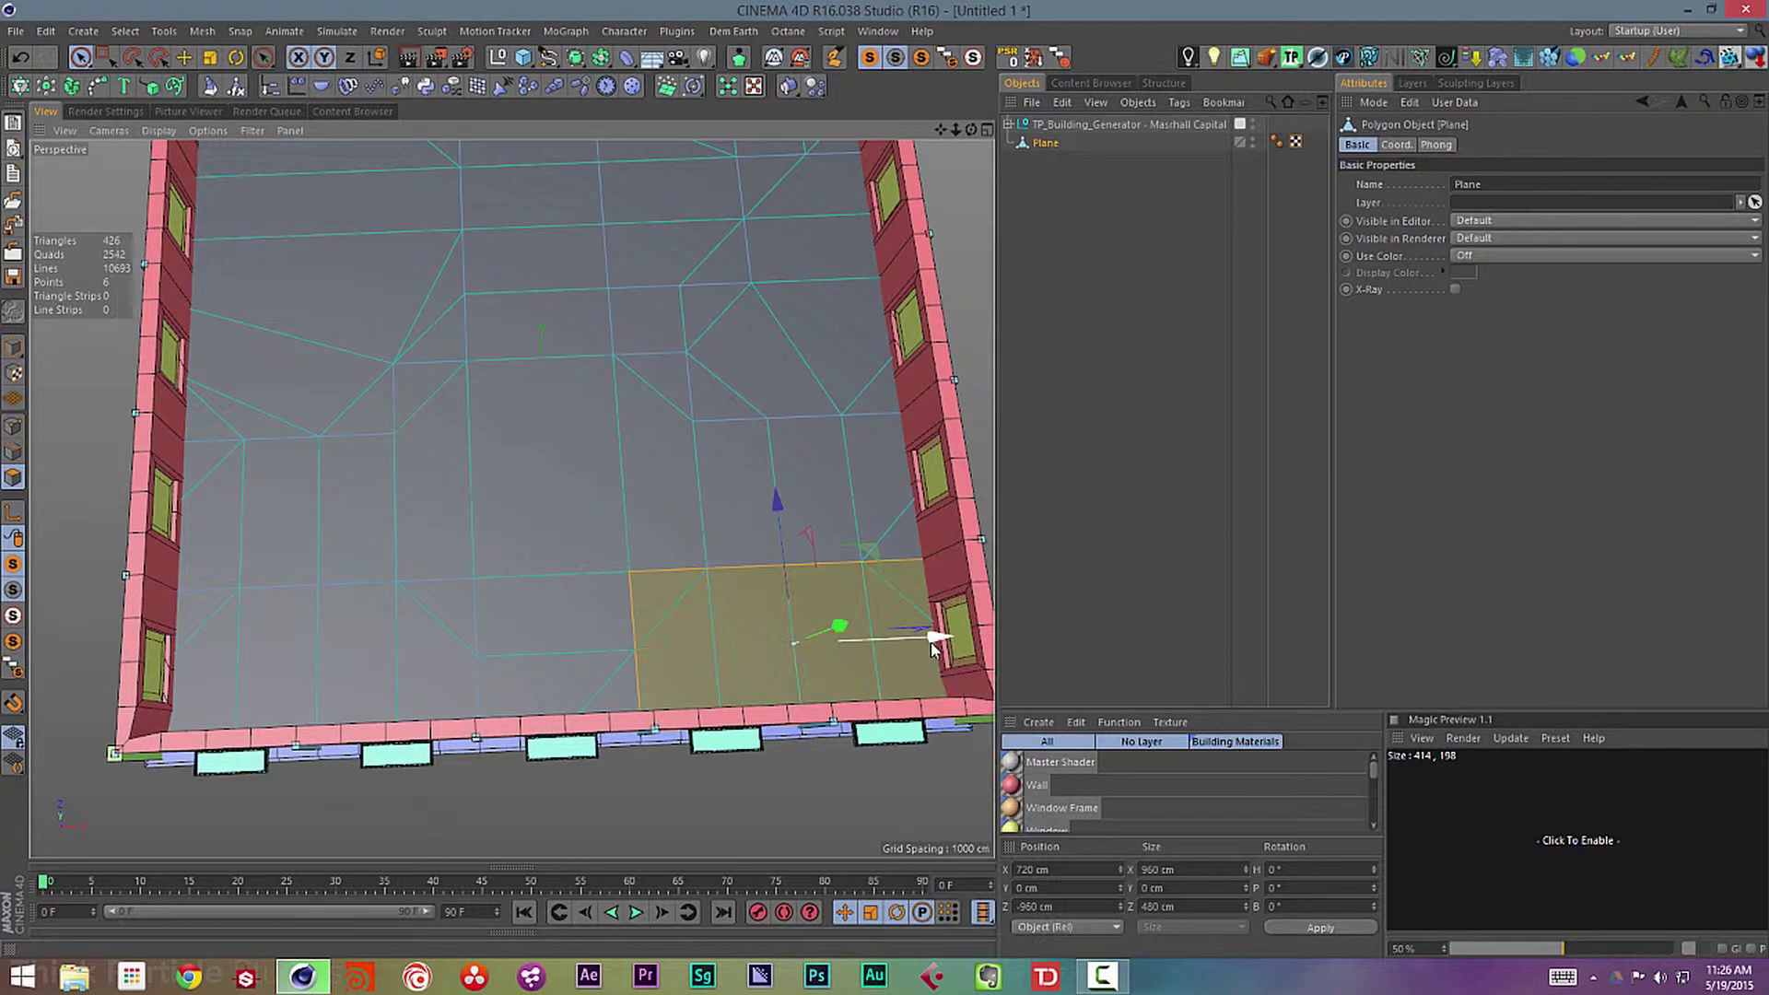
# - Select all the interior boundary edges of the plane that separate the rooms from the hallway and from each other
pyautogui.click(13, 451)
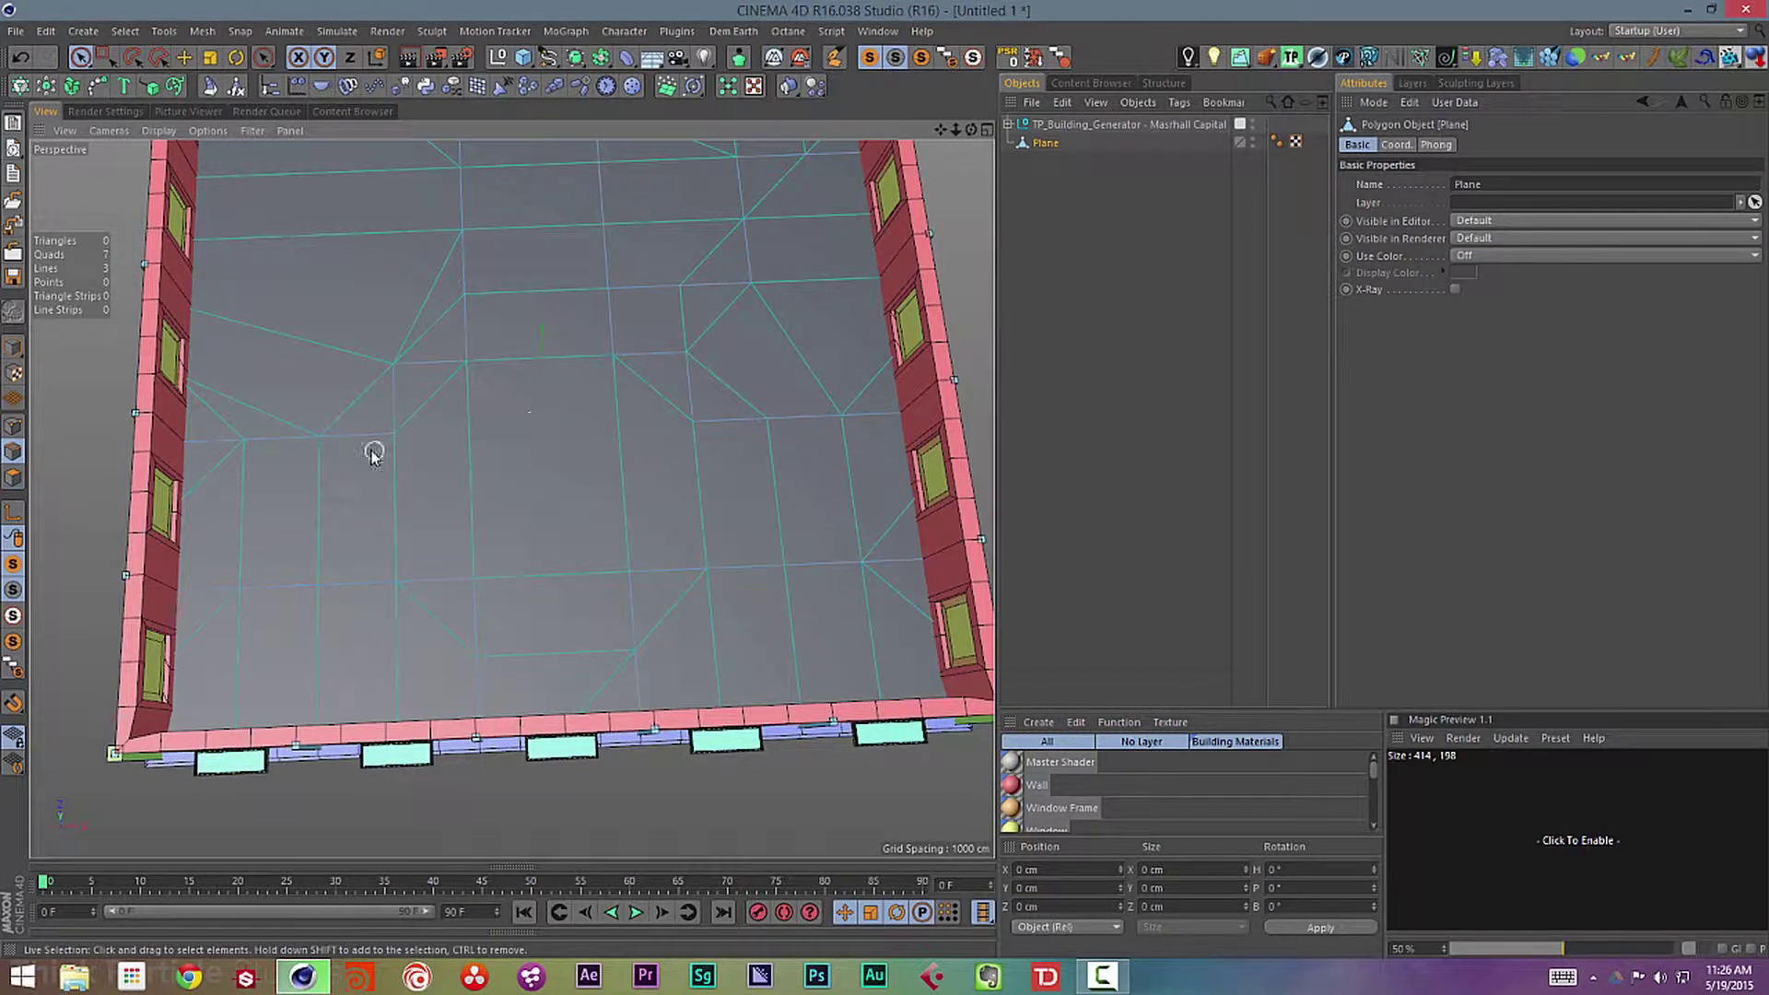
pyautogui.keyDown('alt'); pyautogui.moveTo(489, 454); pyautogui.dragTo(513, 276); pyautogui.keyUp('alt')
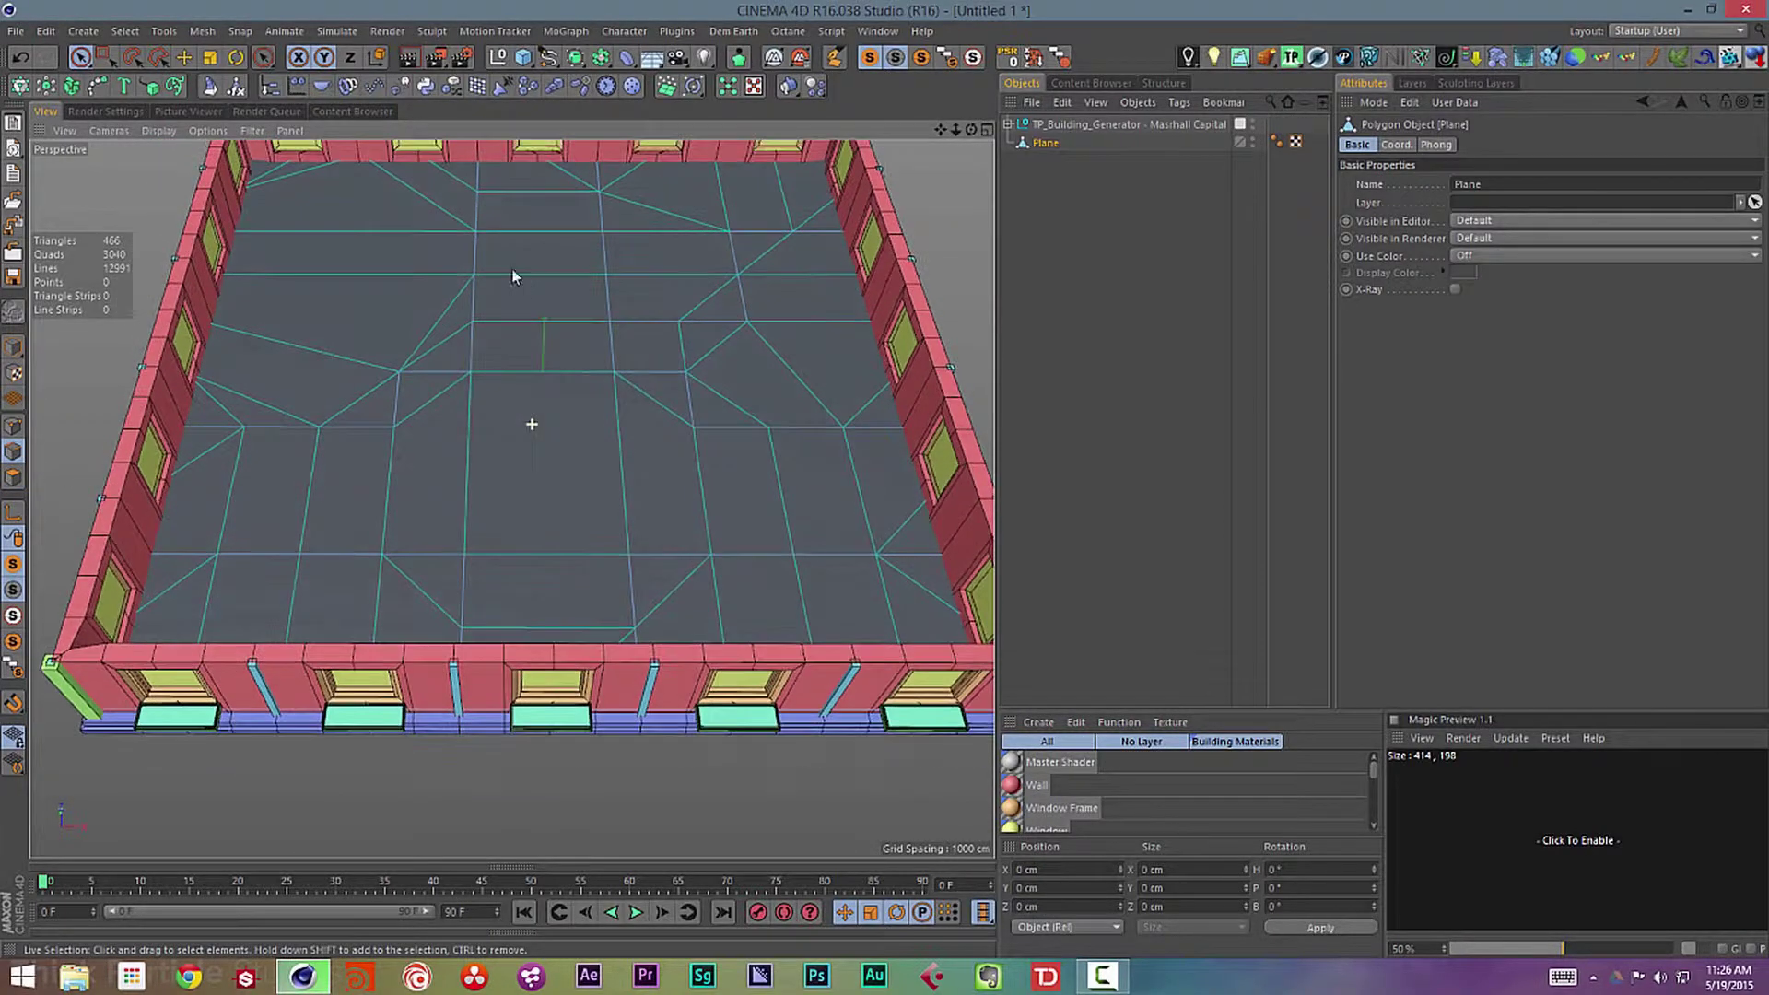
pyautogui.click(479, 197)
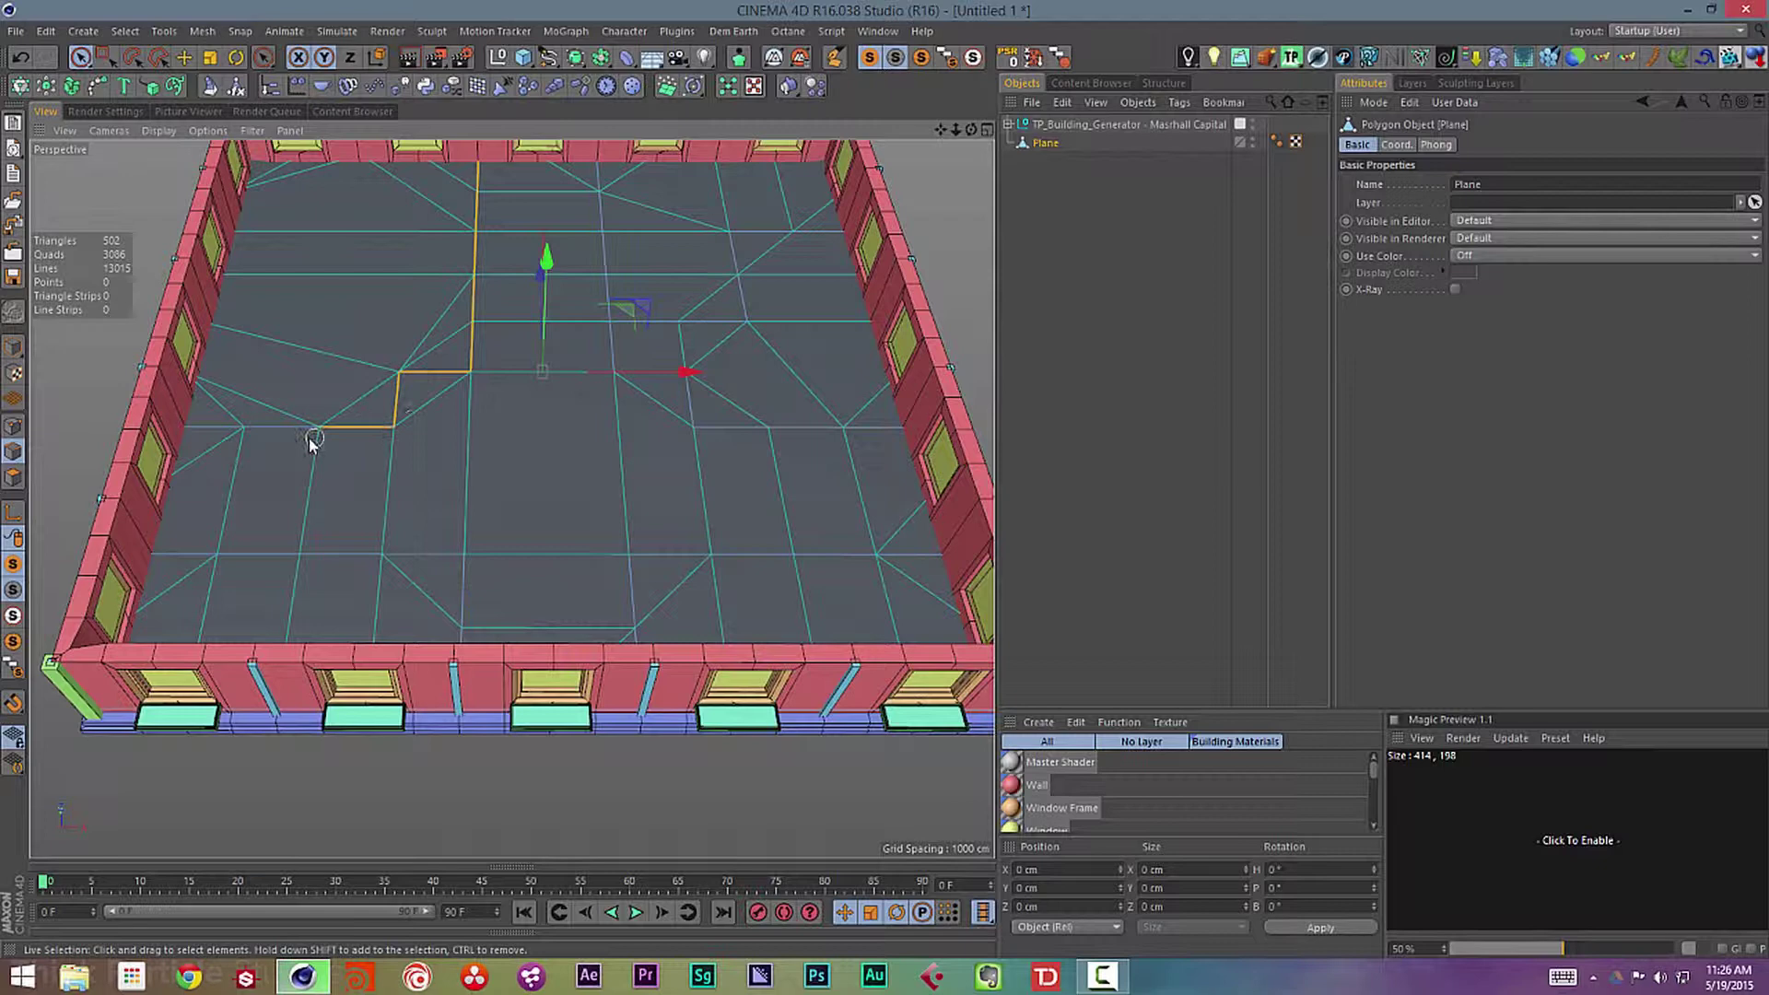
pyautogui.moveTo(244, 552)
pyautogui.keyDown('shift'); pyautogui.mouseDown()
pyautogui.moveTo(189, 556)
pyautogui.moveTo(431, 561)
pyautogui.moveTo(652, 610)
pyautogui.moveTo(663, 525)
pyautogui.moveTo(857, 497)
pyautogui.moveTo(755, 511)
pyautogui.mouseUp(); pyautogui.keyUp('shift')
pyautogui.keyDown('alt'); pyautogui.moveTo(786, 425); pyautogui.dragTo(841, 348); pyautogui.keyUp('alt')
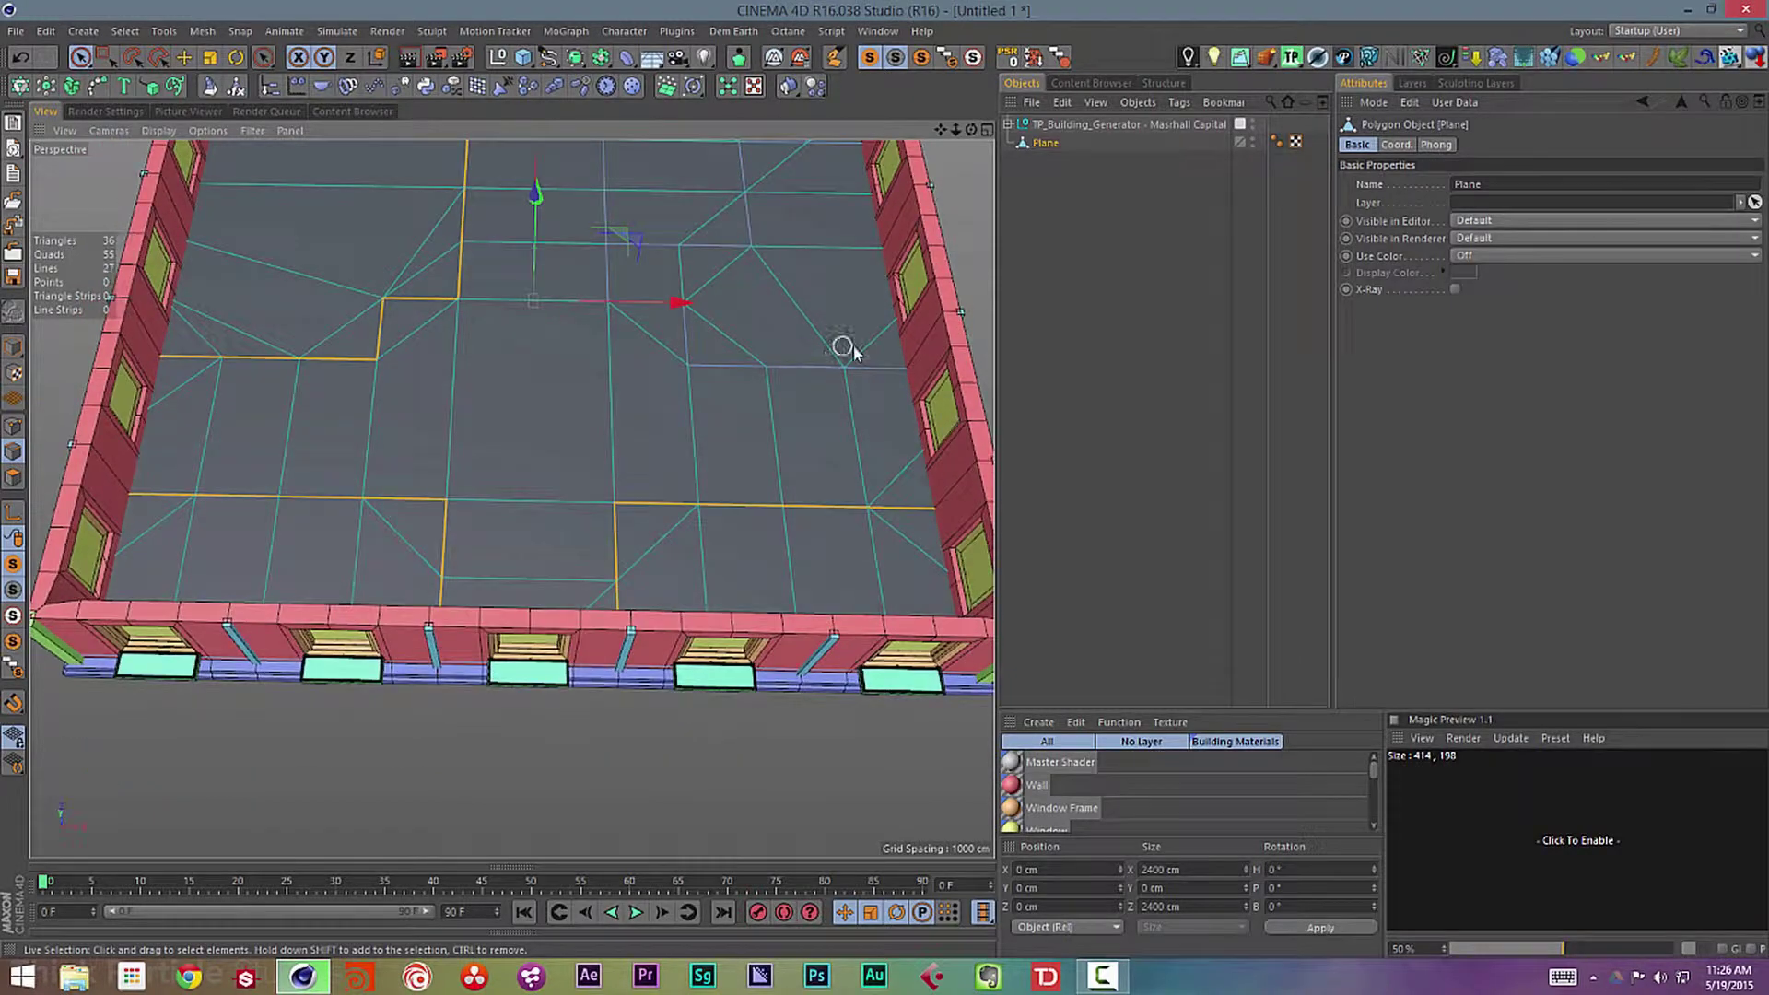
pyautogui.keyDown('shift'); pyautogui.click(646, 242); pyautogui.keyUp('shift')
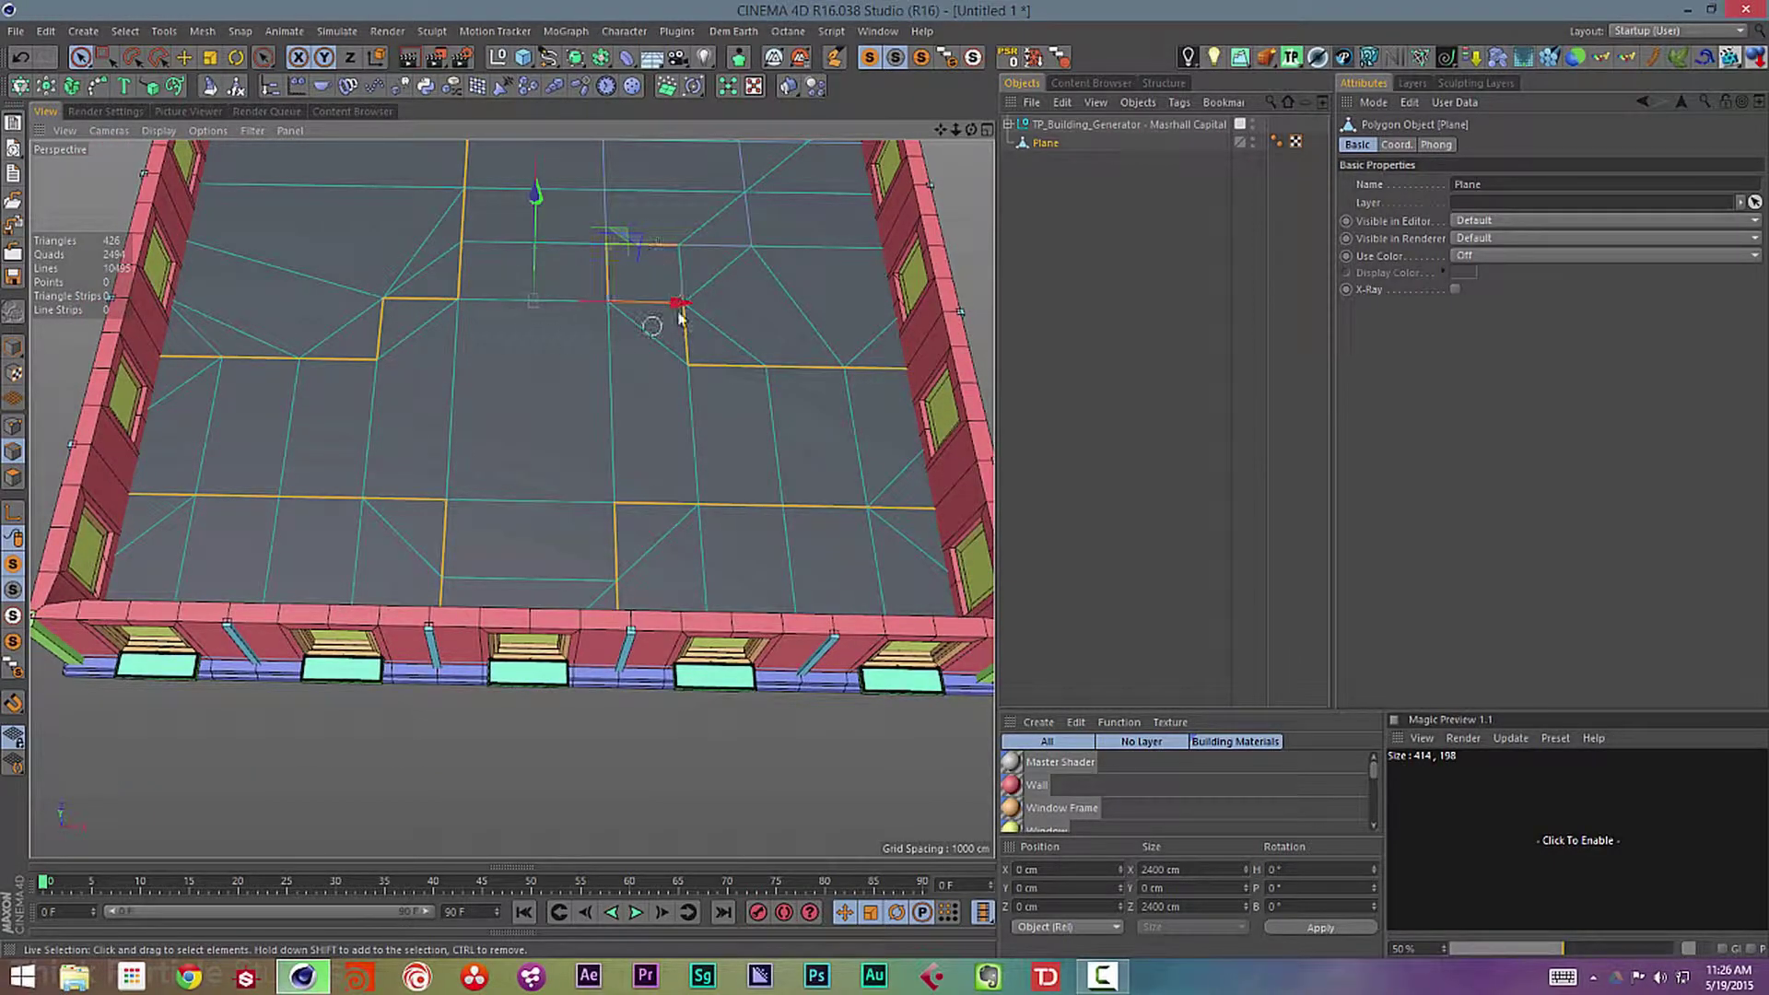
pyautogui.keyDown('shift'); pyautogui.click(689, 247); pyautogui.keyUp('shift')
pyautogui.keyDown('shift'); pyautogui.click(609, 279); pyautogui.keyUp('shift')
pyautogui.keyDown('alt'); pyautogui.moveTo(810, 260); pyautogui.dragTo(665, 440); pyautogui.keyUp('alt')
pyautogui.keyDown('shift'); pyautogui.click(774, 301); pyautogui.keyUp('shift')
pyautogui.keyDown('shift'); pyautogui.click(579, 272); pyautogui.keyUp('shift')
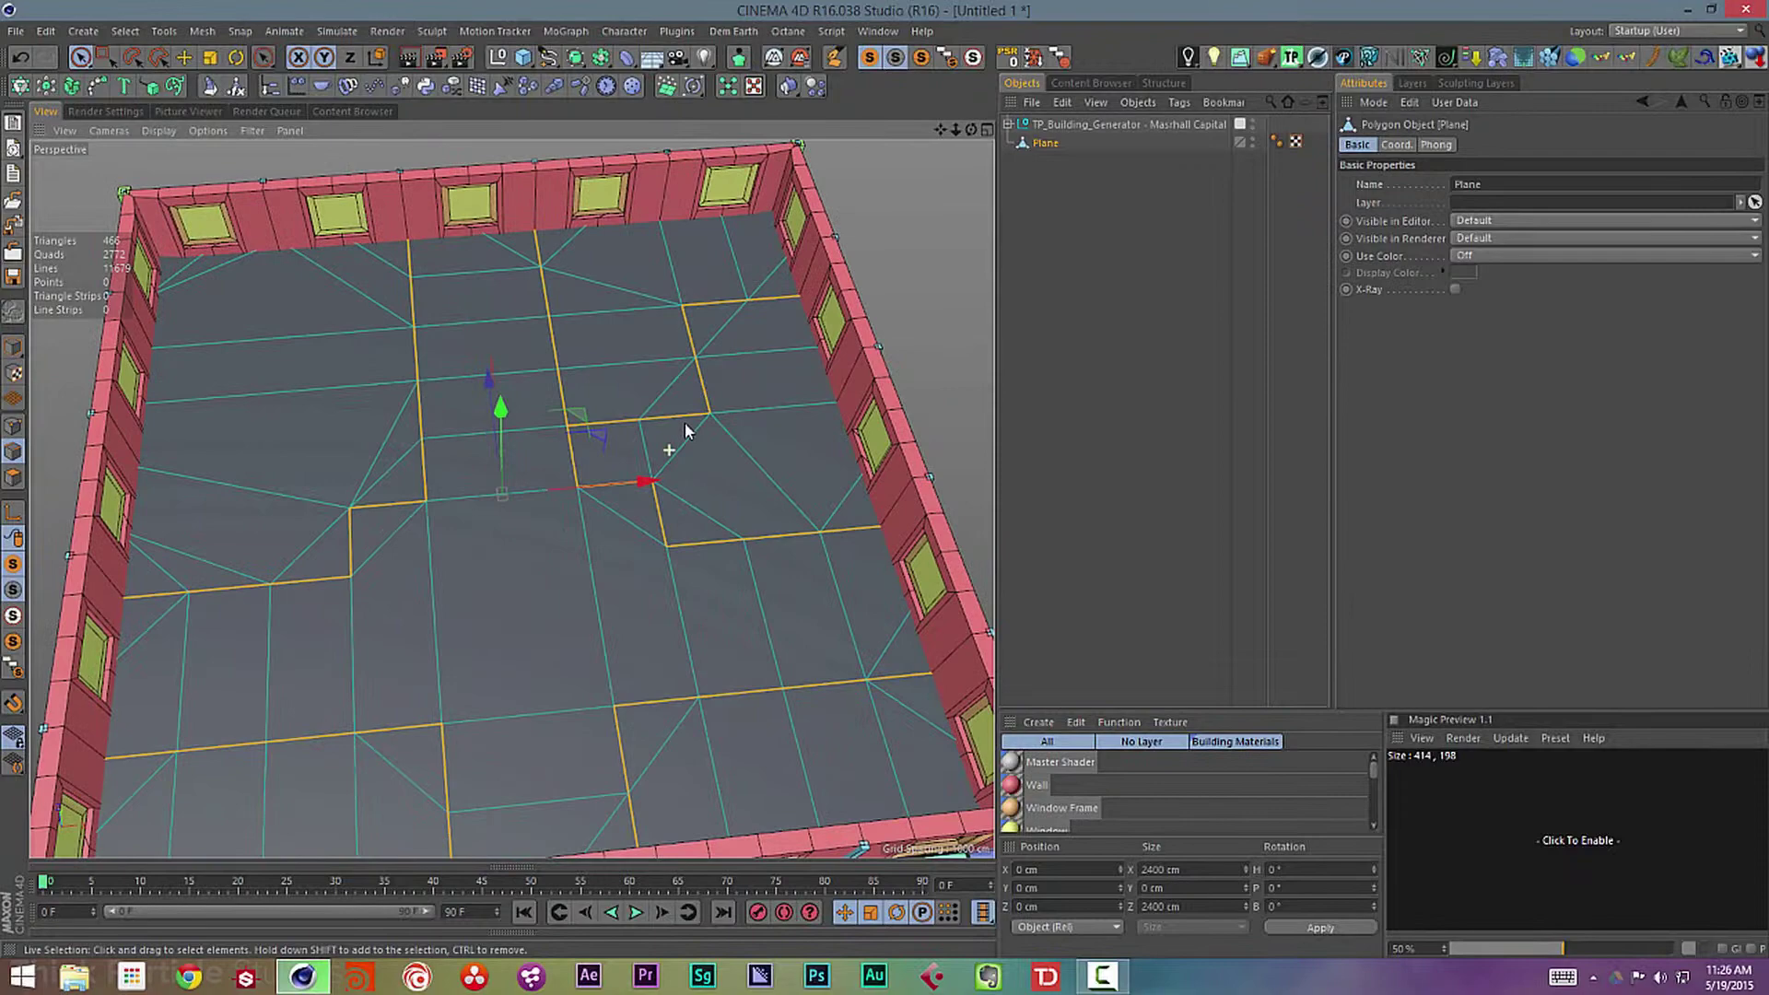
# - Hide the building generator and convert the plane's selected edges with Edge to Spline
pyautogui.click(1251, 124)
pyautogui.keyDown('alt'); pyautogui.moveTo(588, 538); pyautogui.dragTo(493, 446); pyautogui.keyUp('alt')
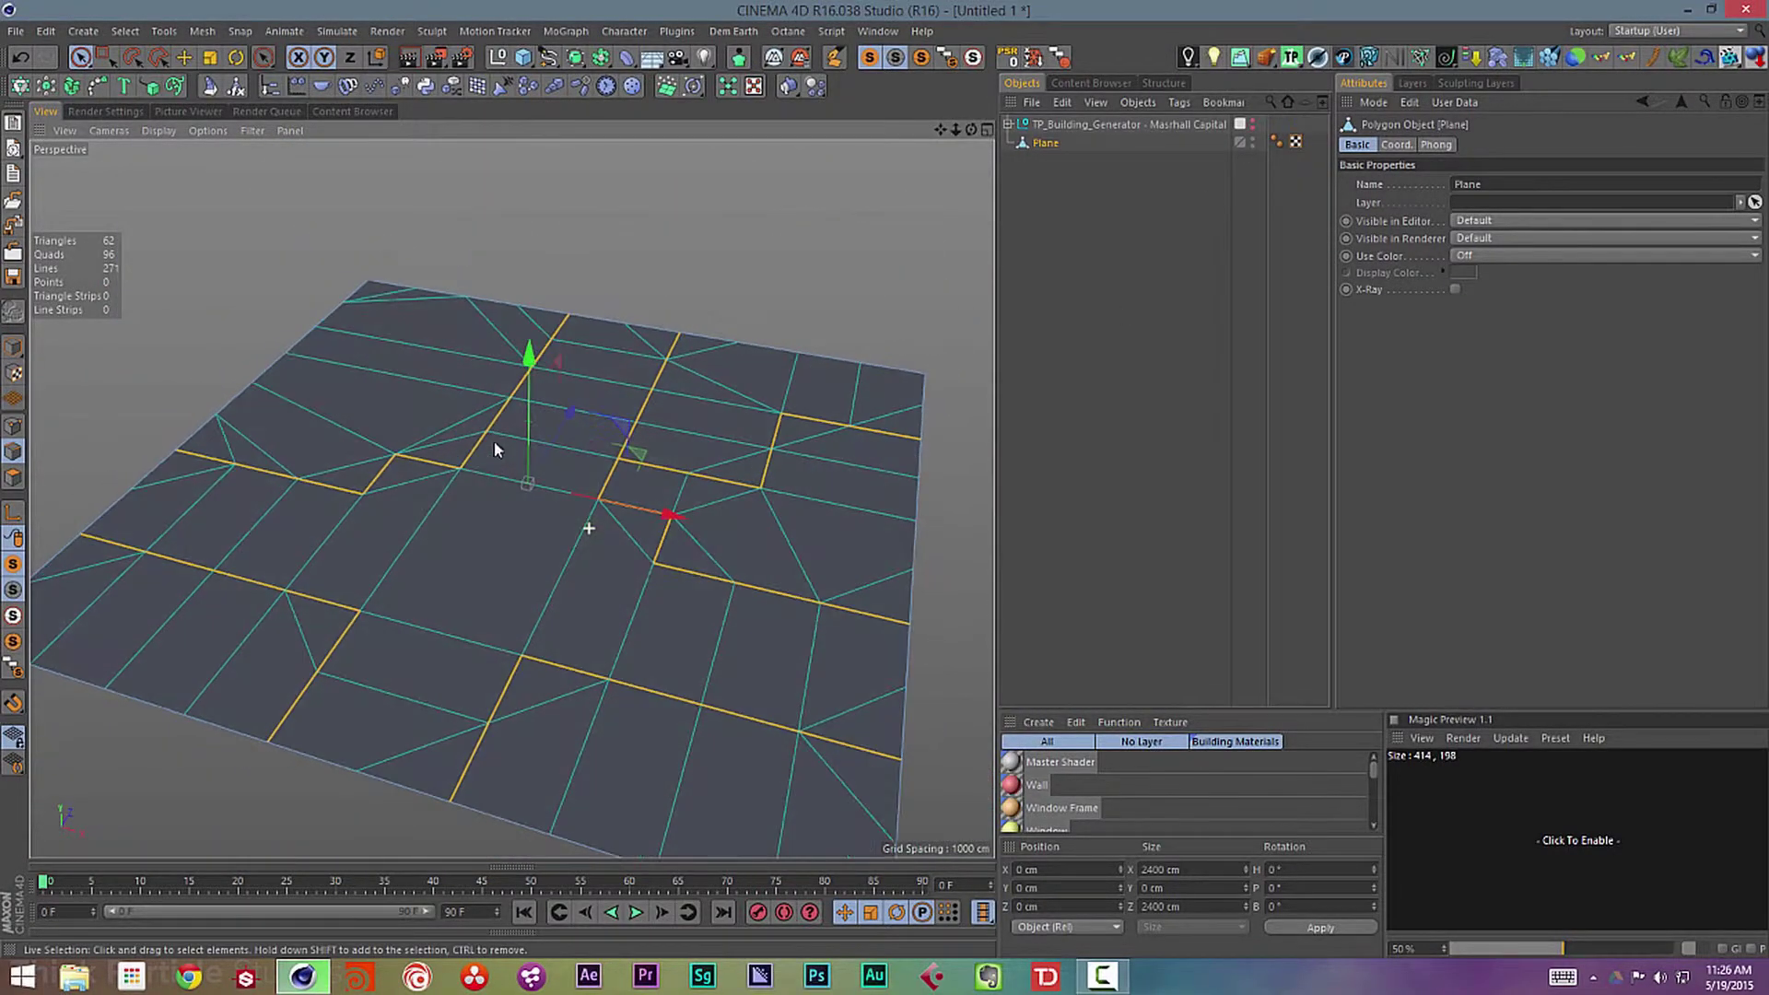
pyautogui.keyDown('alt'); pyautogui.moveTo(603, 629); pyautogui.dragTo(655, 732, button='middle'); pyautogui.keyUp('alt')
pyautogui.keyDown('alt'); pyautogui.moveTo(560, 580); pyautogui.dragTo(466, 631, button='right'); pyautogui.keyUp('alt')
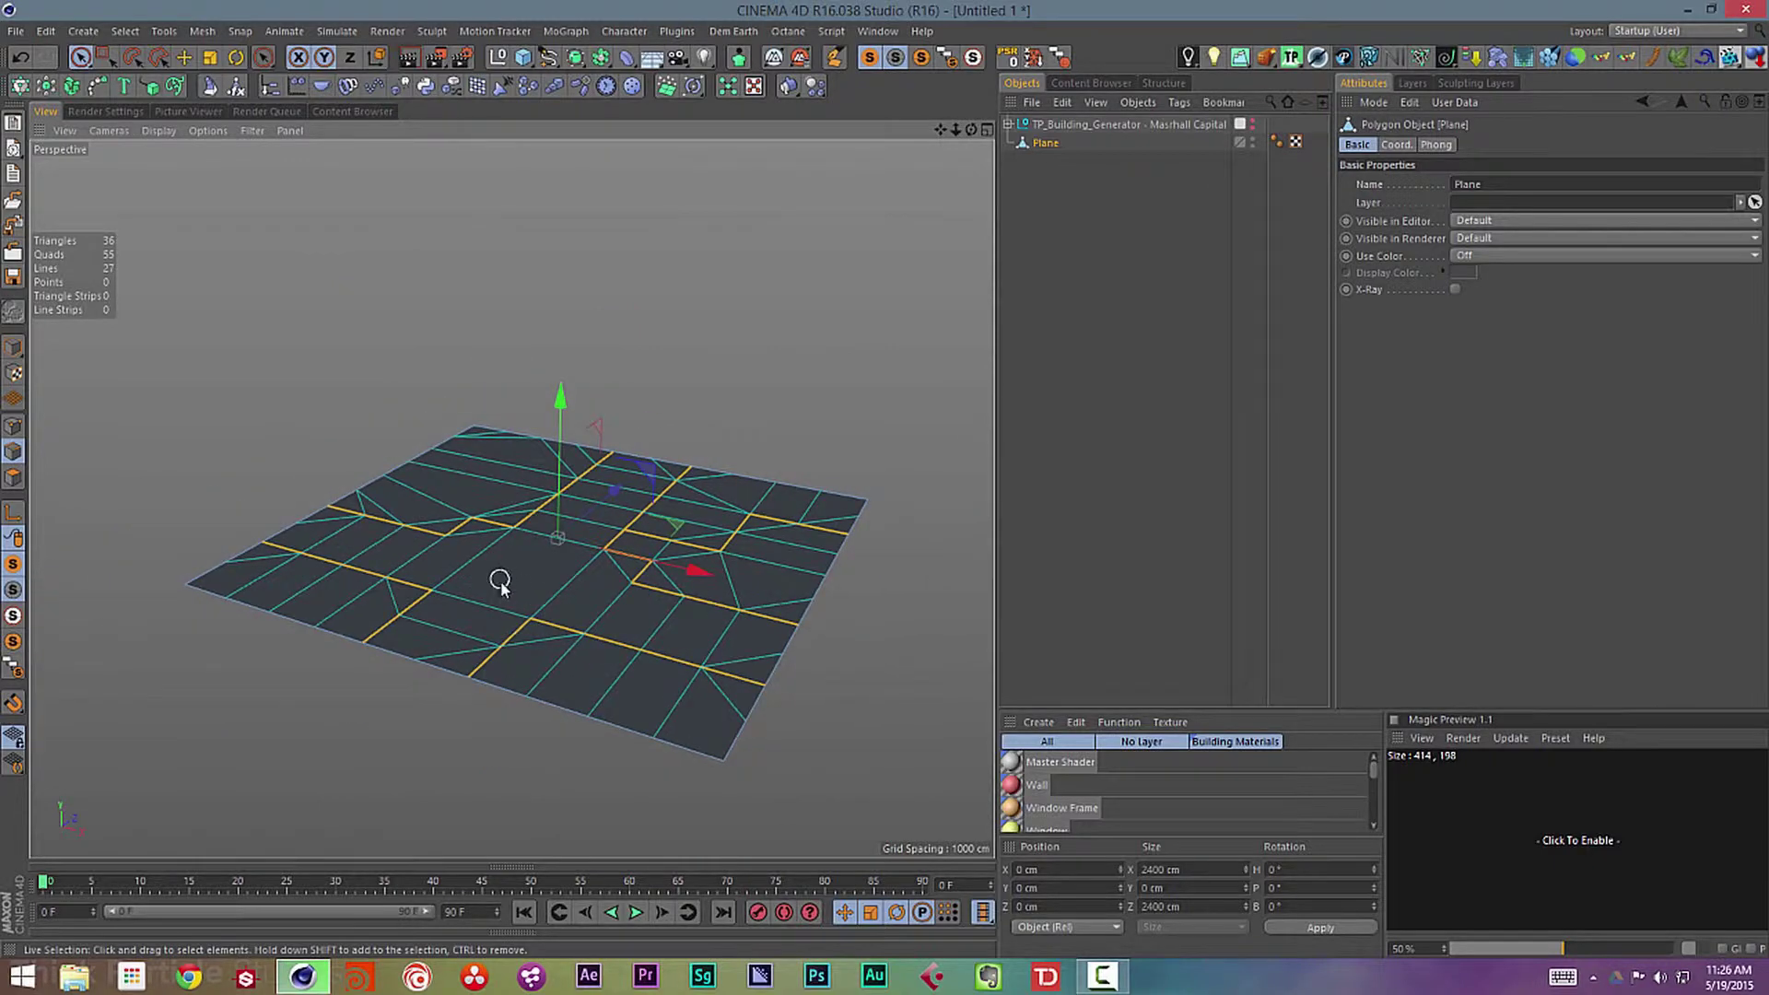
pyautogui.keyDown('alt'); pyautogui.moveTo(501, 580); pyautogui.dragTo(572, 636); pyautogui.keyUp('alt')
pyautogui.click(172, 32)
pyautogui.moveTo(221, 33)
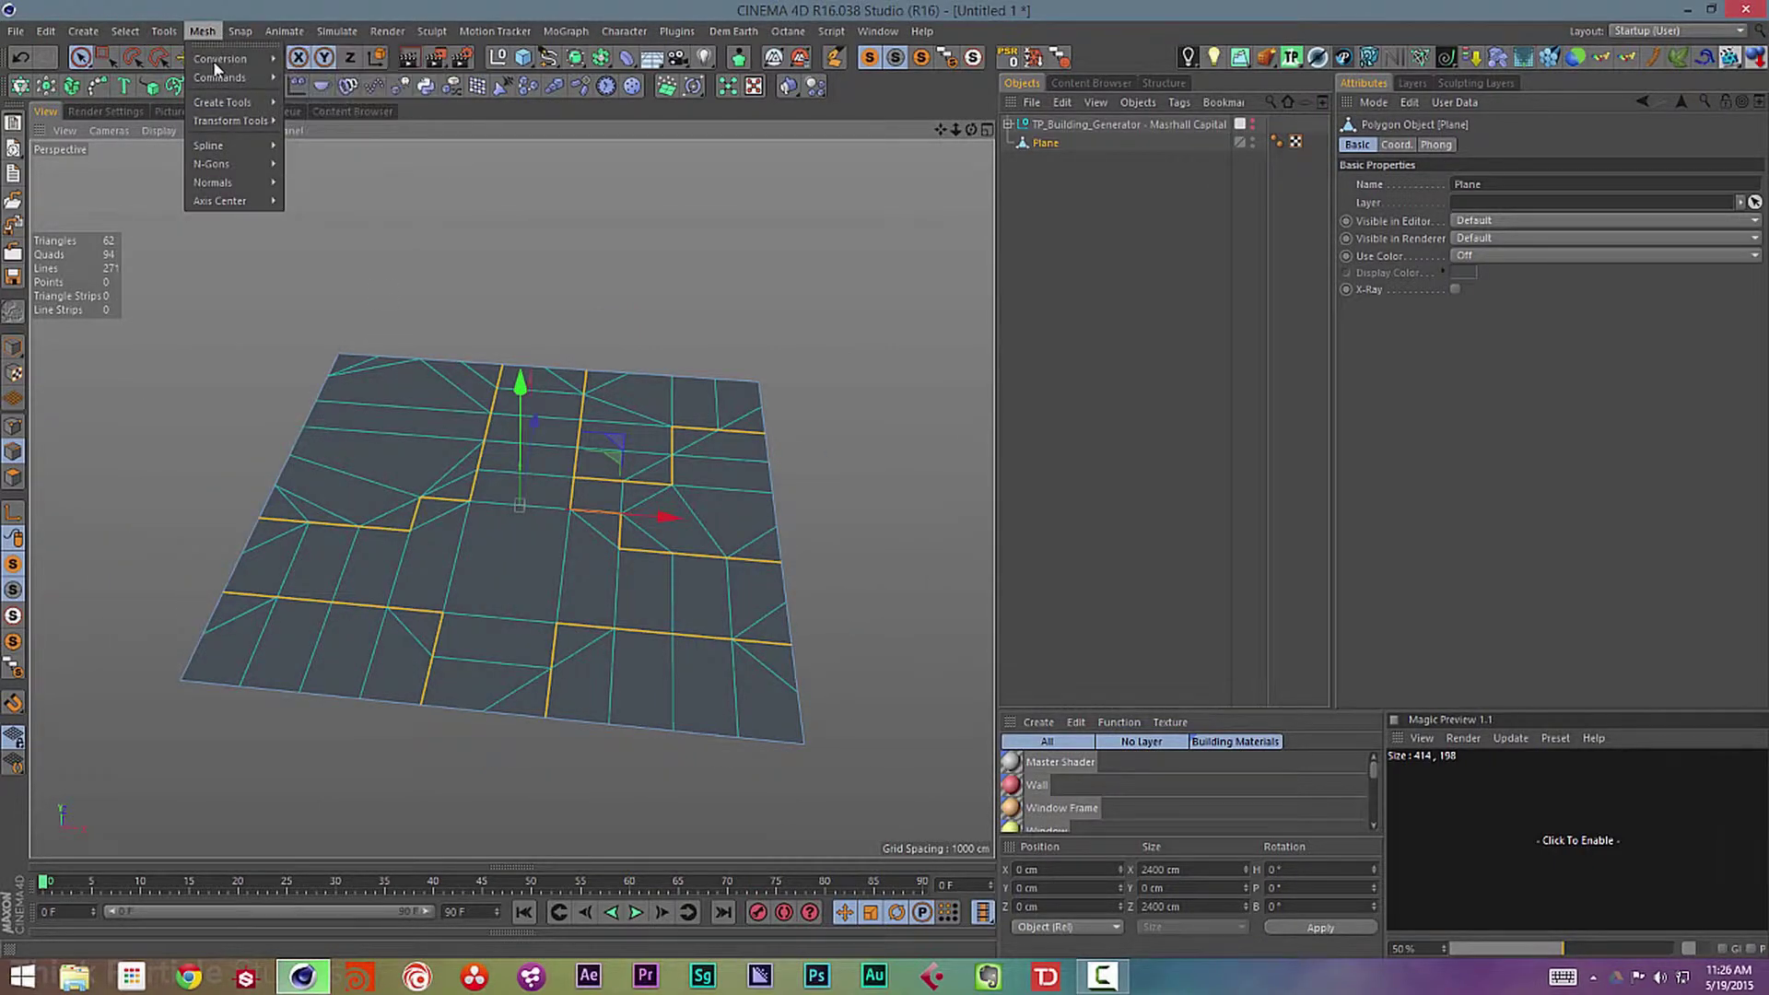
pyautogui.moveTo(221, 80)
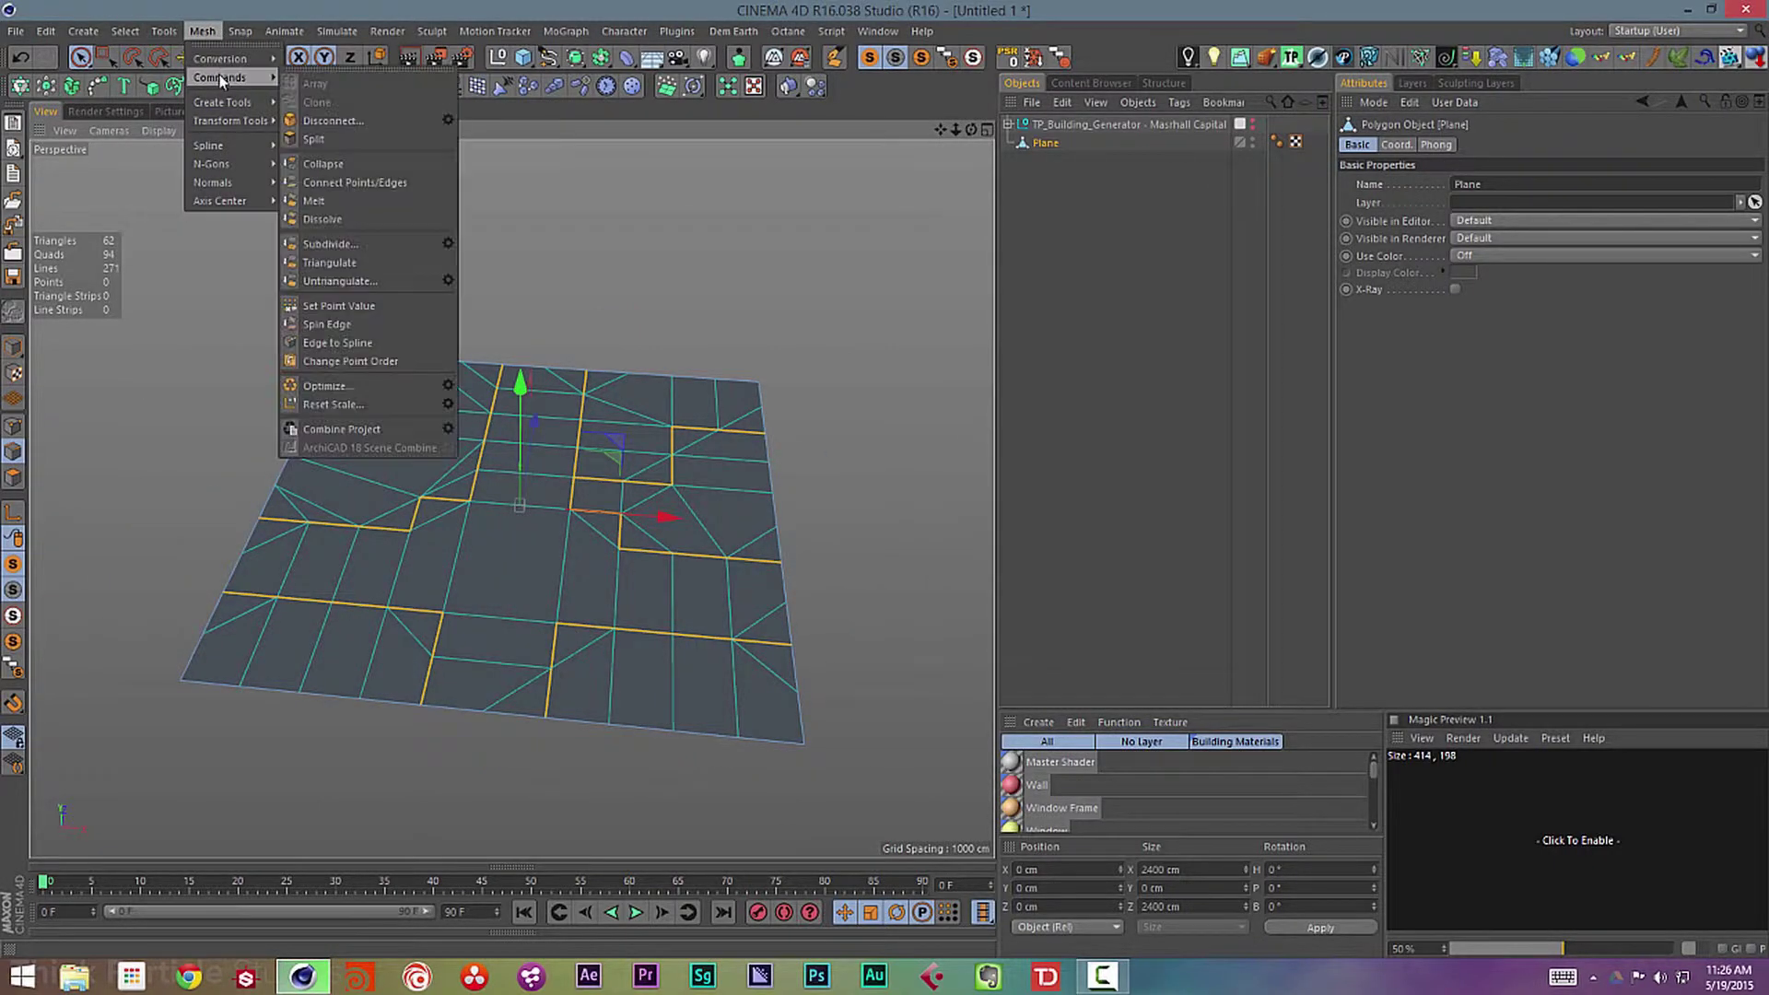
pyautogui.click(428, 348)
# - Move the extracted spline out of the plane's hierarchy and delete the plane
pyautogui.click(1008, 144)
pyautogui.click(1041, 160)
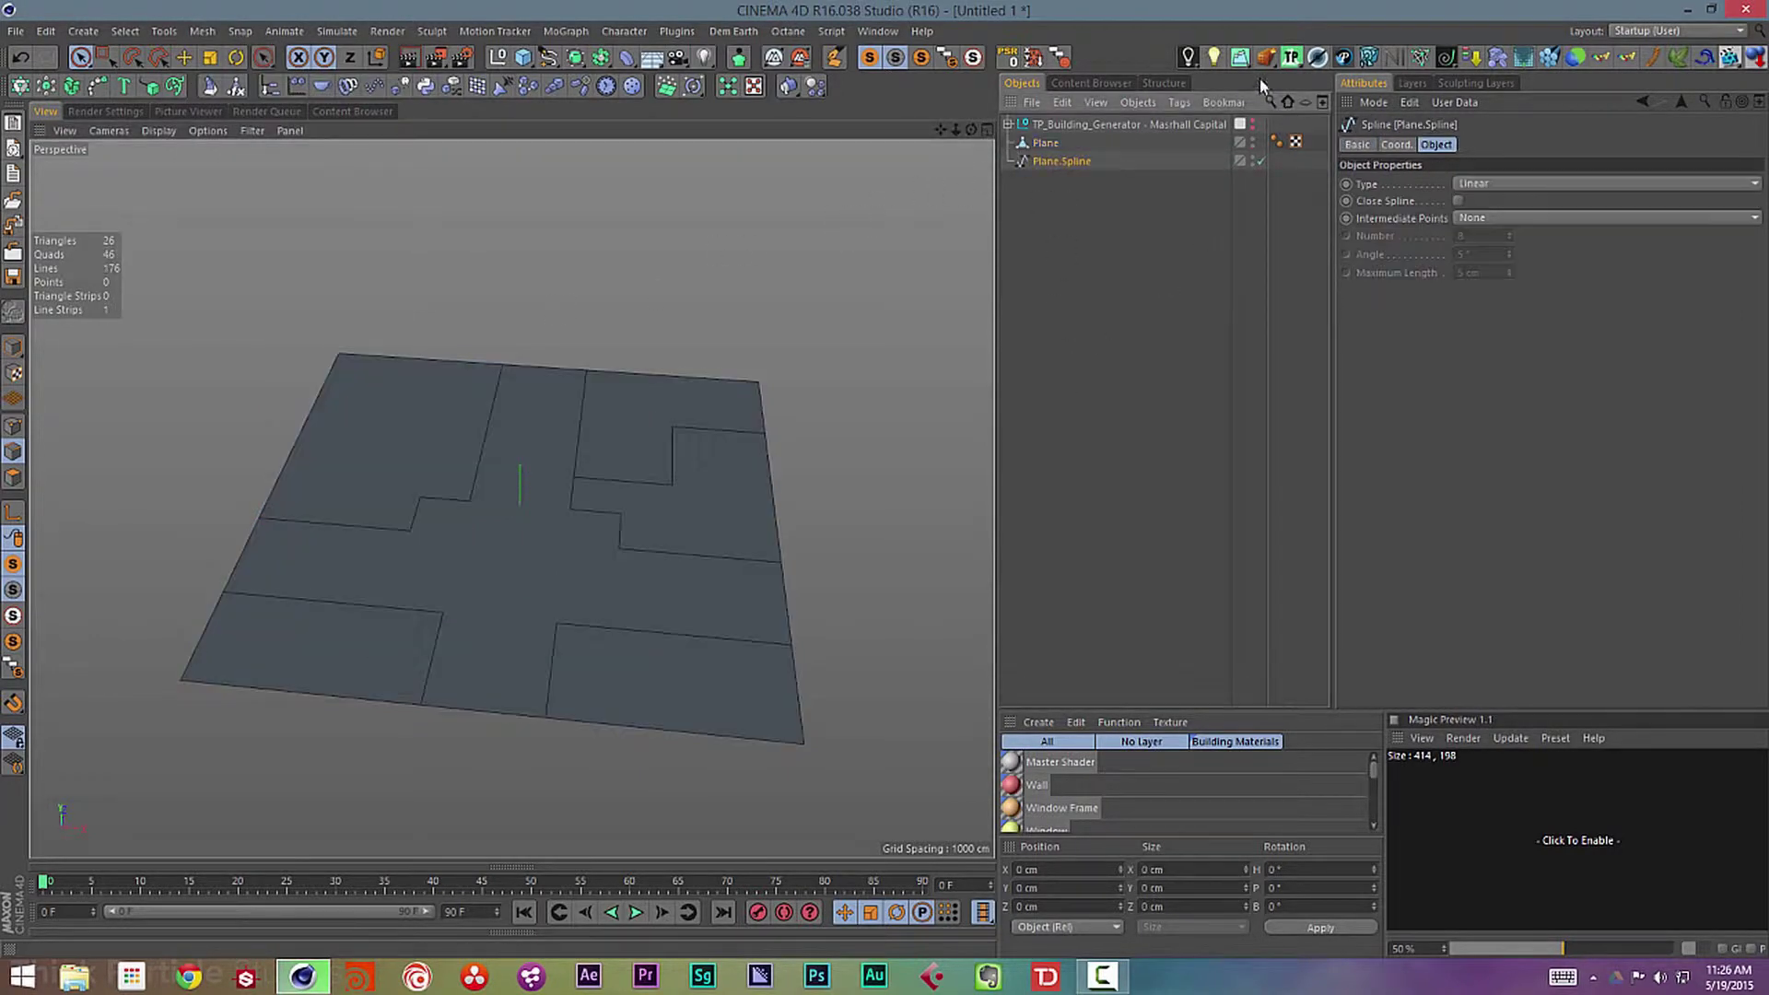
pyautogui.click(1039, 144)
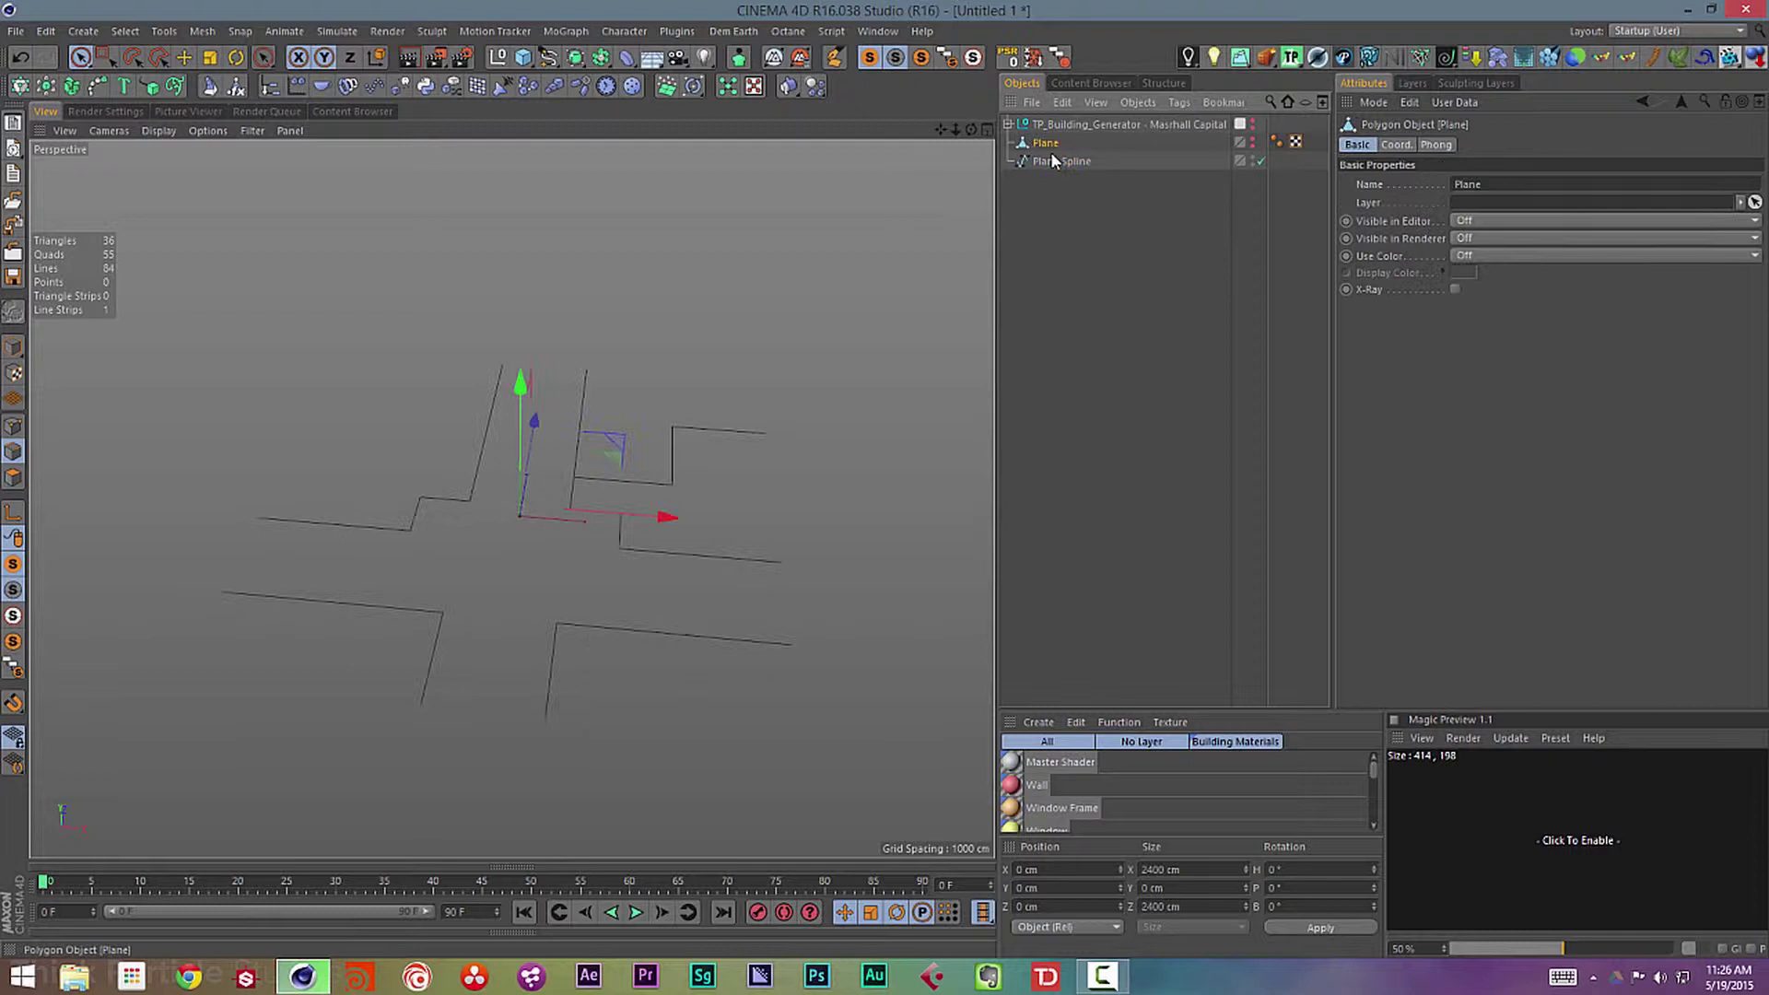
pyautogui.press('Delete')
pyautogui.click(1050, 145)
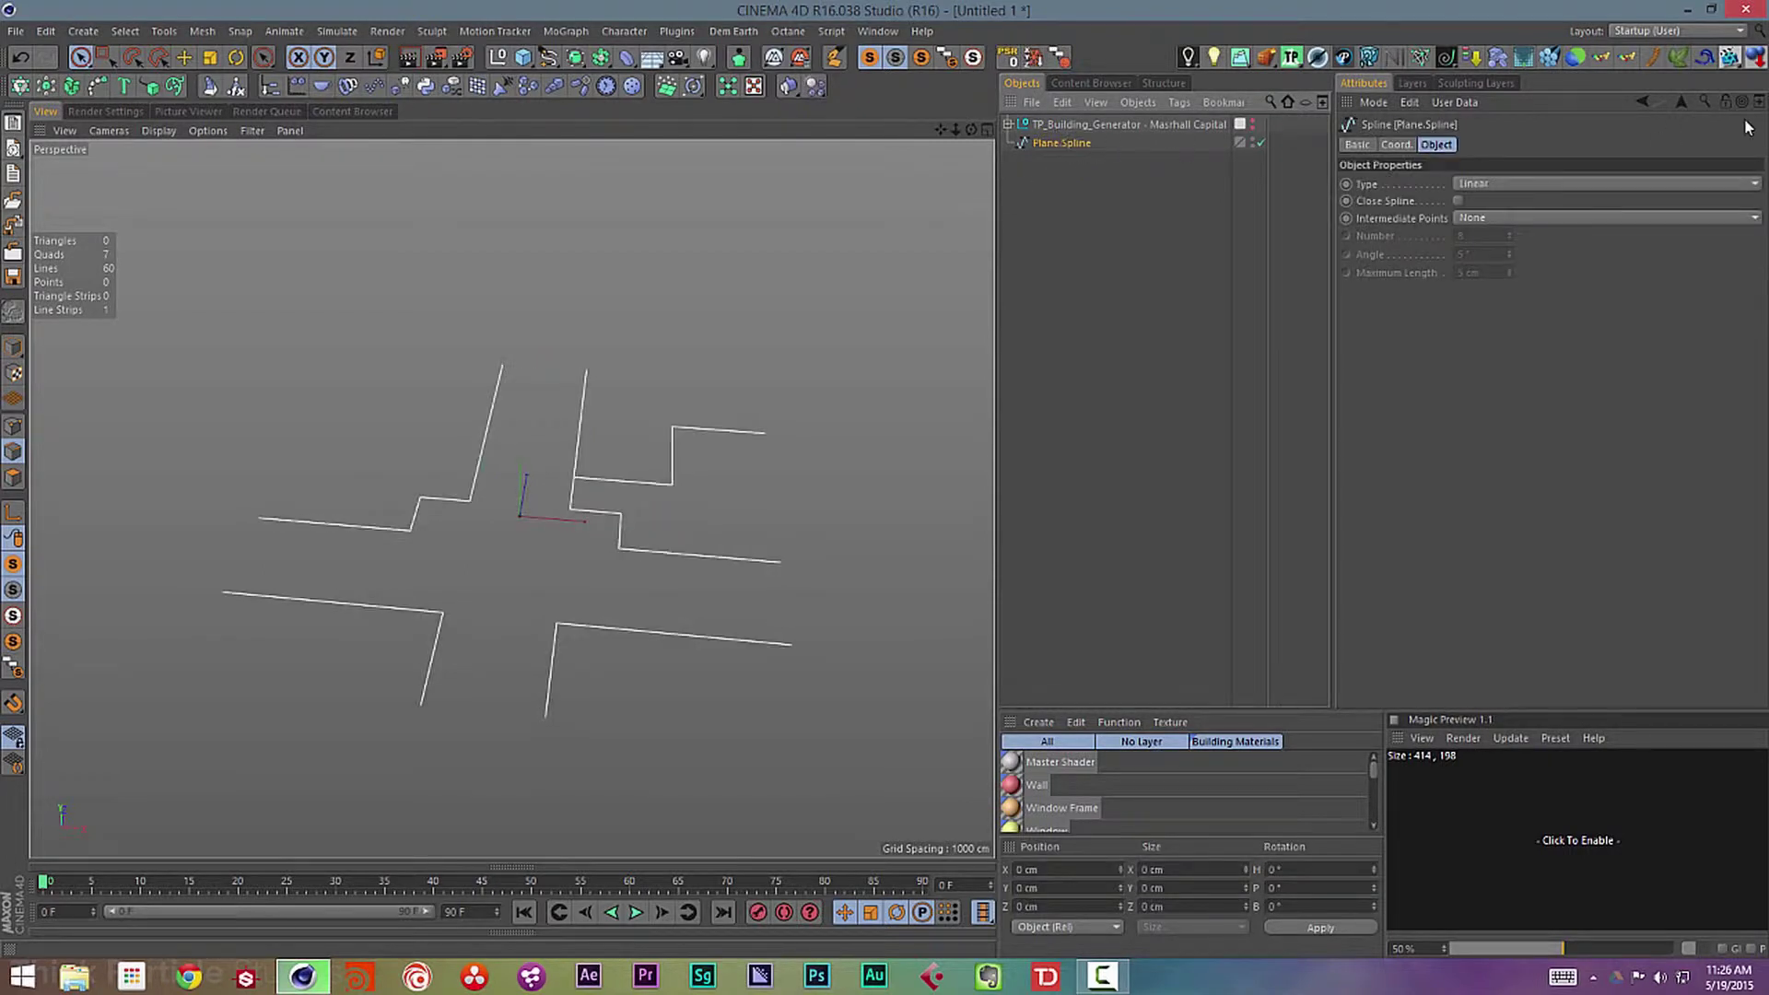
# - Set the spline's Y position to 0 cm
pyautogui.click(1396, 144)
pyautogui.doubleClick(1399, 204)
pyautogui.write('0')
pyautogui.press('Return')
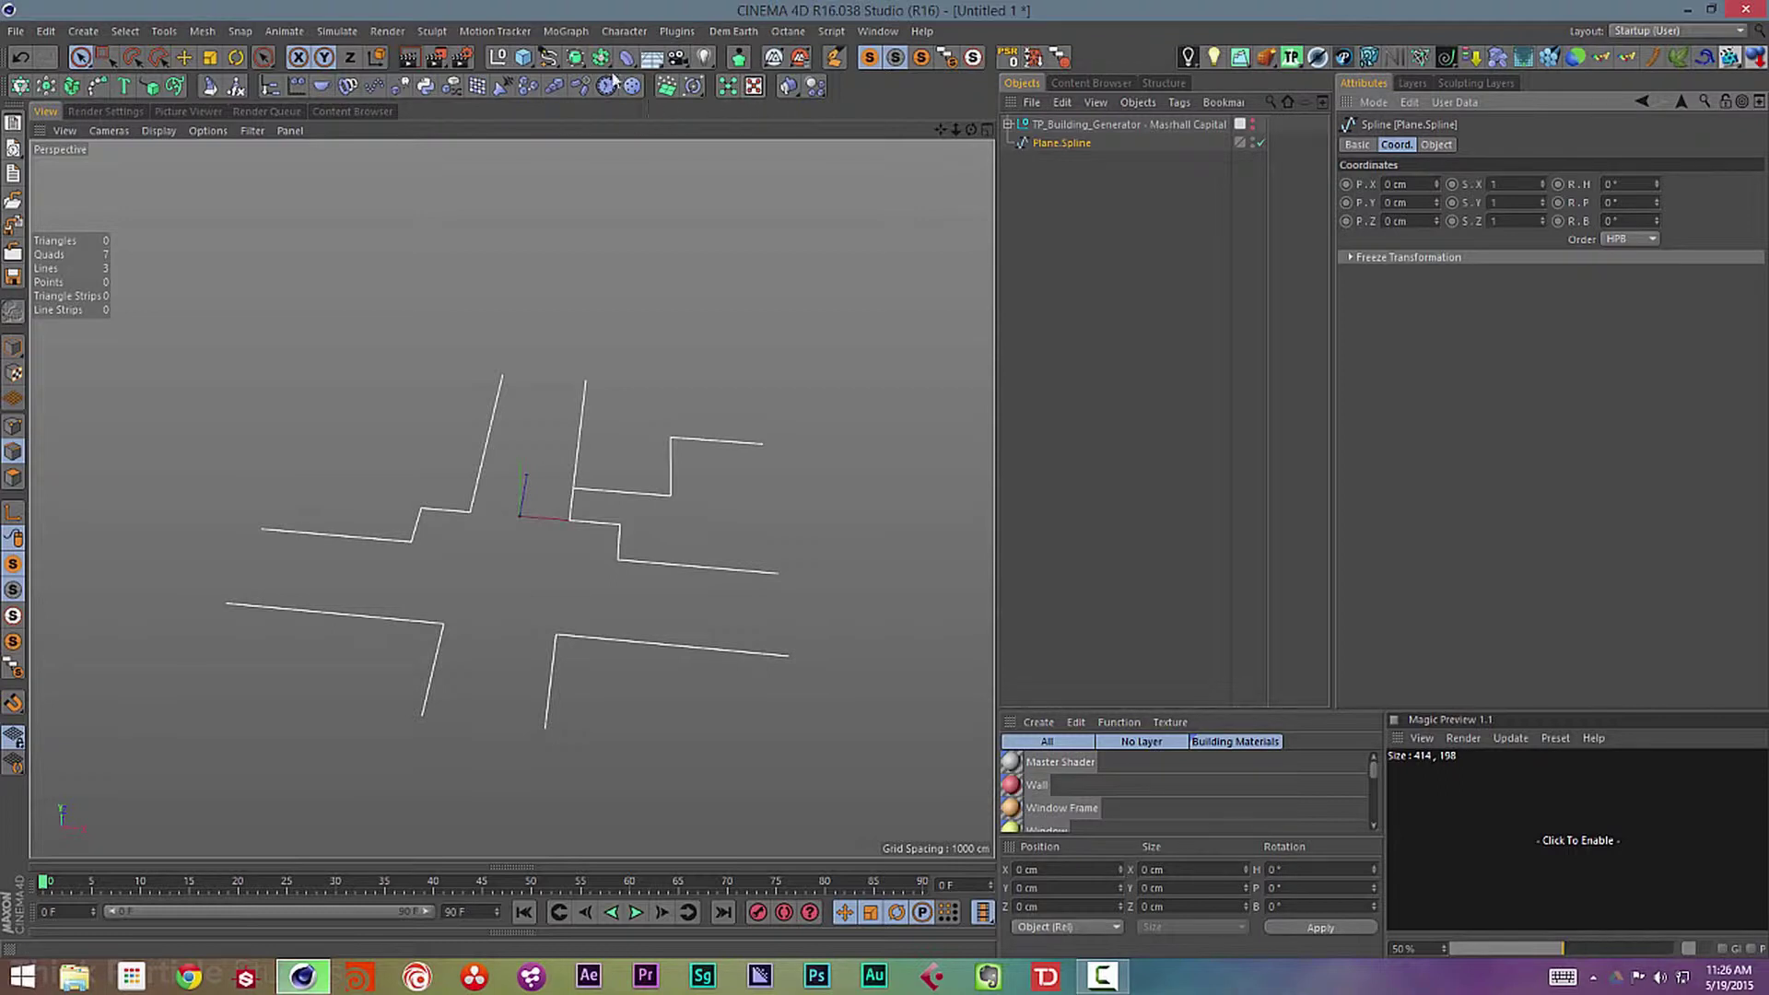
# - Put the spline in an Extrude object with a movement of 350 cm in Y and 0 cm in Z
pyautogui.moveTo(575, 57); pyautogui.dragTo(779, 96)
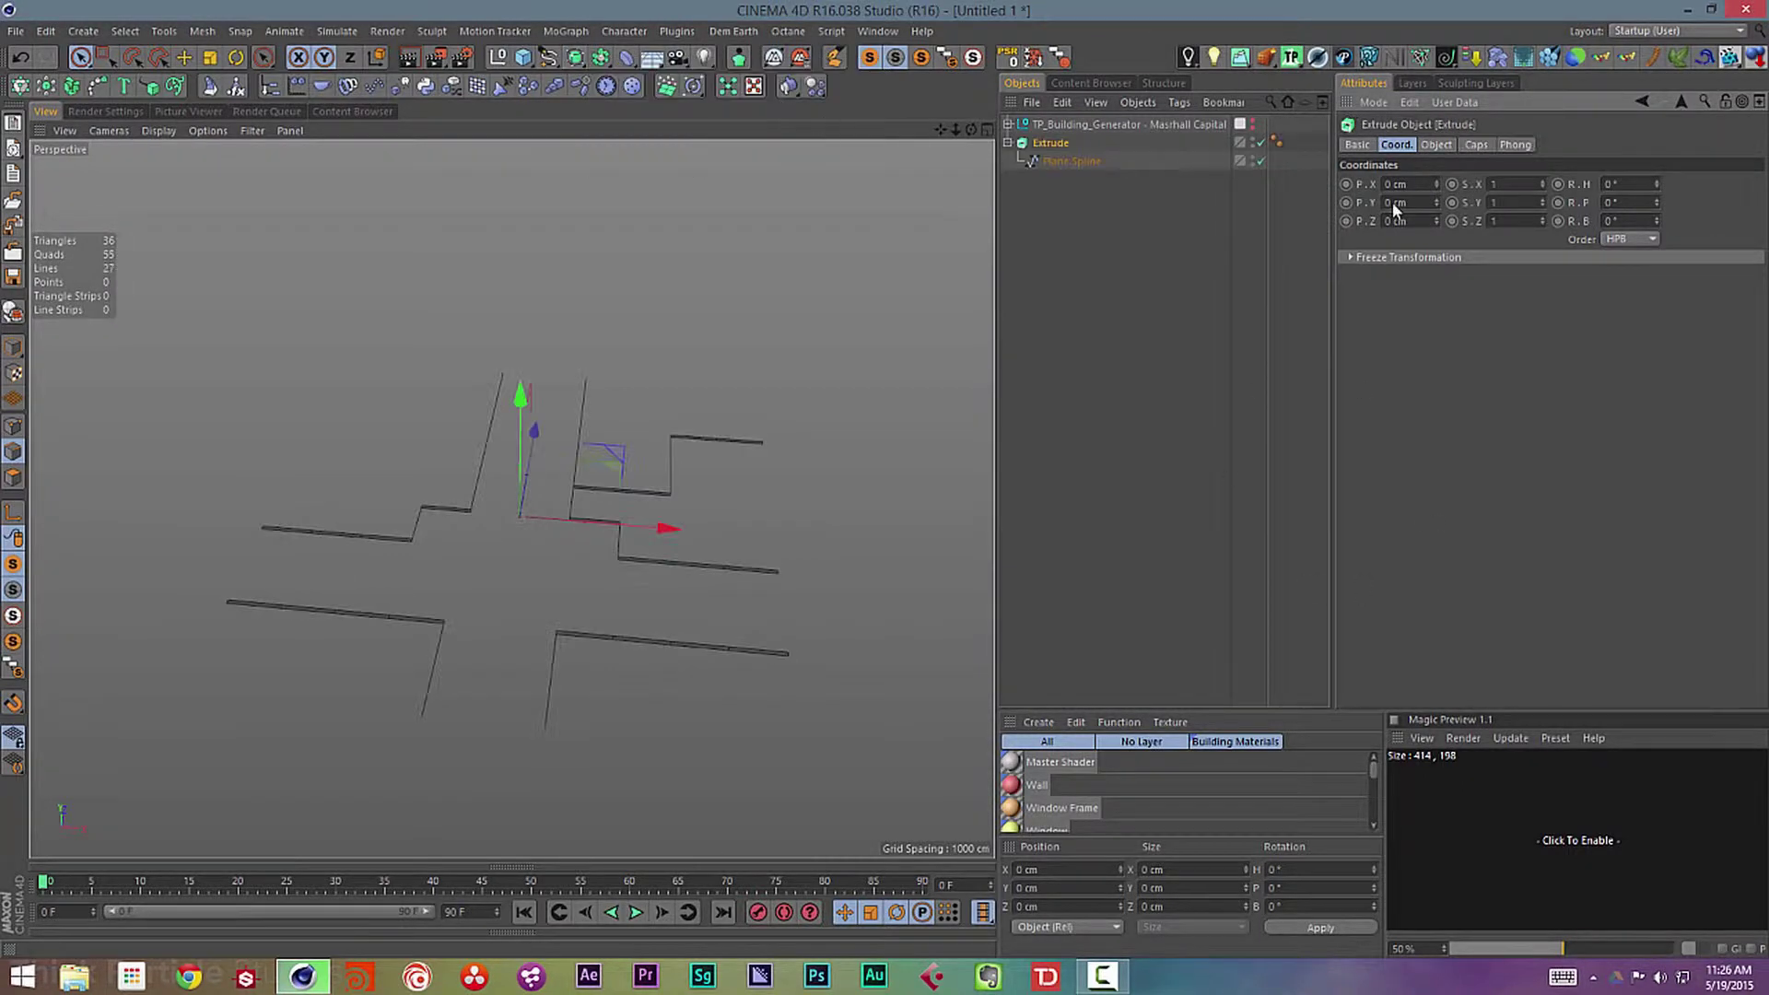
pyautogui.click(1437, 145)
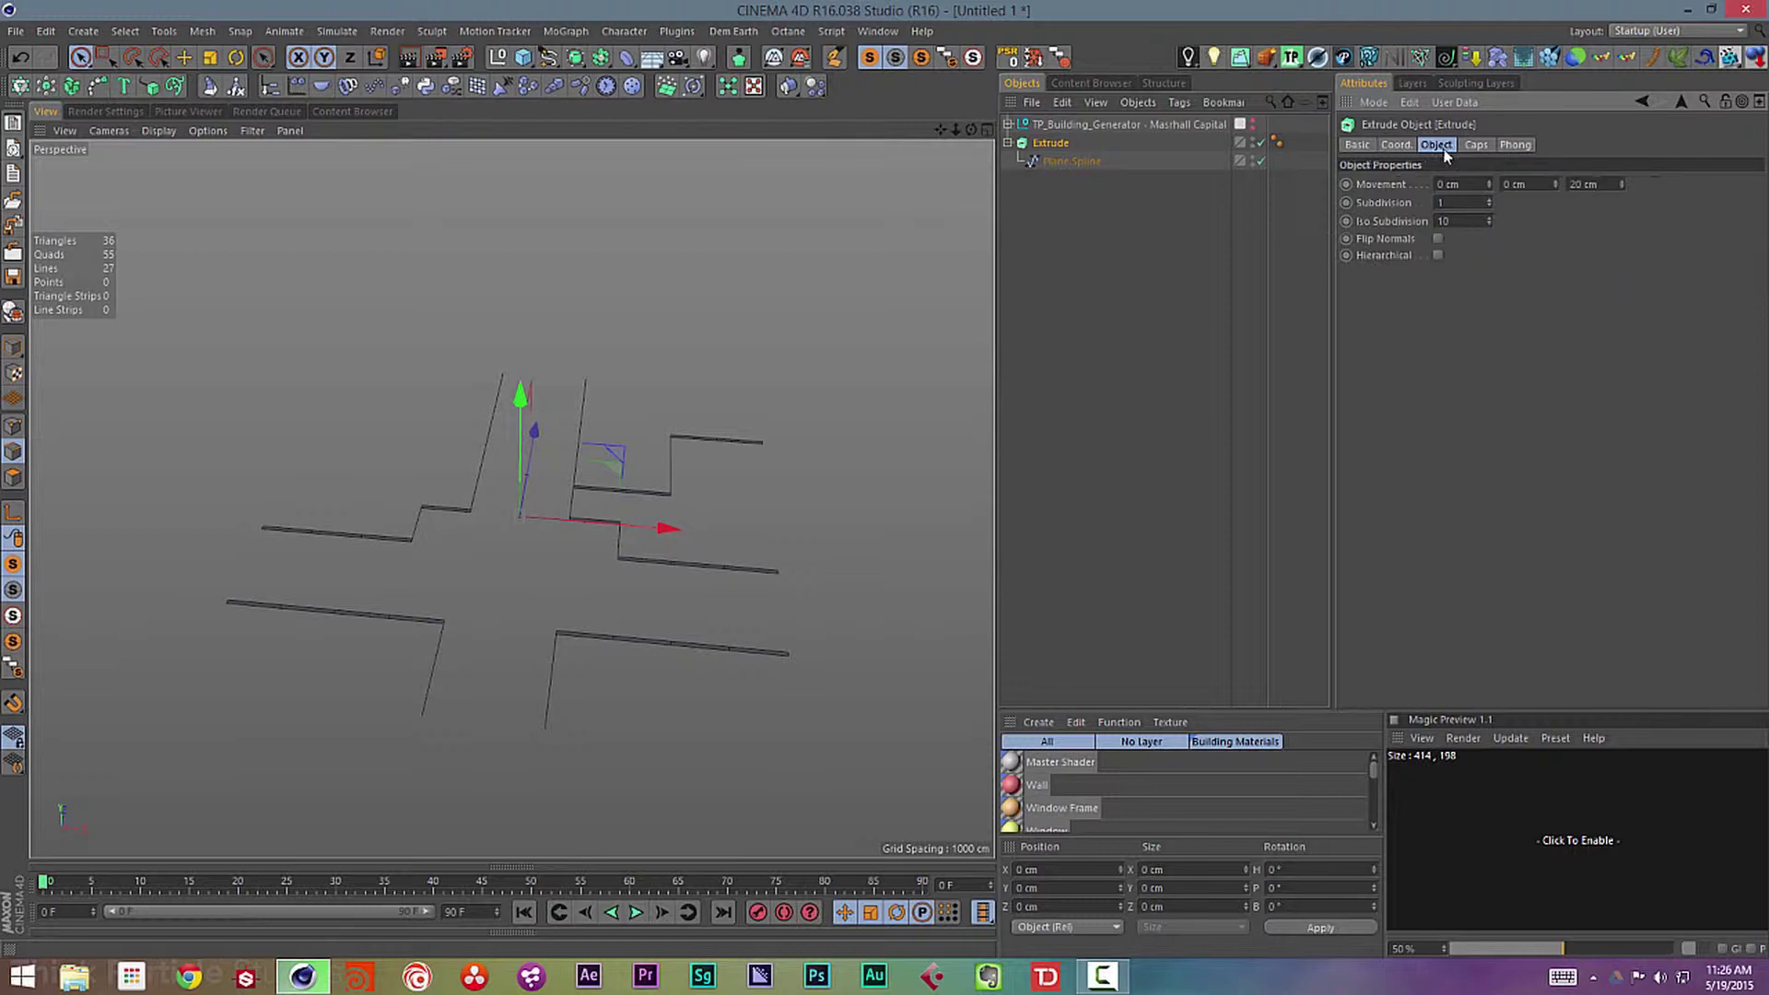
pyautogui.click(1529, 192)
pyautogui.write('350')
pyautogui.press('Tab')
pyautogui.write('0')
pyautogui.press('Return')
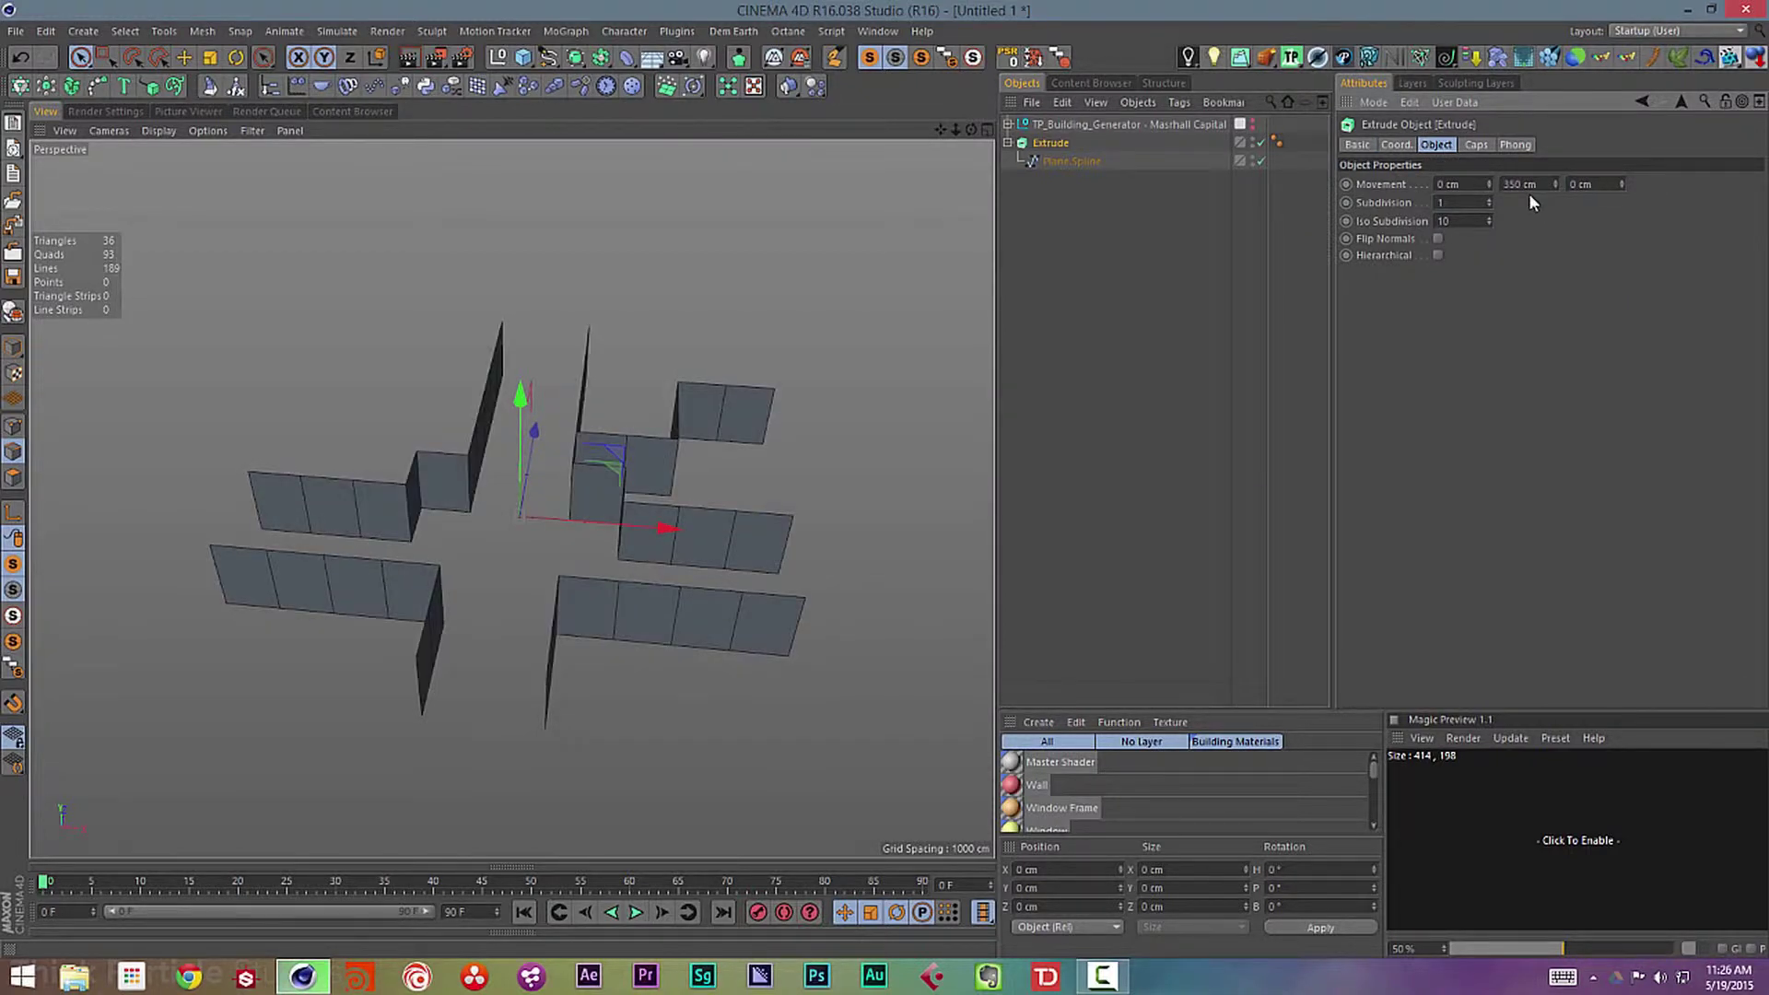
# - Put the Extrude in a Cloth Surface with 0 subdivisions and a thickness of 5 cm
pyautogui.click(739, 59)
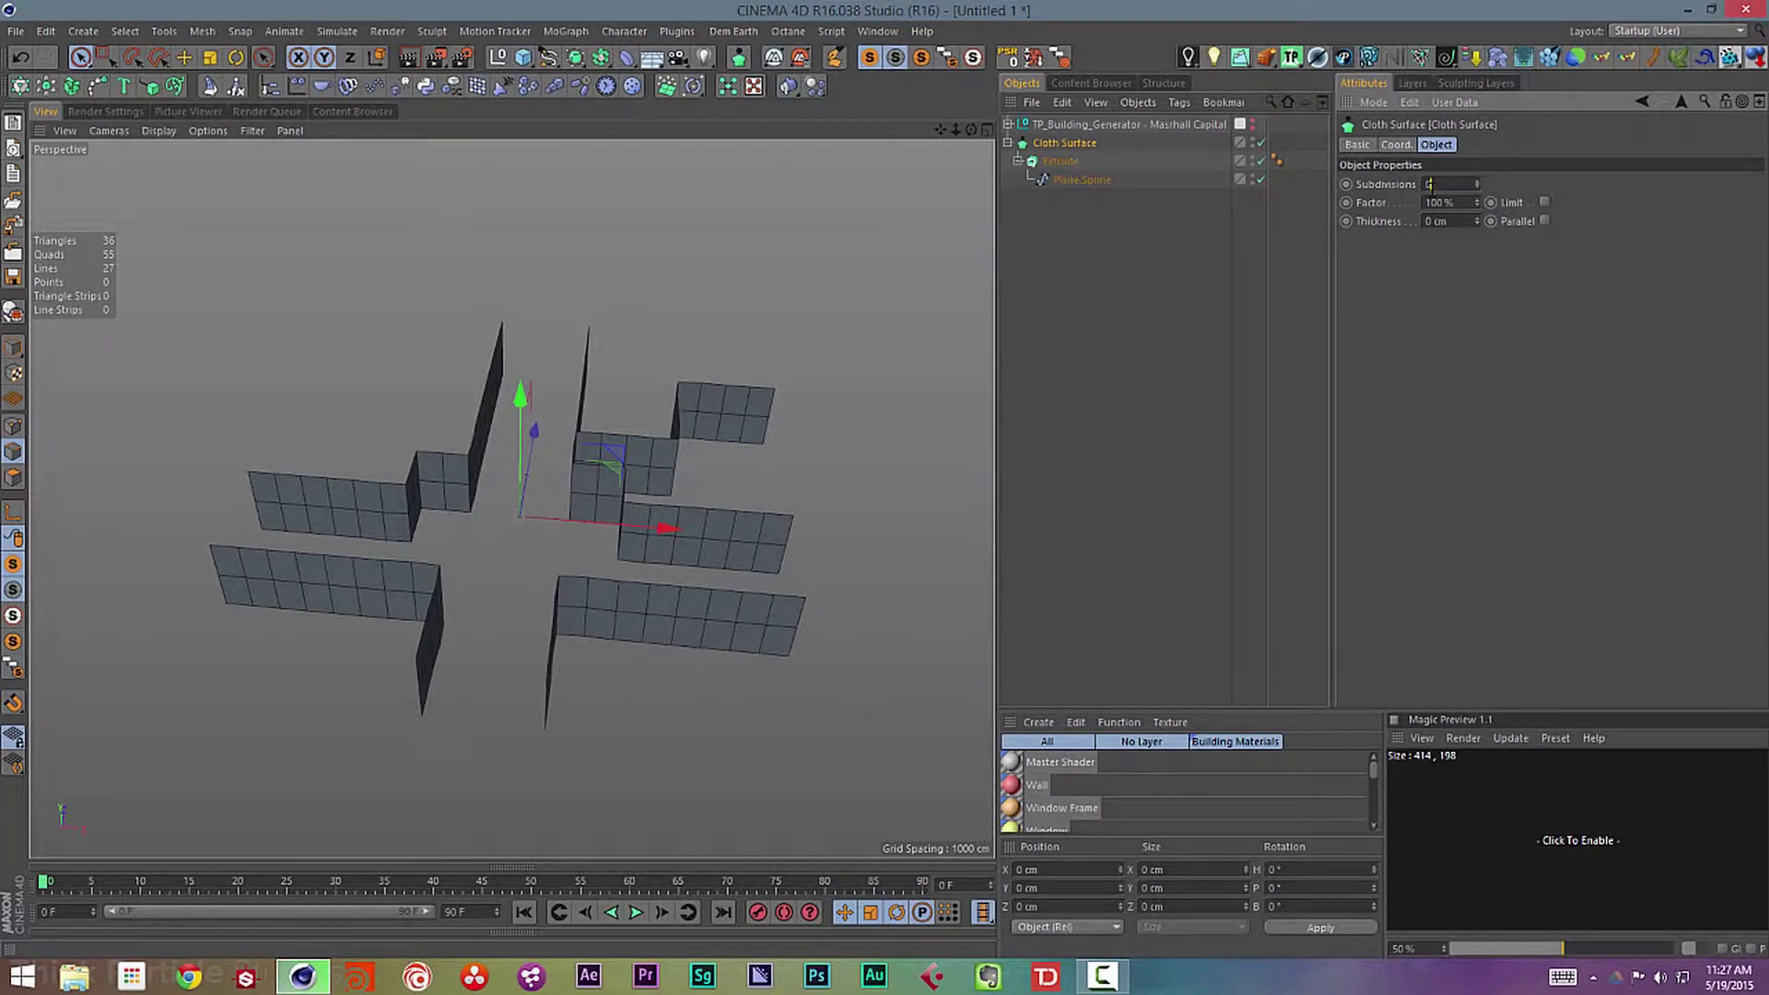
pyautogui.write('0')
pyautogui.press('Tab')
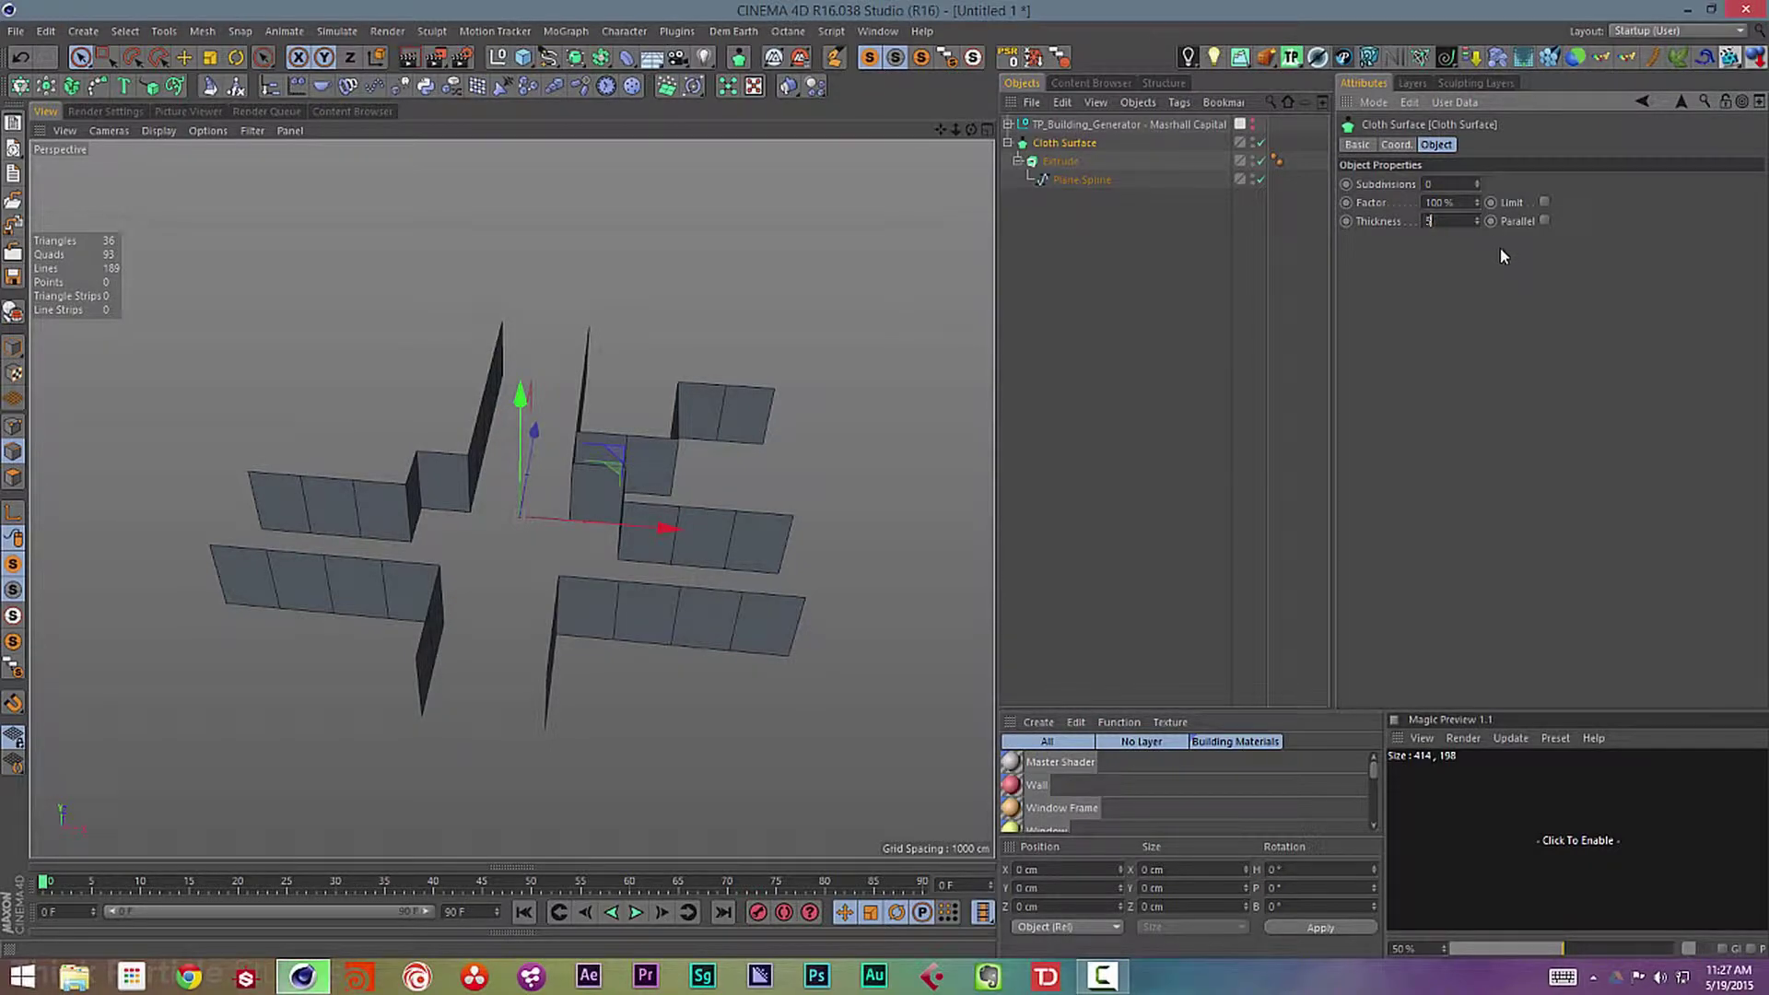
pyautogui.press('Return')
# - Show the building generator again and examine the thickness of the interior walls up close
pyautogui.click(1097, 235)
pyautogui.keyDown('alt'); pyautogui.moveTo(554, 601); pyautogui.dragTo(570, 600); pyautogui.keyUp('alt')
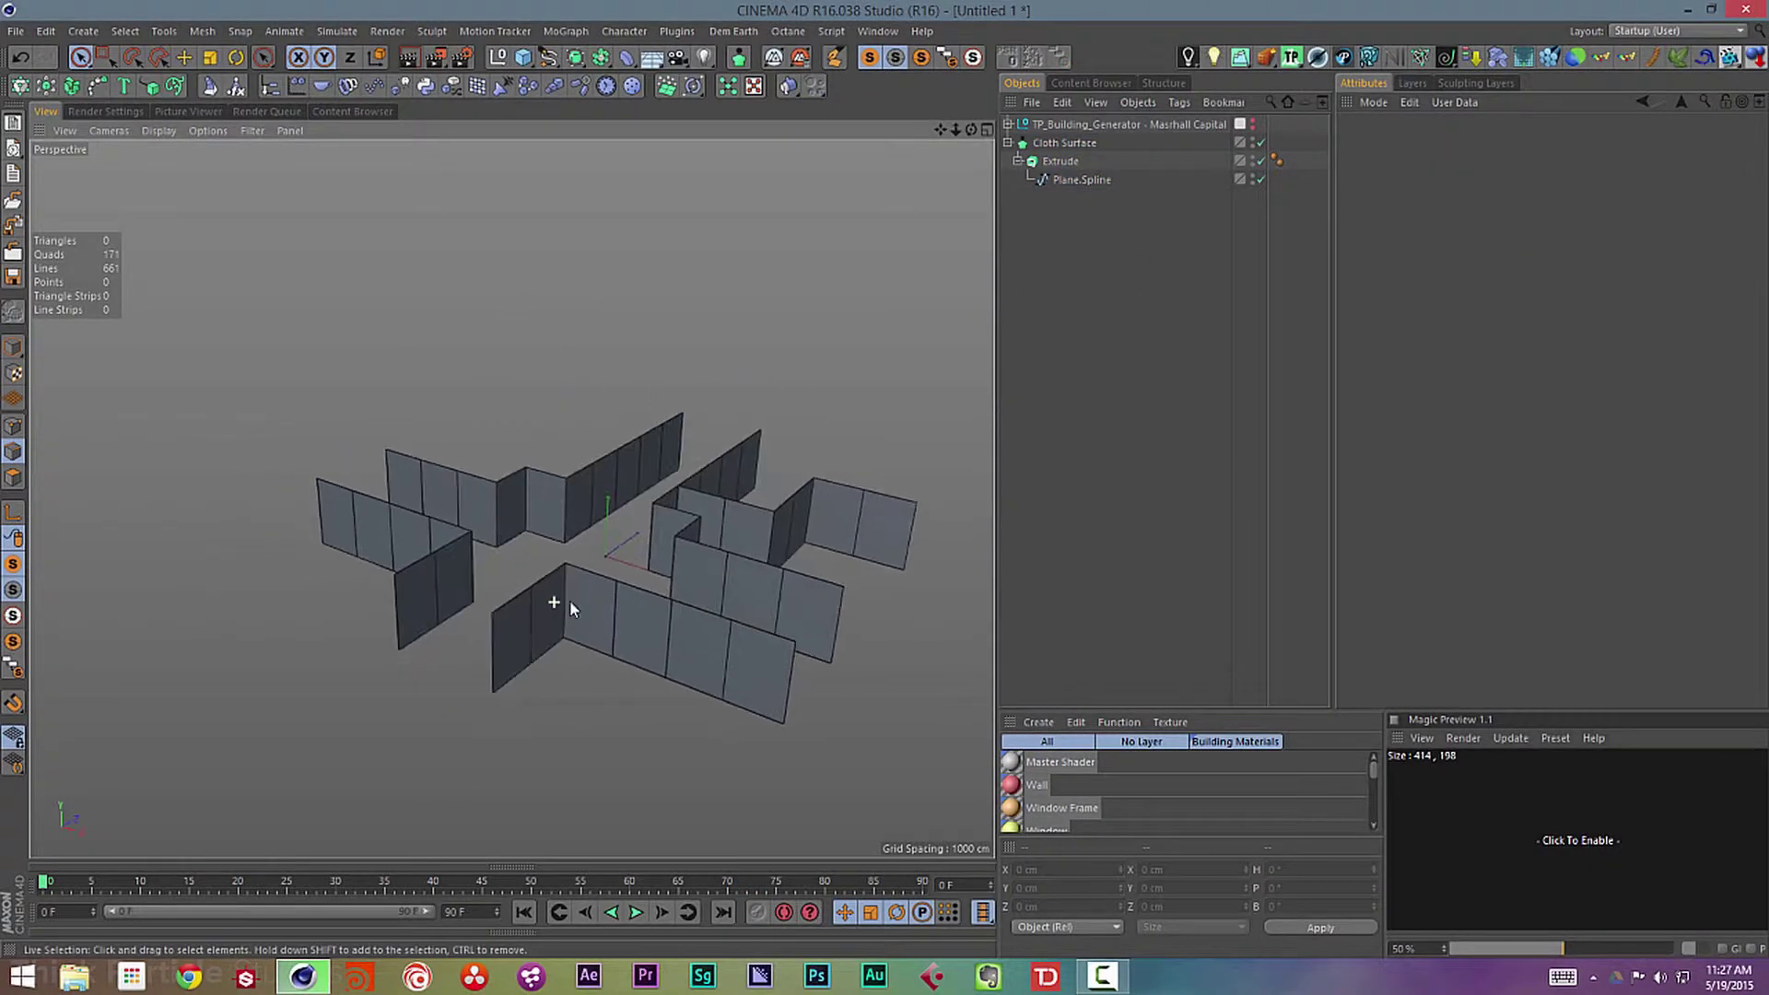
pyautogui.click(1252, 122)
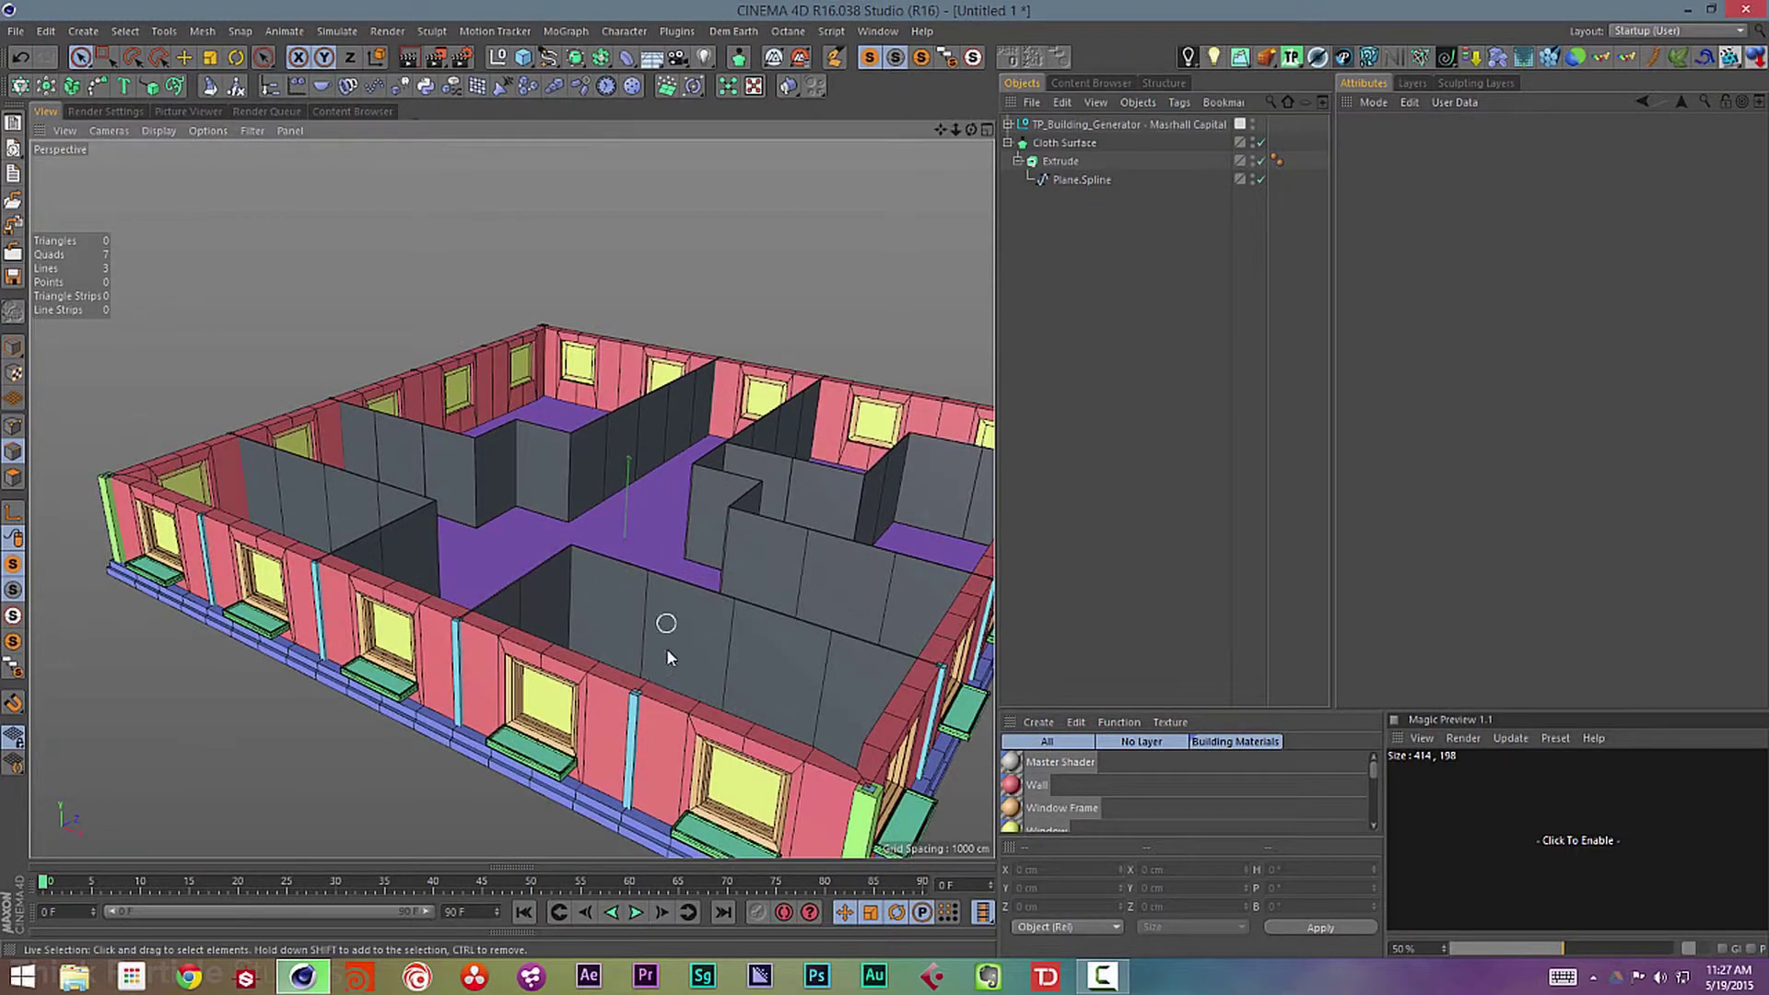
pyautogui.keyDown('alt'); pyautogui.moveTo(666, 648); pyautogui.dragTo(659, 728); pyautogui.keyUp('alt')
pyautogui.keyDown('alt'); pyautogui.moveTo(600, 726); pyautogui.dragTo(714, 722, button='right'); pyautogui.keyUp('alt')
pyautogui.keyDown('alt'); pyautogui.moveTo(588, 693); pyautogui.dragTo(654, 630); pyautogui.keyUp('alt')
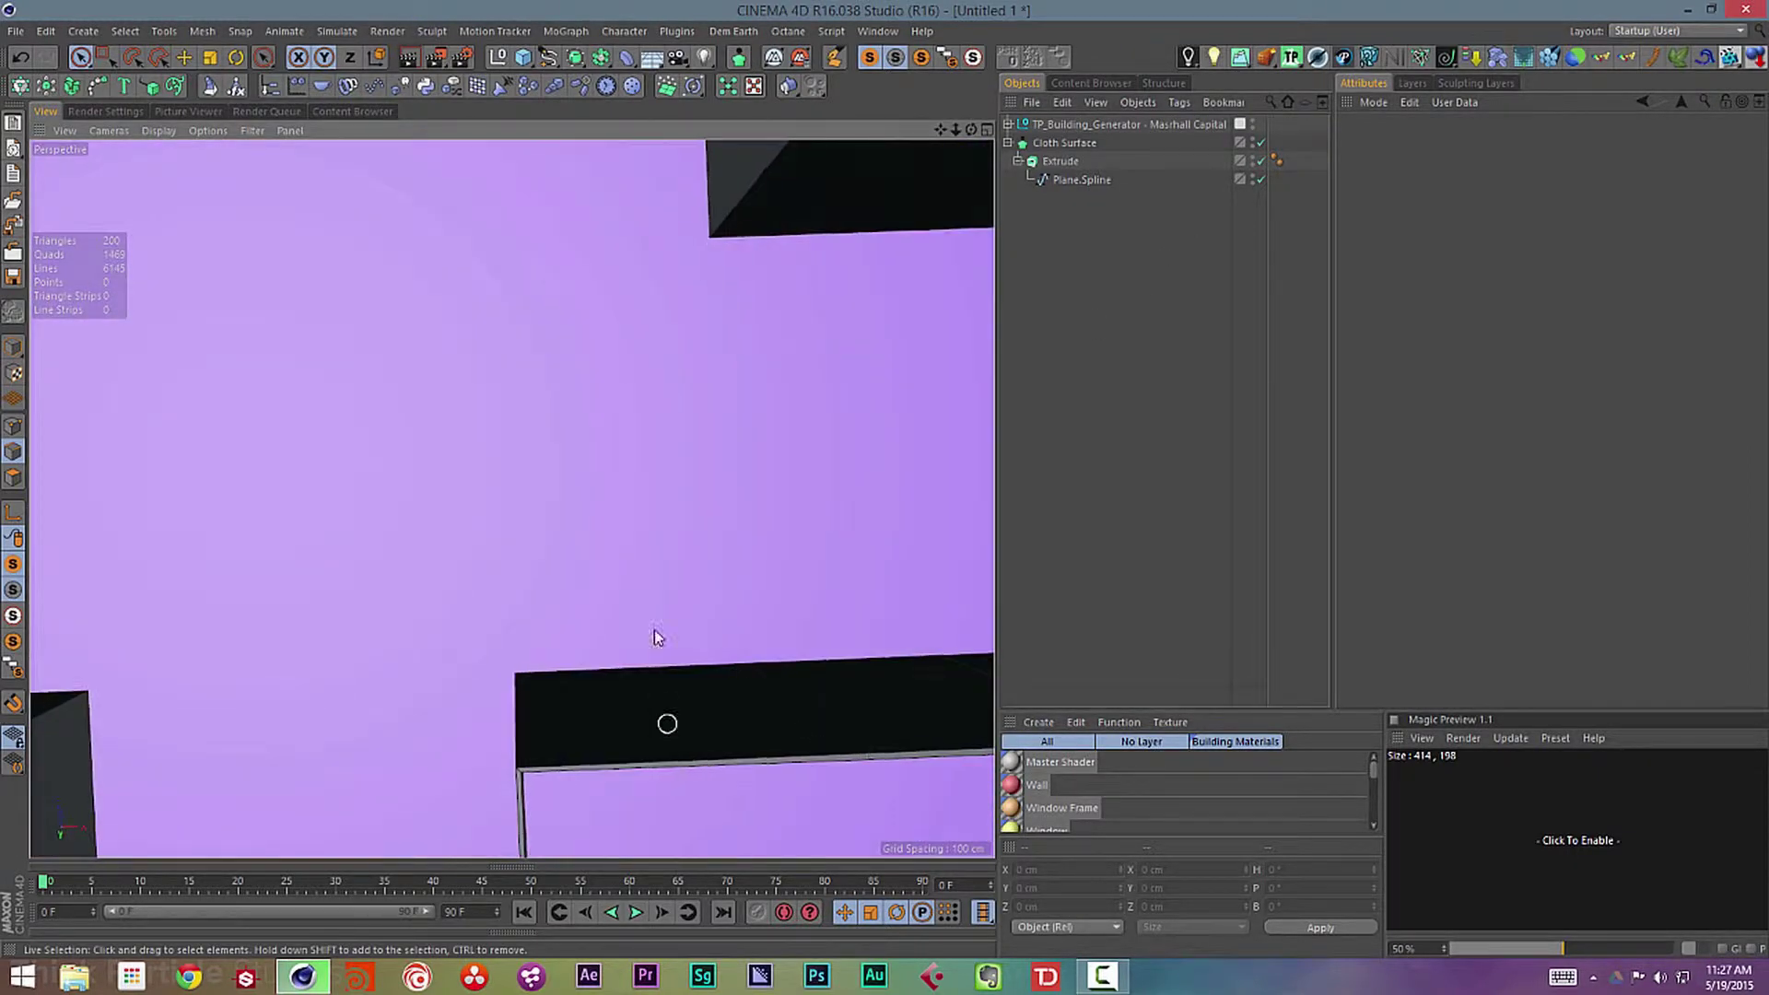
pyautogui.keyDown('alt'); pyautogui.moveTo(654, 630); pyautogui.dragTo(553, 702, button='middle'); pyautogui.keyUp('alt')
pyautogui.keyDown('alt'); pyautogui.moveTo(620, 533); pyautogui.dragTo(556, 420); pyautogui.keyUp('alt')
# - Set the Cloth Surface's thickness to 15 cm
pyautogui.click(1065, 143)
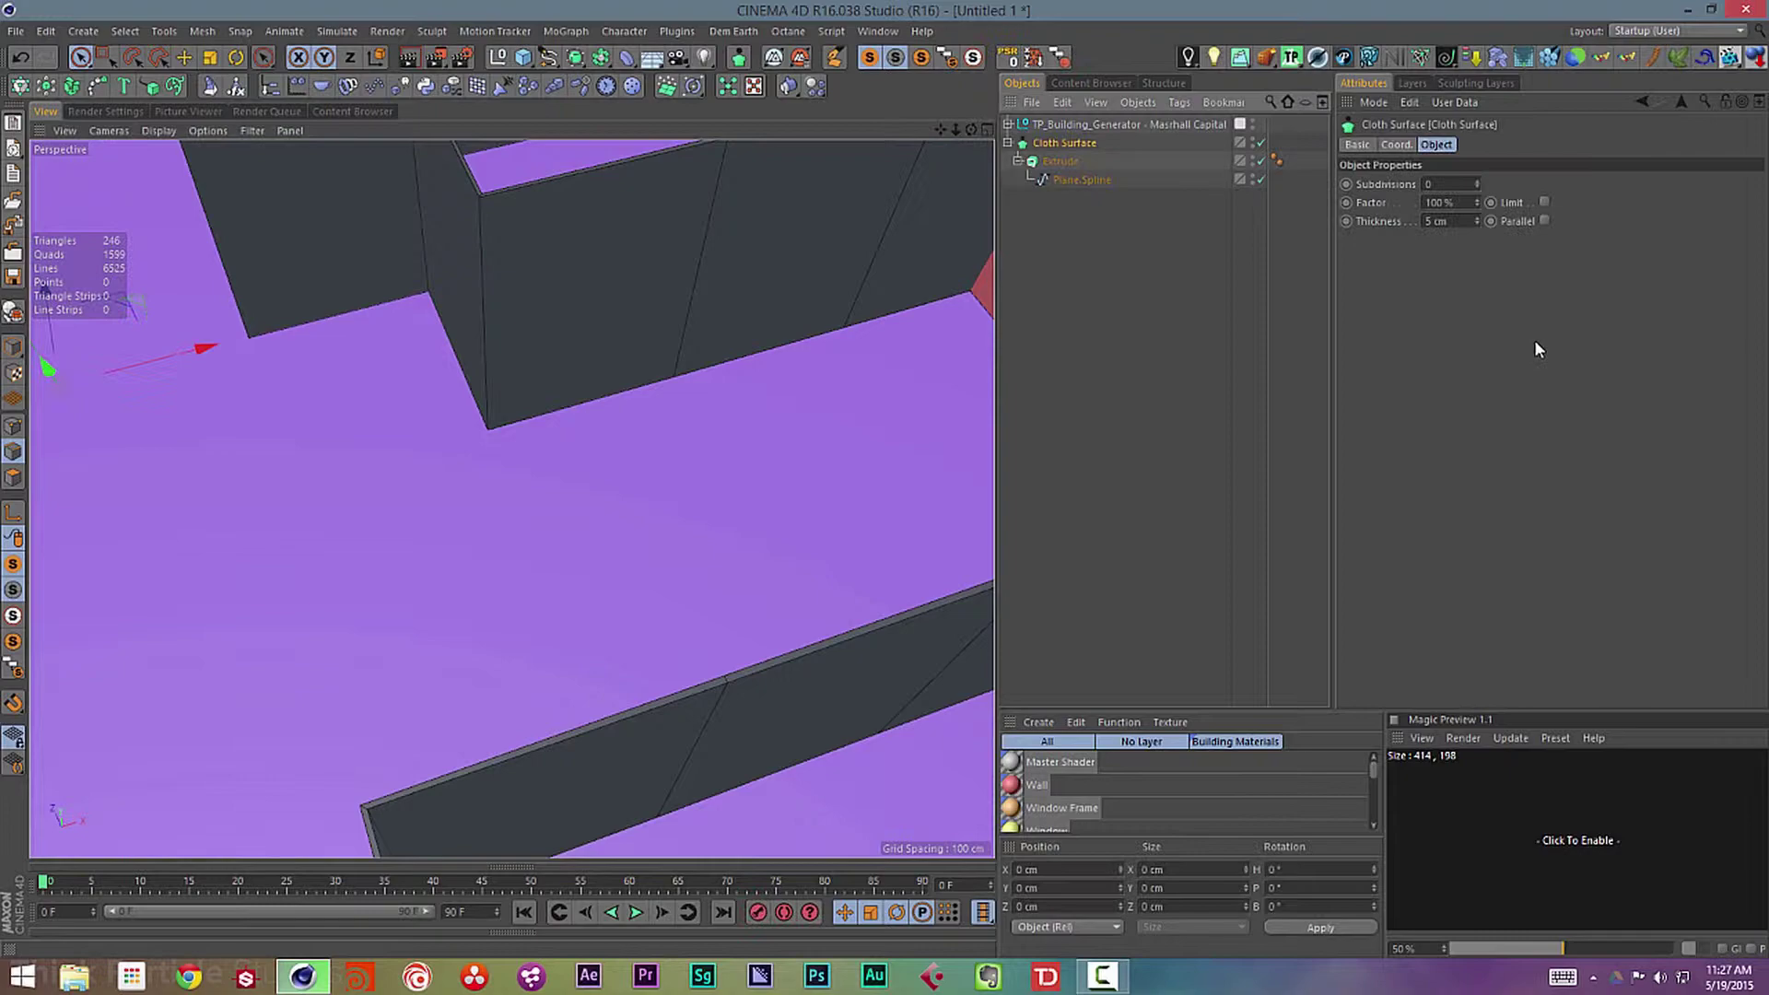
pyautogui.doubleClick(1435, 222)
pyautogui.write('15')
pyautogui.press('Return')
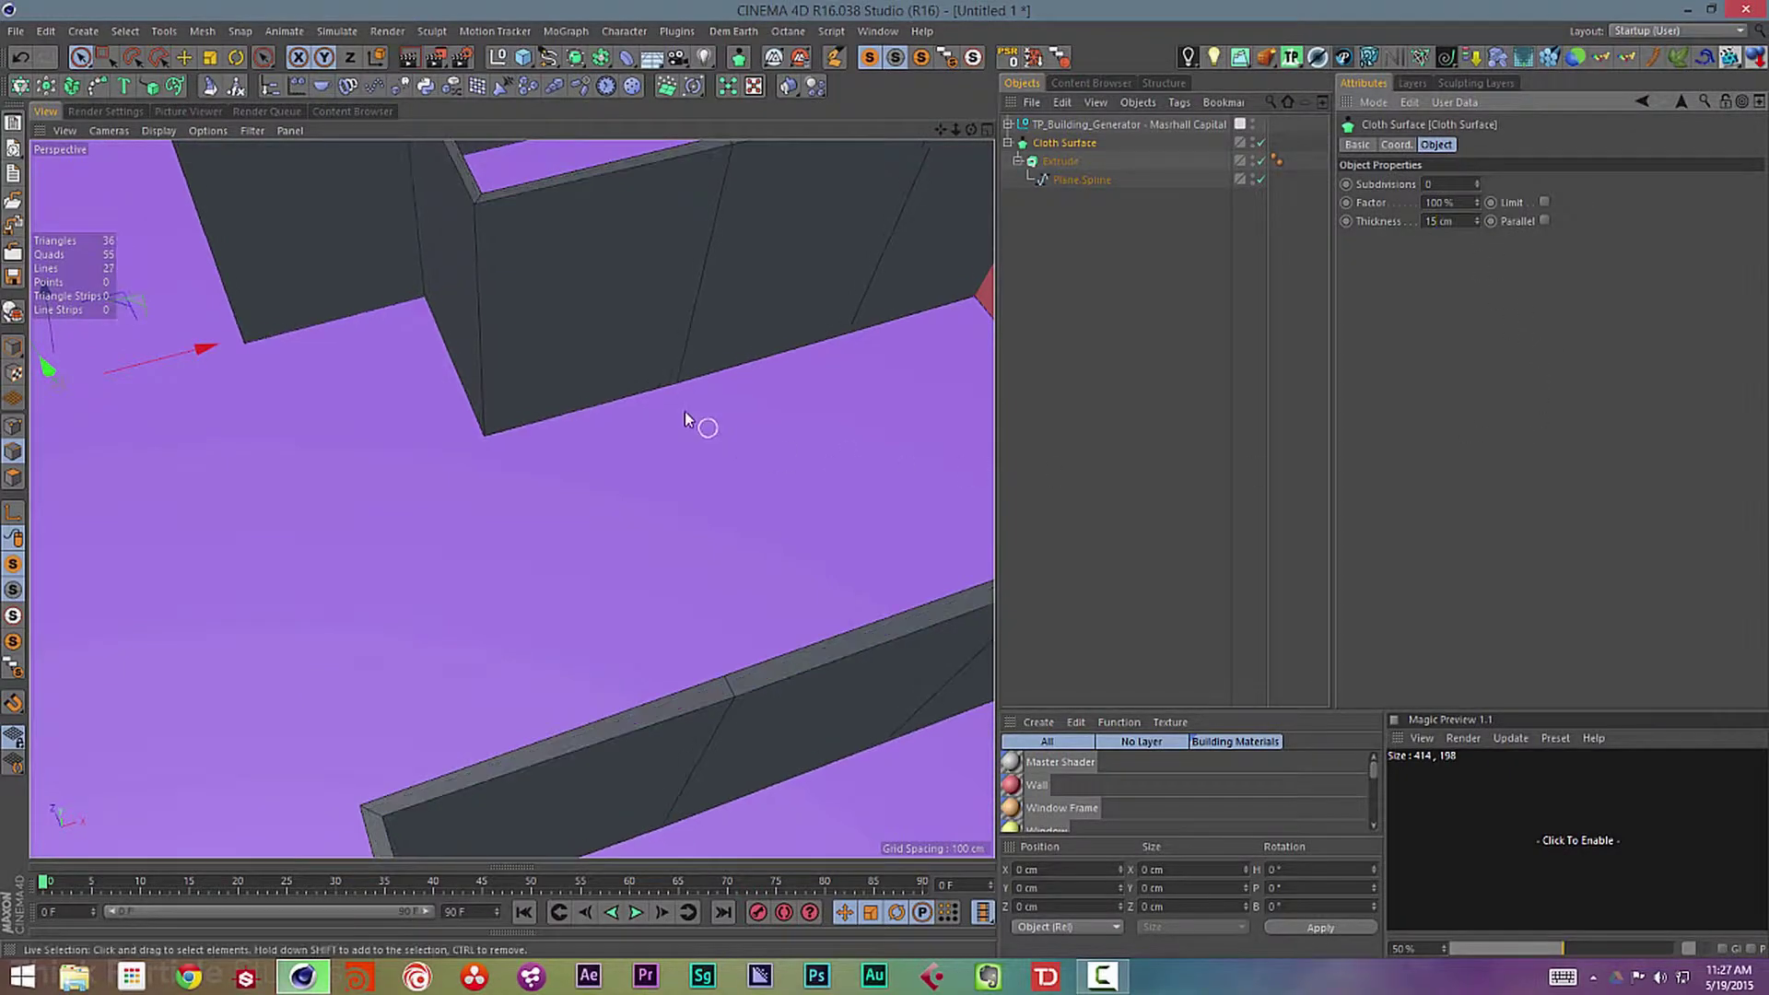
# - Put the Cloth Surface with the interior walls in a Connect object
pyautogui.keyDown('alt'); pyautogui.moveTo(683, 408); pyautogui.dragTo(629, 359); pyautogui.keyUp('alt')
pyautogui.keyDown('alt'); pyautogui.moveTo(629, 359); pyautogui.dragTo(533, 387, button='right'); pyautogui.keyUp('alt')
pyautogui.keyDown('alt'); pyautogui.moveTo(533, 387); pyautogui.dragTo(649, 470, button='middle'); pyautogui.keyUp('alt')
pyautogui.moveTo(622, 510)
pyautogui.keyDown('alt'); pyautogui.mouseDown()
pyautogui.moveTo(606, 522)
pyautogui.moveTo(649, 518)
pyautogui.mouseUp(); pyautogui.keyUp('alt')
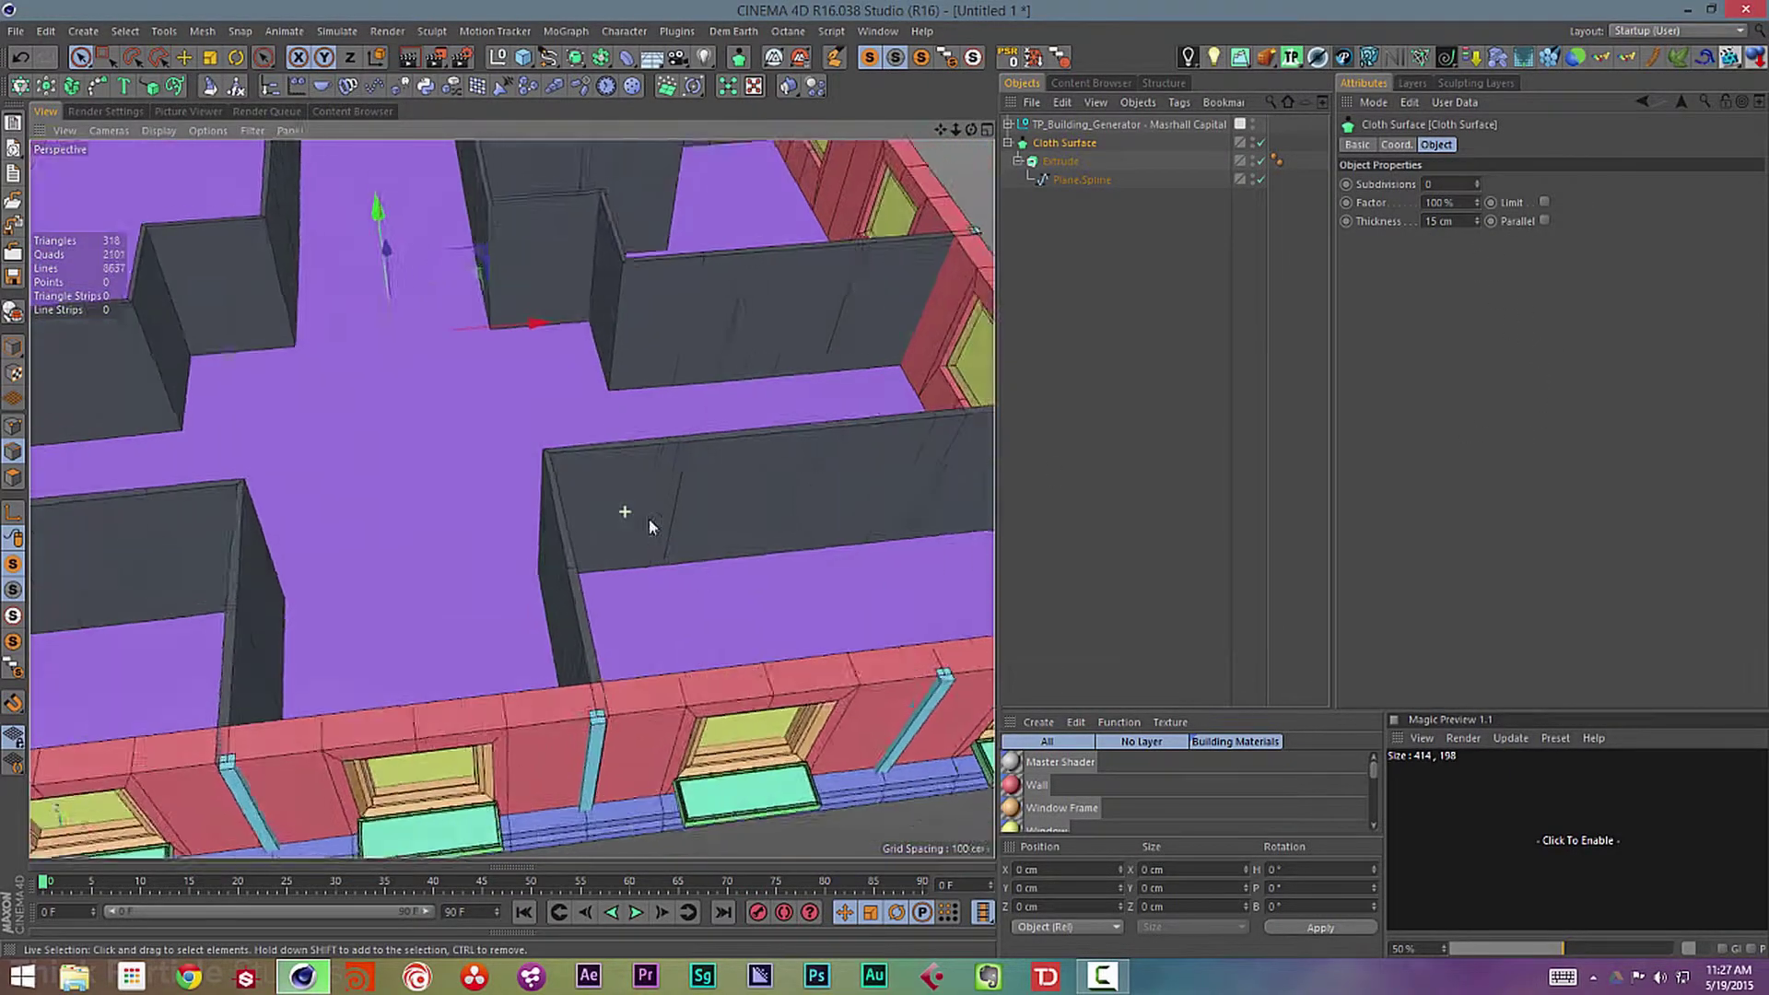
pyautogui.keyDown('alt'); pyautogui.moveTo(648, 517); pyautogui.dragTo(484, 539, button='right'); pyautogui.keyUp('alt')
pyautogui.keyDown('alt'); pyautogui.moveTo(729, 344); pyautogui.dragTo(644, 368); pyautogui.keyUp('alt')
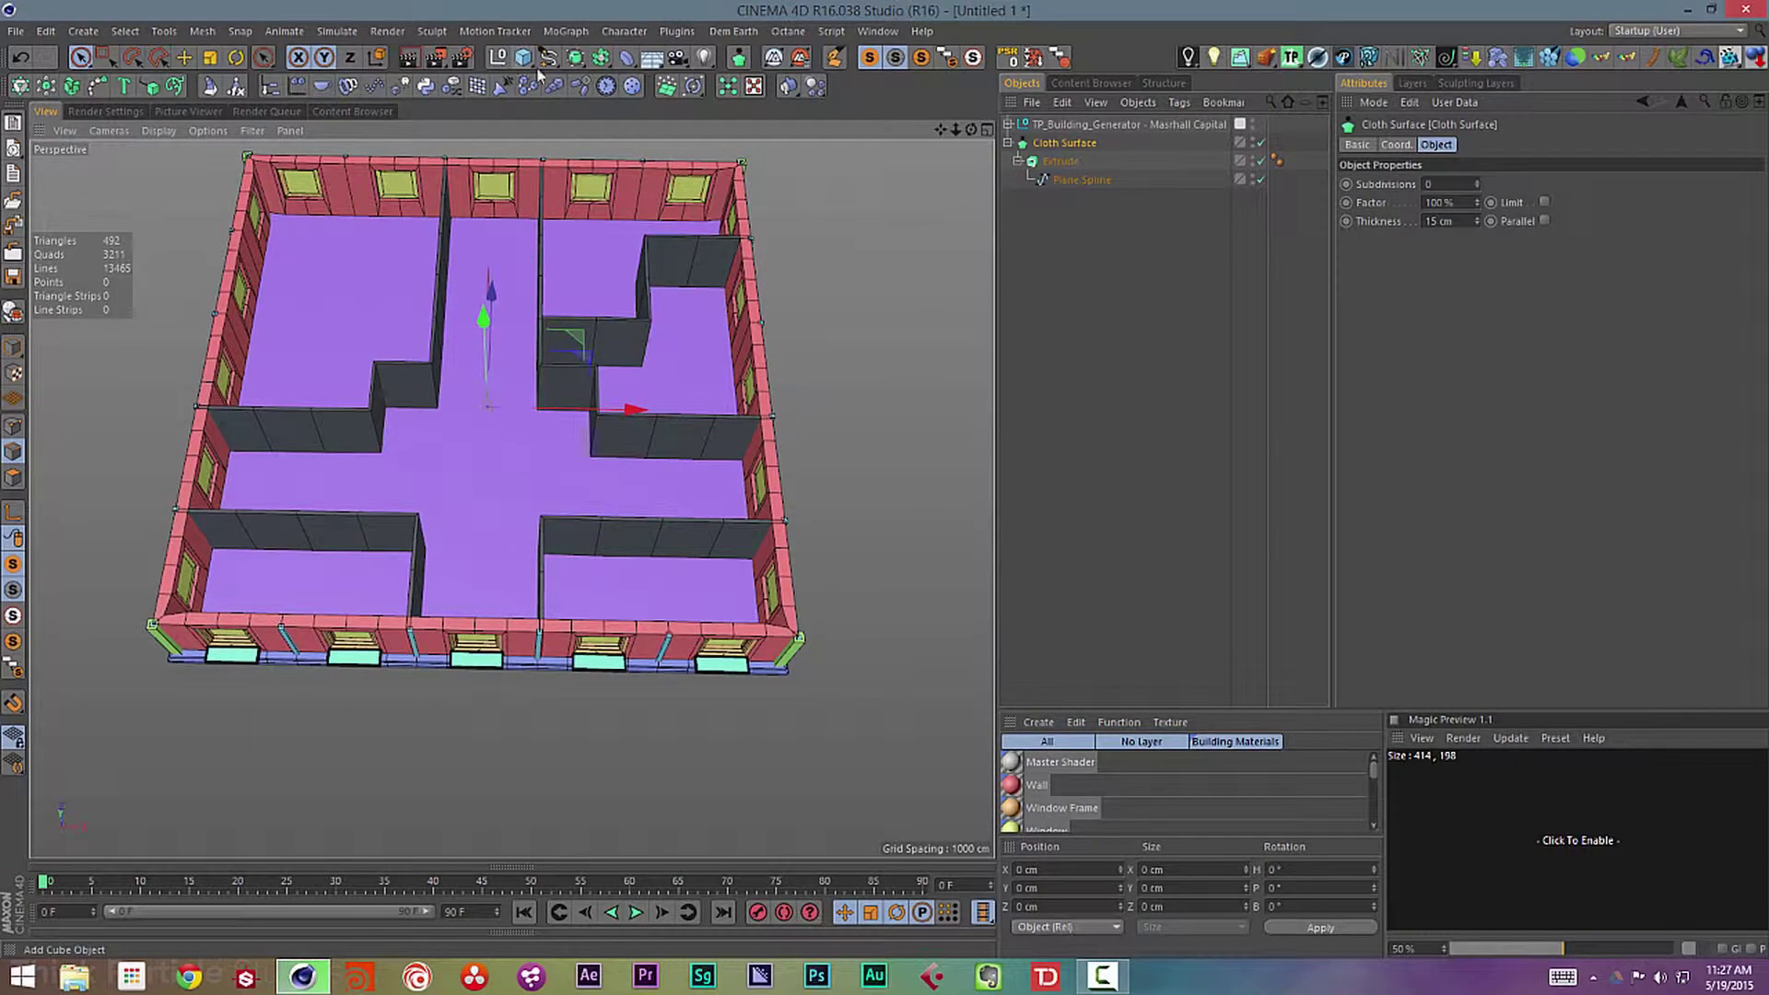
pyautogui.click(600, 57)
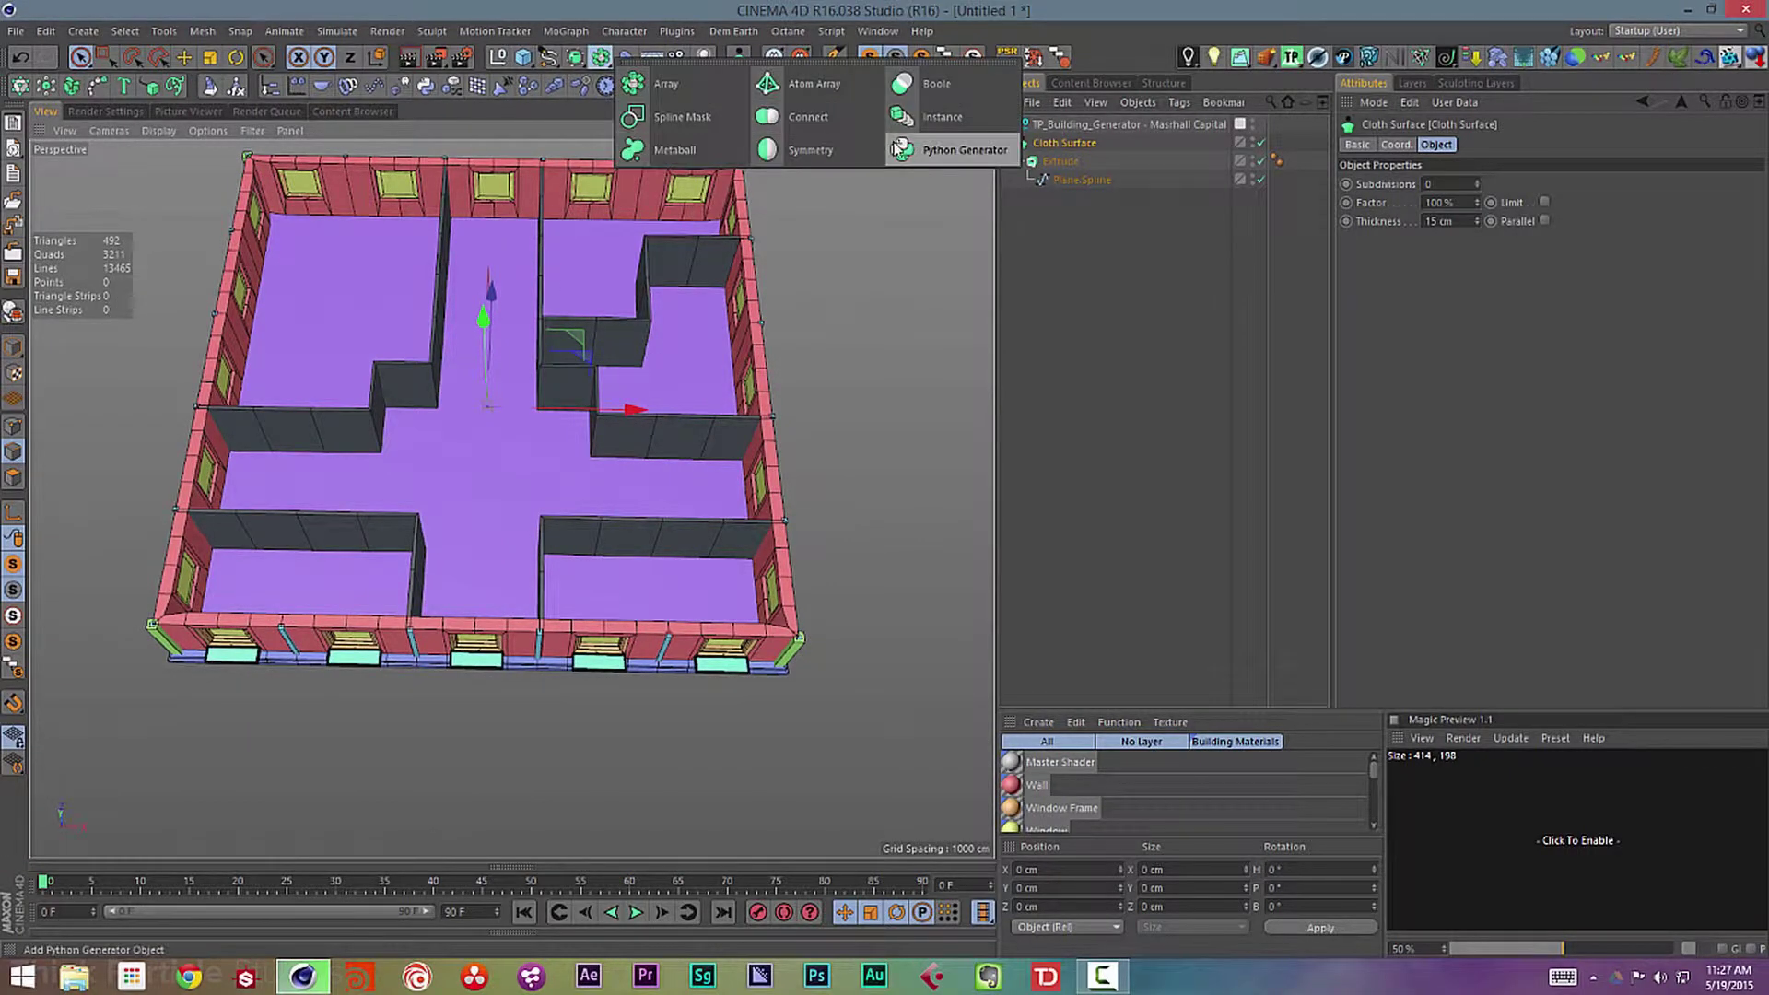
pyautogui.keyDown('alt'); pyautogui.click(804, 118); pyautogui.keyUp('alt')
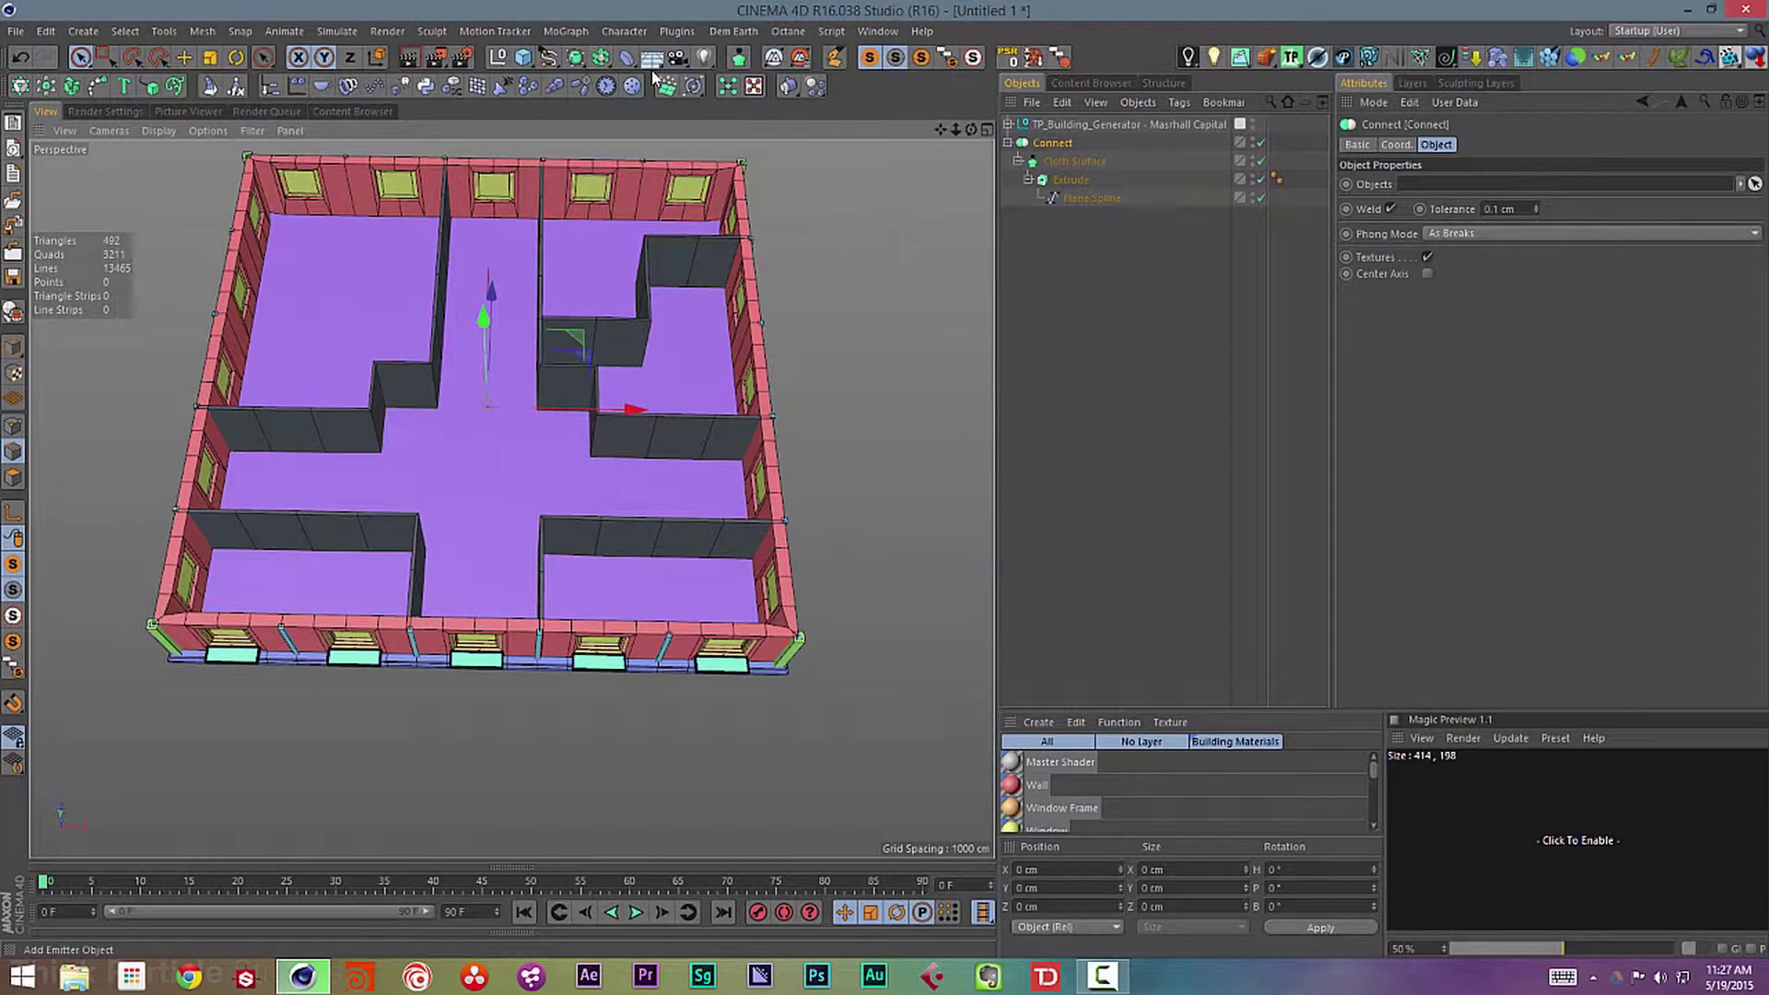
# - Put the Connect object with the interior walls in a Boole object
pyautogui.click(599, 59)
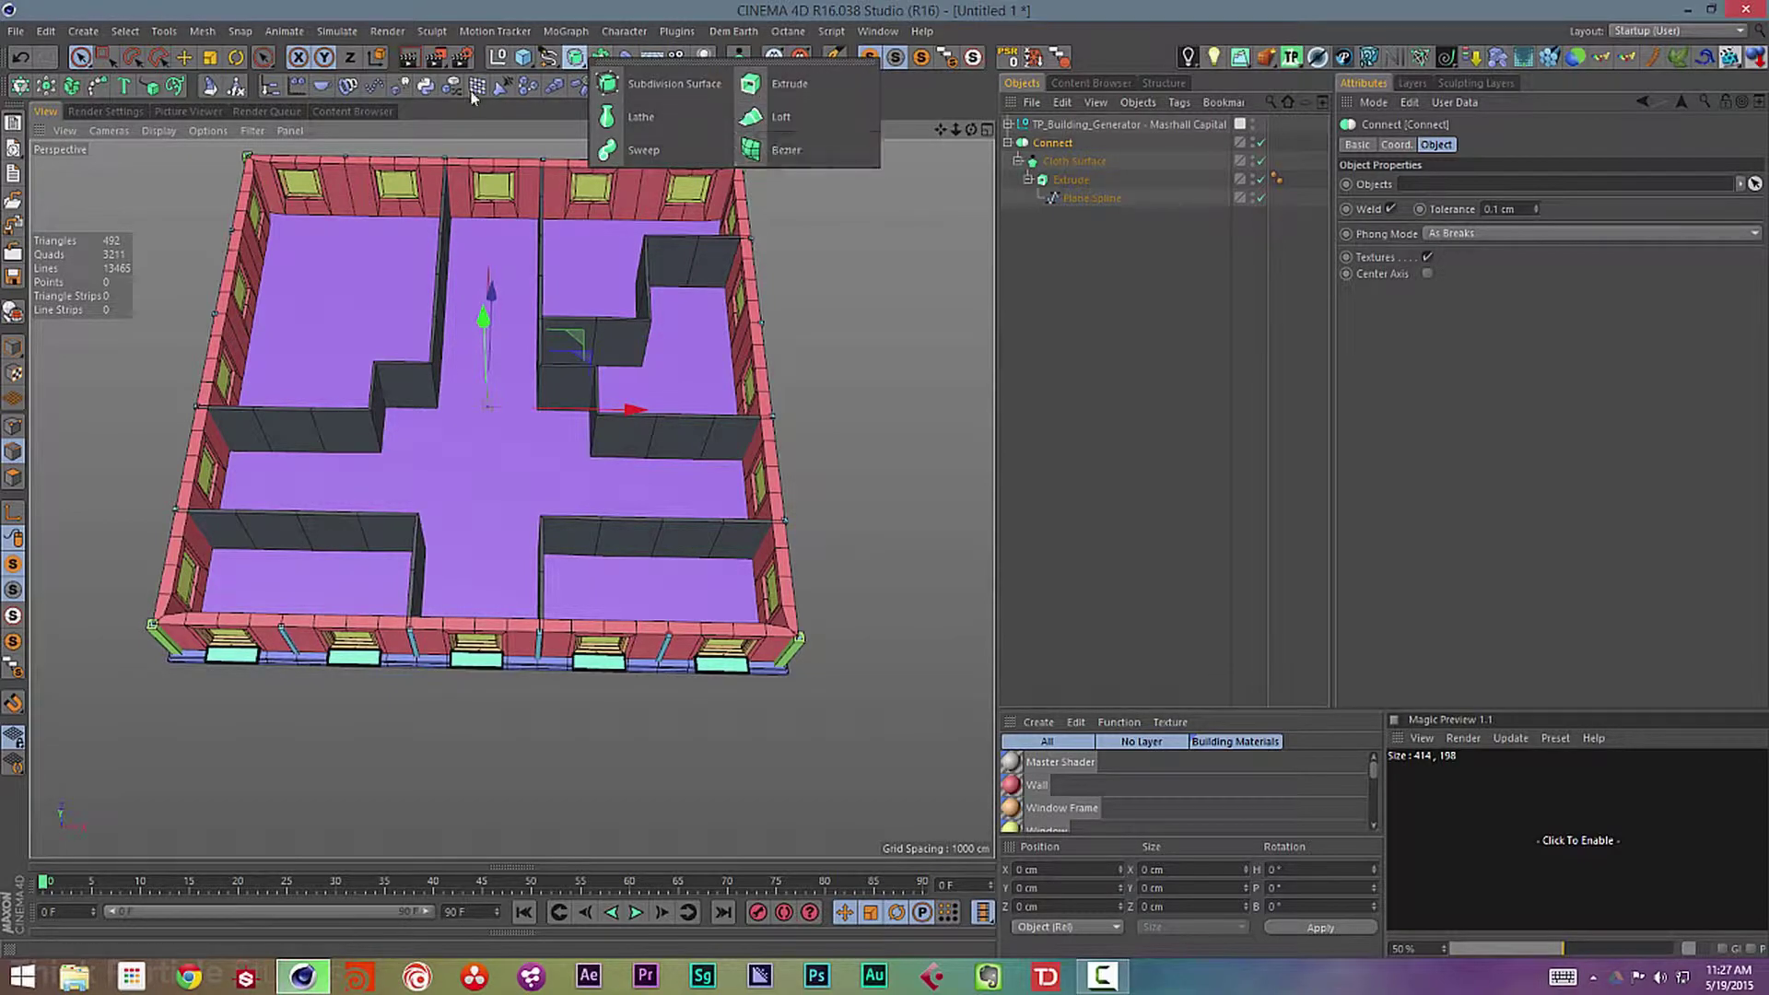
pyautogui.click(594, 69)
pyautogui.click(597, 63)
pyautogui.keyDown('alt'); pyautogui.click(910, 85); pyautogui.keyUp('alt')
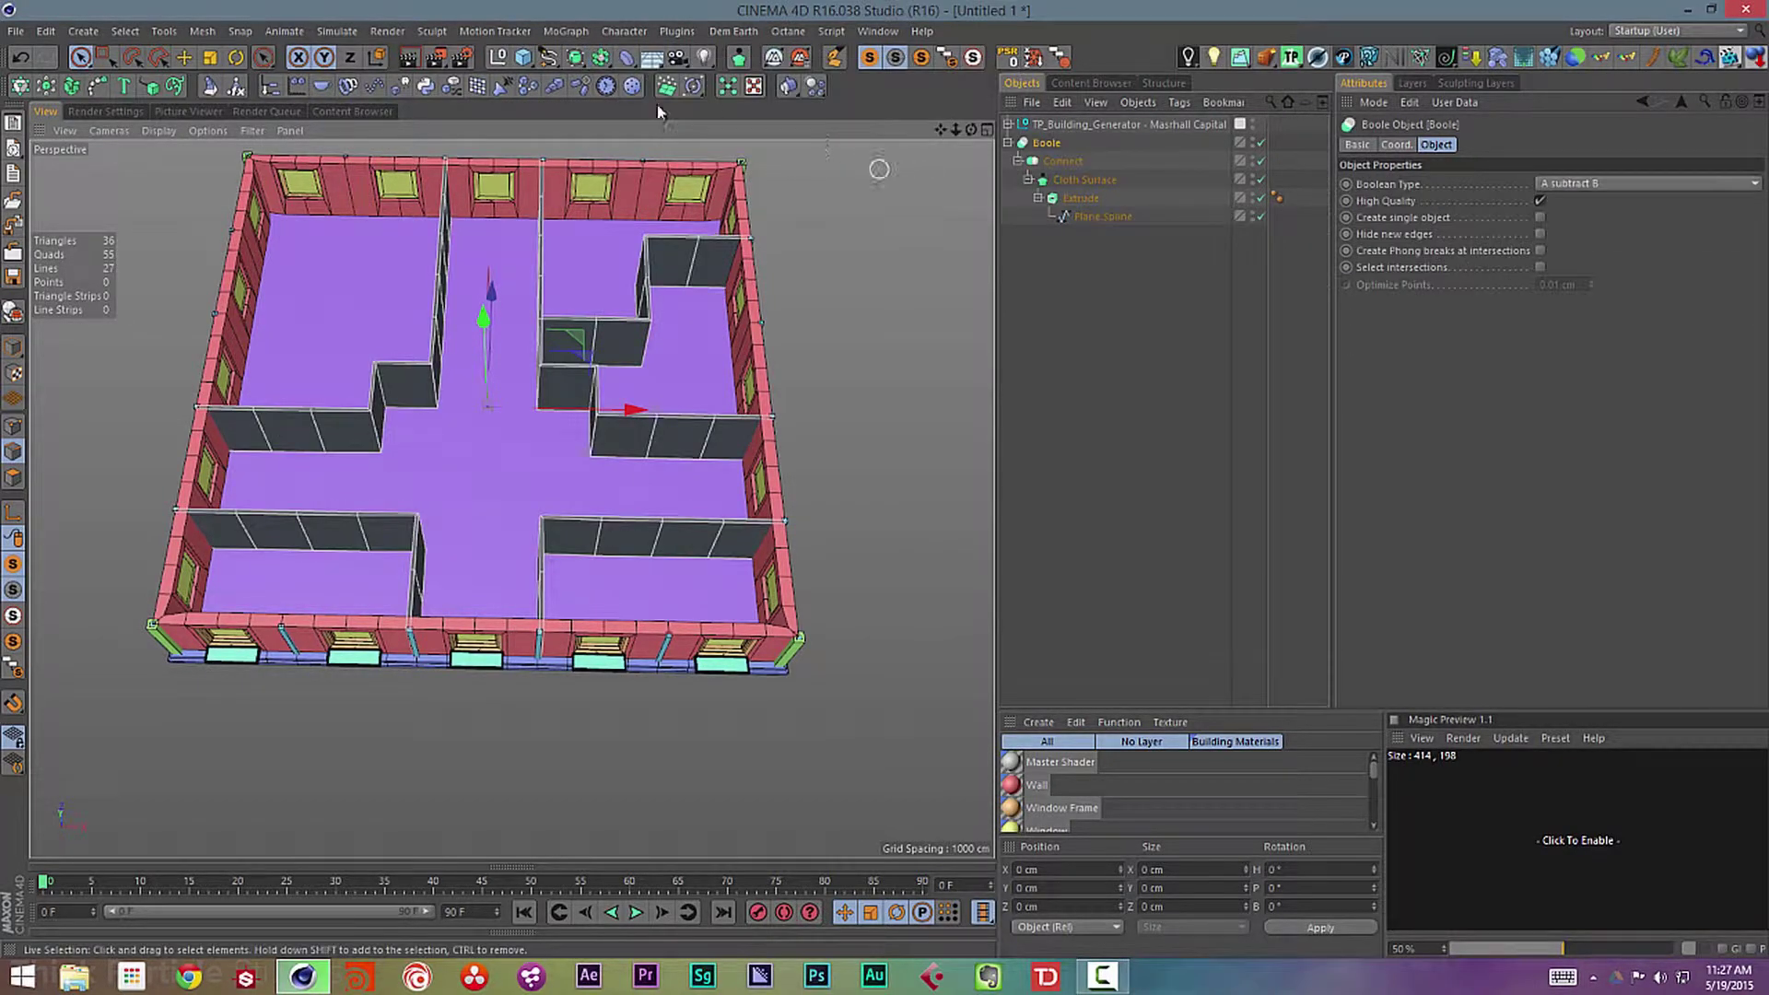
# - Add a cube inside the Boole, wrap it in its own Connect object, and turn the Boole off
pyautogui.click(527, 58)
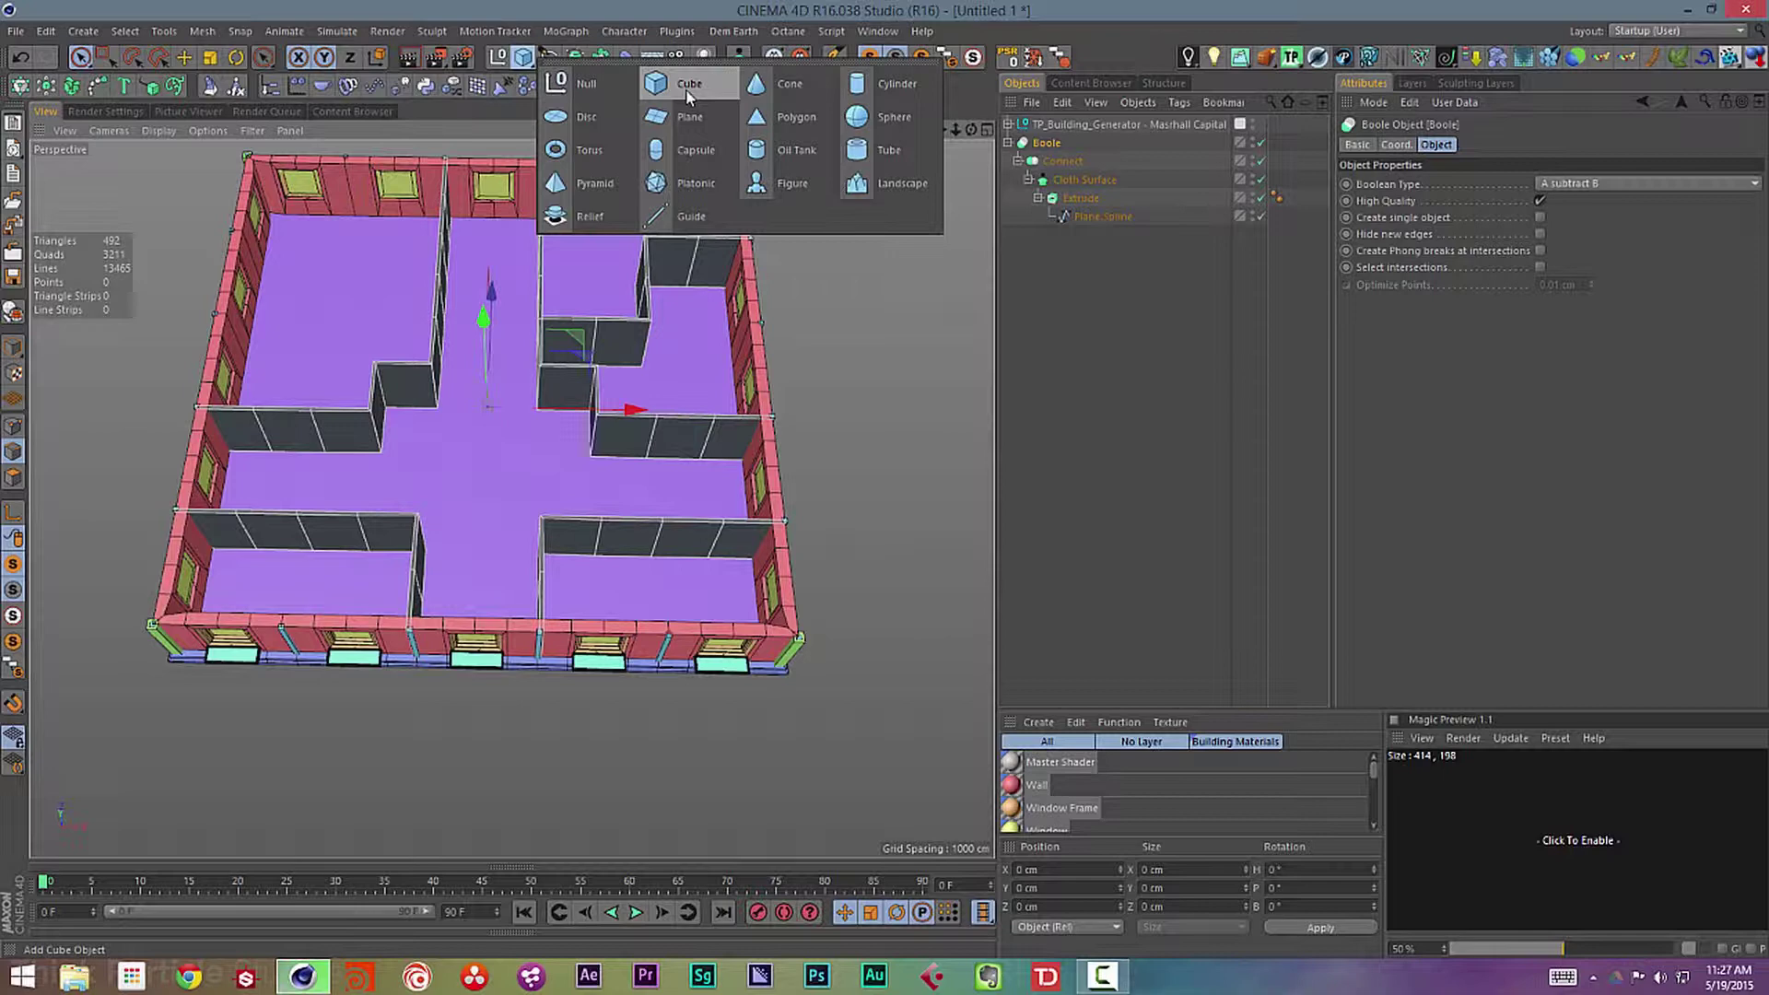
pyautogui.click(687, 92)
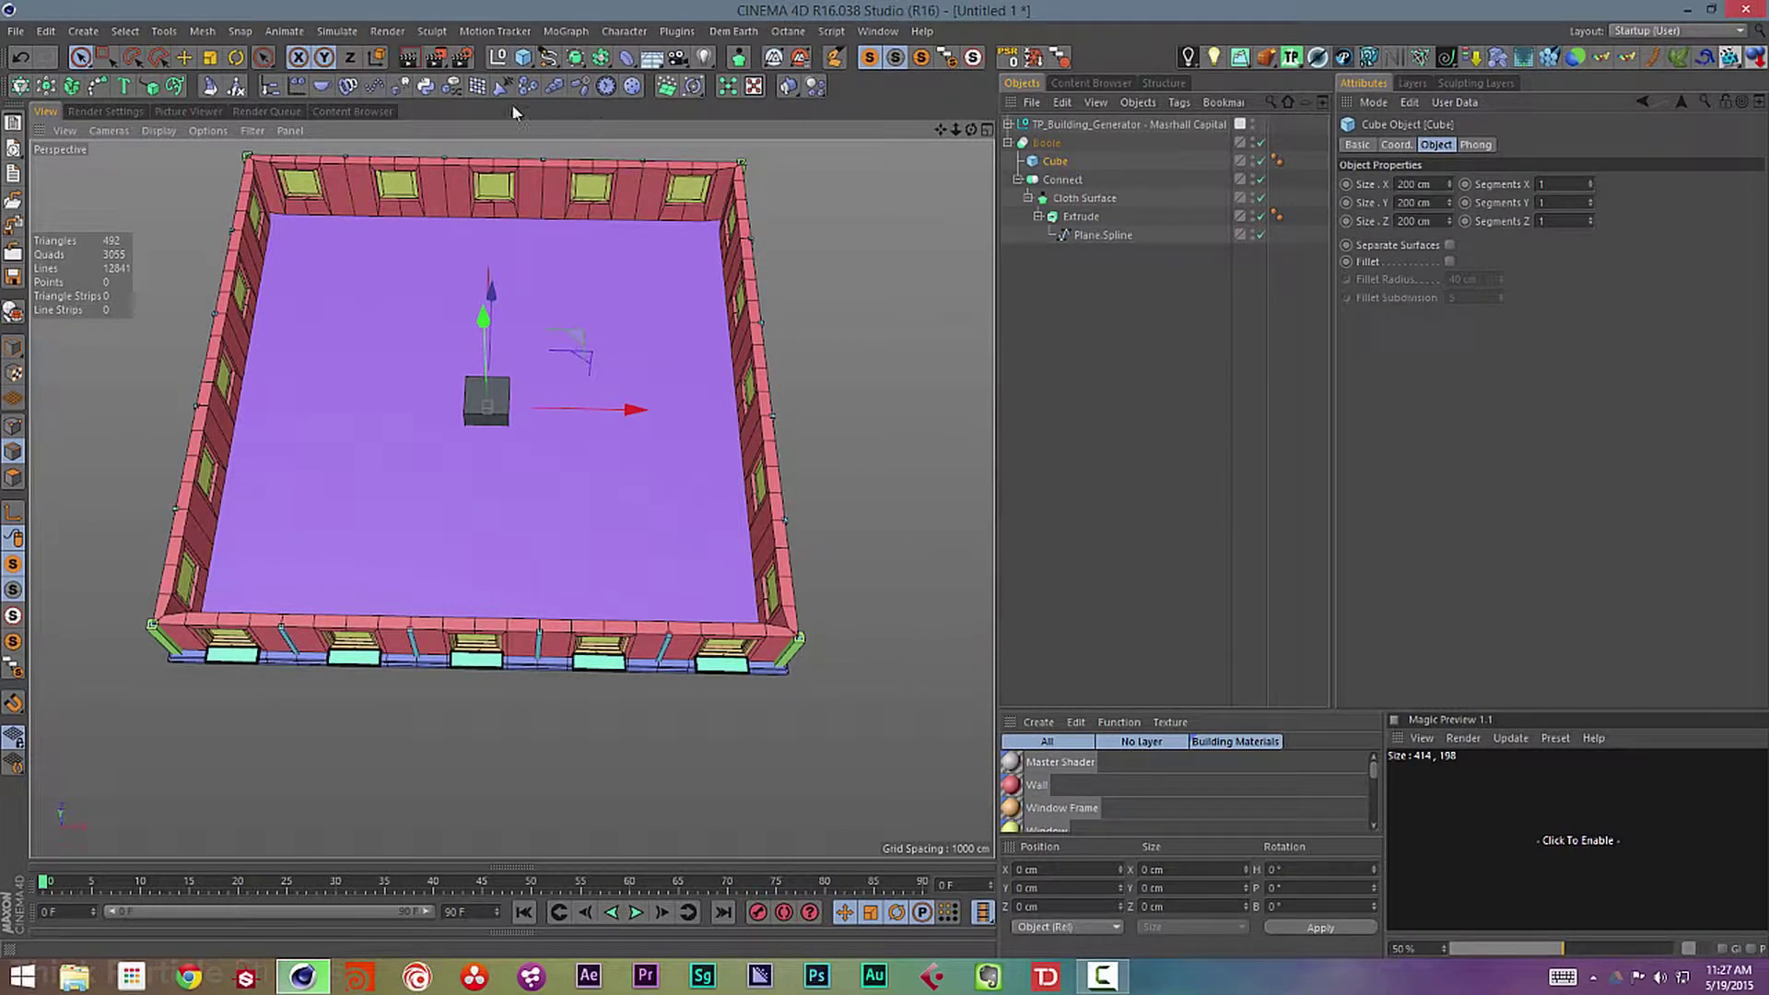
pyautogui.click(599, 58)
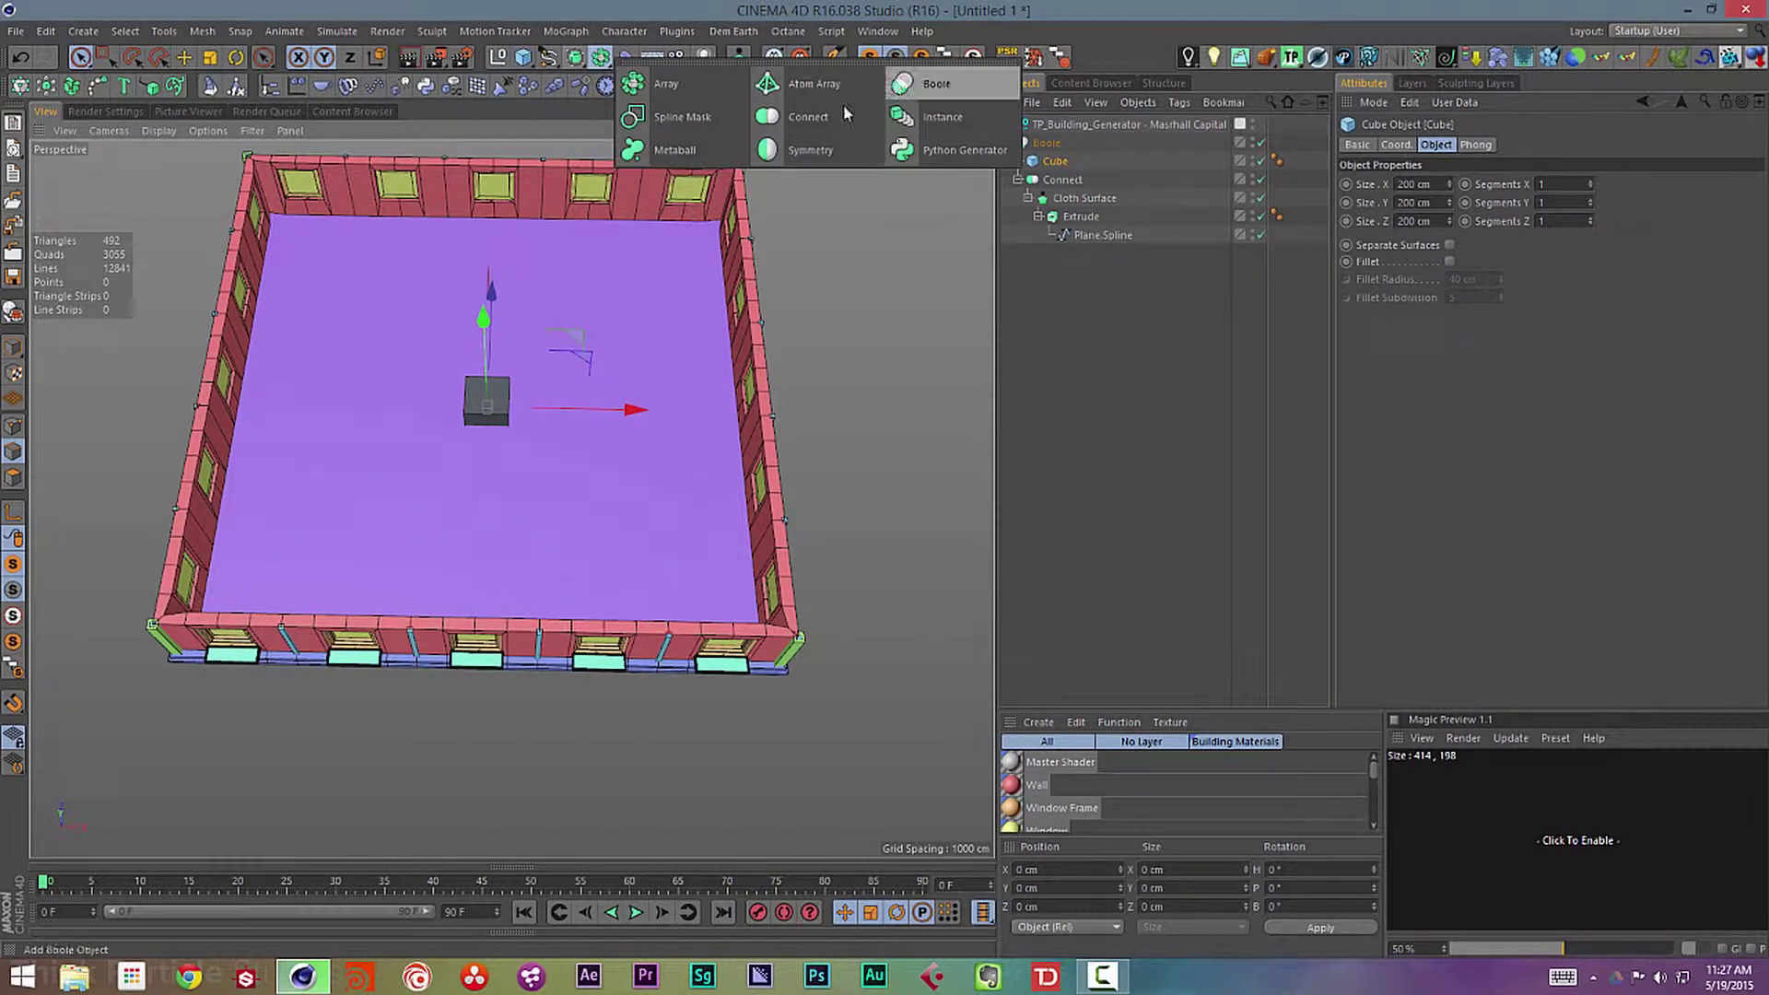
pyautogui.keyDown('alt'); pyautogui.click(844, 114); pyautogui.keyUp('alt')
pyautogui.click(1067, 180)
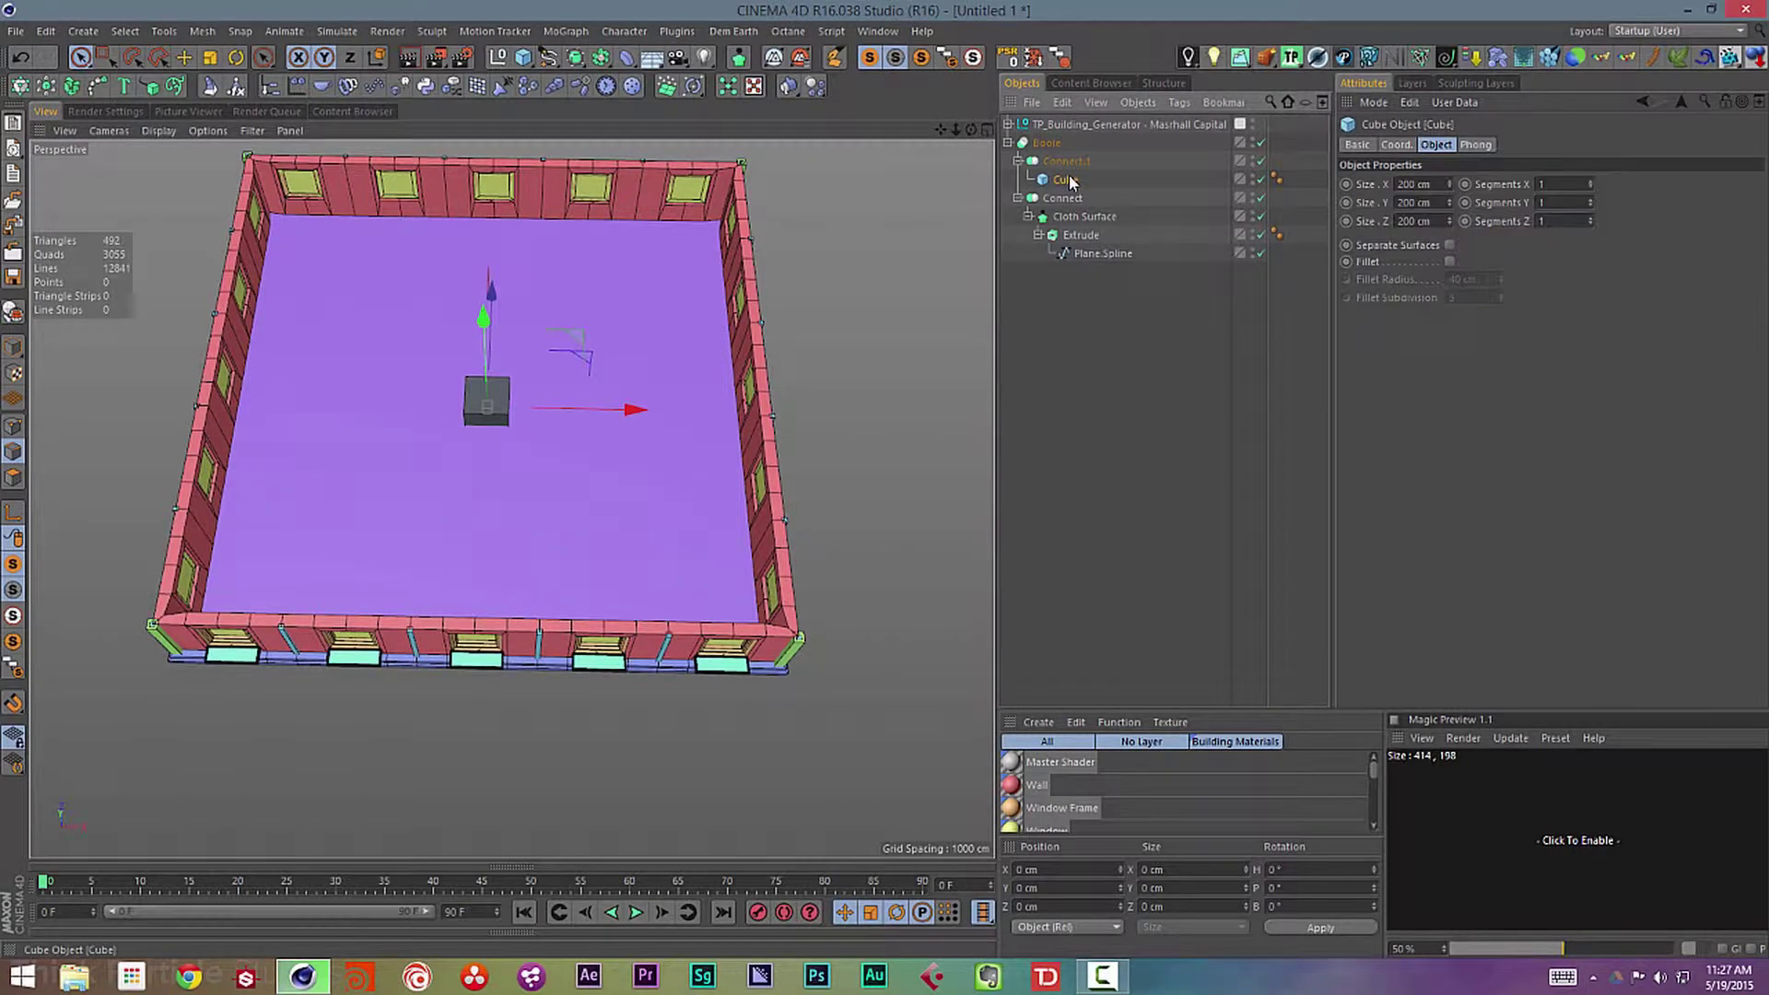
pyautogui.click(1260, 142)
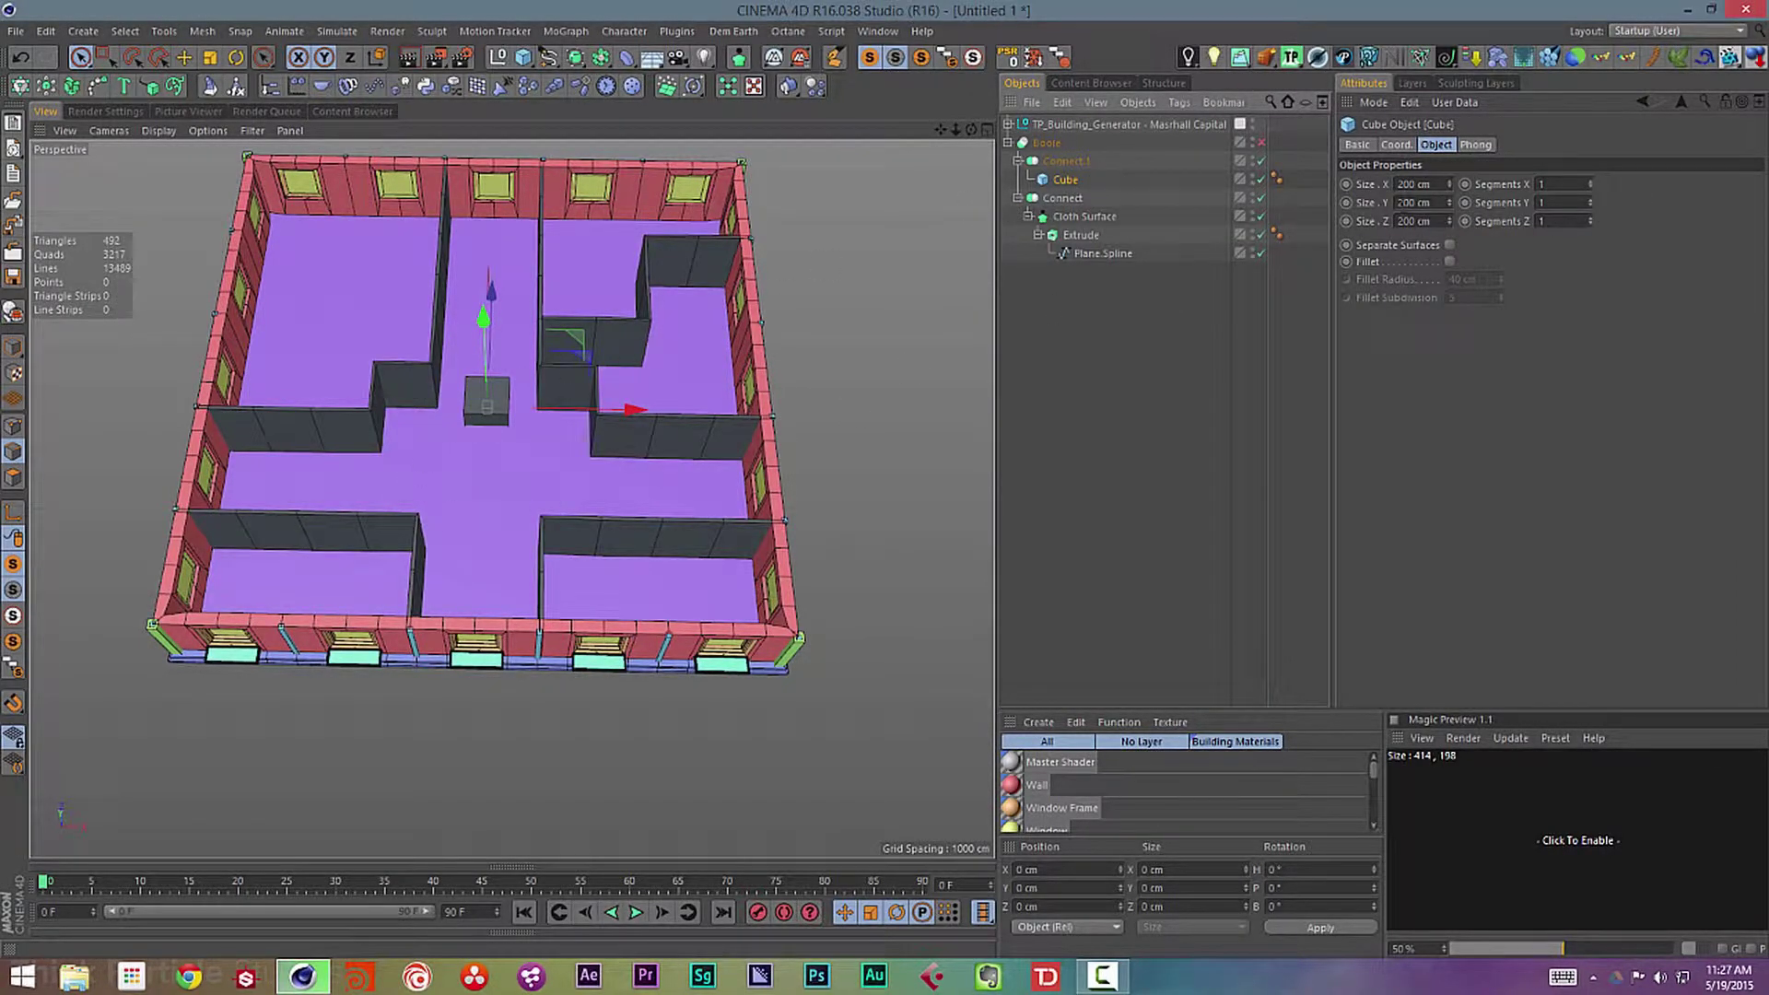
# - Set the cube's Y size to 350 cm and drop the cube to the floor
pyautogui.moveTo(1409, 203); pyautogui.dragTo(1389, 205)
pyautogui.press('Return')
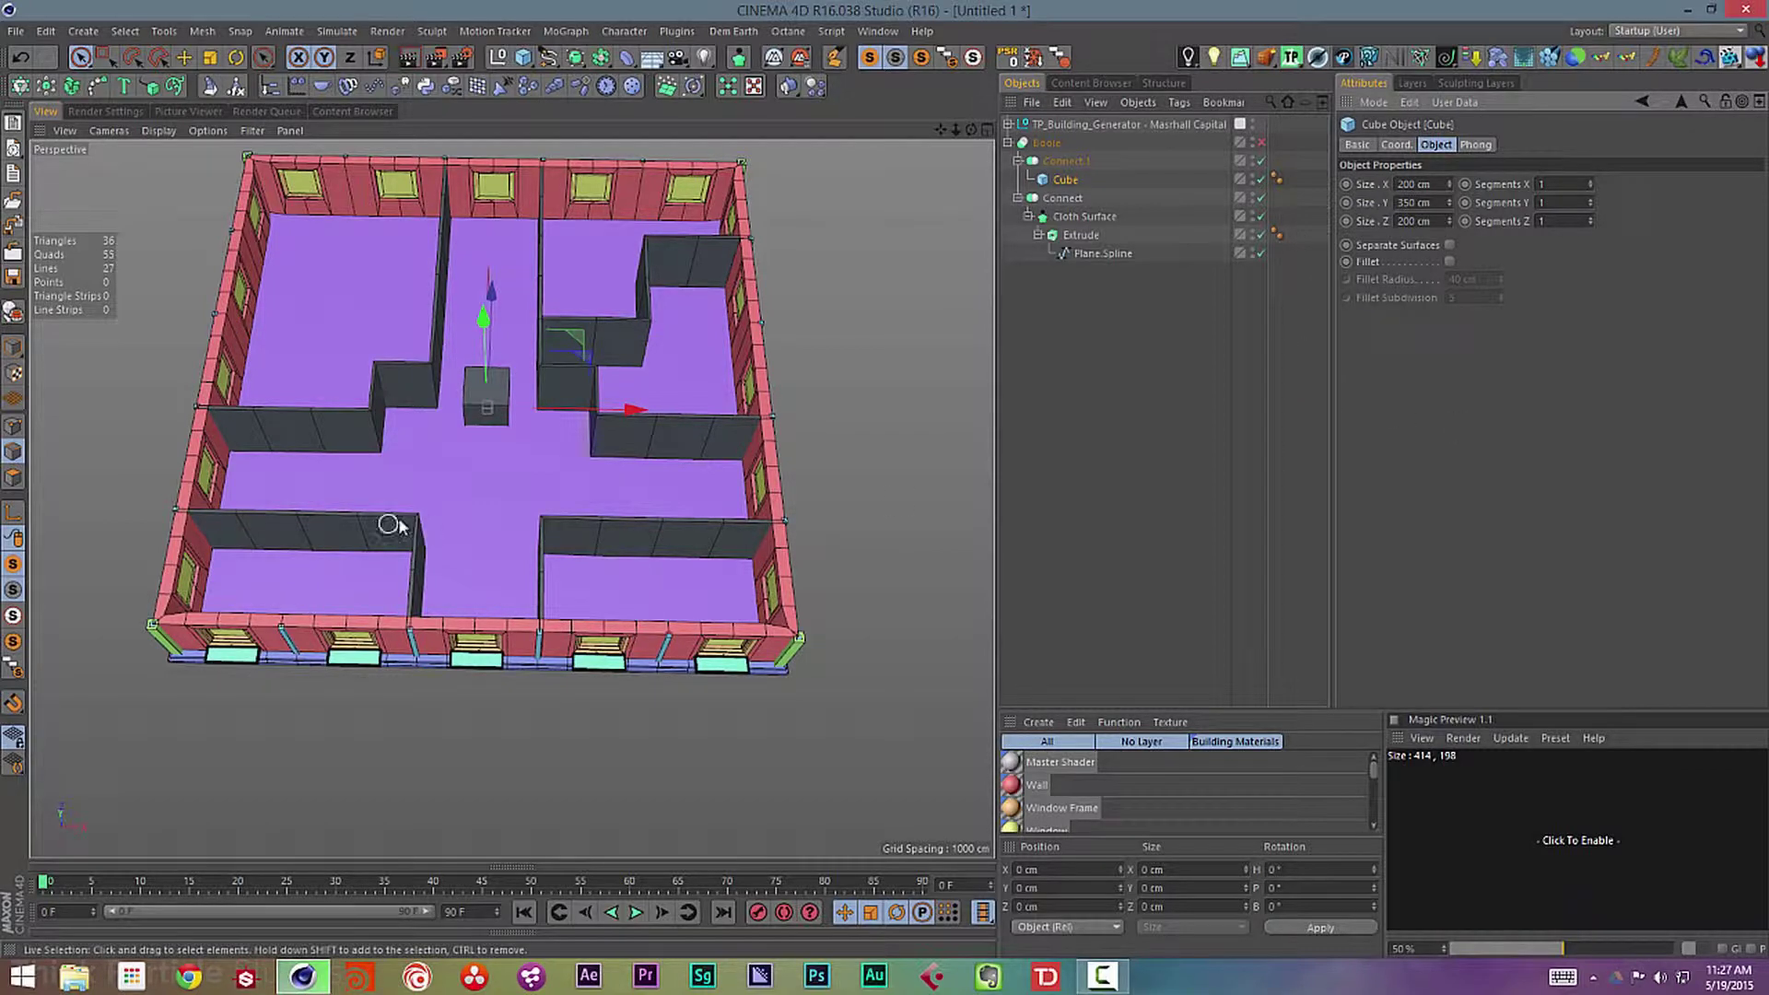
pyautogui.hotkey('shift', 'c')
pyautogui.write('dr')
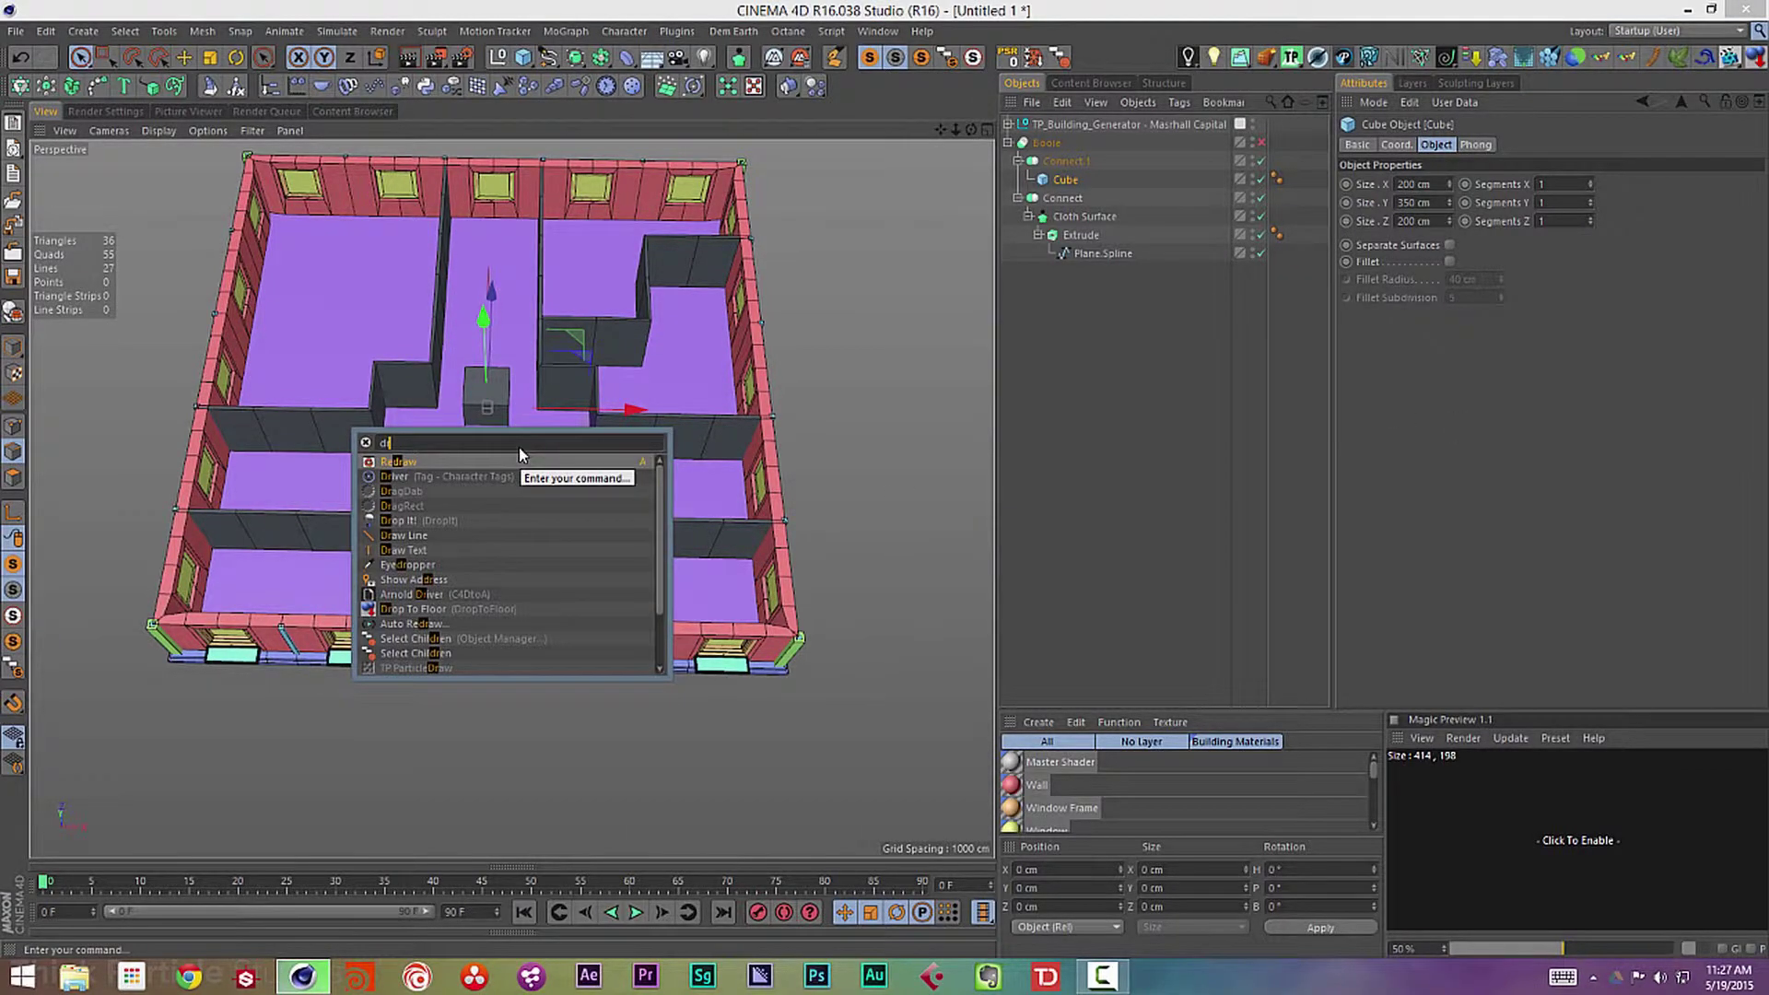
pyautogui.write('op')
pyautogui.press('Return')
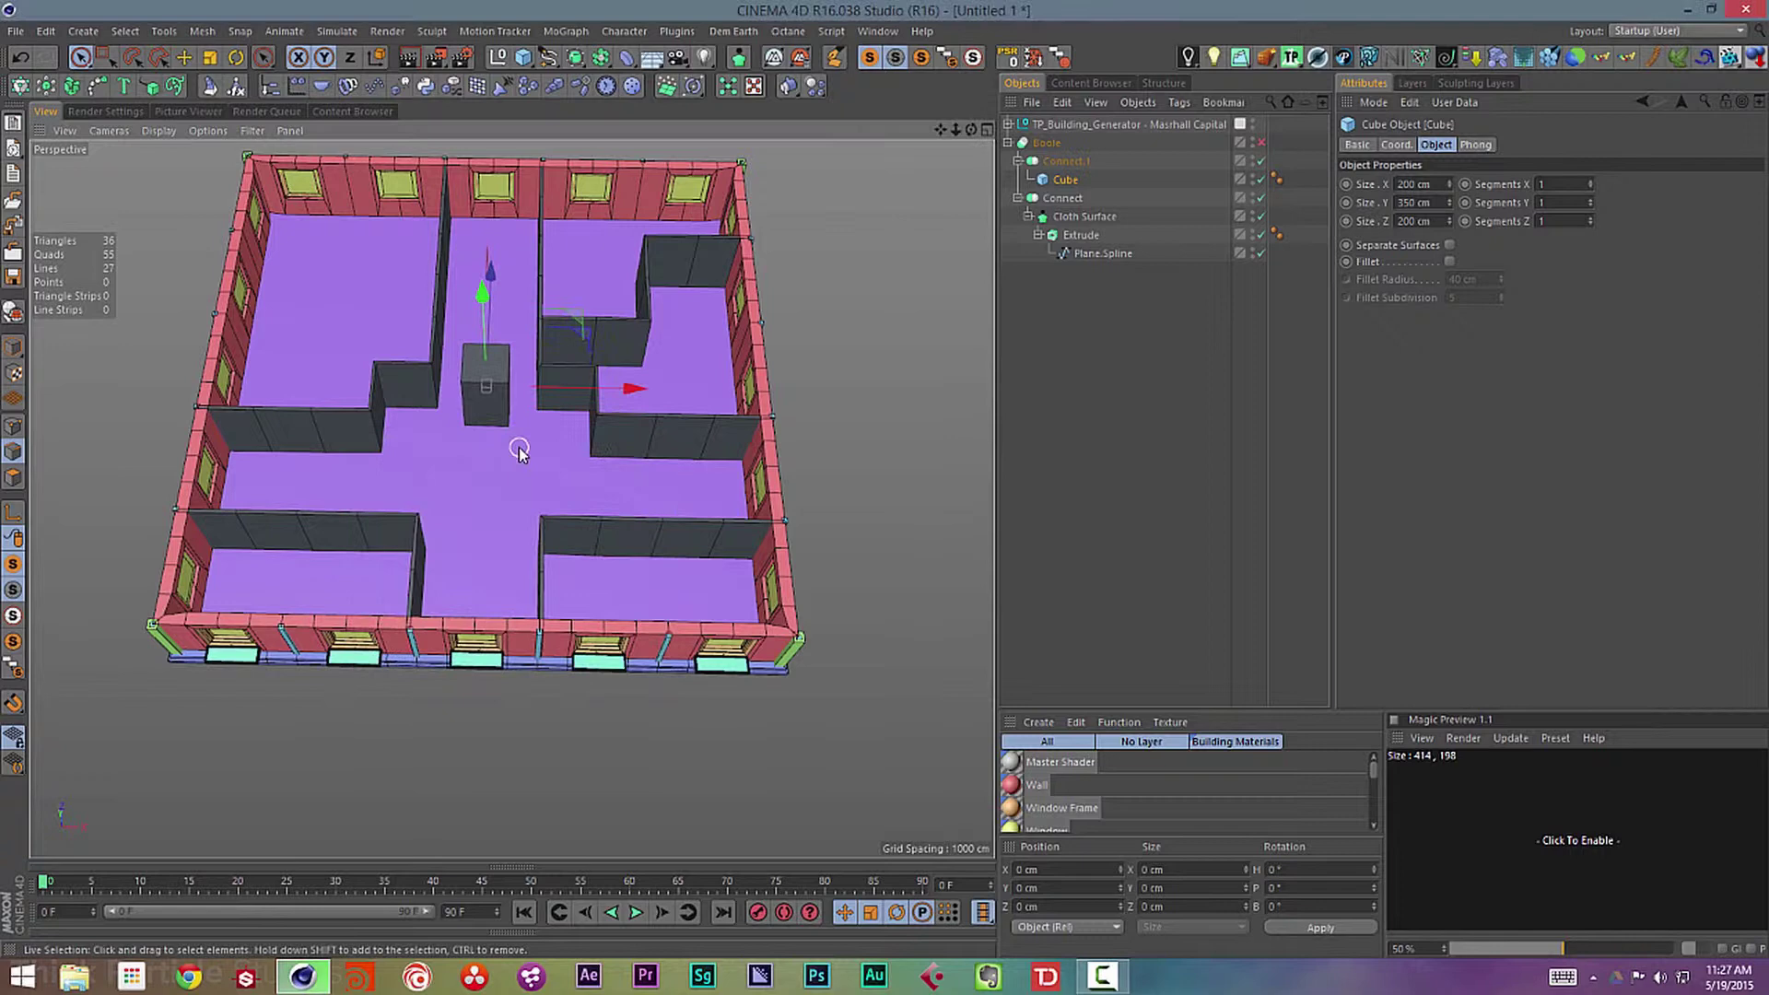
# - Try a Y size of 300 cm for the cube and drop it to the floor again
pyautogui.keyDown('alt'); pyautogui.moveTo(426, 381); pyautogui.dragTo(331, 276); pyautogui.keyUp('alt')
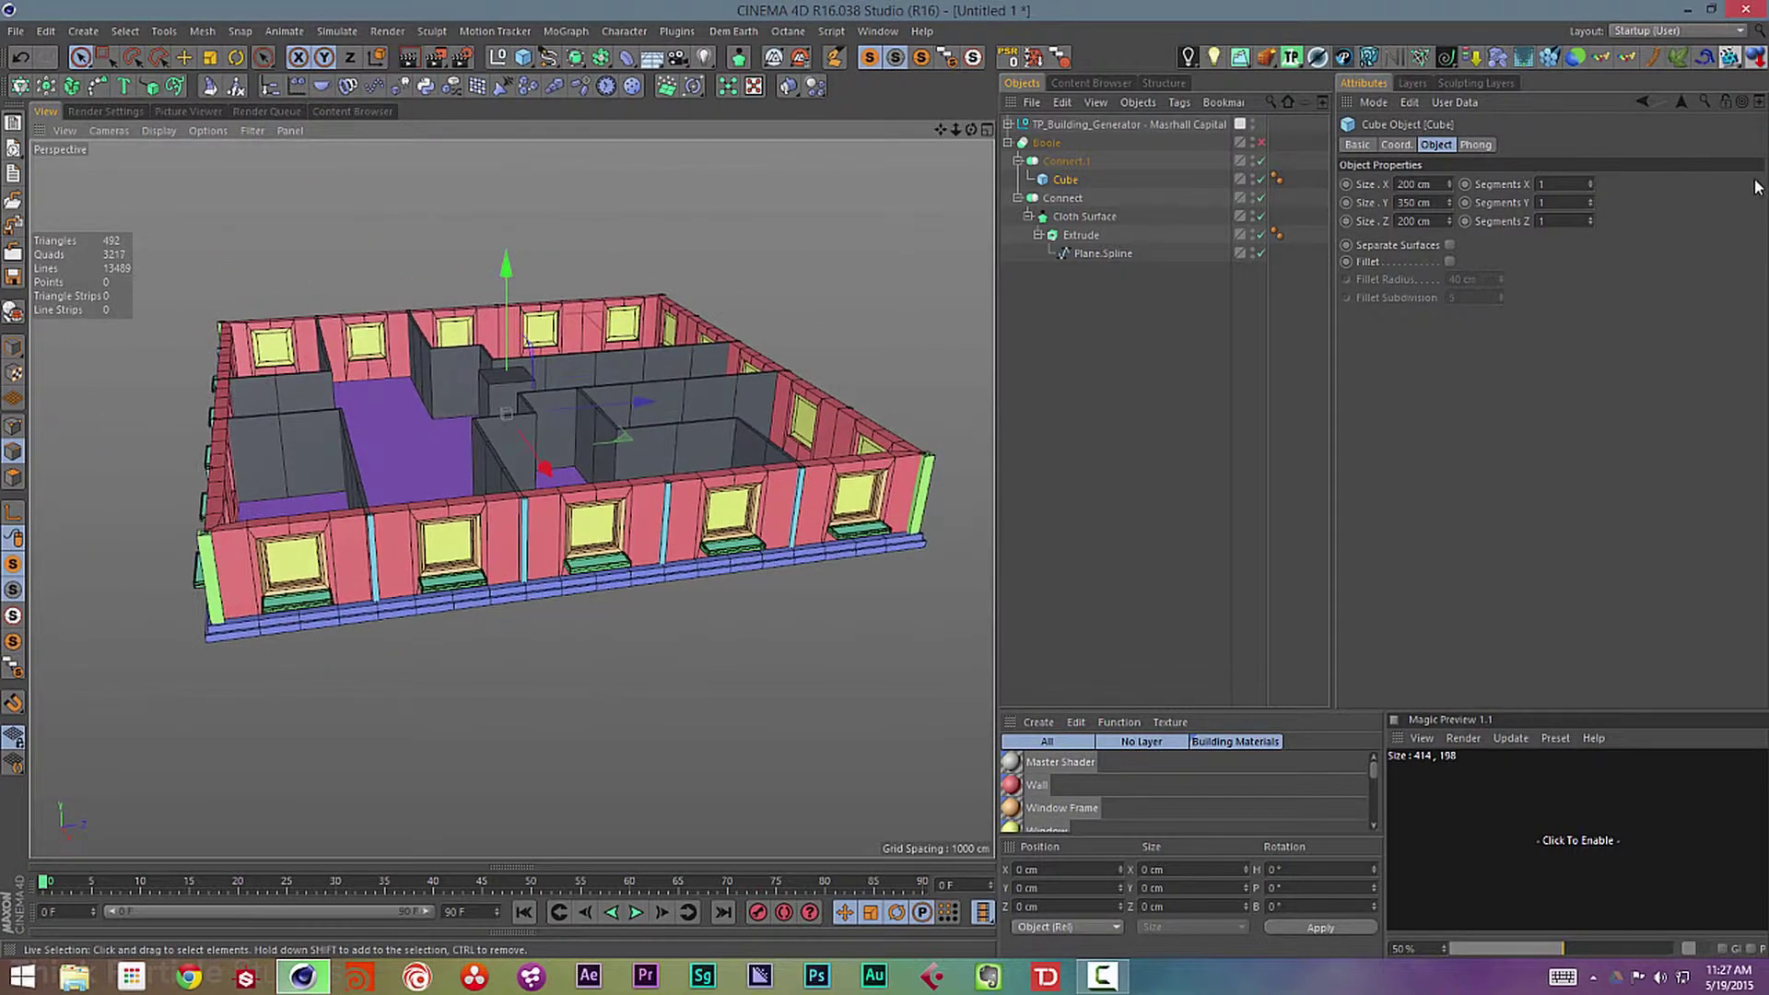
pyautogui.click(1404, 202)
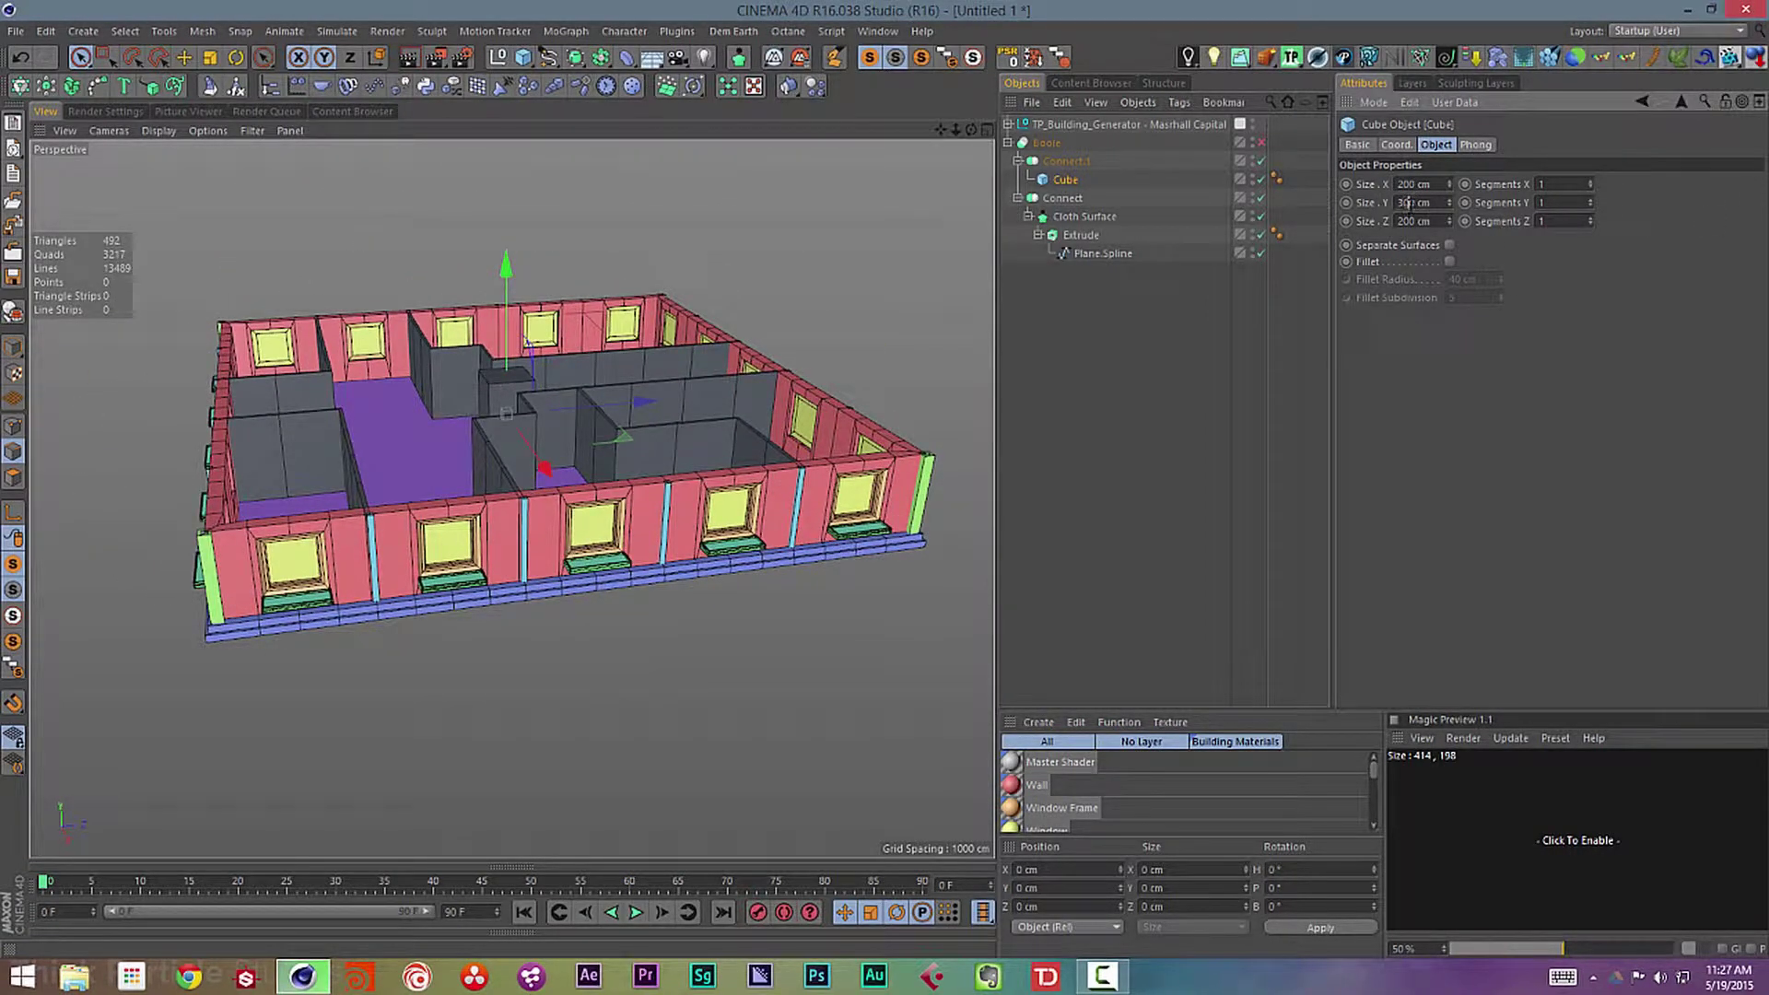
pyautogui.press('Return')
pyautogui.hotkey('shift', 'c')
pyautogui.write('drop')
pyautogui.press('Return')
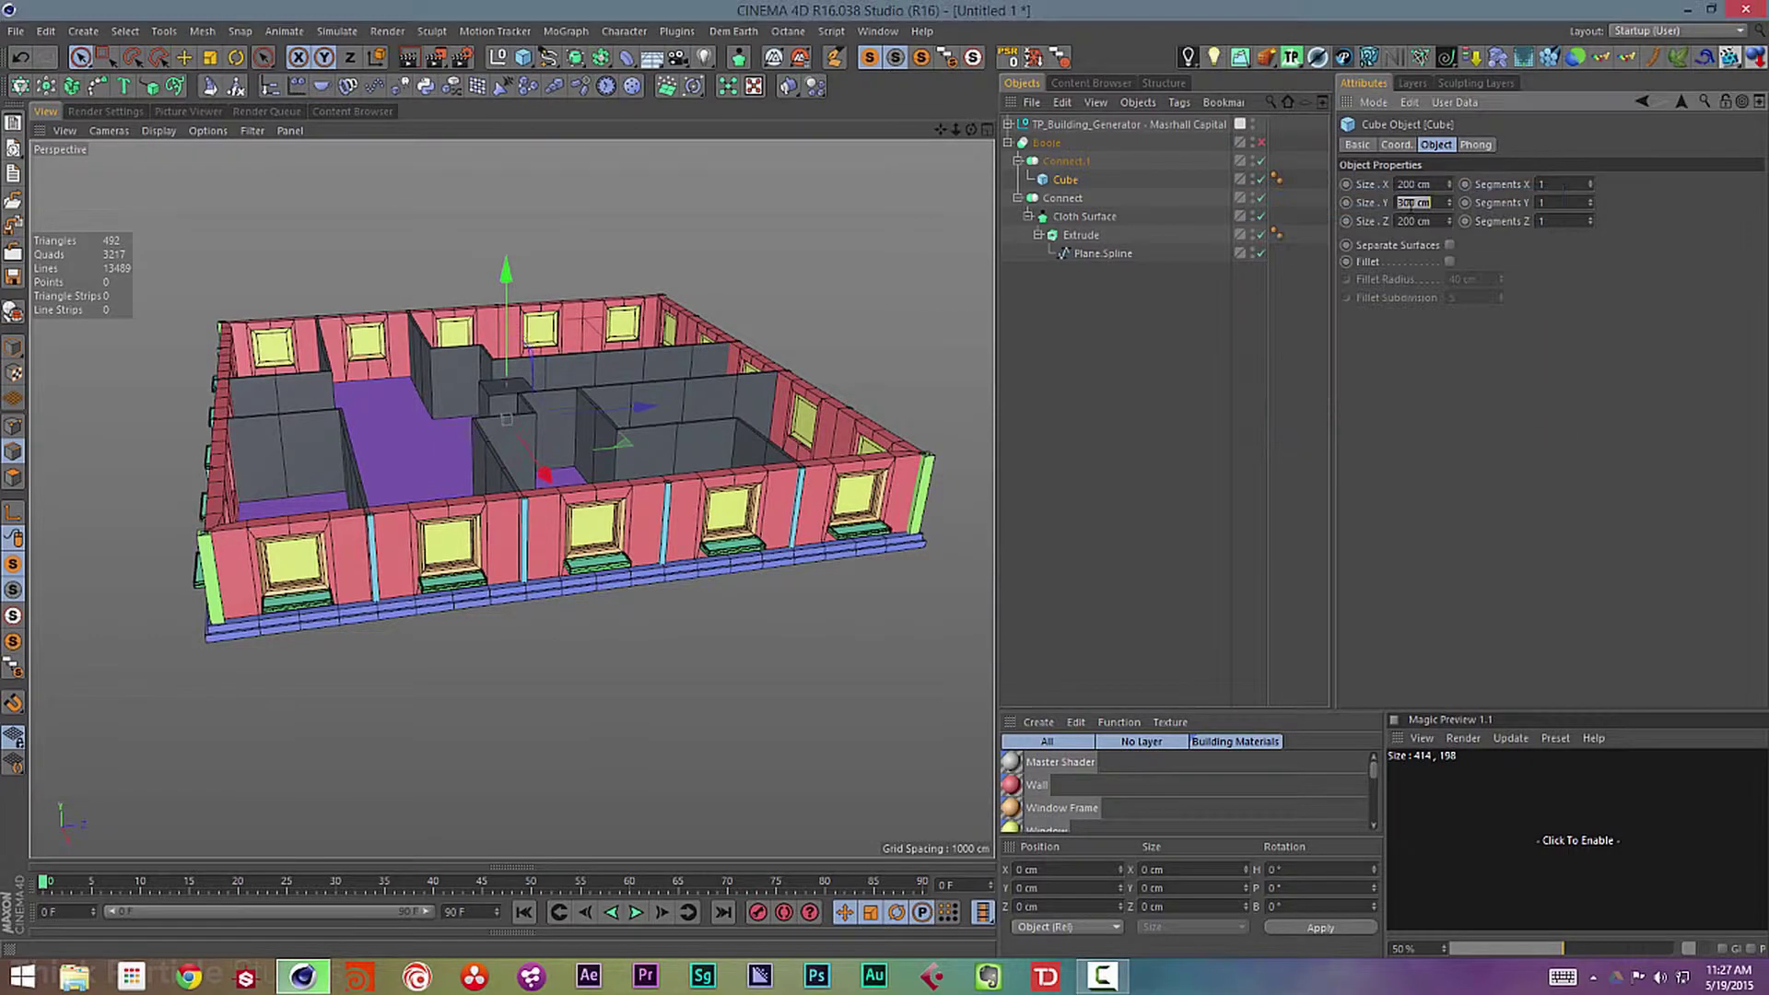
pyautogui.write('0')
pyautogui.press('Return')
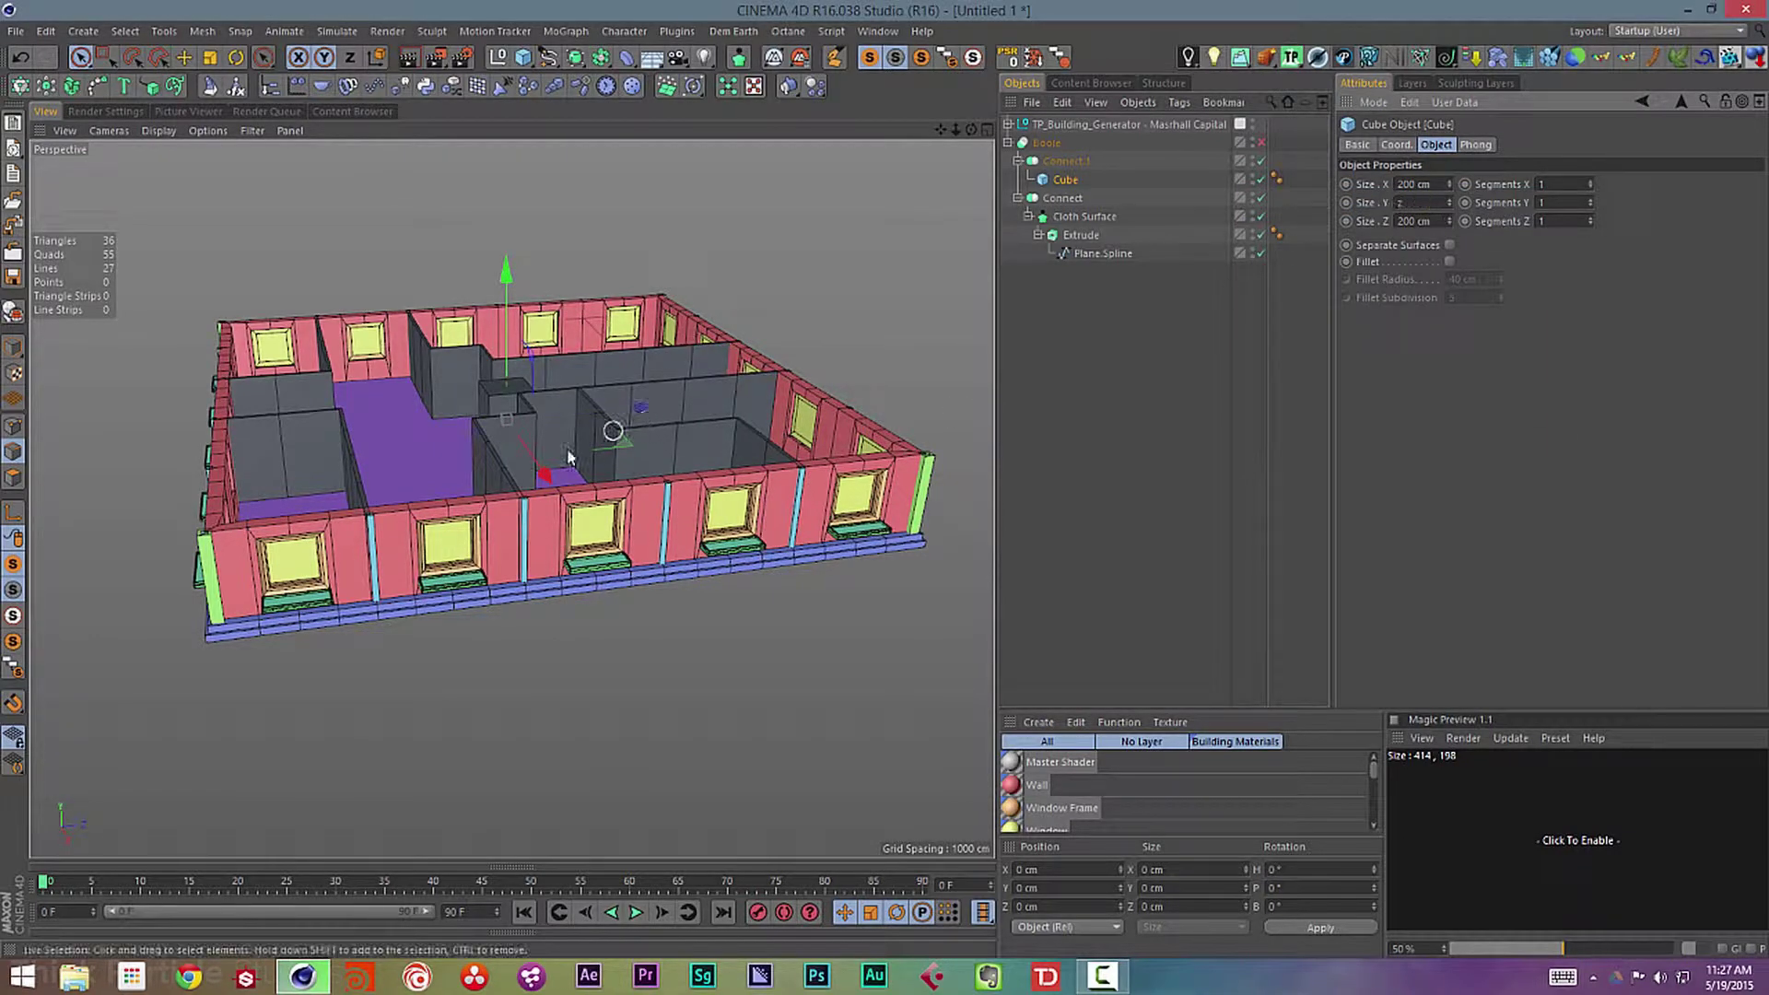
pyautogui.keyDown('alt'); pyautogui.moveTo(646, 417); pyautogui.dragTo(573, 525); pyautogui.keyUp('alt')
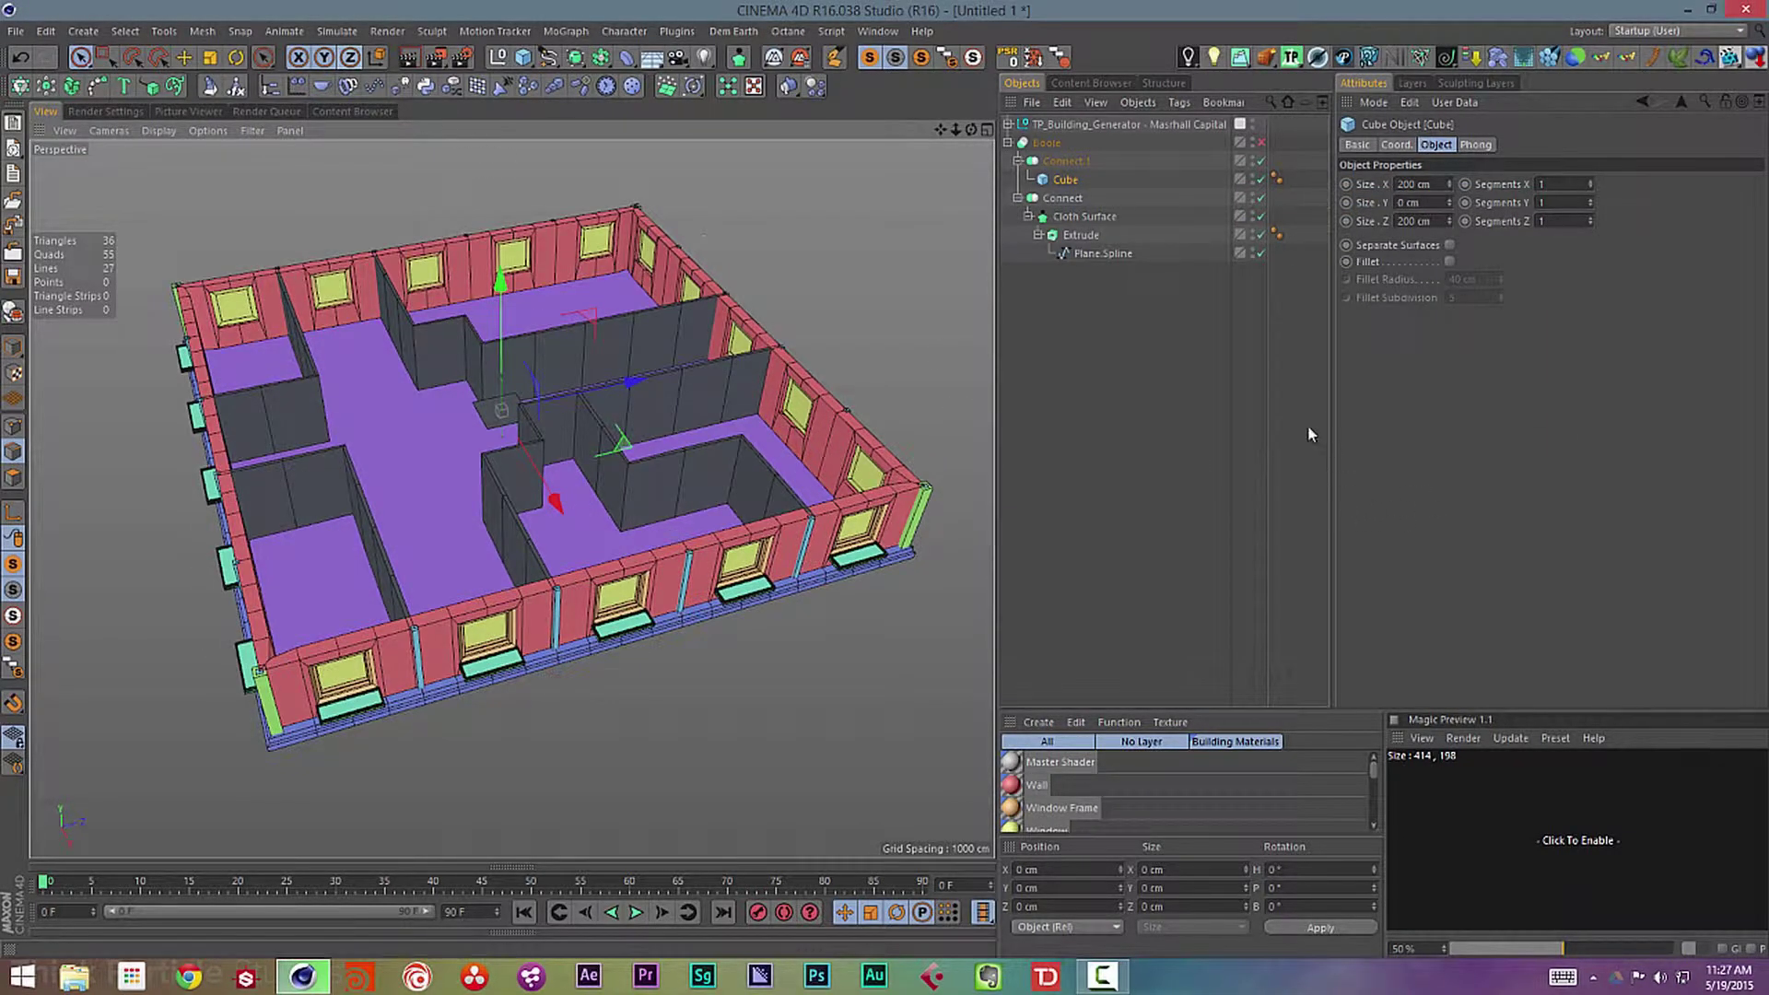
# - Set the cube's Y size to 300 cm and rest it on the floor with the Drop to Floor command
pyautogui.moveTo(1399, 202); pyautogui.dragTo(1456, 231)
pyautogui.write('600')
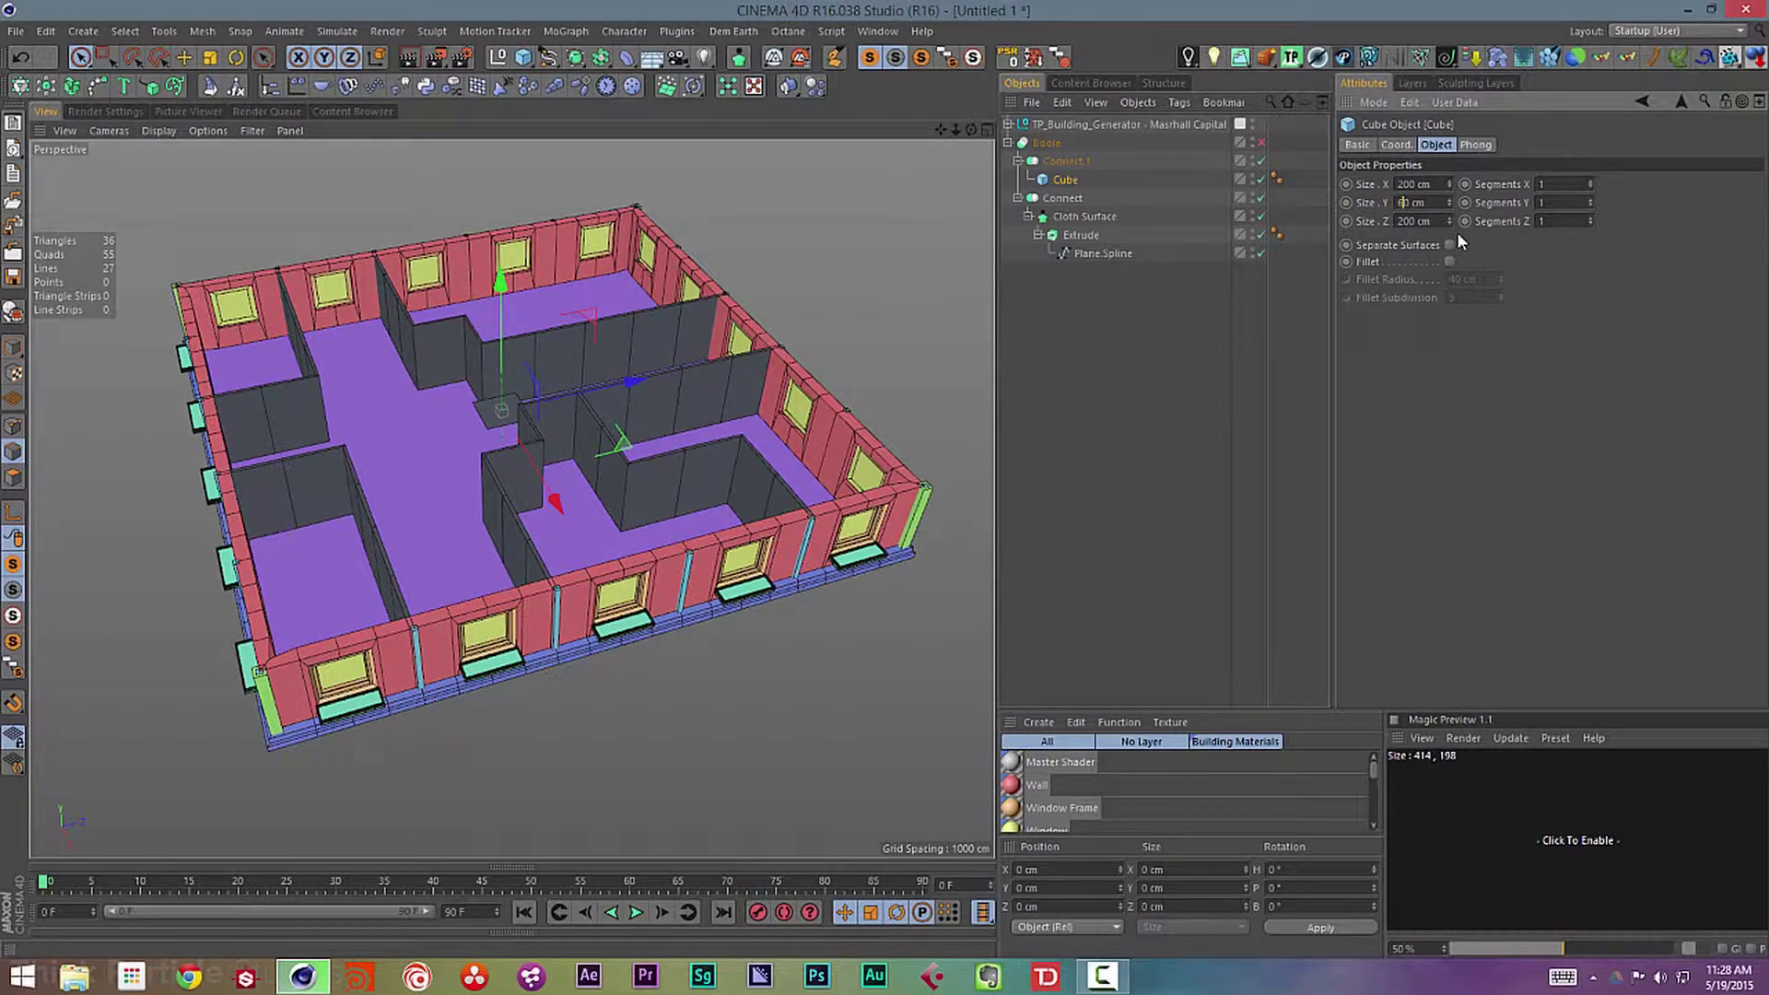
pyautogui.press('Return')
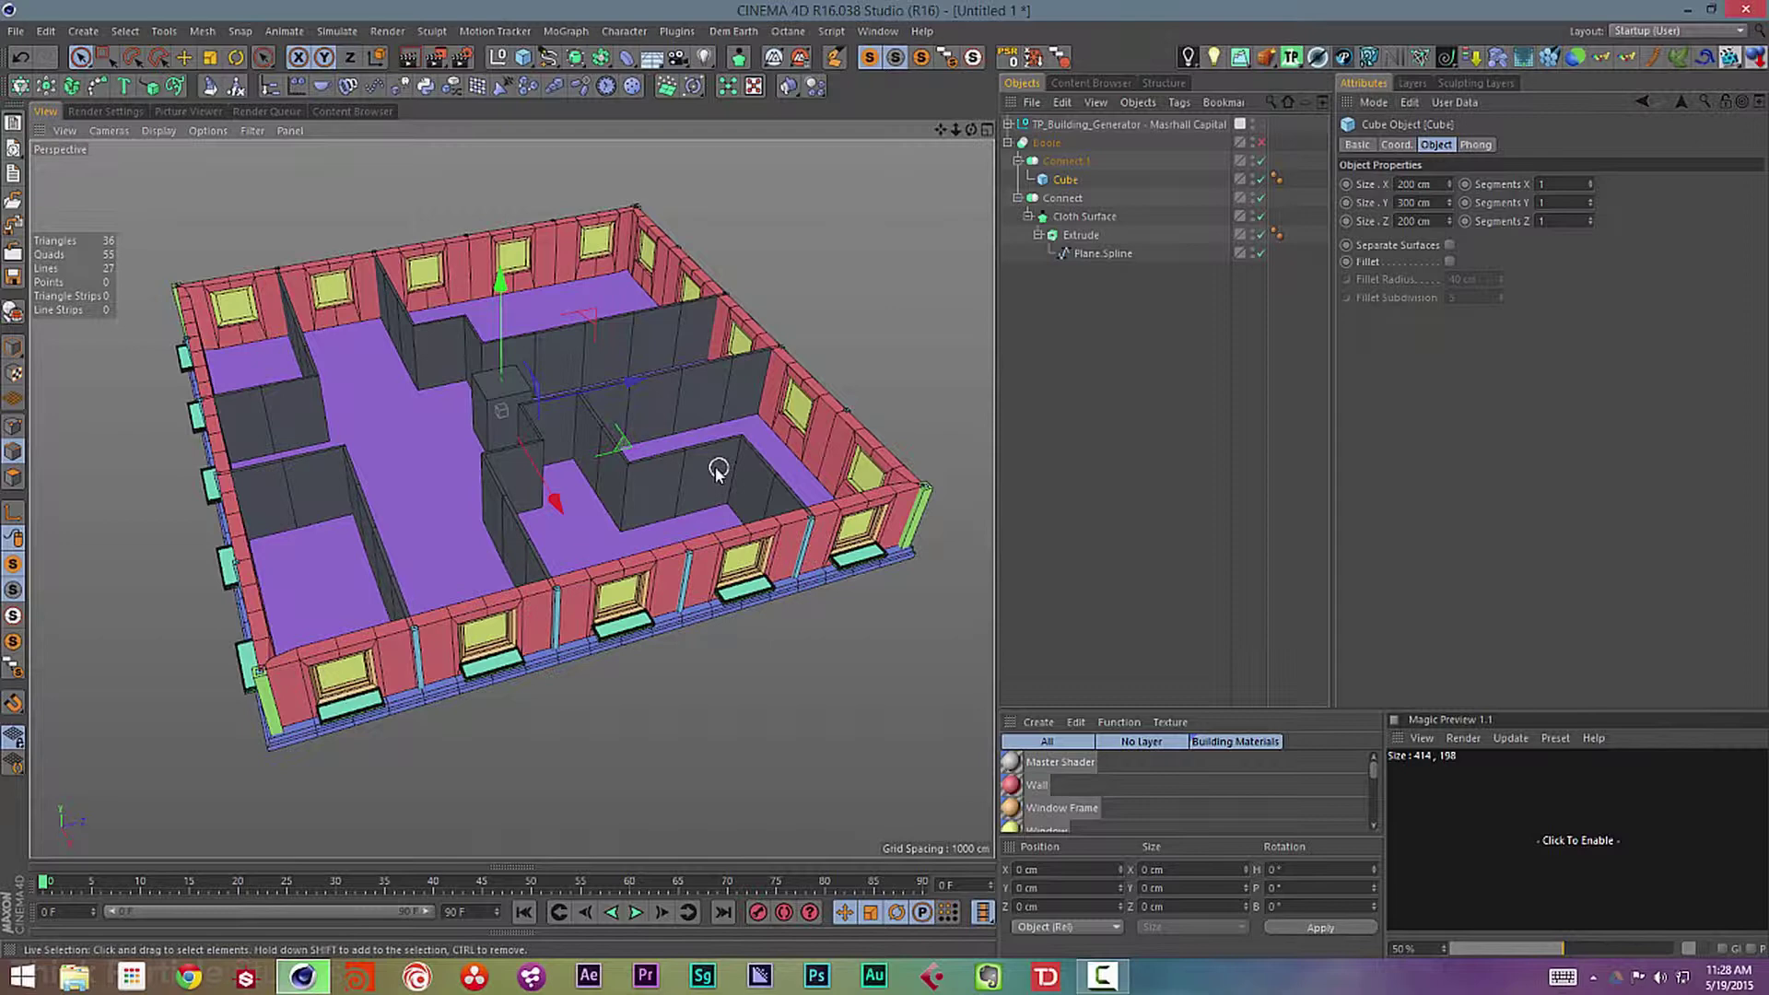
pyautogui.hotkey('shift', 'c')
pyautogui.write('drop')
pyautogui.press('Return')
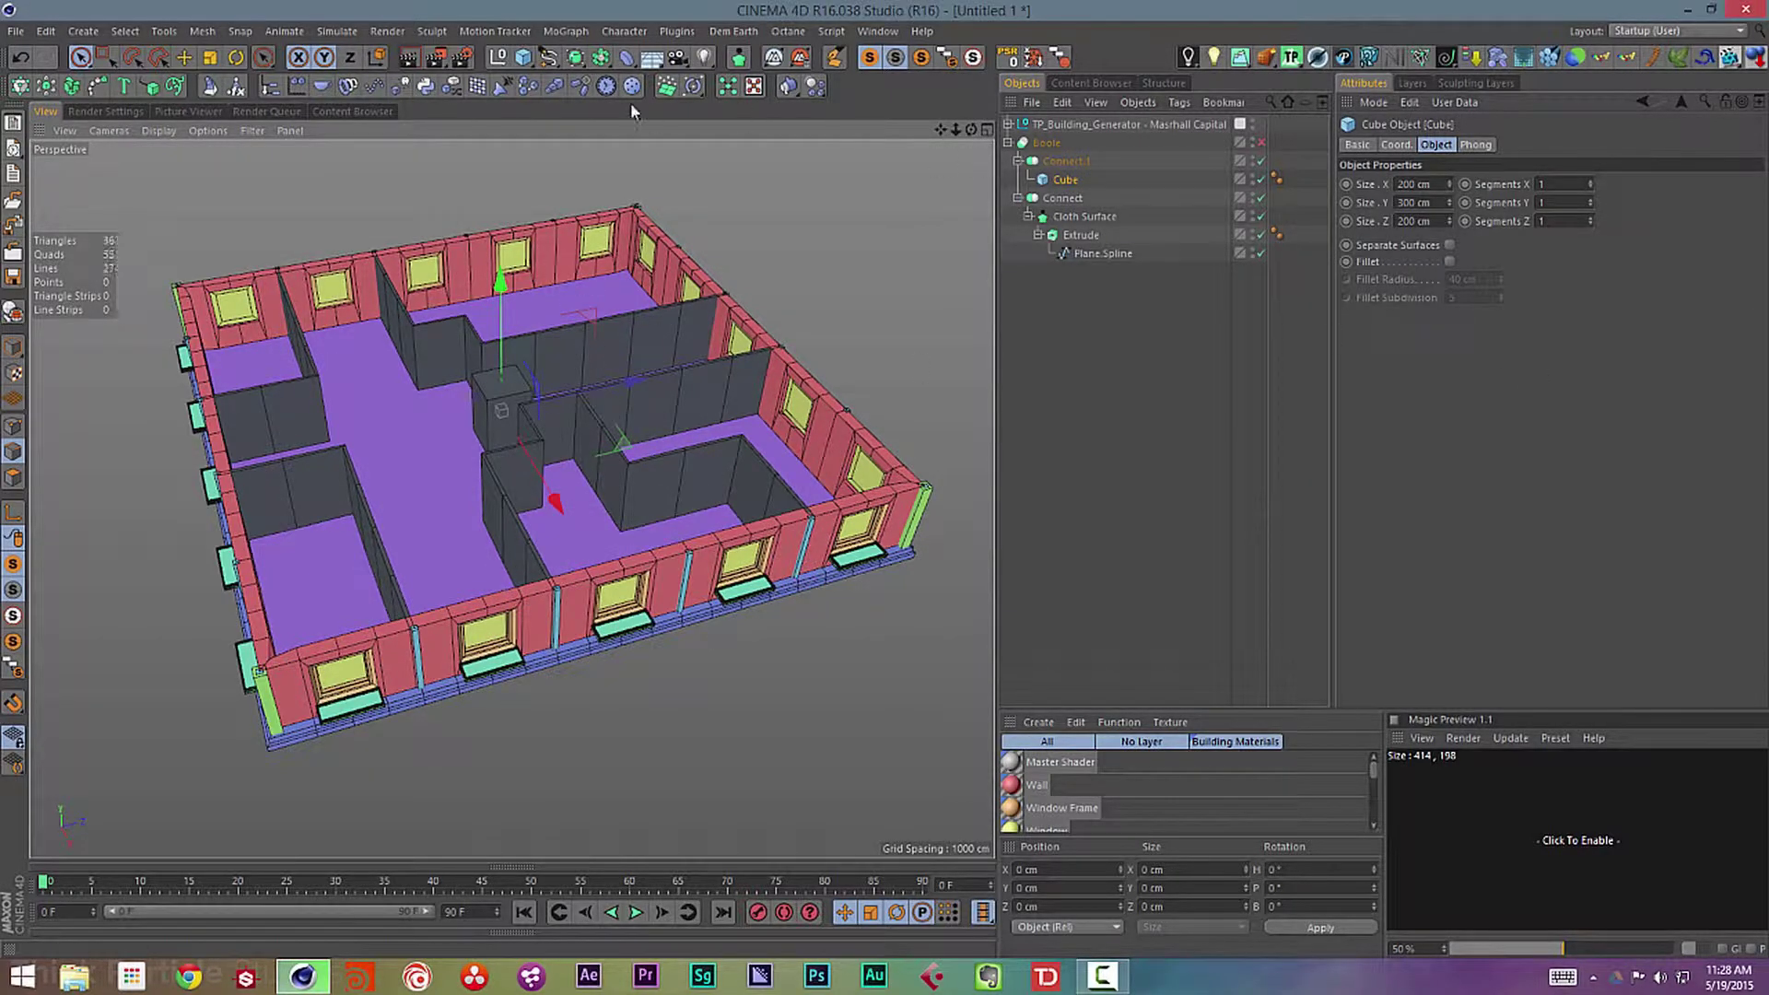
# - Move the cube to the corridor walls and duplicate it so that six cubes cross the room walls at the door locations
pyautogui.click(351, 58)
pyautogui.keyDown('alt'); pyautogui.moveTo(621, 352); pyautogui.dragTo(831, 382); pyautogui.keyUp('alt')
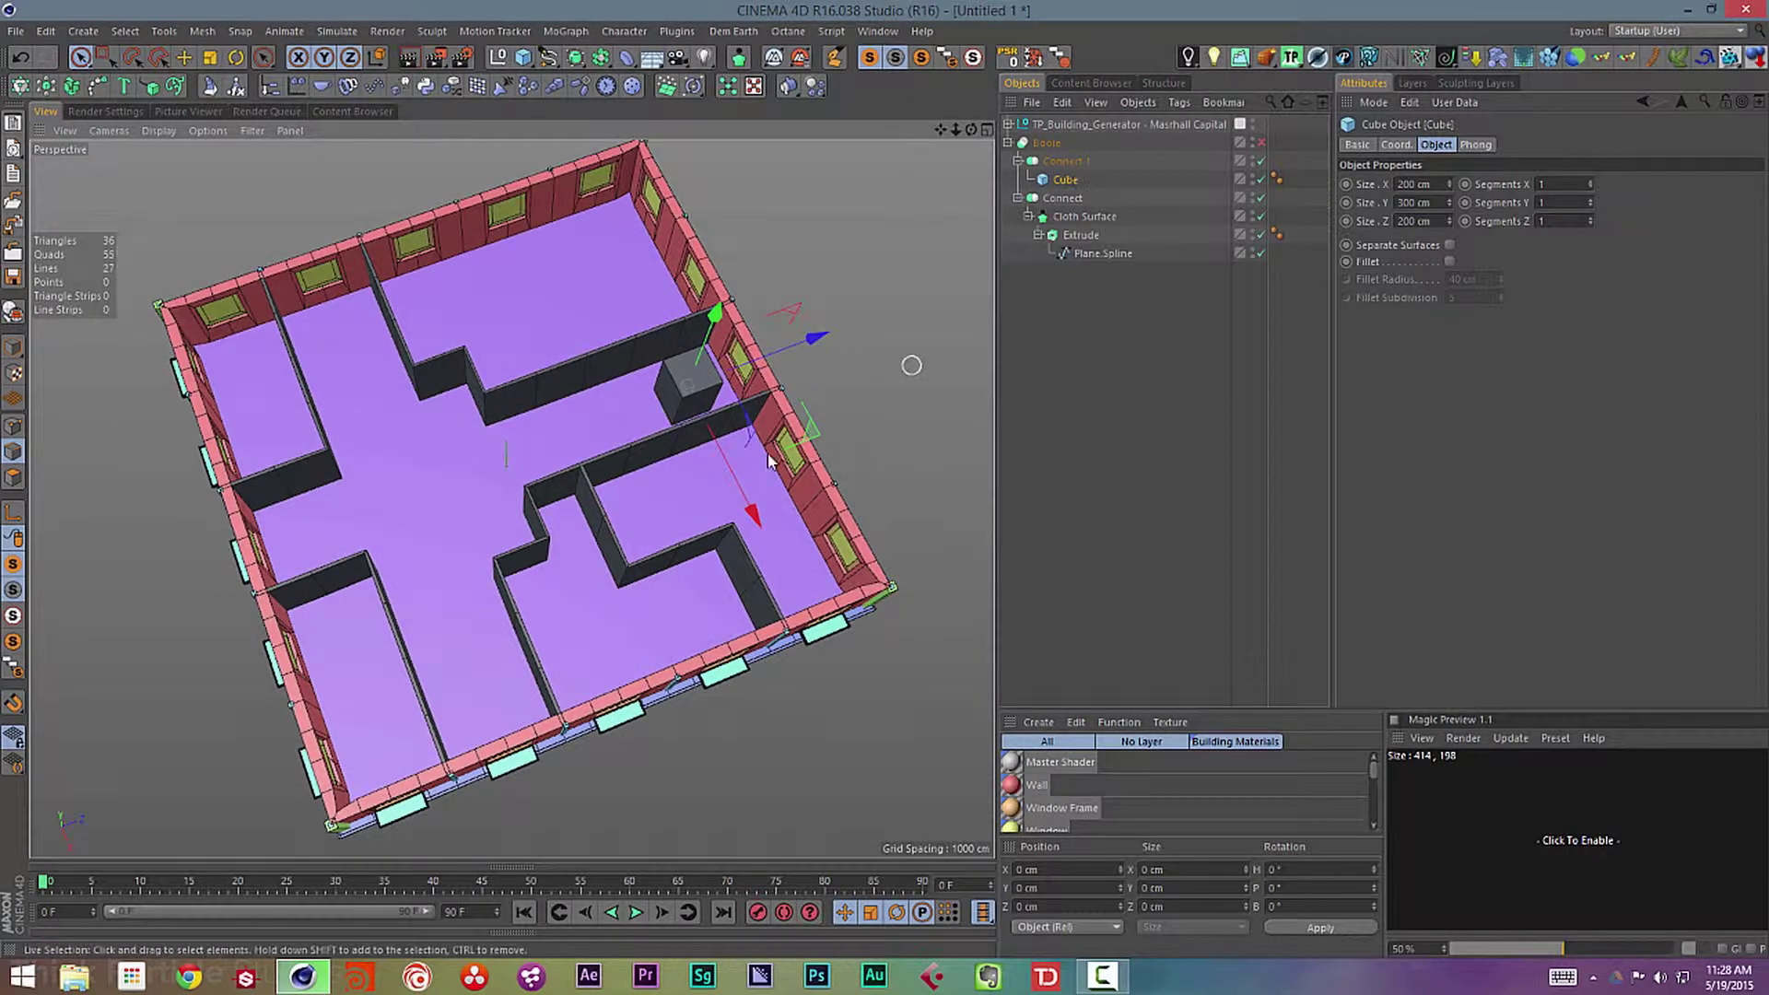
pyautogui.moveTo(736, 488)
pyautogui.keyDown('ctrl'); pyautogui.mouseDown()
pyautogui.moveTo(695, 441)
pyautogui.moveTo(737, 502)
pyautogui.moveTo(724, 453)
pyautogui.mouseUp(); pyautogui.keyUp('ctrl')
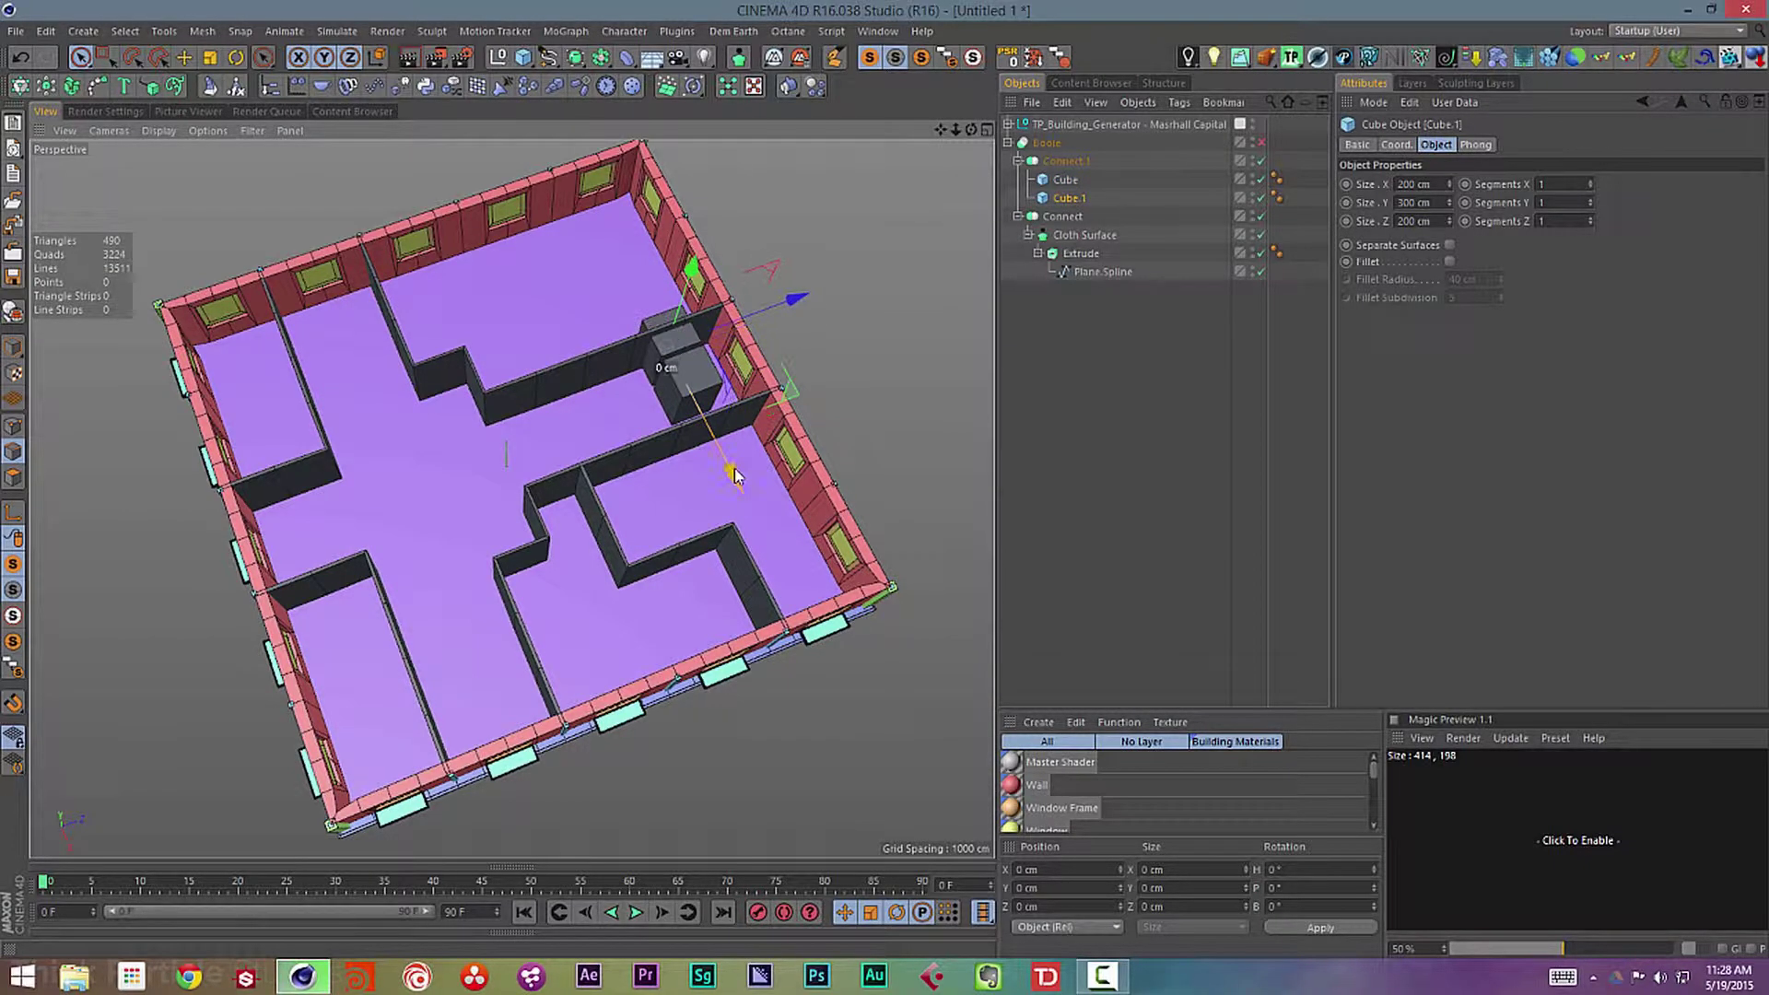
pyautogui.click(1064, 180)
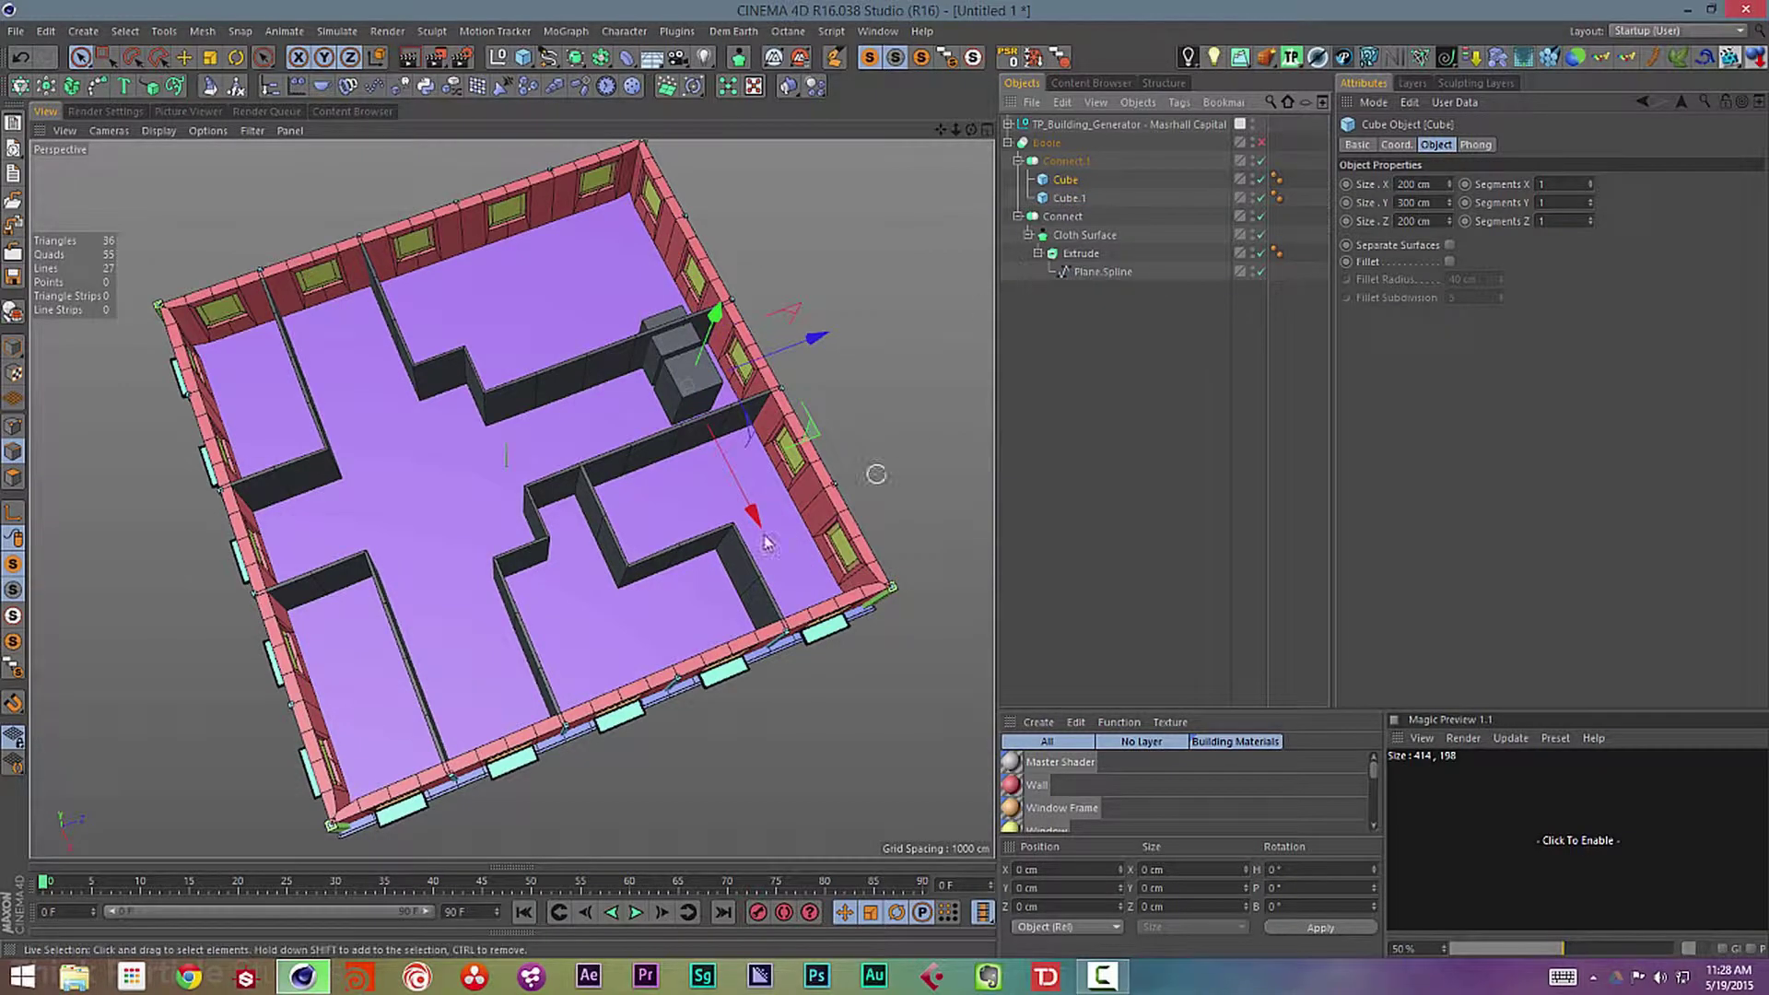
pyautogui.moveTo(750, 506)
pyautogui.mouseDown()
pyautogui.moveTo(781, 553)
pyautogui.moveTo(747, 510)
pyautogui.mouseUp()
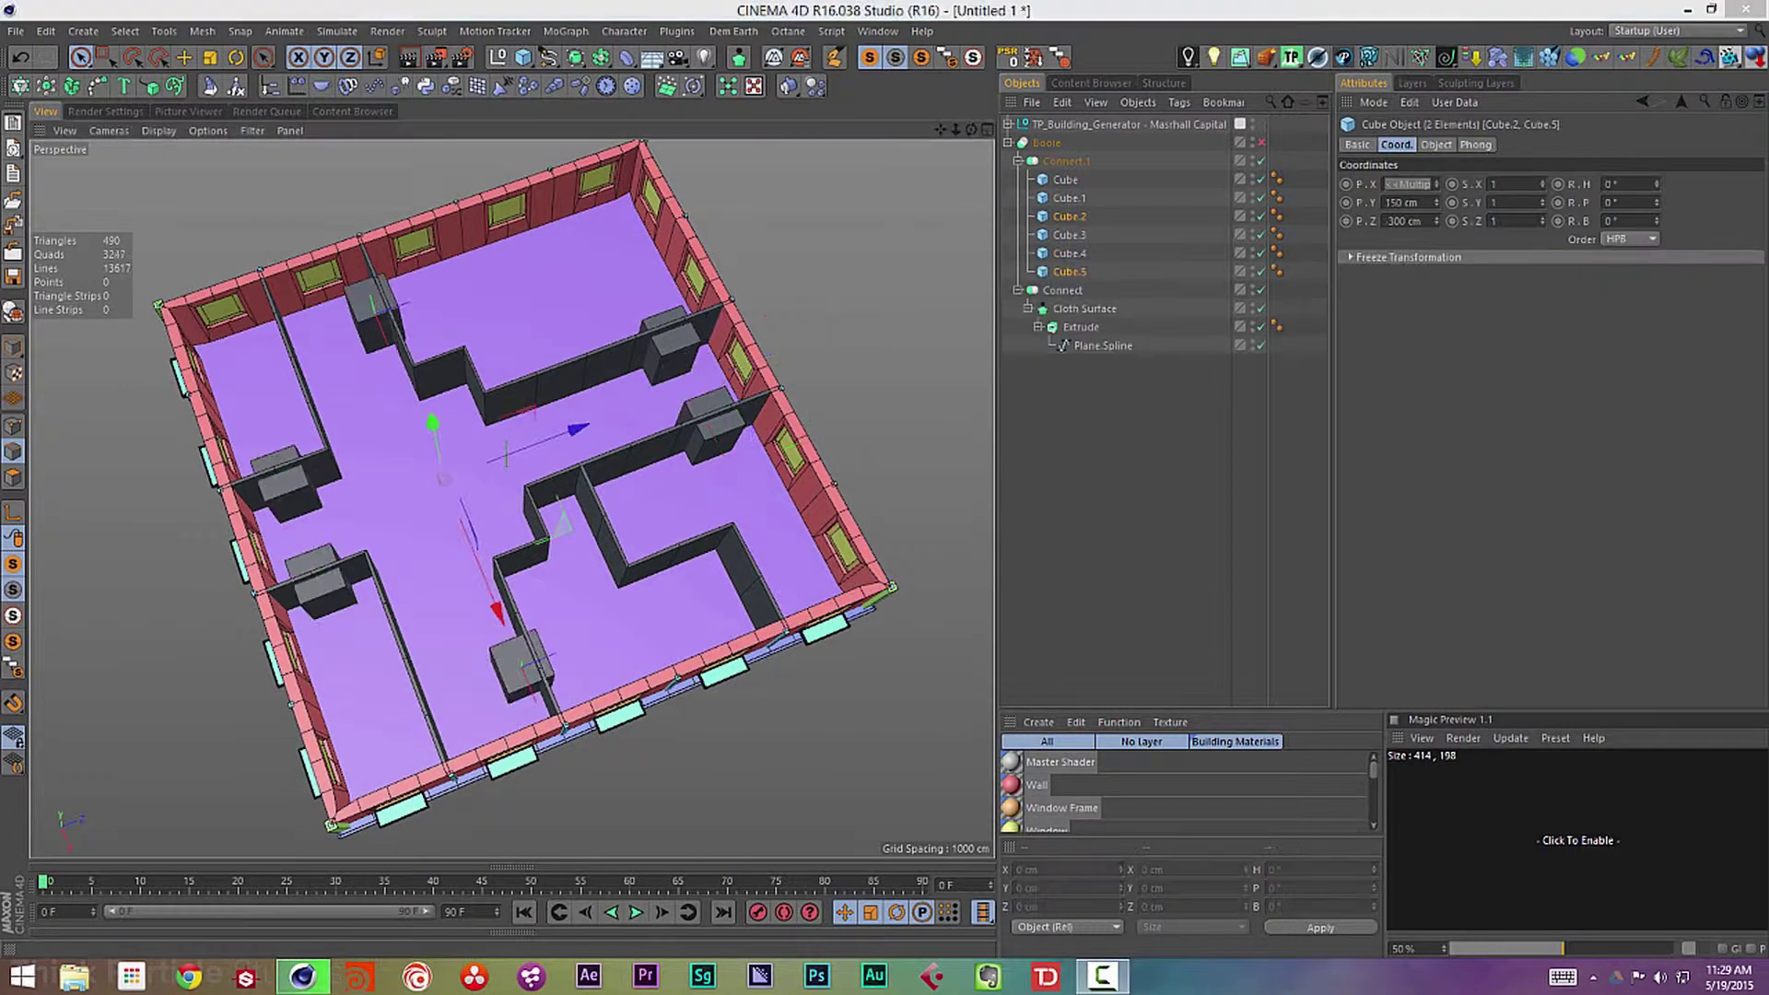
# - Turn the Boole back on and place the walls' Connect above the cubes' Connect so the cubes cut door openings
pyautogui.keyDown('alt'); pyautogui.moveTo(406, 581); pyautogui.dragTo(578, 525); pyautogui.keyUp('alt')
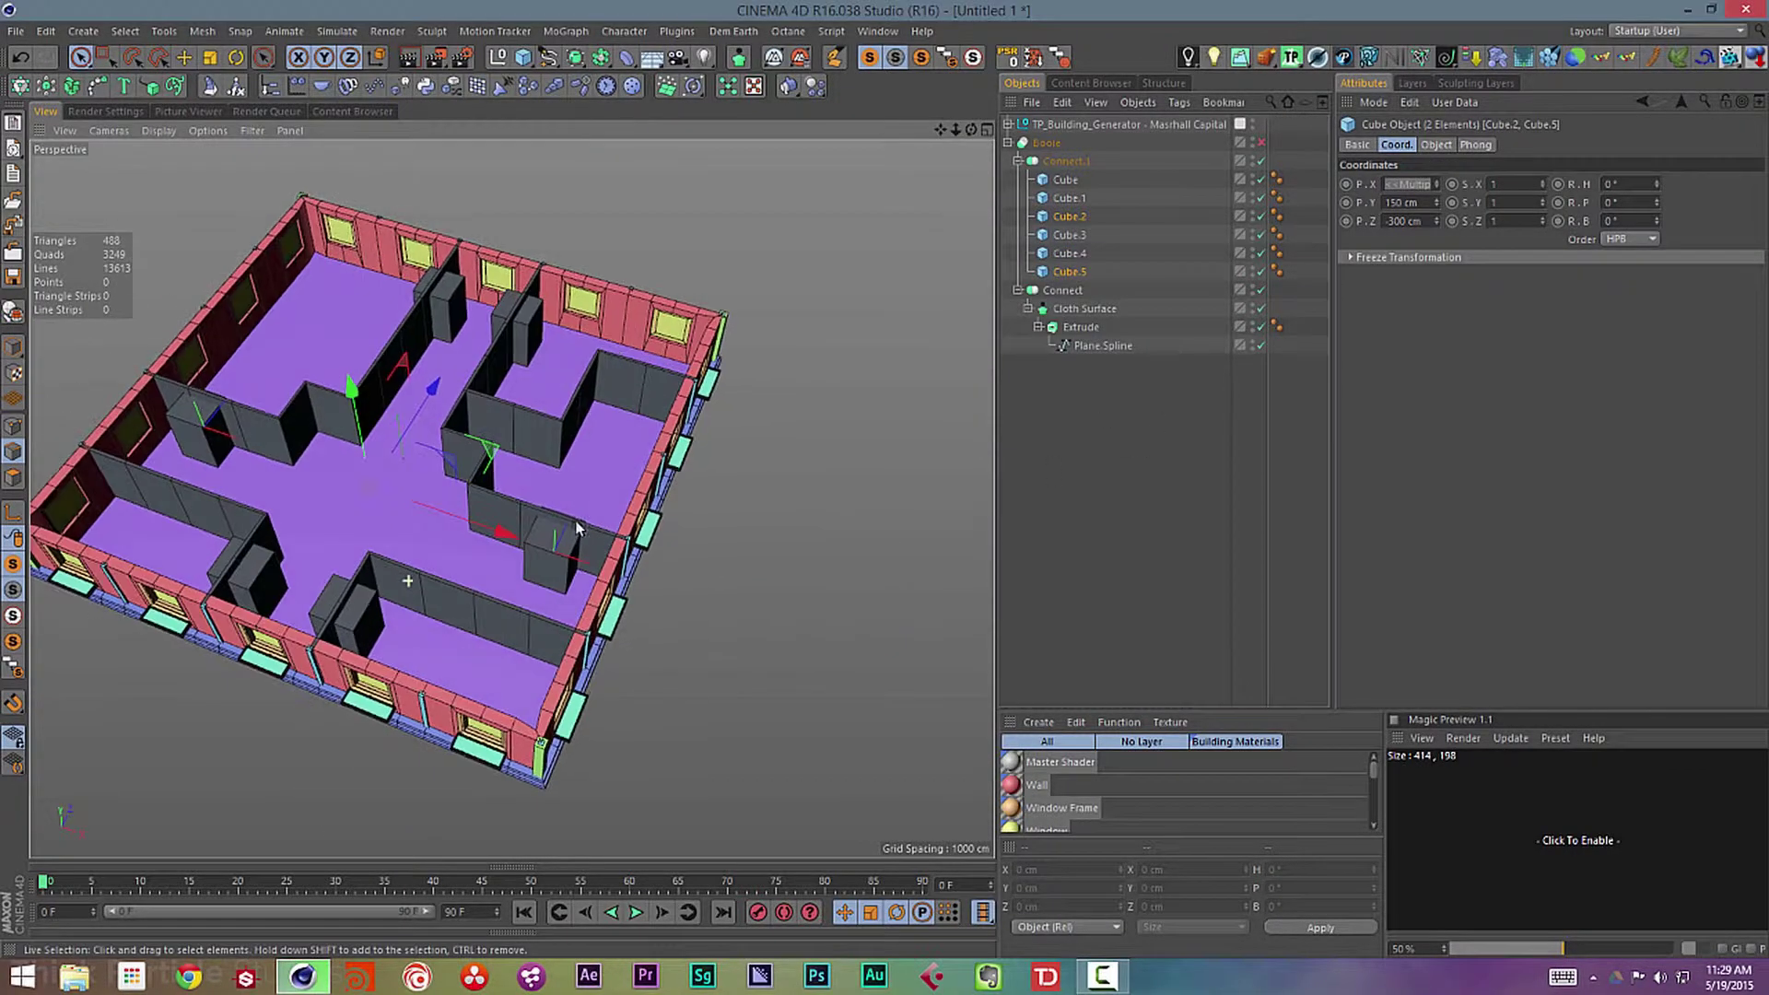
pyautogui.keyDown('alt'); pyautogui.moveTo(544, 492); pyautogui.dragTo(742, 527, button='middle'); pyautogui.keyUp('alt')
pyautogui.keyDown('alt'); pyautogui.moveTo(741, 527); pyautogui.dragTo(875, 509); pyautogui.keyUp('alt')
pyautogui.click(1260, 143)
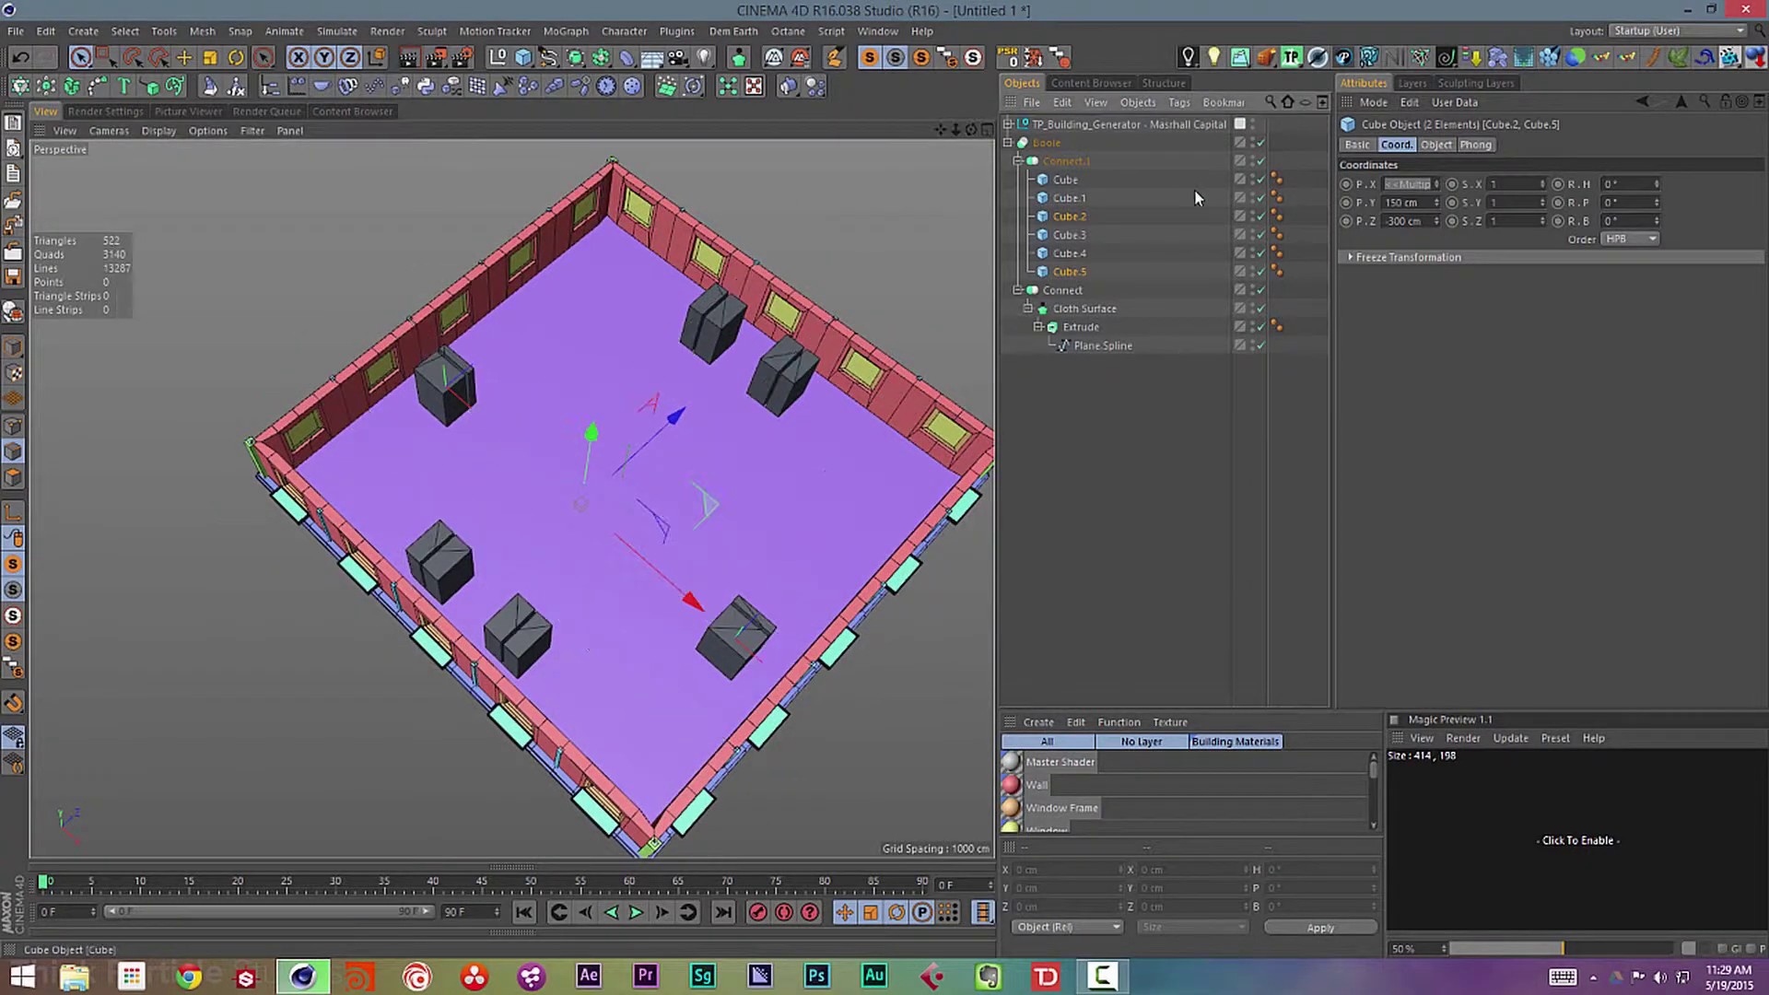
pyautogui.click(1079, 155)
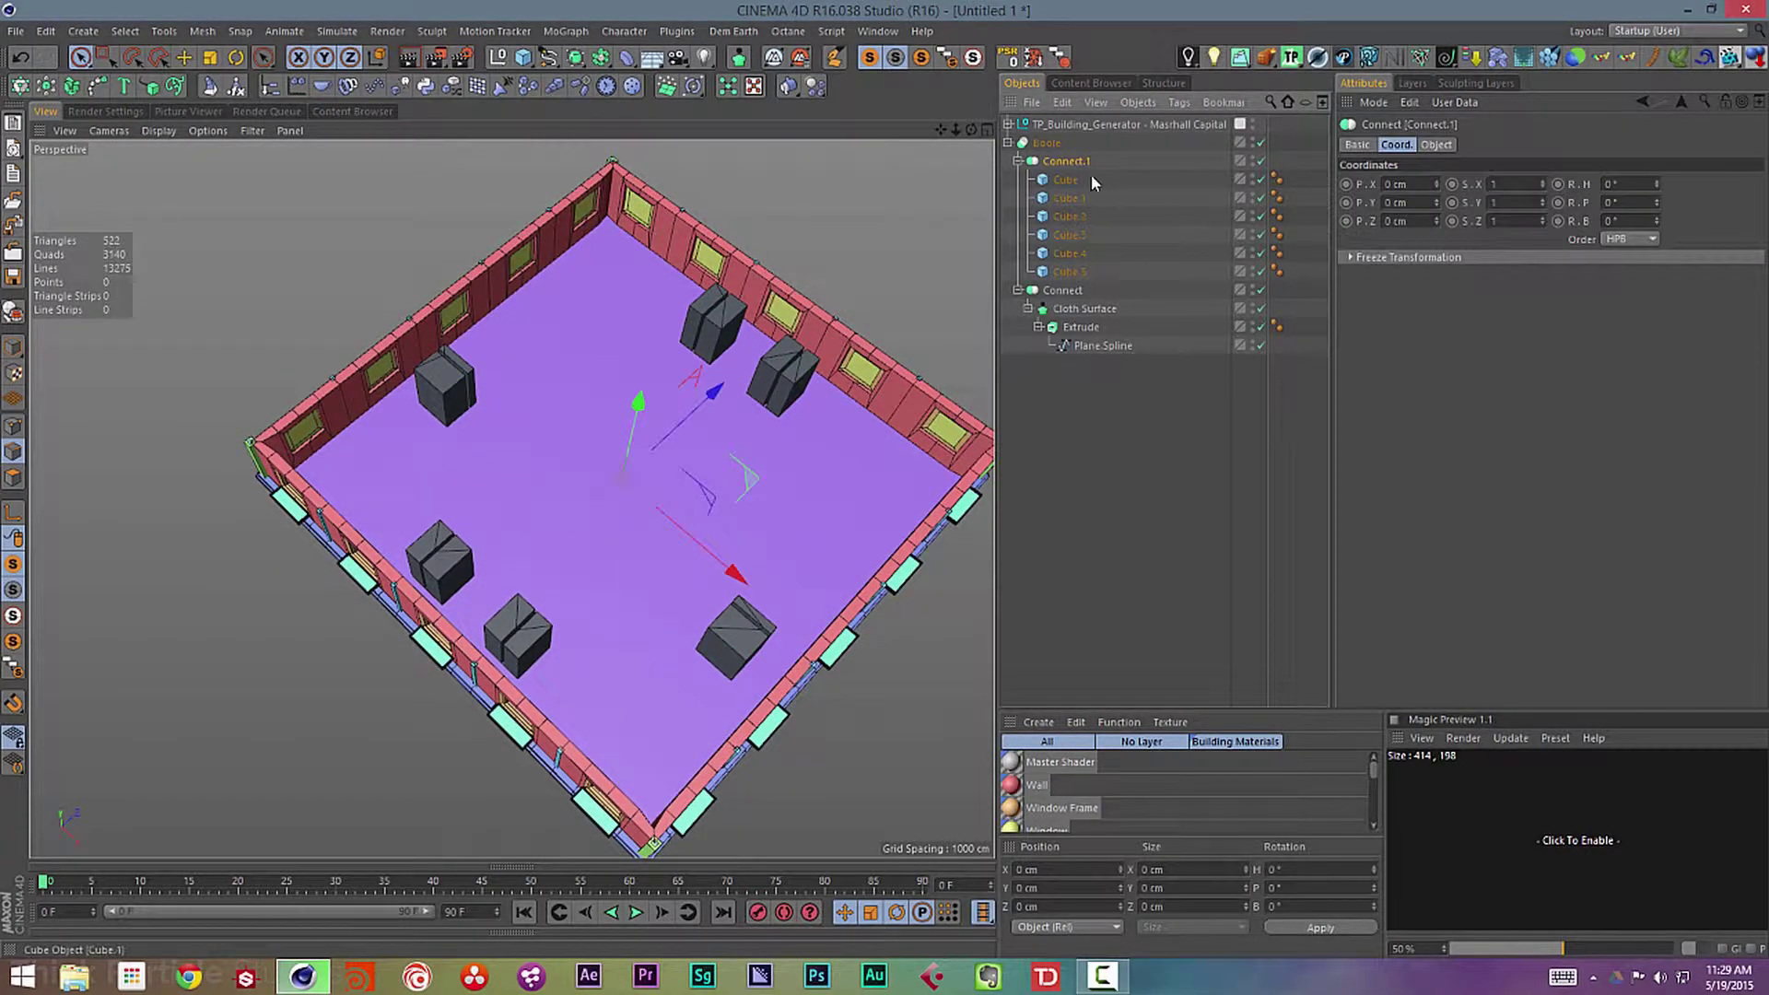
pyautogui.click(1018, 161)
pyautogui.click(1017, 180)
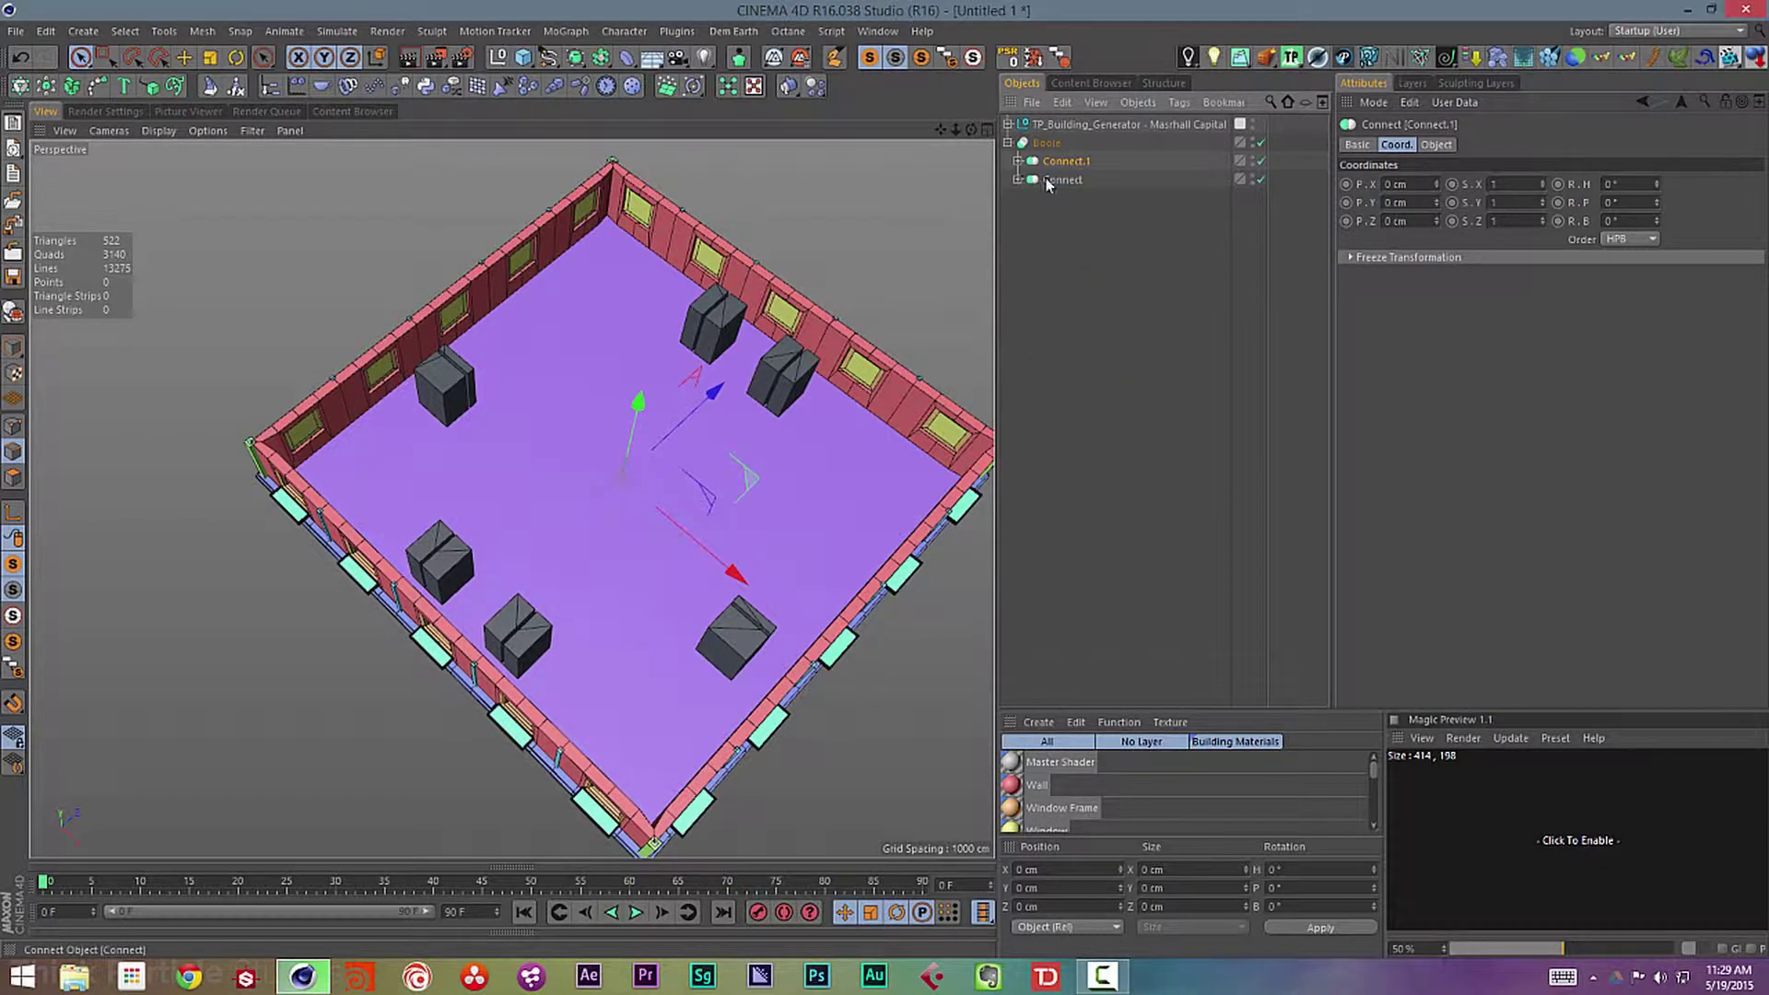
pyautogui.moveTo(1053, 152); pyautogui.dragTo(1061, 175)
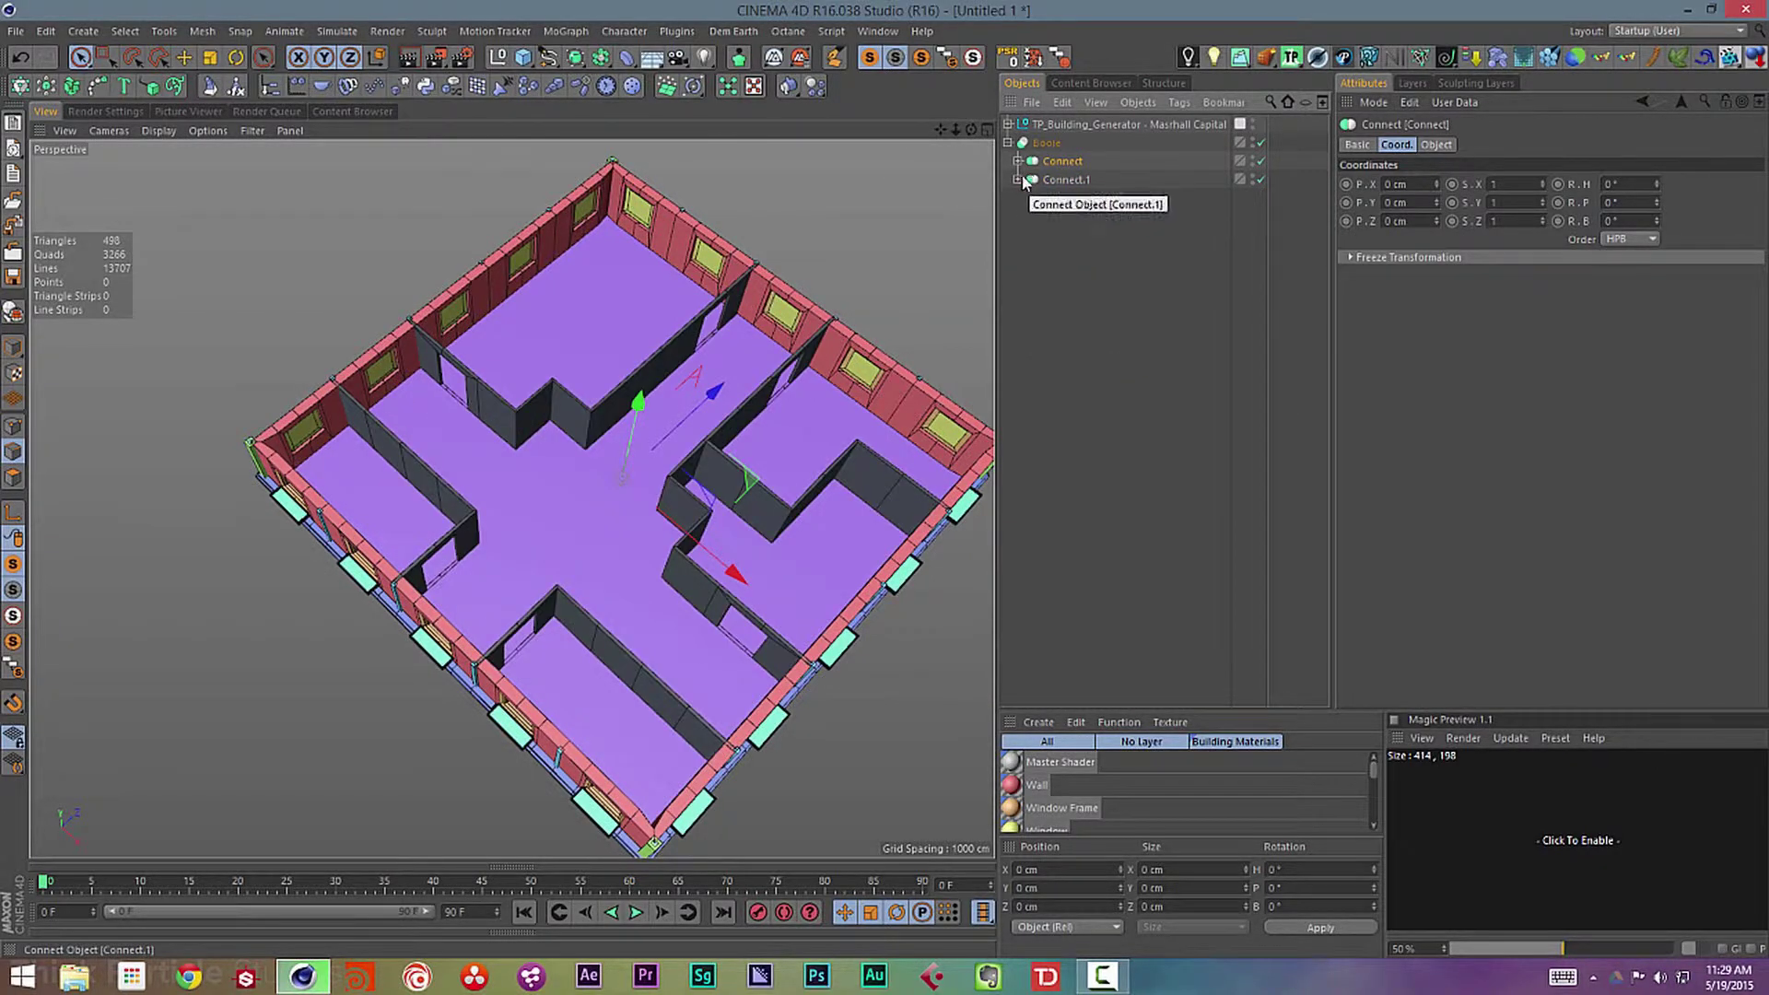
# - Rename the Connect object that holds the cubes as DoorSlots
pyautogui.click(1017, 180)
pyautogui.doubleClick(1059, 179)
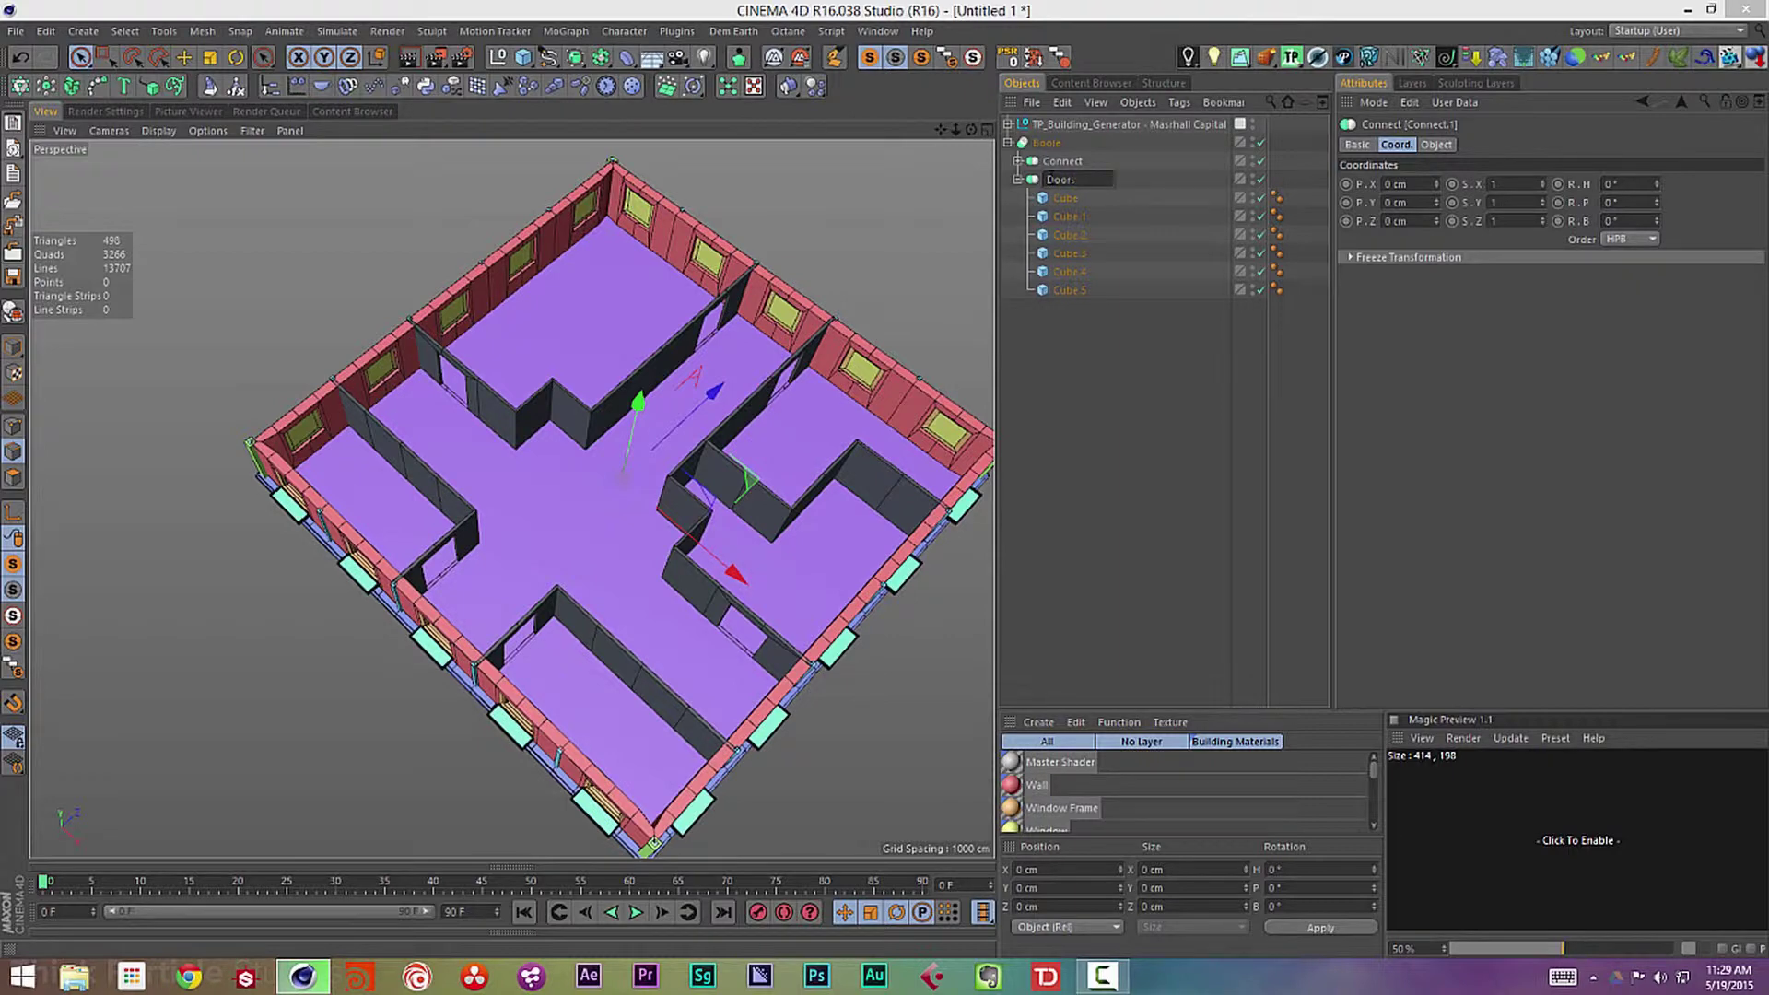
pyautogui.write('DoorSlots')
pyautogui.press('Return')
# - Rename the Connect object that holds the interior walls as Walls and collapse both groups
pyautogui.click(1018, 161)
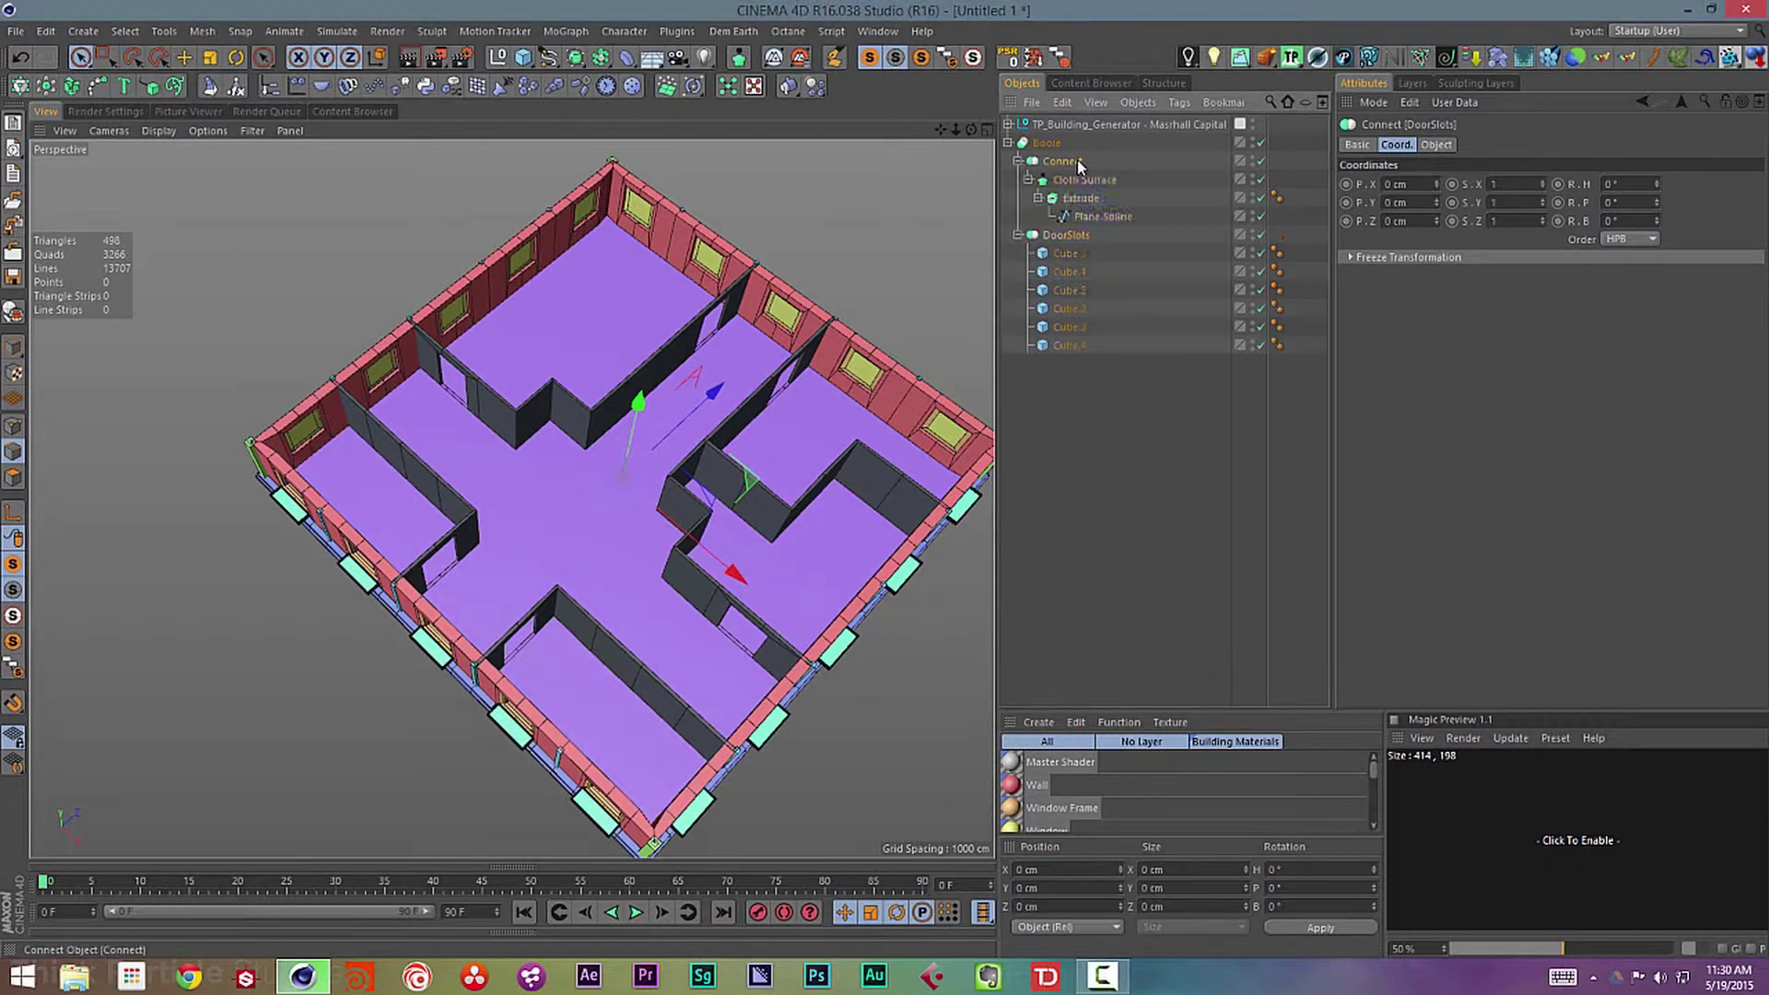
pyautogui.doubleClick(1064, 161)
pyautogui.write('Walls')
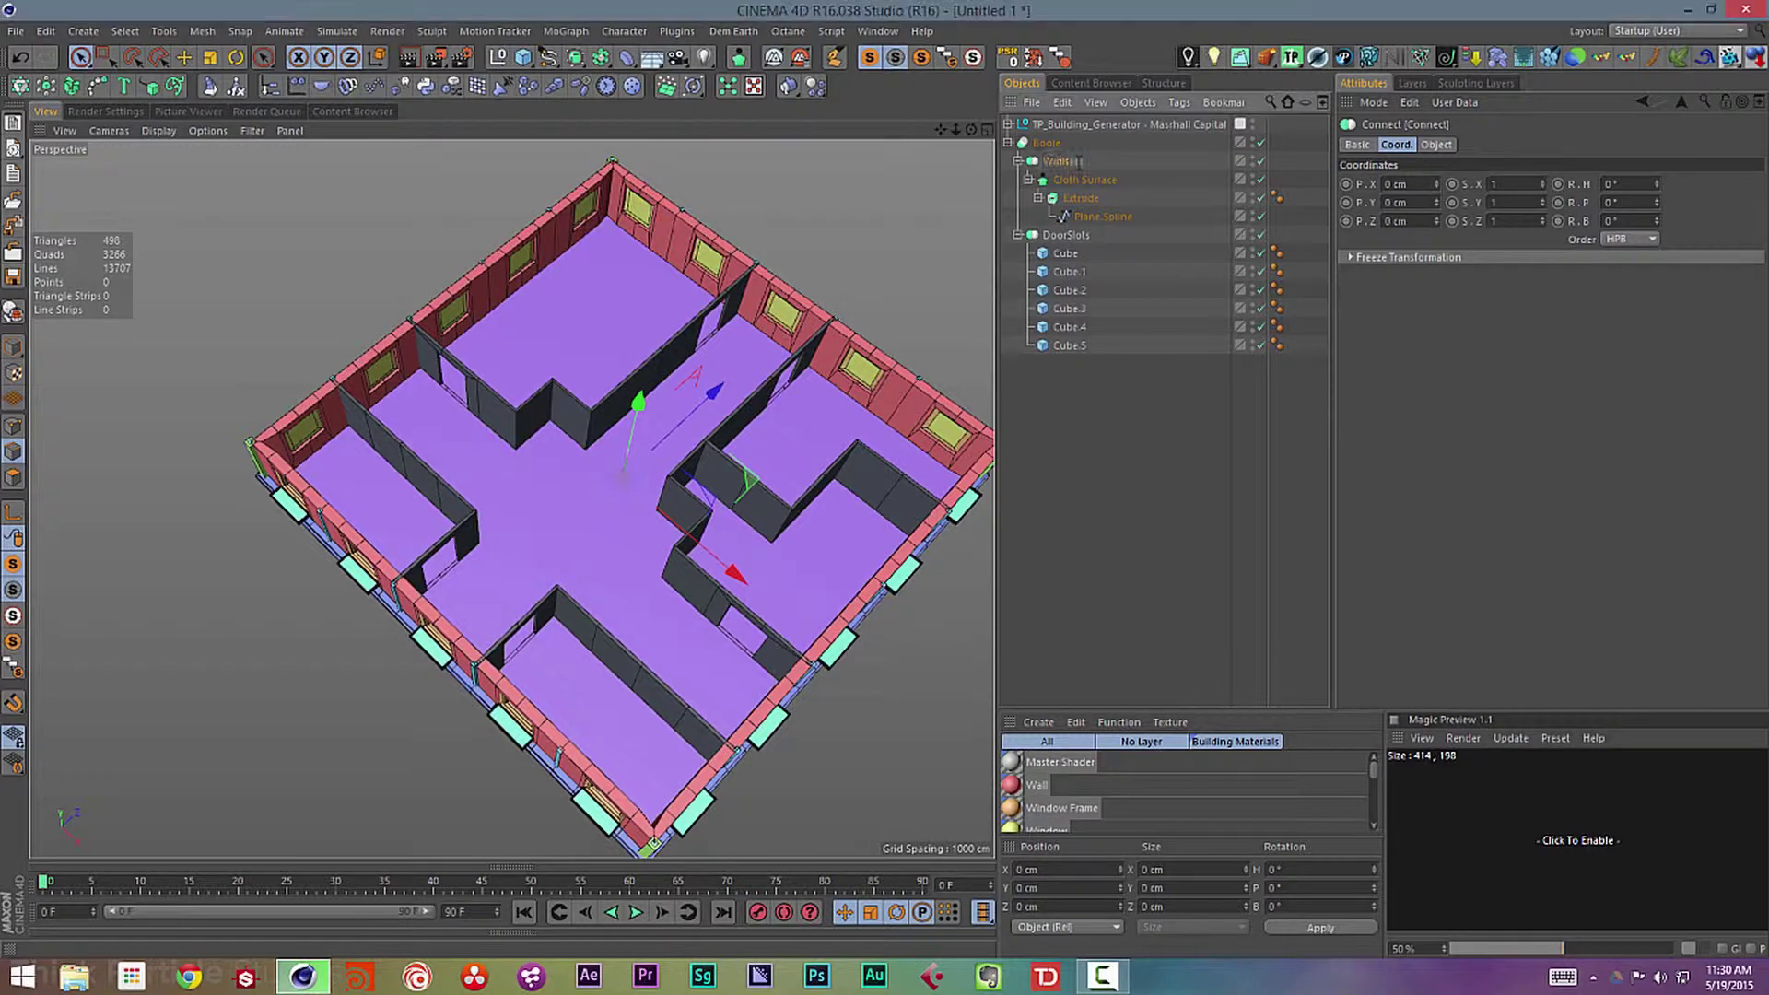
pyautogui.press('Return')
pyautogui.click(1018, 161)
pyautogui.click(1018, 180)
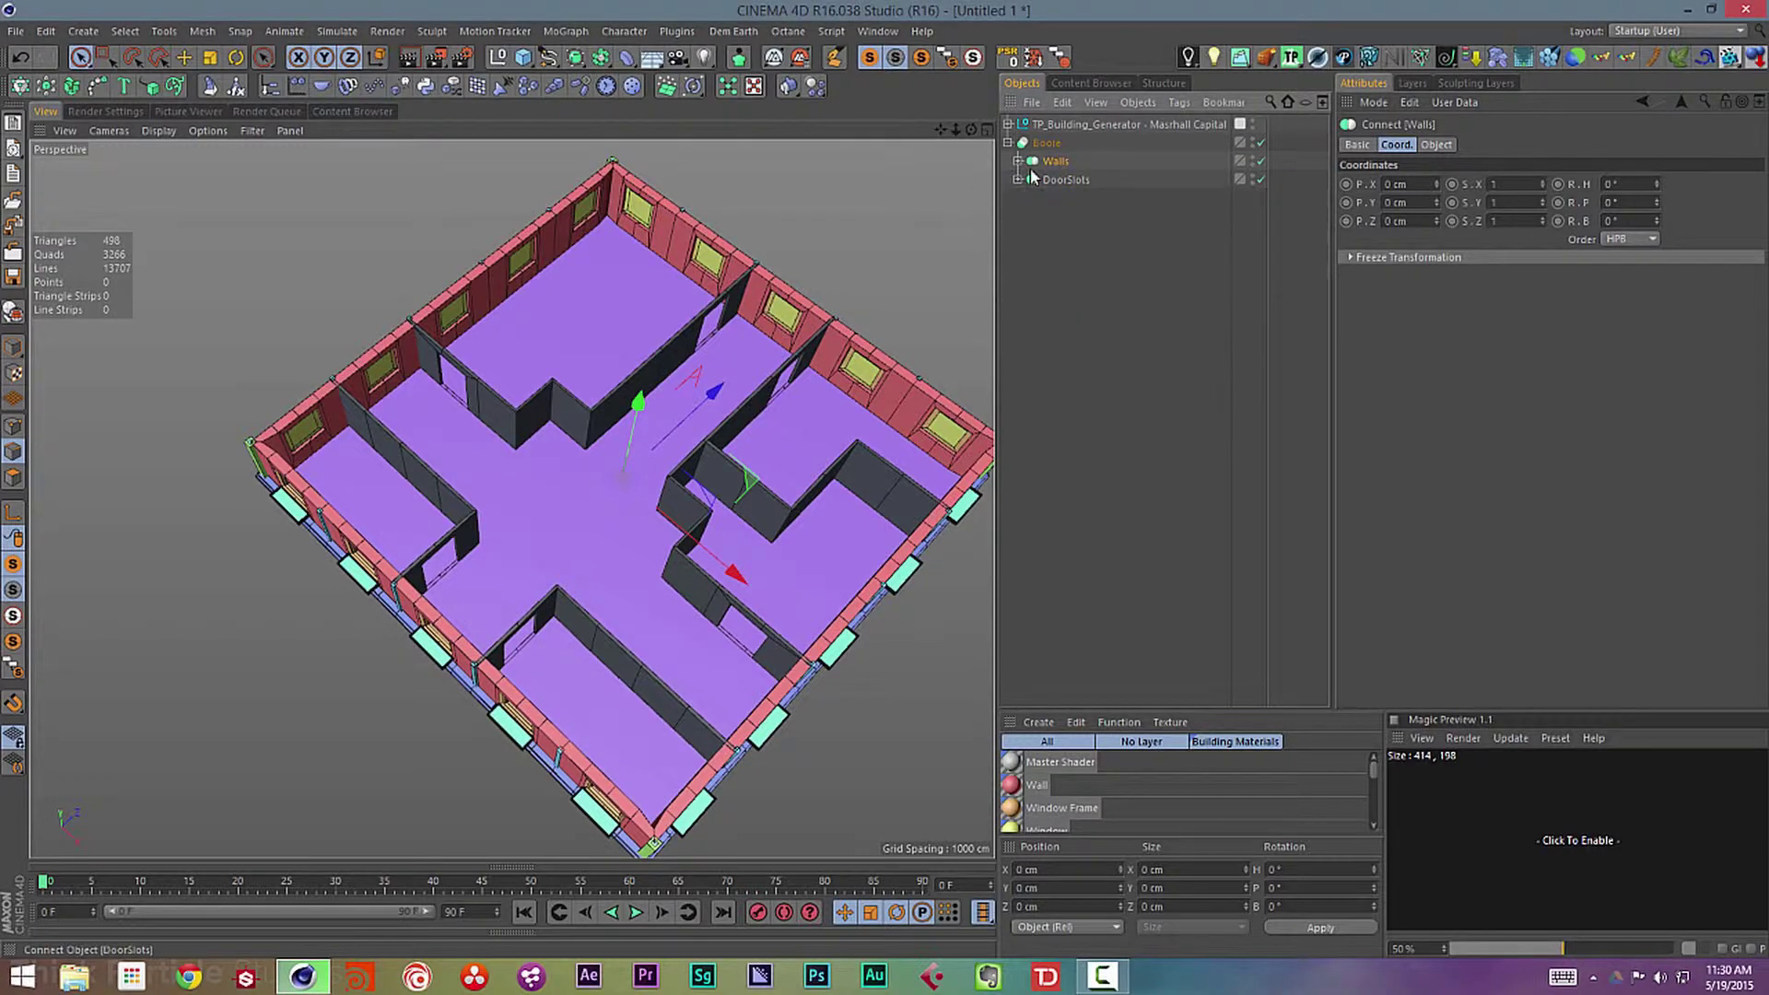
# - Turn the Boole's High Quality option off and back on to compare the mesh around the door openings up close
pyautogui.click(1047, 142)
pyautogui.click(1436, 145)
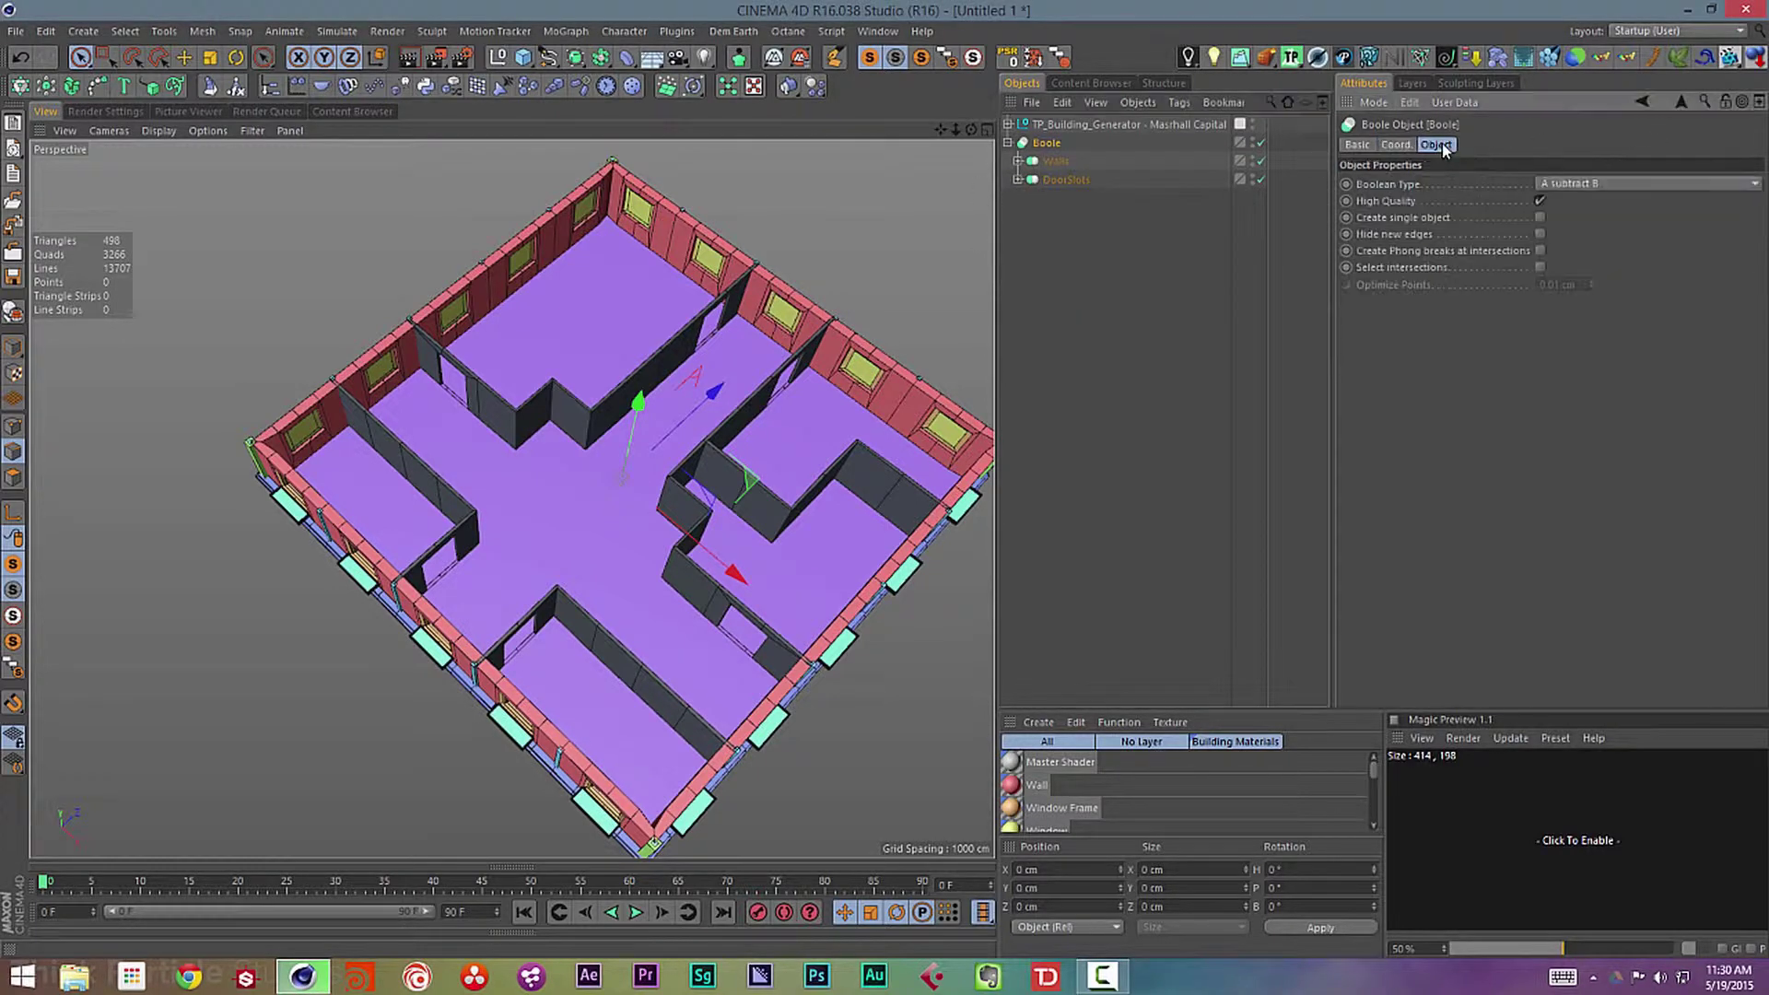
pyautogui.scroll(10, 639, 451)
pyautogui.keyDown('alt'); pyautogui.moveTo(471, 400); pyautogui.dragTo(341, 395); pyautogui.keyUp('alt')
pyautogui.click(1540, 202)
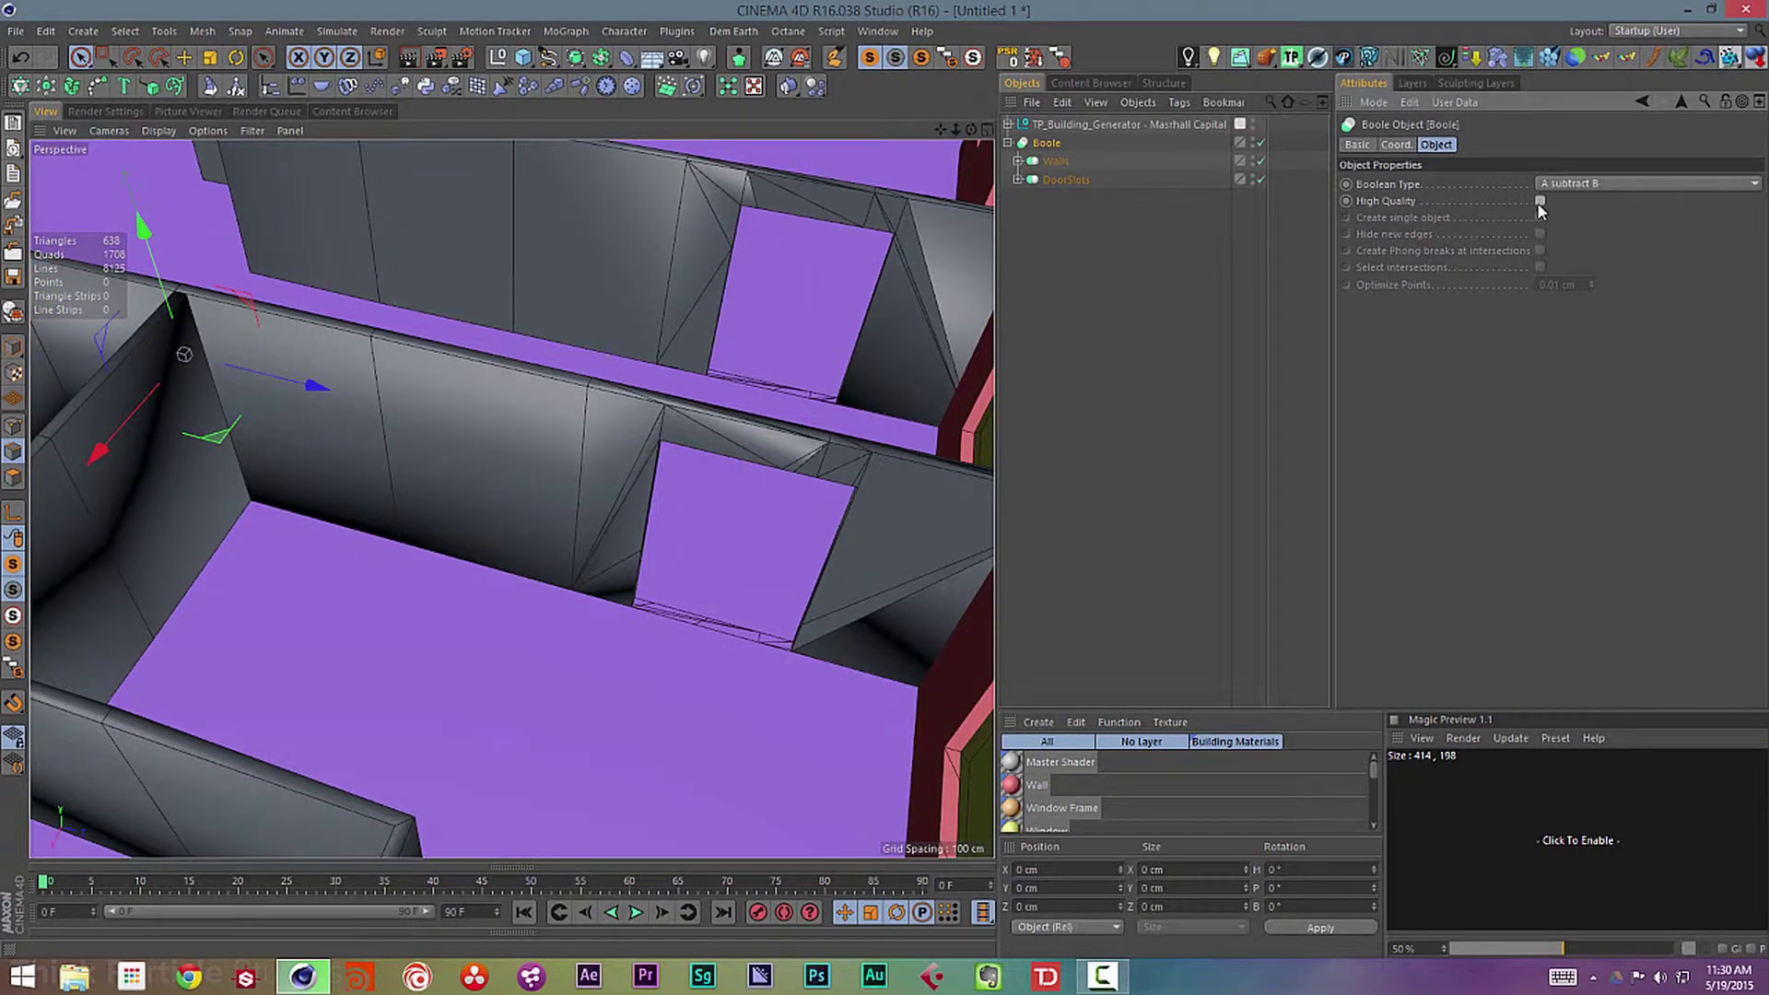
pyautogui.click(1539, 201)
# - Examine the door openings and the room layout from several sides of the building
pyautogui.scroll(-5, 501, 471)
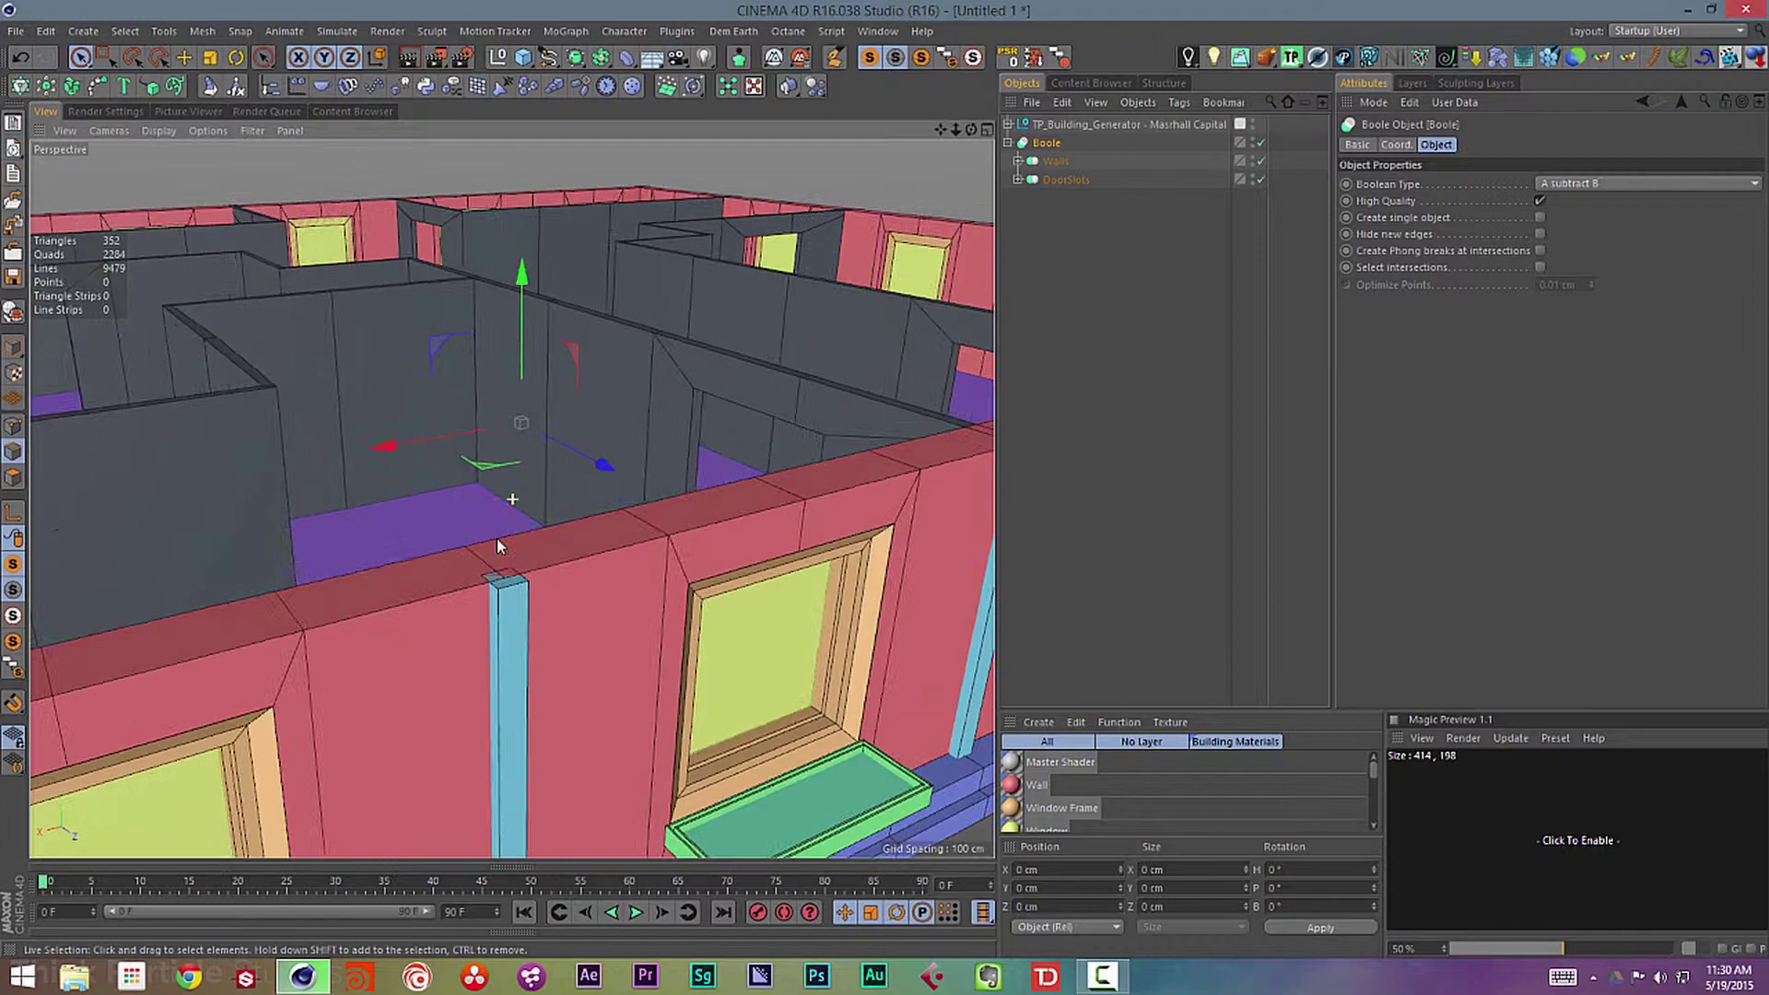
pyautogui.moveTo(497, 539)
pyautogui.keyDown('alt'); pyautogui.mouseDown()
pyautogui.moveTo(560, 576)
pyautogui.moveTo(914, 592)
pyautogui.mouseUp(); pyautogui.keyUp('alt')
pyautogui.moveTo(715, 564)
pyautogui.keyDown('alt'); pyautogui.mouseDown()
pyautogui.moveTo(781, 589)
pyautogui.moveTo(982, 549)
pyautogui.moveTo(924, 620)
pyautogui.mouseUp(); pyautogui.keyUp('alt')
pyautogui.keyDown('alt'); pyautogui.moveTo(373, 553); pyautogui.dragTo(688, 584, button='middle'); pyautogui.keyUp('alt')
pyautogui.scroll(-4, 454, 703)
pyautogui.keyDown('alt'); pyautogui.moveTo(454, 704); pyautogui.dragTo(642, 586); pyautogui.keyUp('alt')
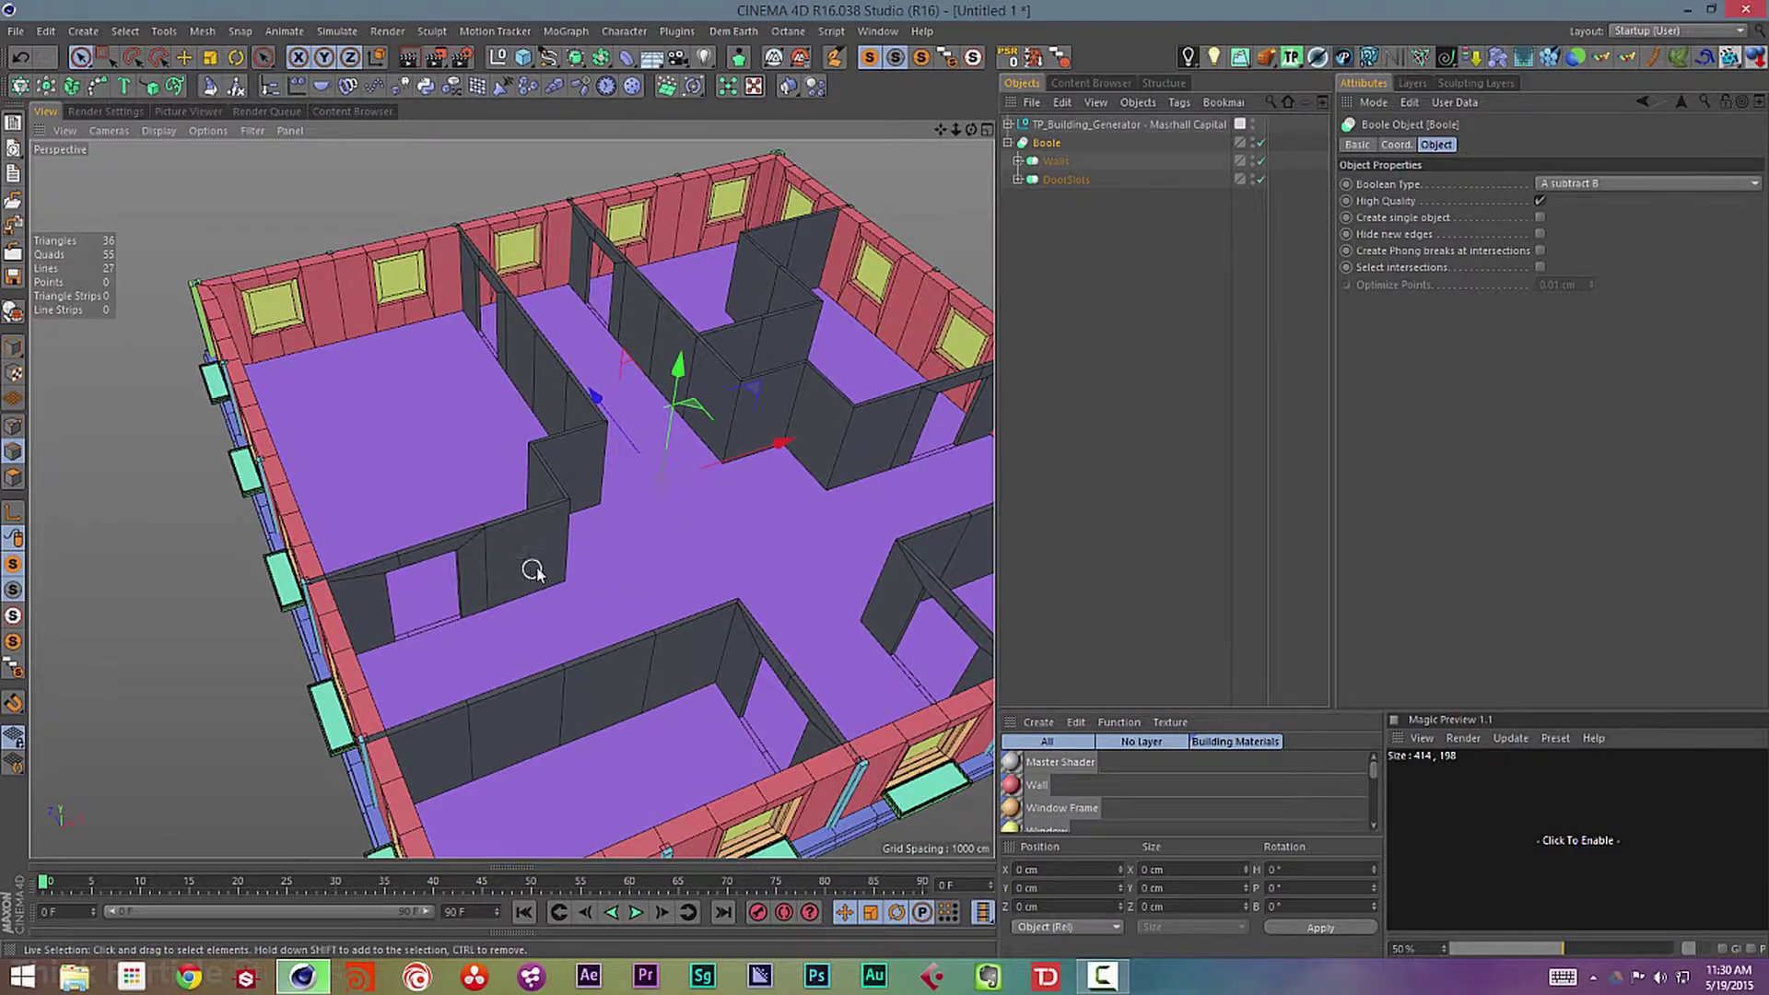
# - Examine the room layout from above and the spline inside the Walls object's hierarchy
pyautogui.moveTo(533, 571)
pyautogui.keyDown('alt'); pyautogui.mouseDown()
pyautogui.moveTo(530, 594)
pyautogui.moveTo(522, 580)
pyautogui.mouseUp(); pyautogui.keyUp('alt')
pyautogui.scroll(5, 573, 557)
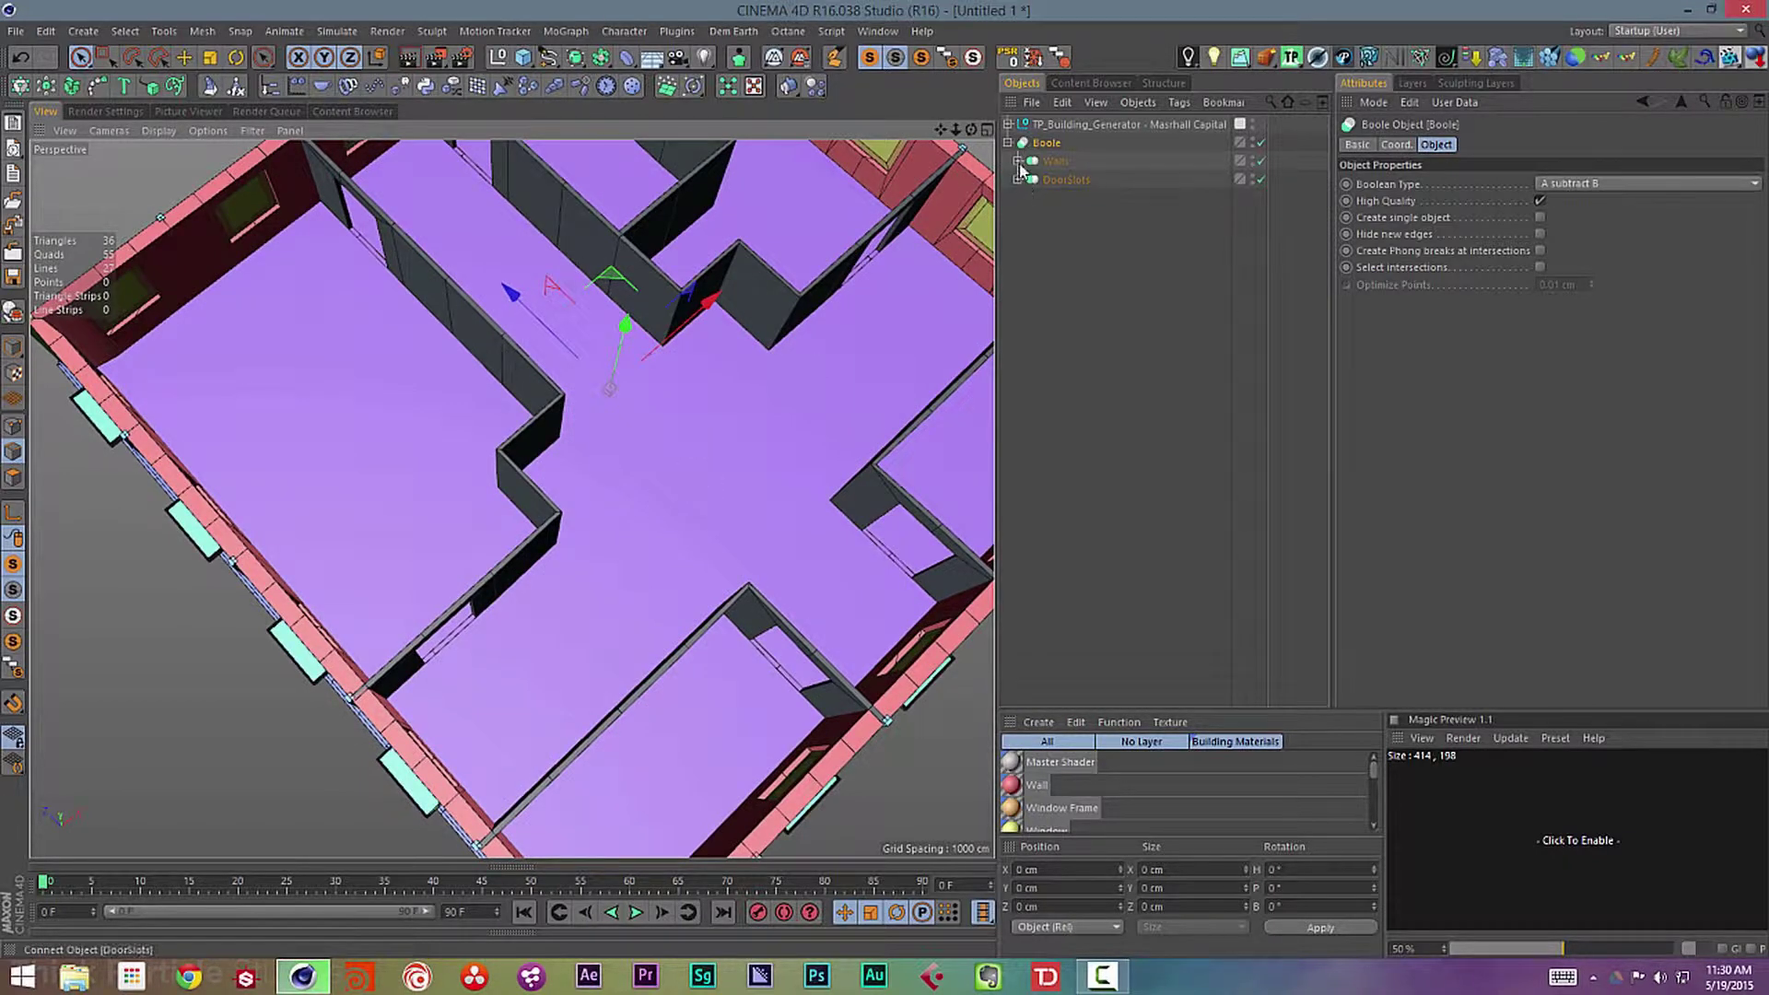
pyautogui.click(1018, 161)
pyautogui.click(1103, 216)
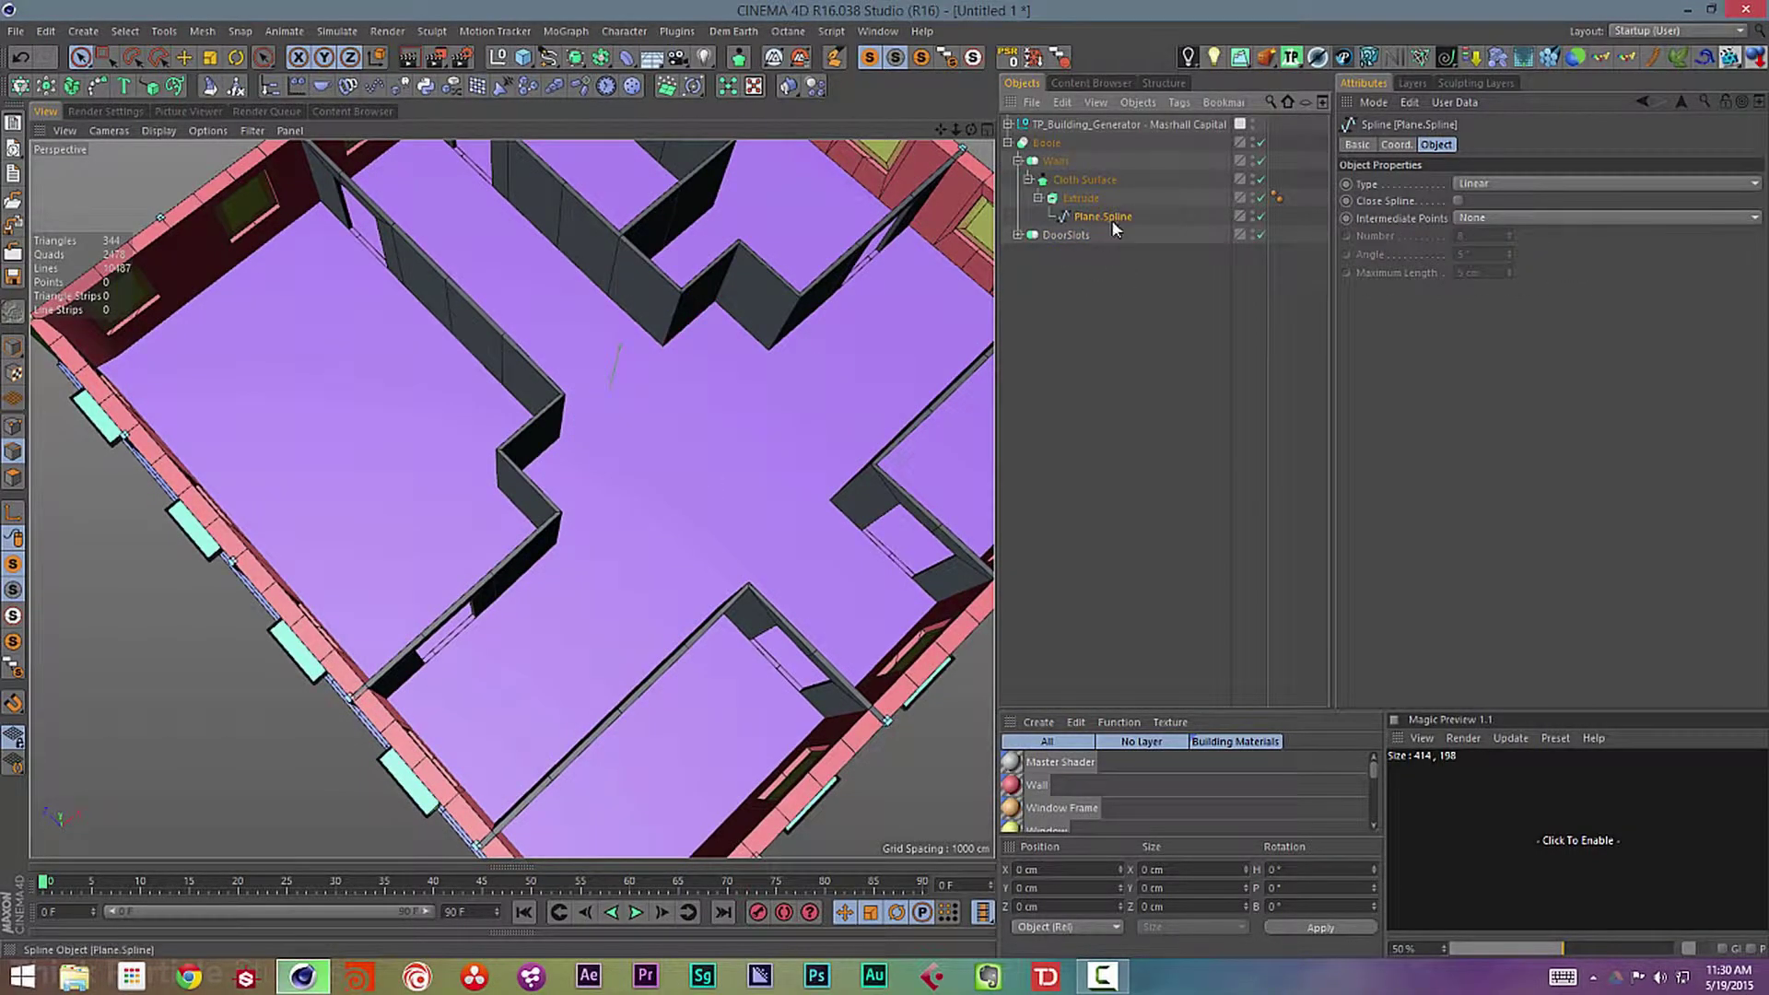
pyautogui.keyDown('alt'); pyautogui.moveTo(643, 469); pyautogui.dragTo(521, 395); pyautogui.keyUp('alt')
pyautogui.moveTo(651, 544)
pyautogui.keyDown('alt'); pyautogui.mouseDown()
pyautogui.moveTo(506, 525)
pyautogui.moveTo(645, 535)
pyautogui.mouseUp(); pyautogui.keyUp('alt')
pyautogui.click(1045, 143)
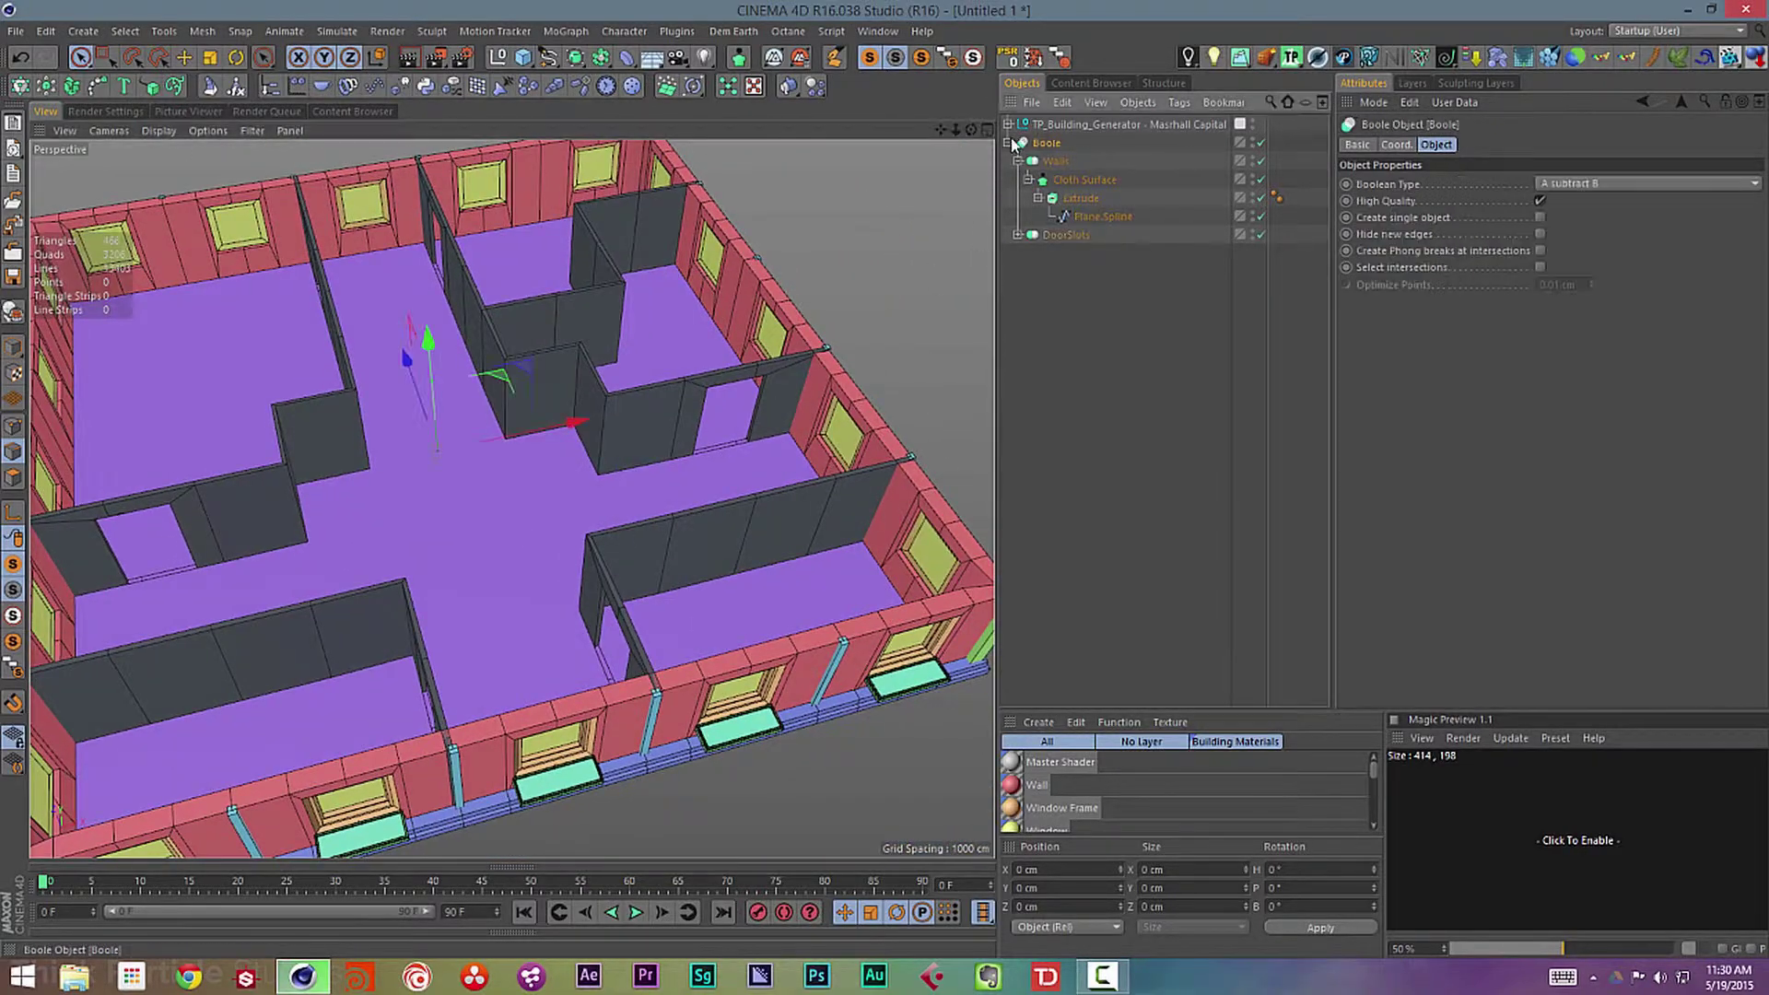
pyautogui.click(1017, 143)
pyautogui.keyDown('alt'); pyautogui.moveTo(341, 398); pyautogui.dragTo(265, 446); pyautogui.keyUp('alt')
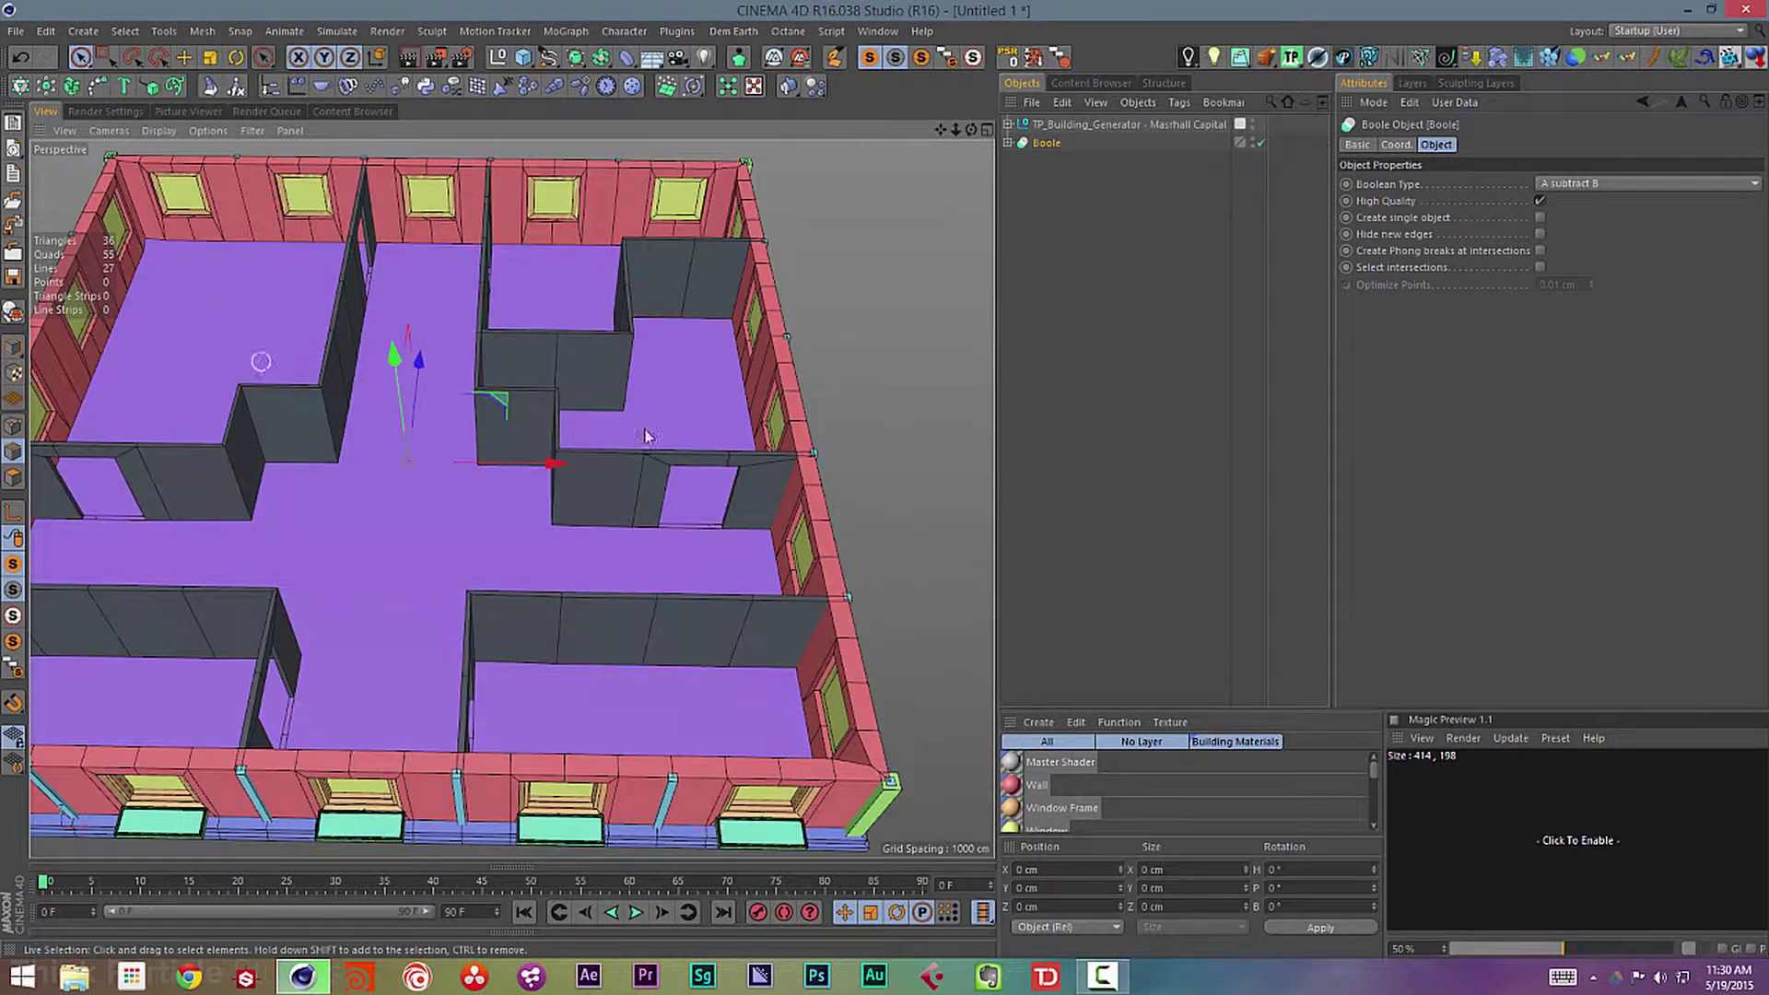
# - Add a plane object with 8 width segments and 5 height segments
pyautogui.click(1252, 124)
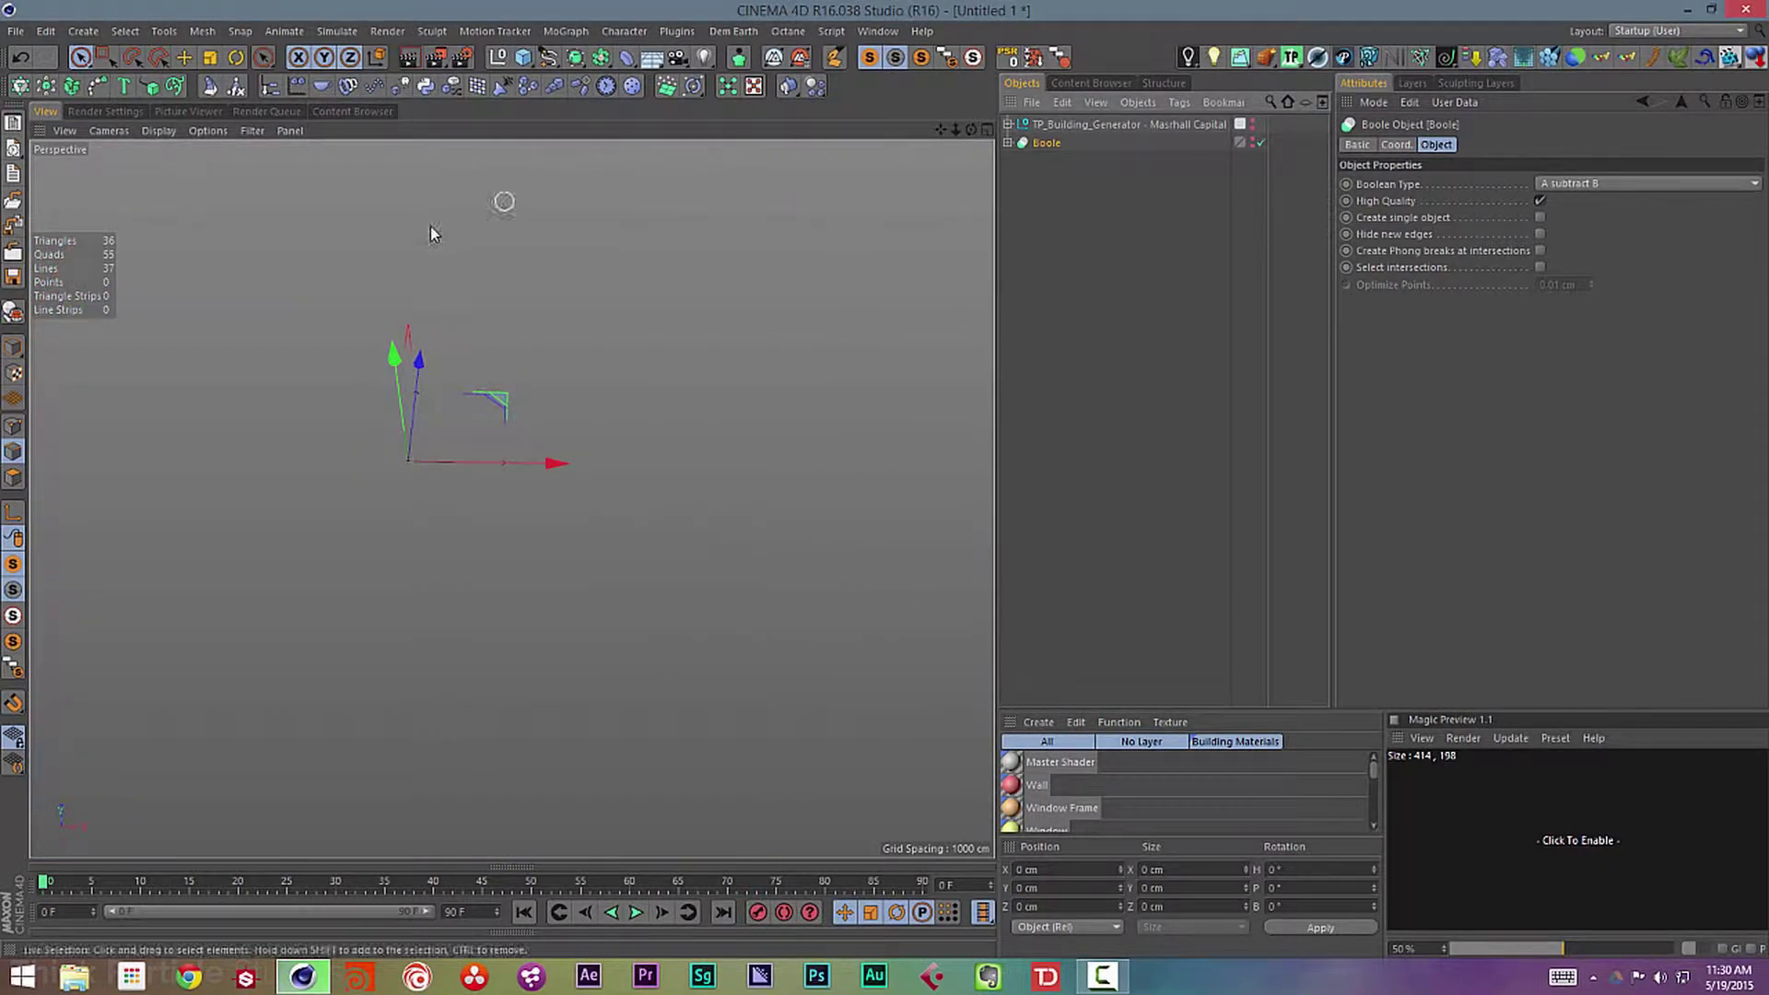
pyautogui.moveTo(522, 61); pyautogui.dragTo(681, 116)
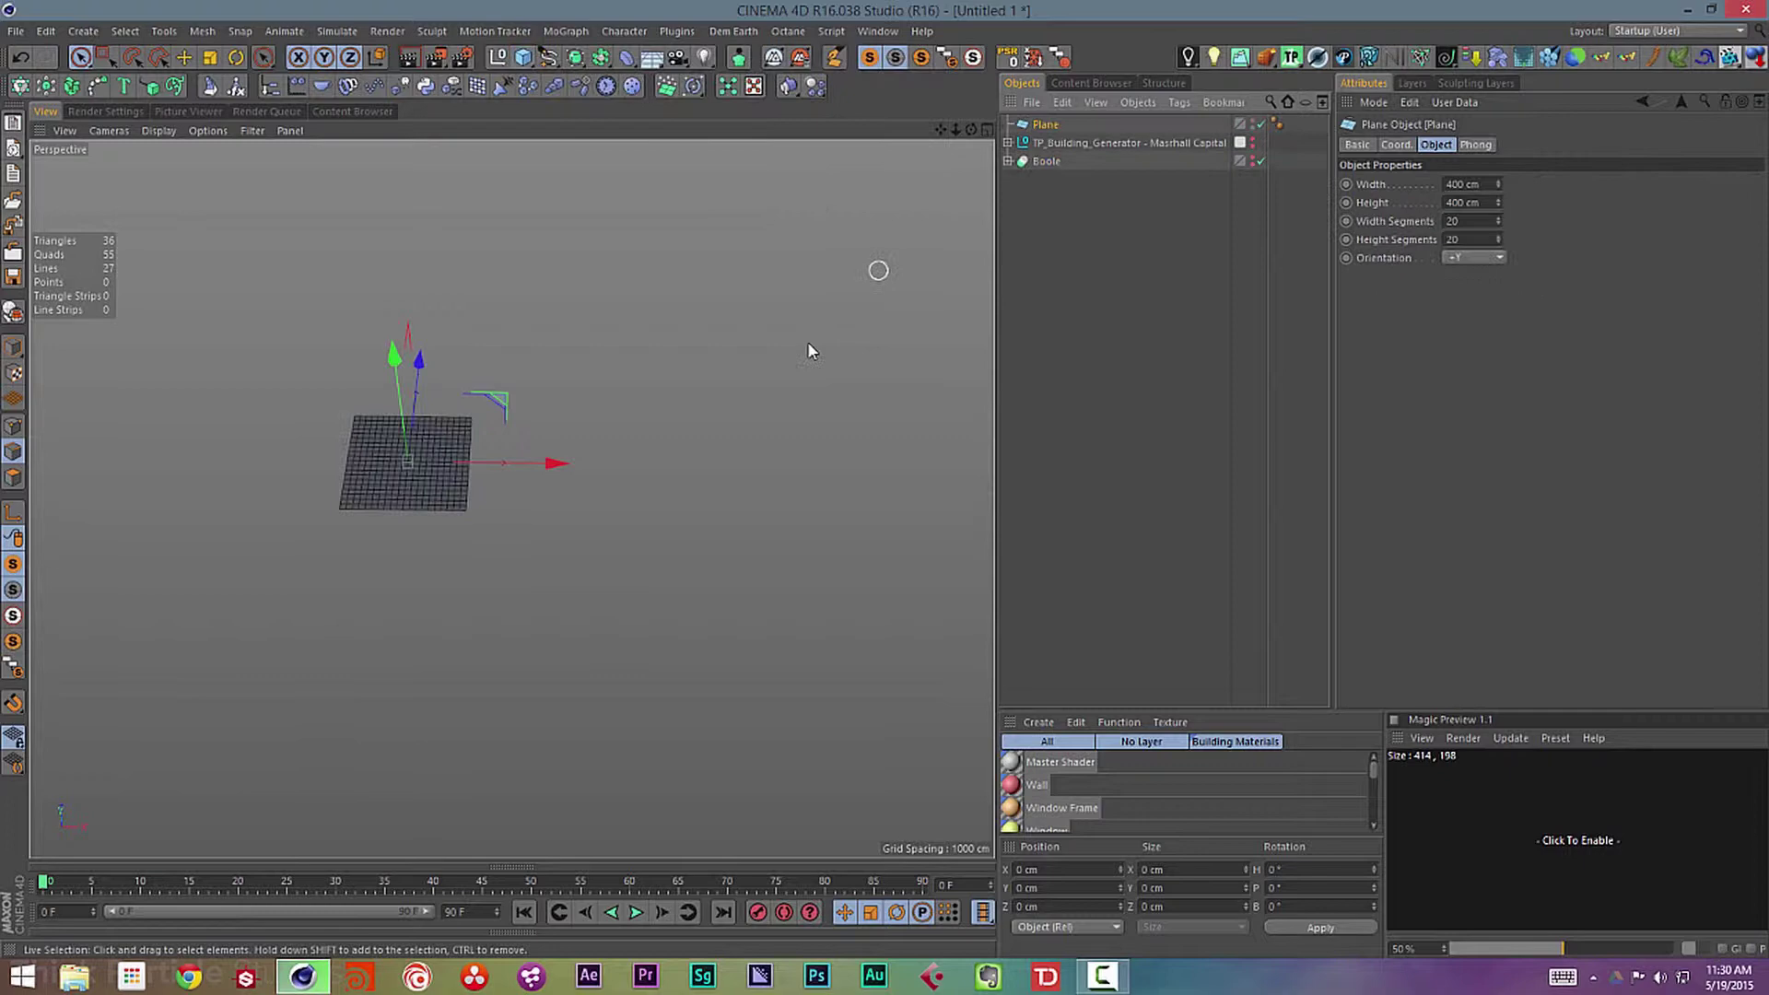
pyautogui.click(1252, 143)
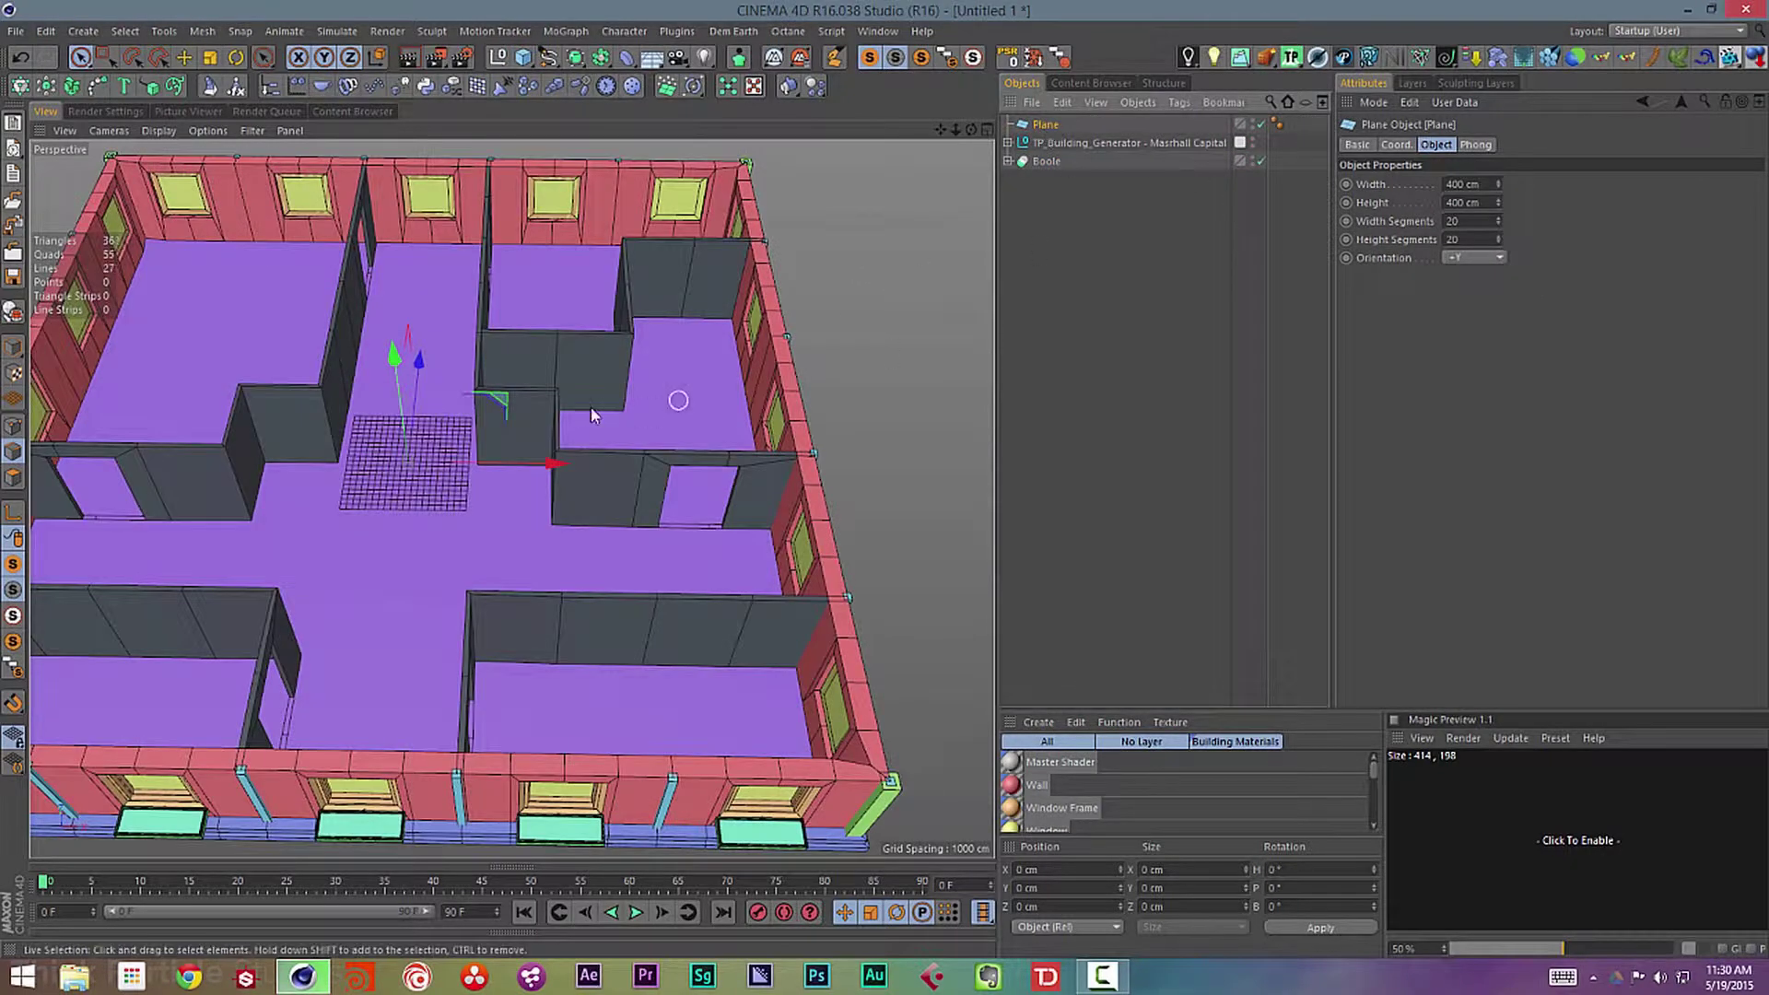
pyautogui.moveTo(1466, 222); pyautogui.dragTo(1433, 276)
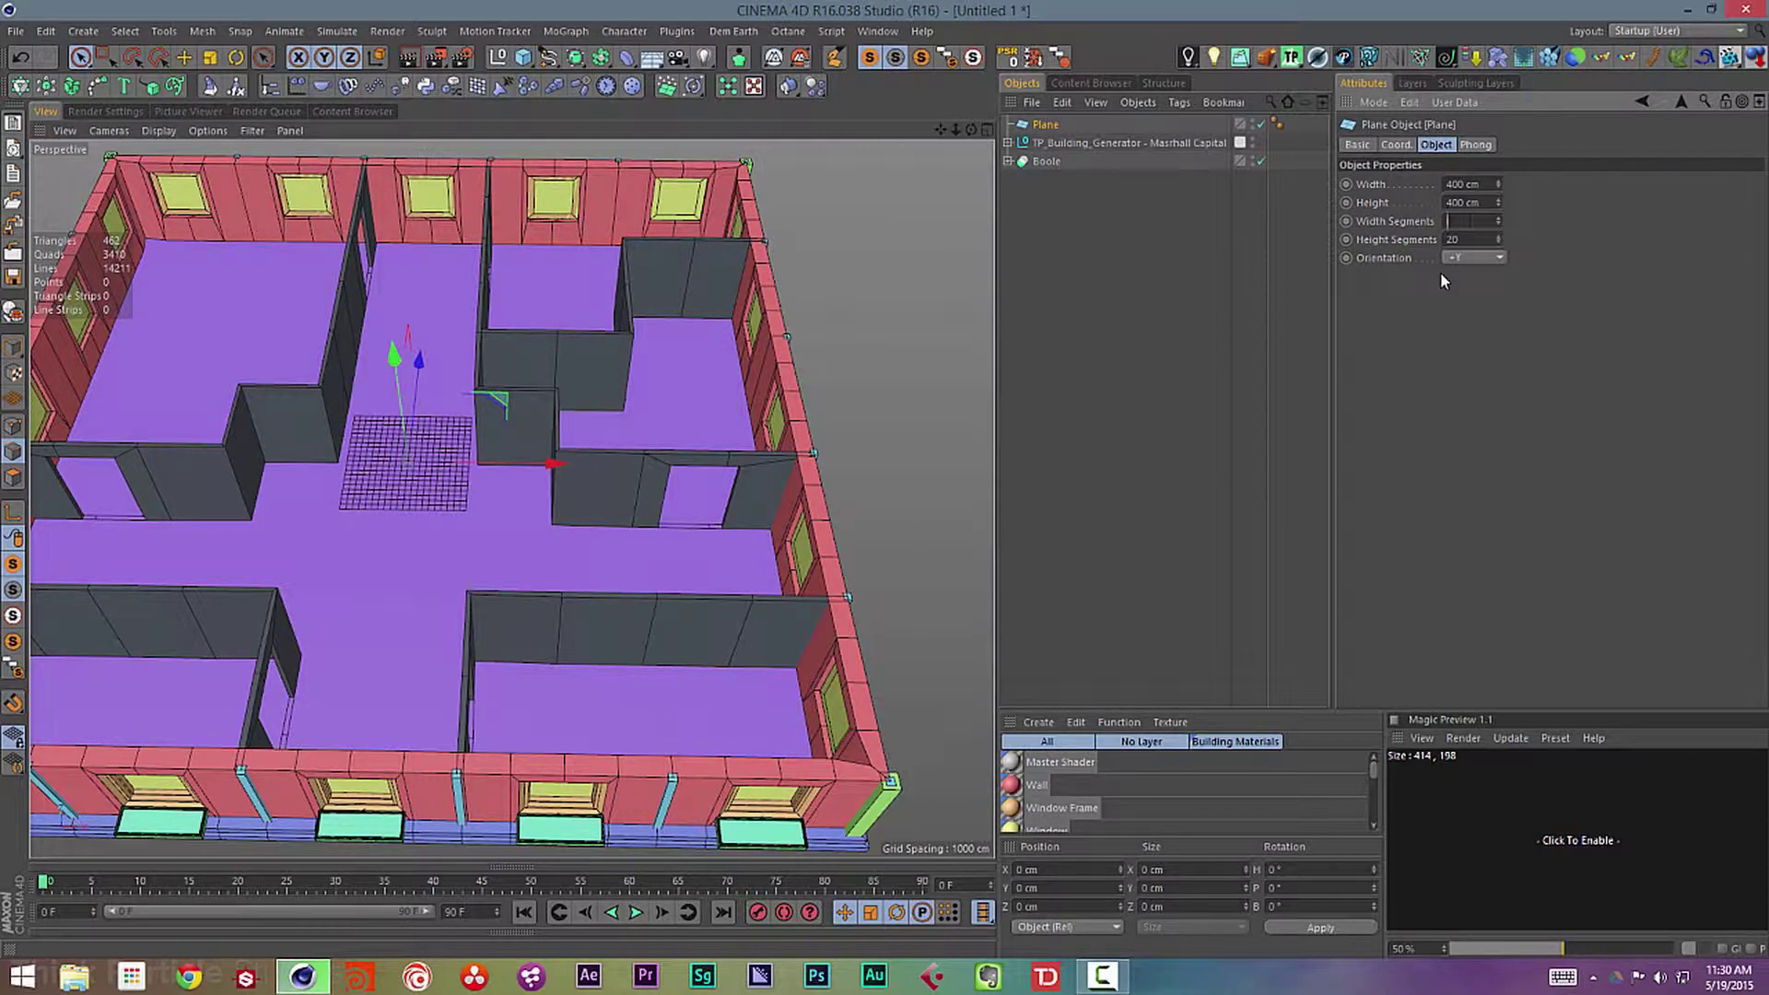
pyautogui.write('8')
pyautogui.press('Tab')
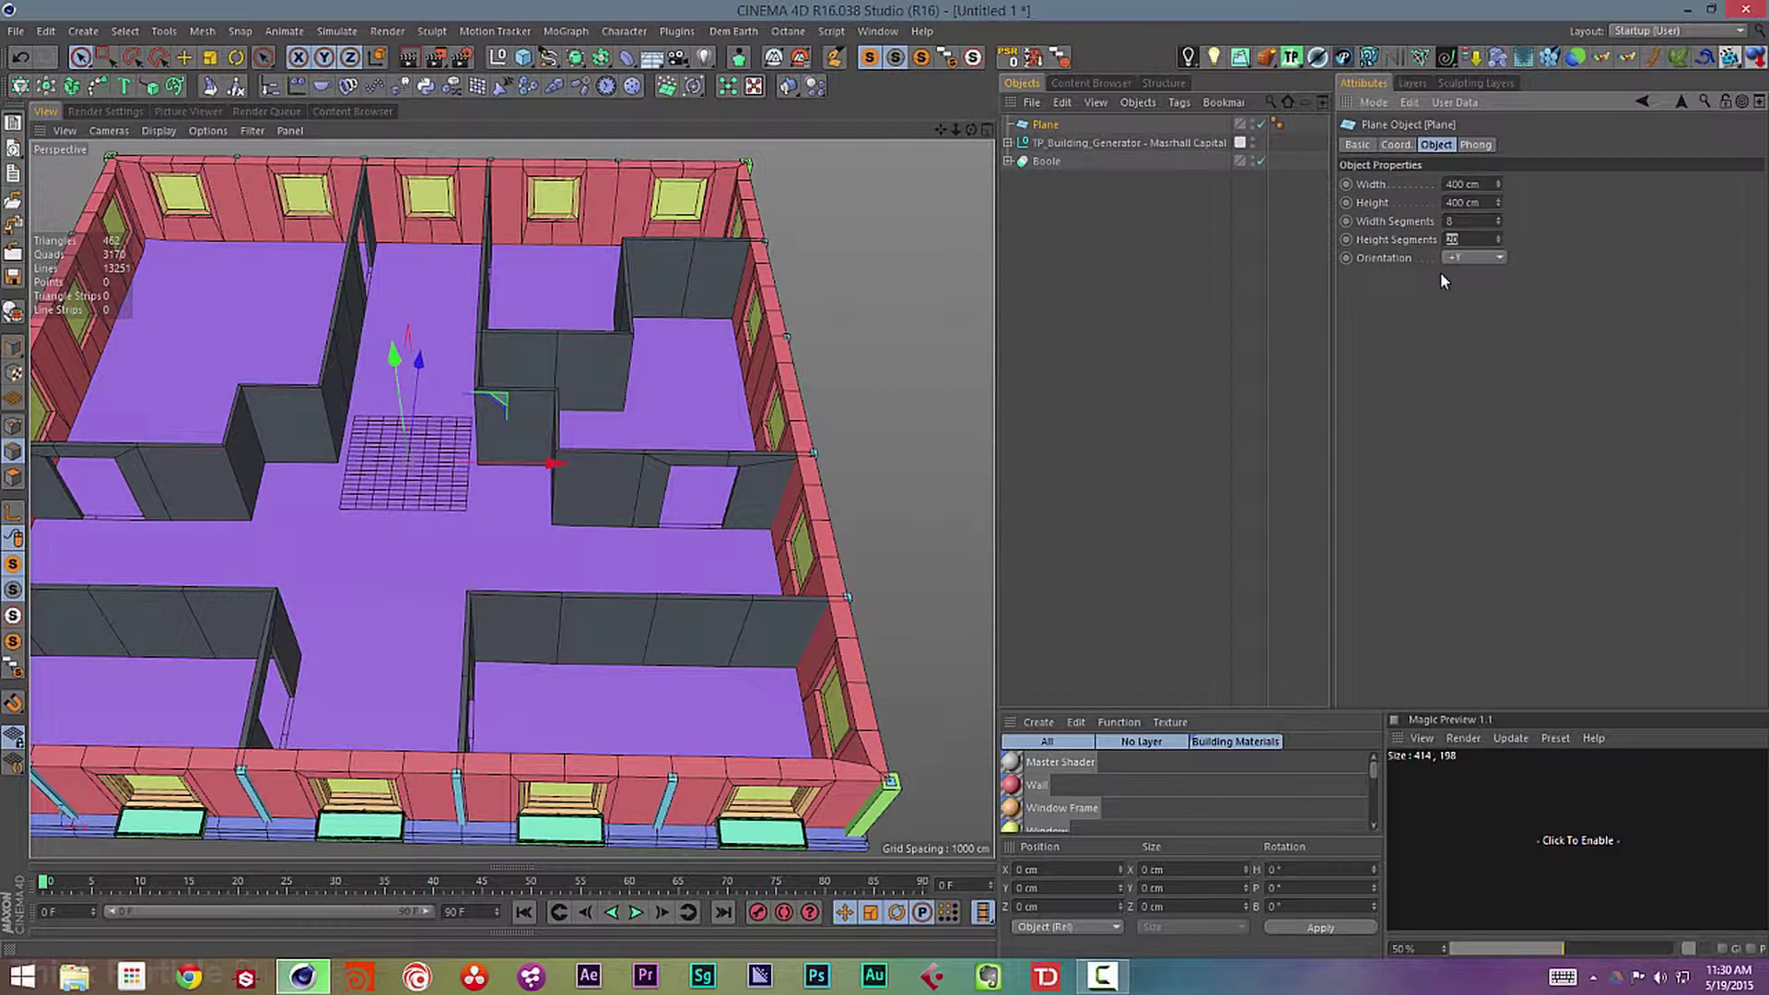
pyautogui.write('5')
pyautogui.press('Return')
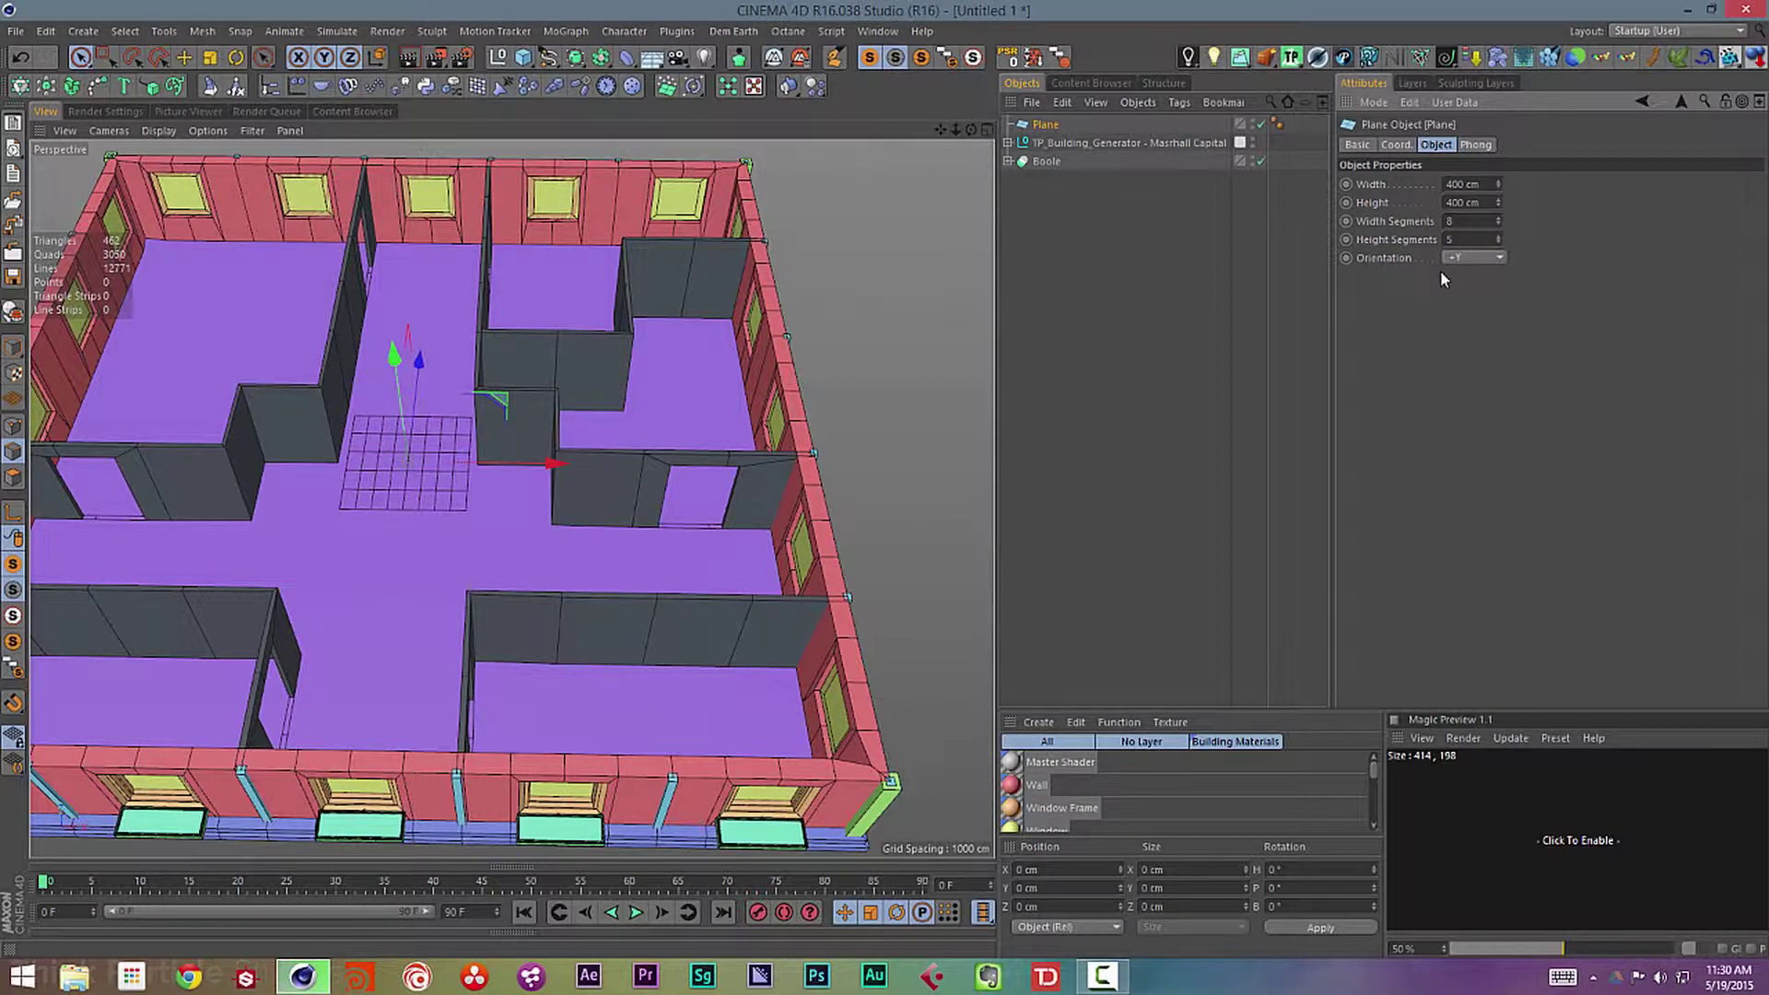
# - Resize the plane to 400 cm wide and 250 cm high and set its orientation to +Z
pyautogui.click(1493, 181)
pyautogui.write('800')
pyautogui.press('Tab')
pyautogui.write('500')
pyautogui.press('Return')
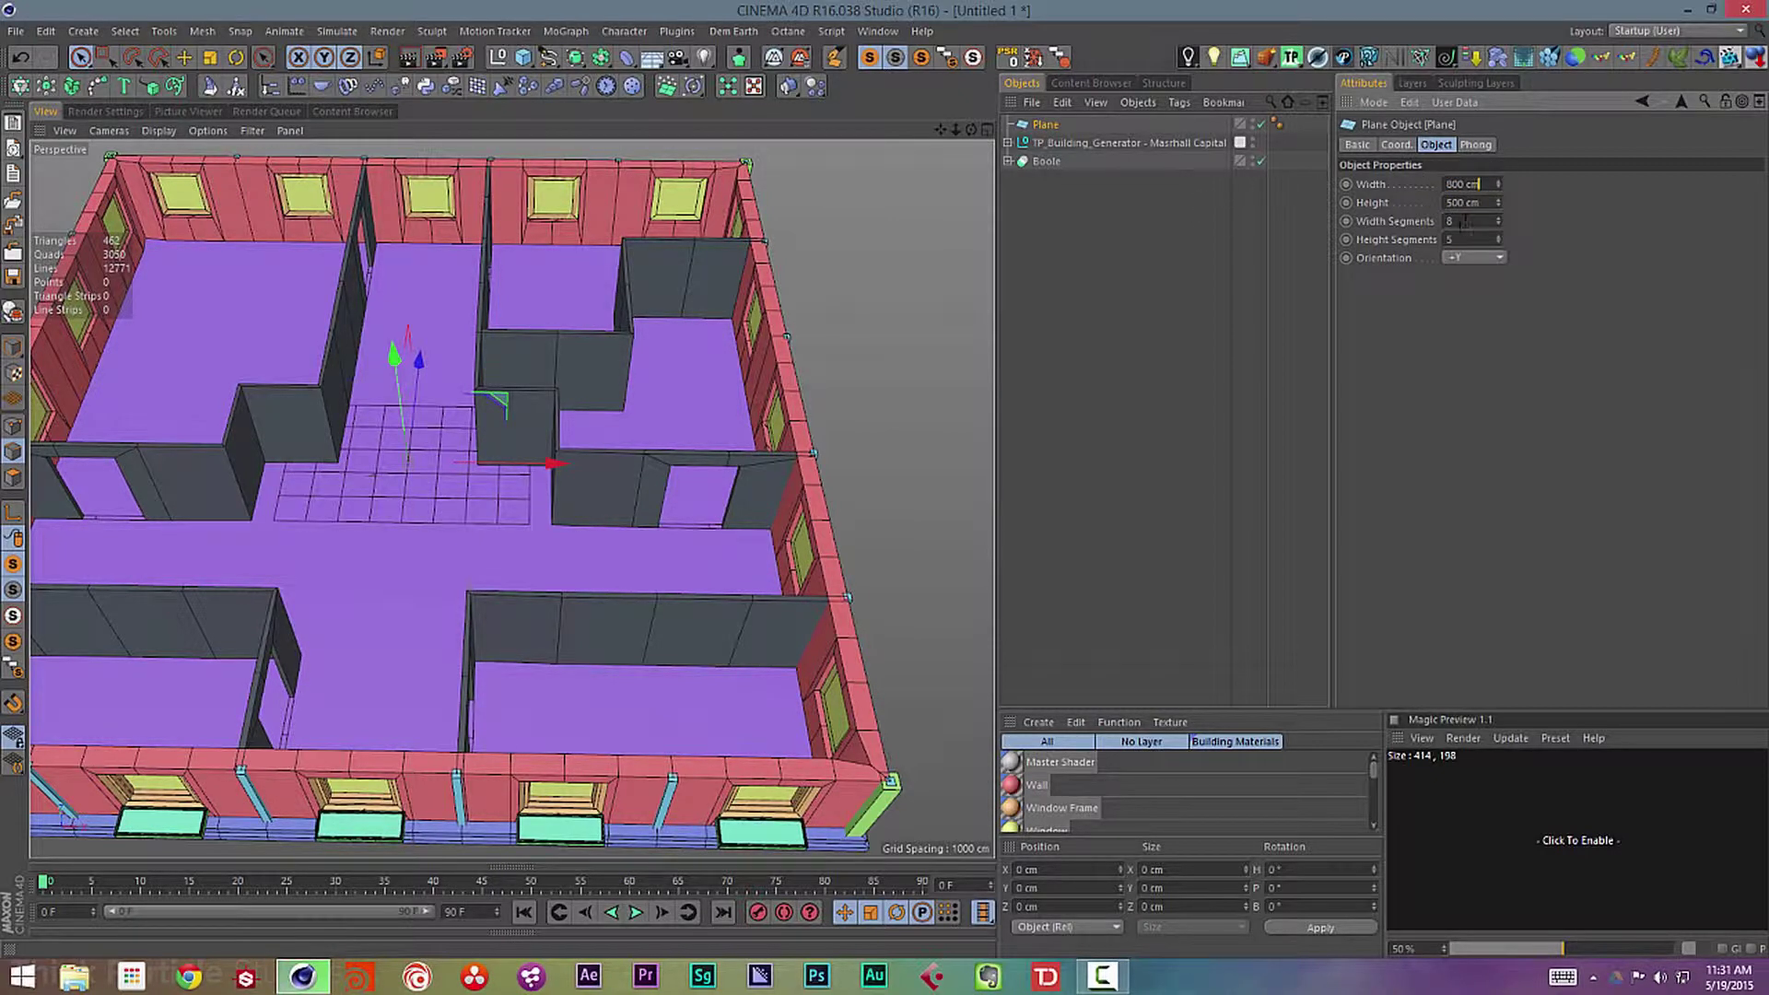
pyautogui.write('2')
pyautogui.click(1482, 204)
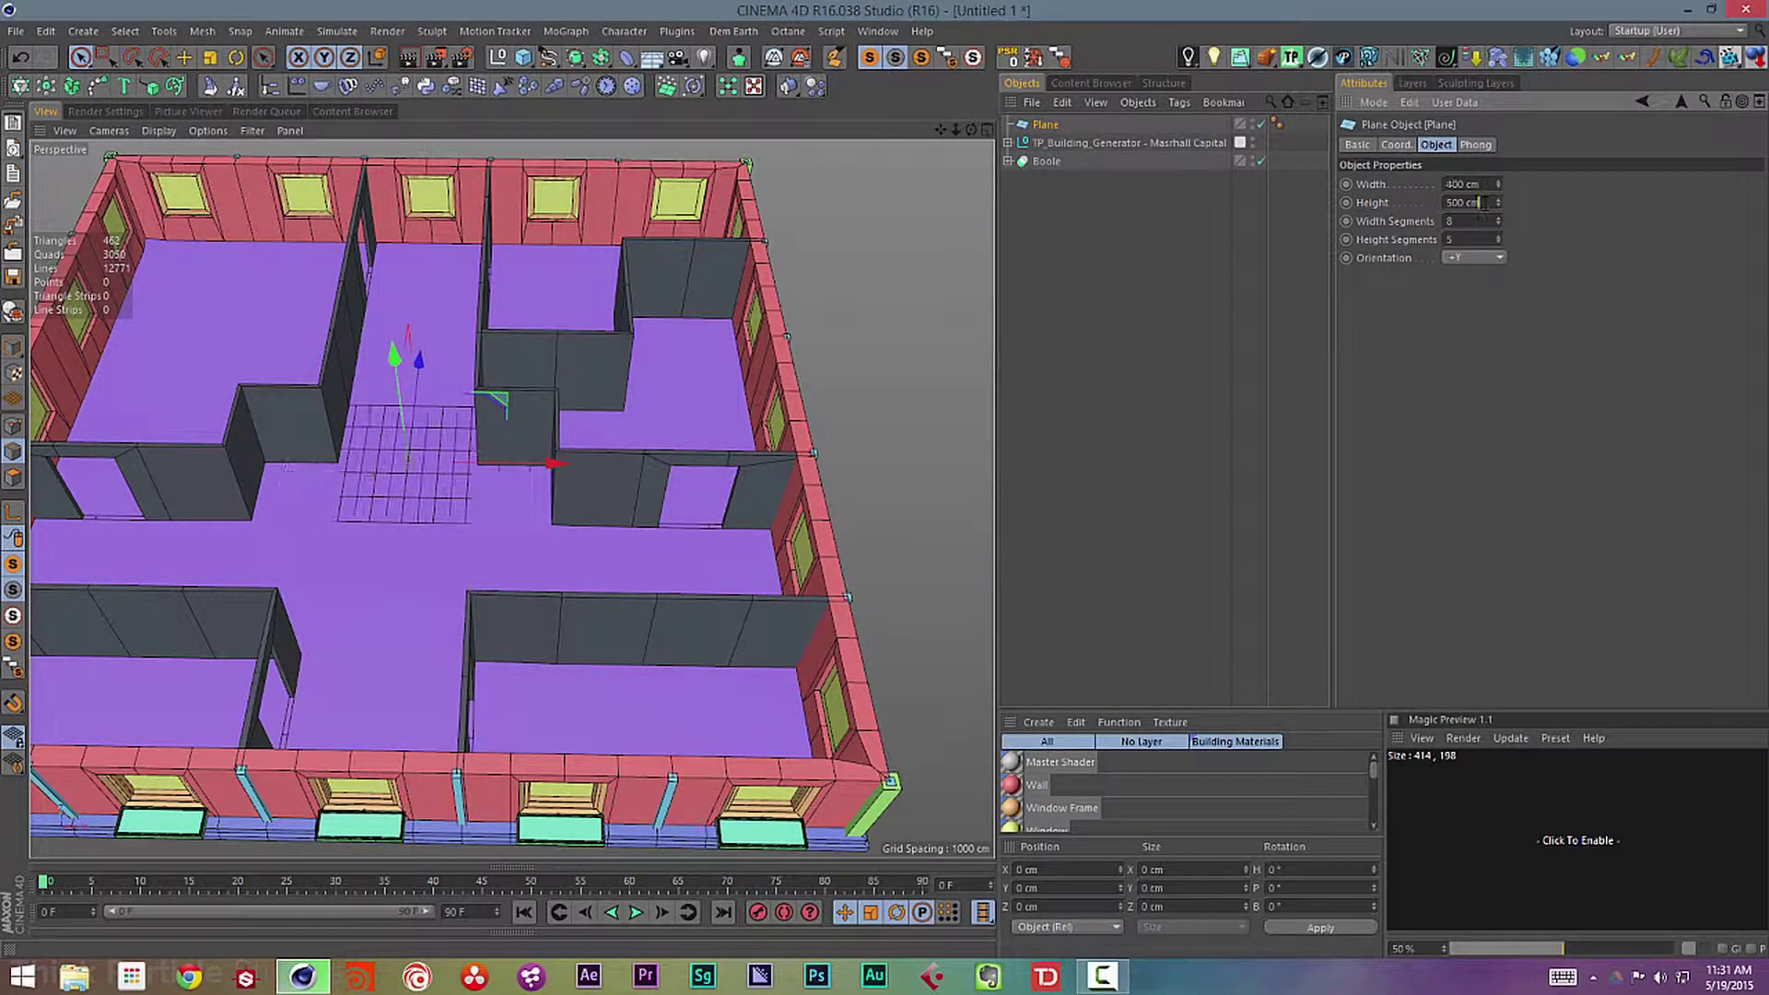
pyautogui.press('Return')
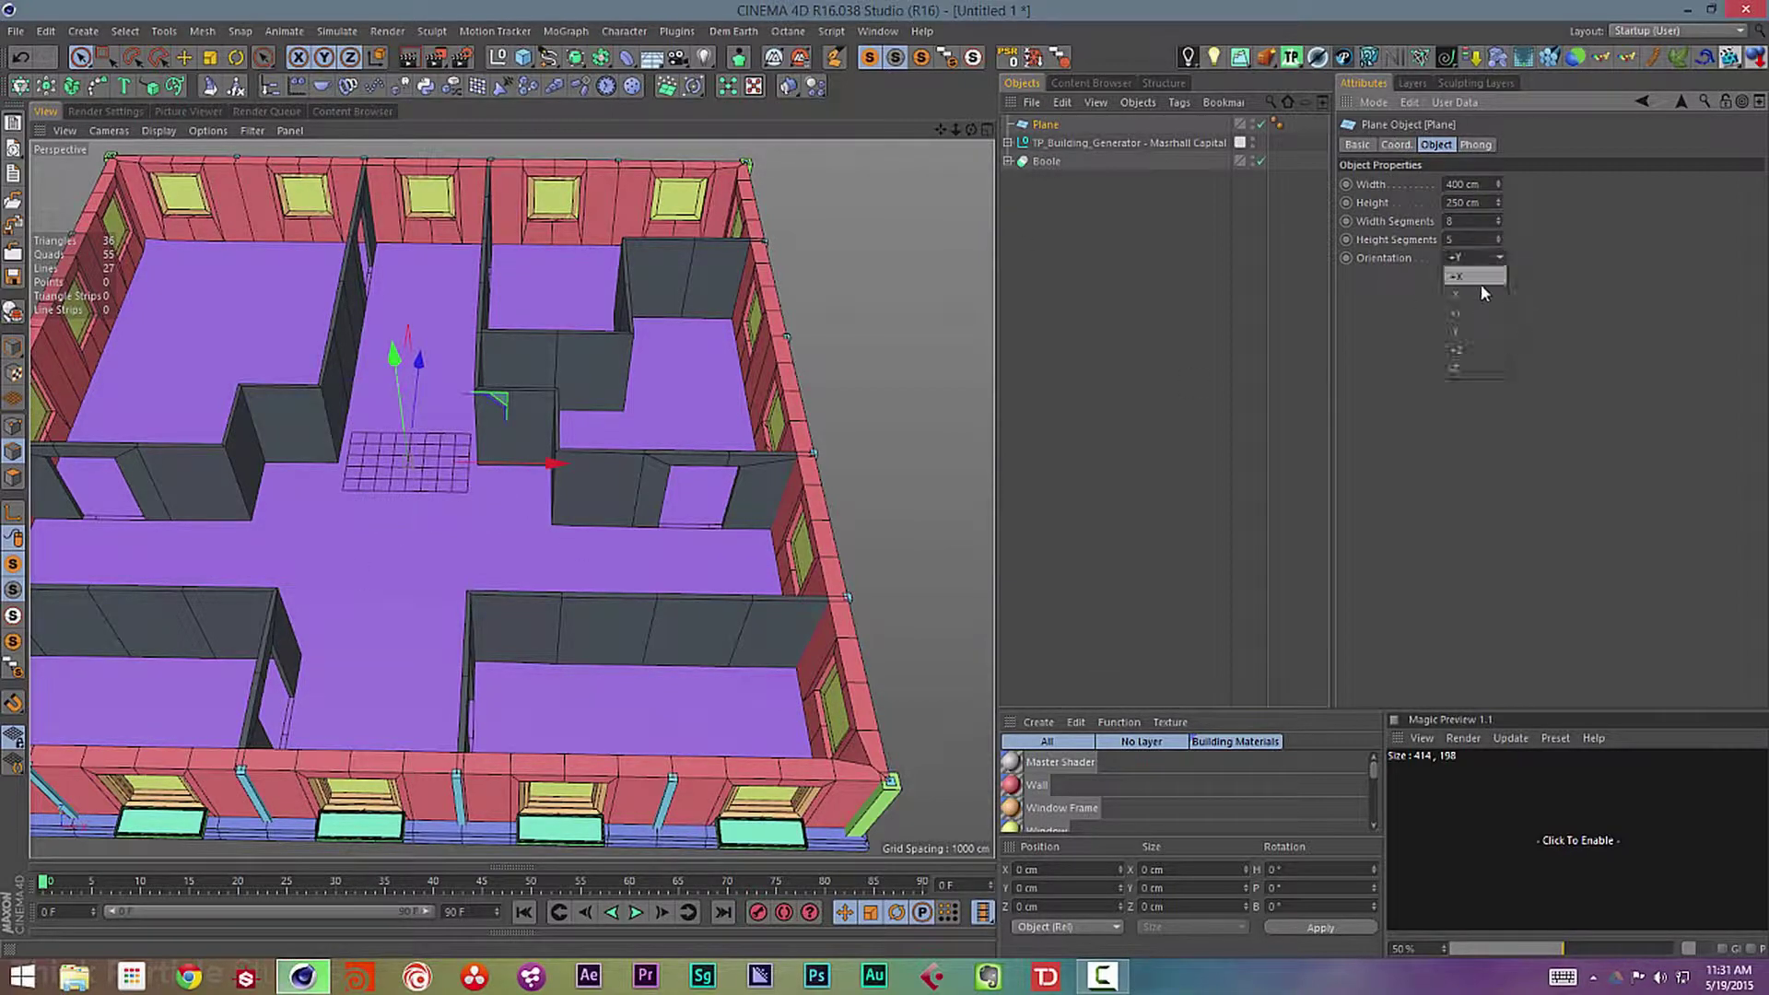
pyautogui.click(1472, 346)
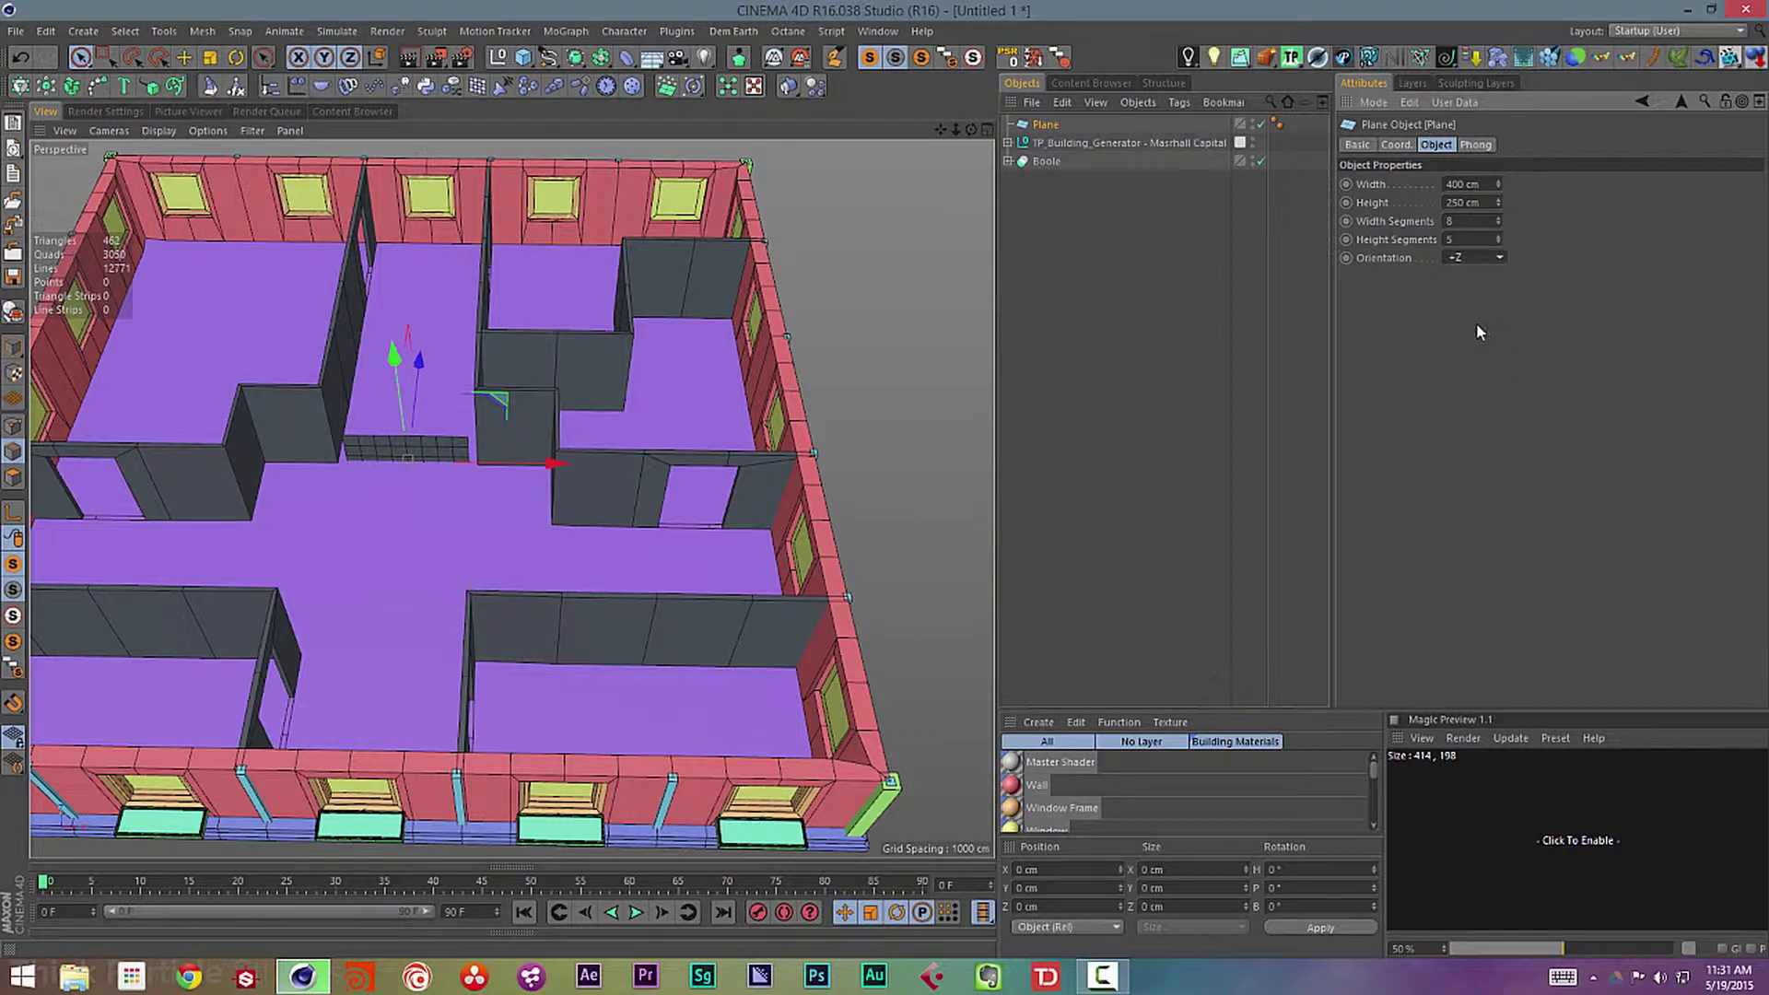
# - Drop the upright plane to the floor
pyautogui.hotkey('shift', 'c')
pyautogui.write('drop to')
pyautogui.press('Return')
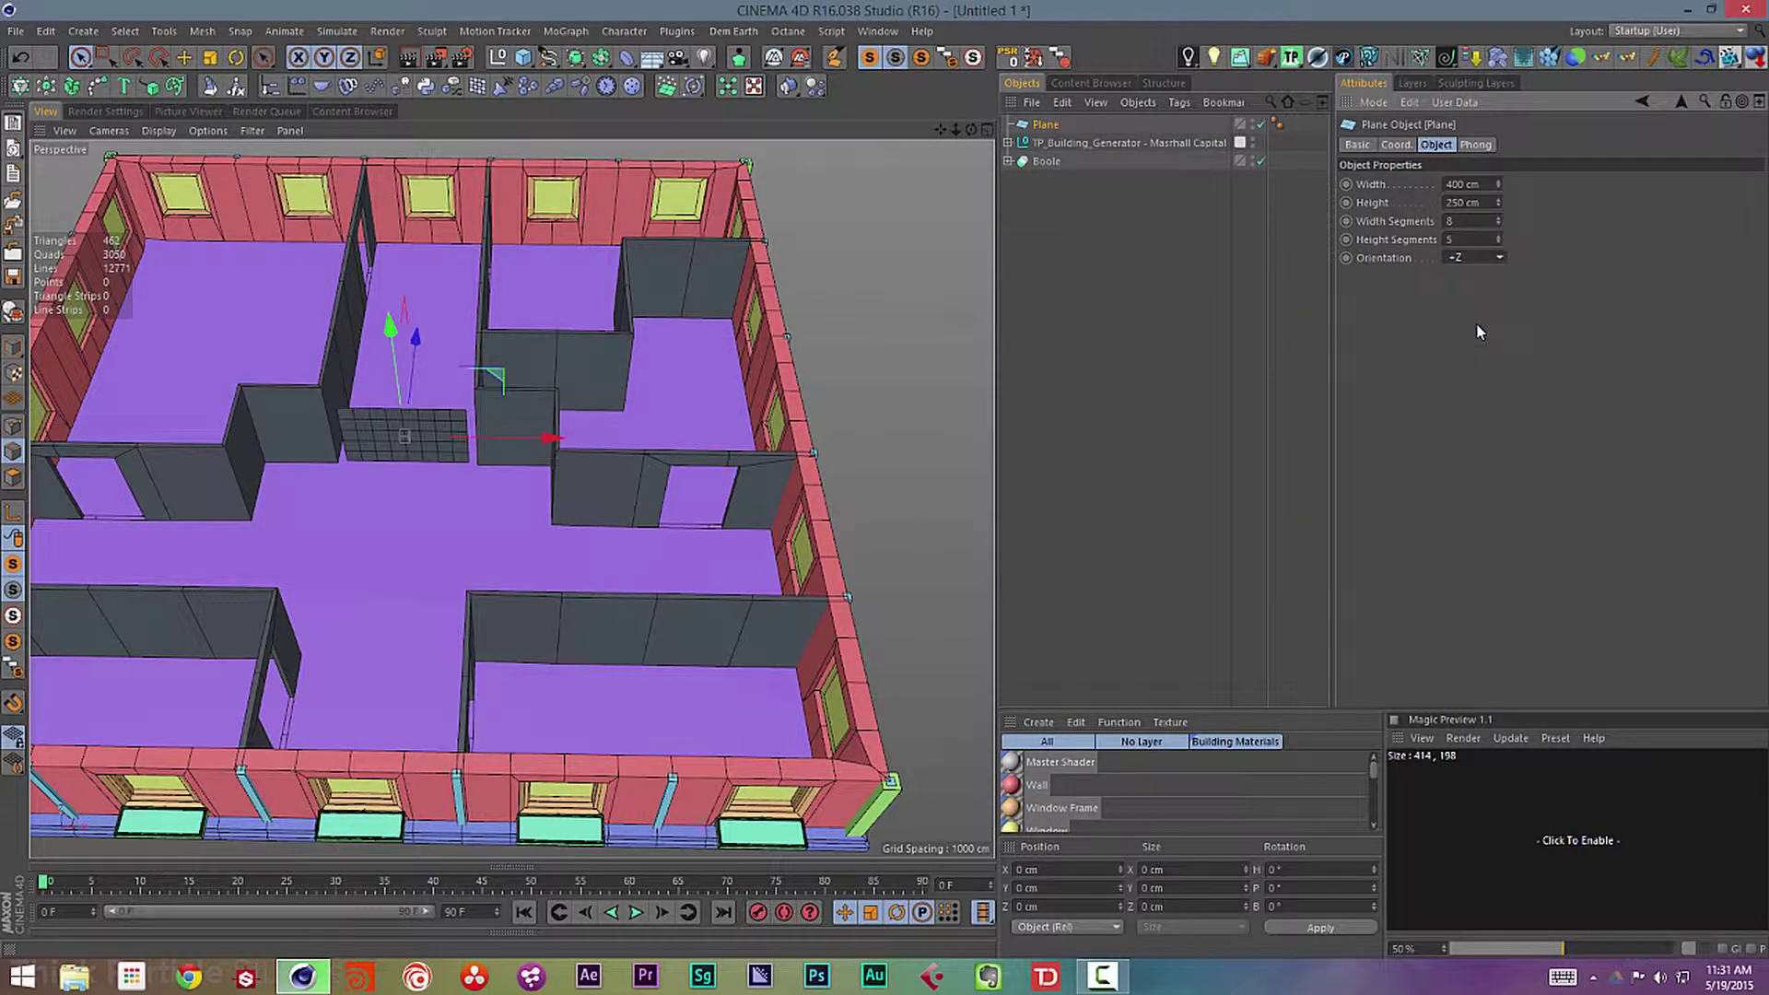
# - Set the plane's width to 600 cm to close the corridor opening between the interior walls
pyautogui.keyDown('alt'); pyautogui.moveTo(600, 501); pyautogui.dragTo(692, 437); pyautogui.keyUp('alt')
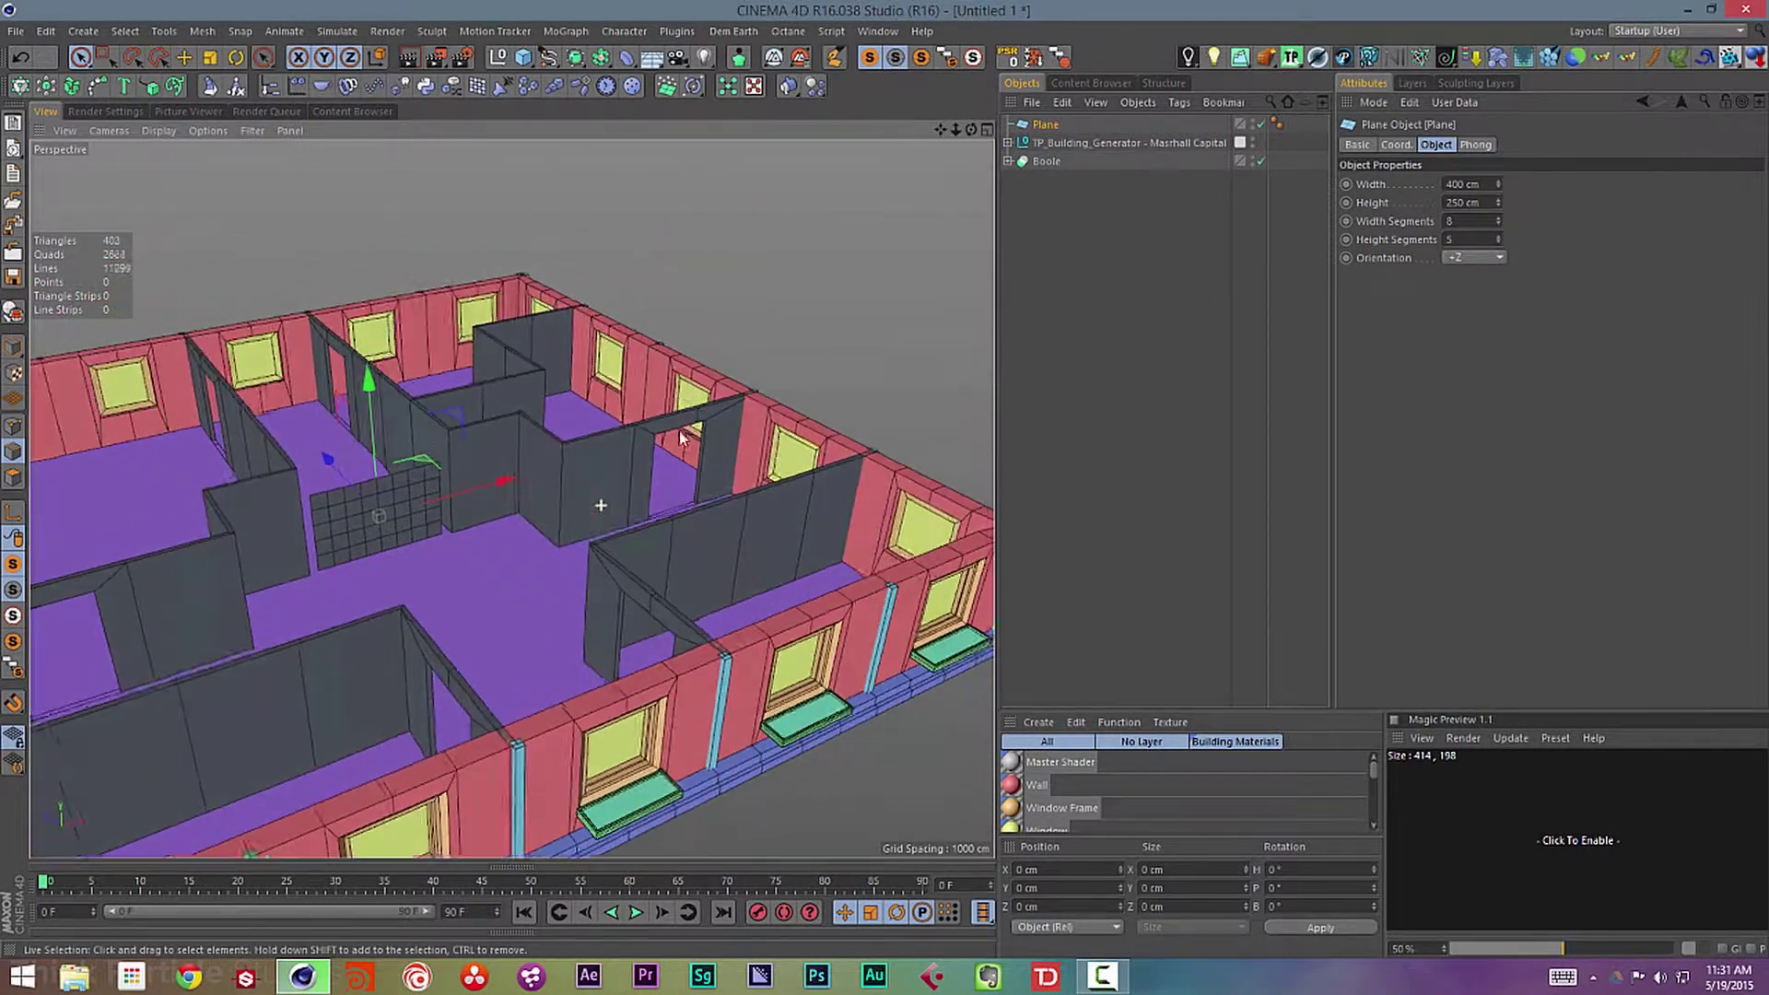
pyautogui.keyDown('alt'); pyautogui.moveTo(479, 494); pyautogui.dragTo(521, 468, button='middle'); pyautogui.keyUp('alt')
pyautogui.keyDown('alt'); pyautogui.moveTo(521, 468); pyautogui.dragTo(410, 487); pyautogui.keyUp('alt')
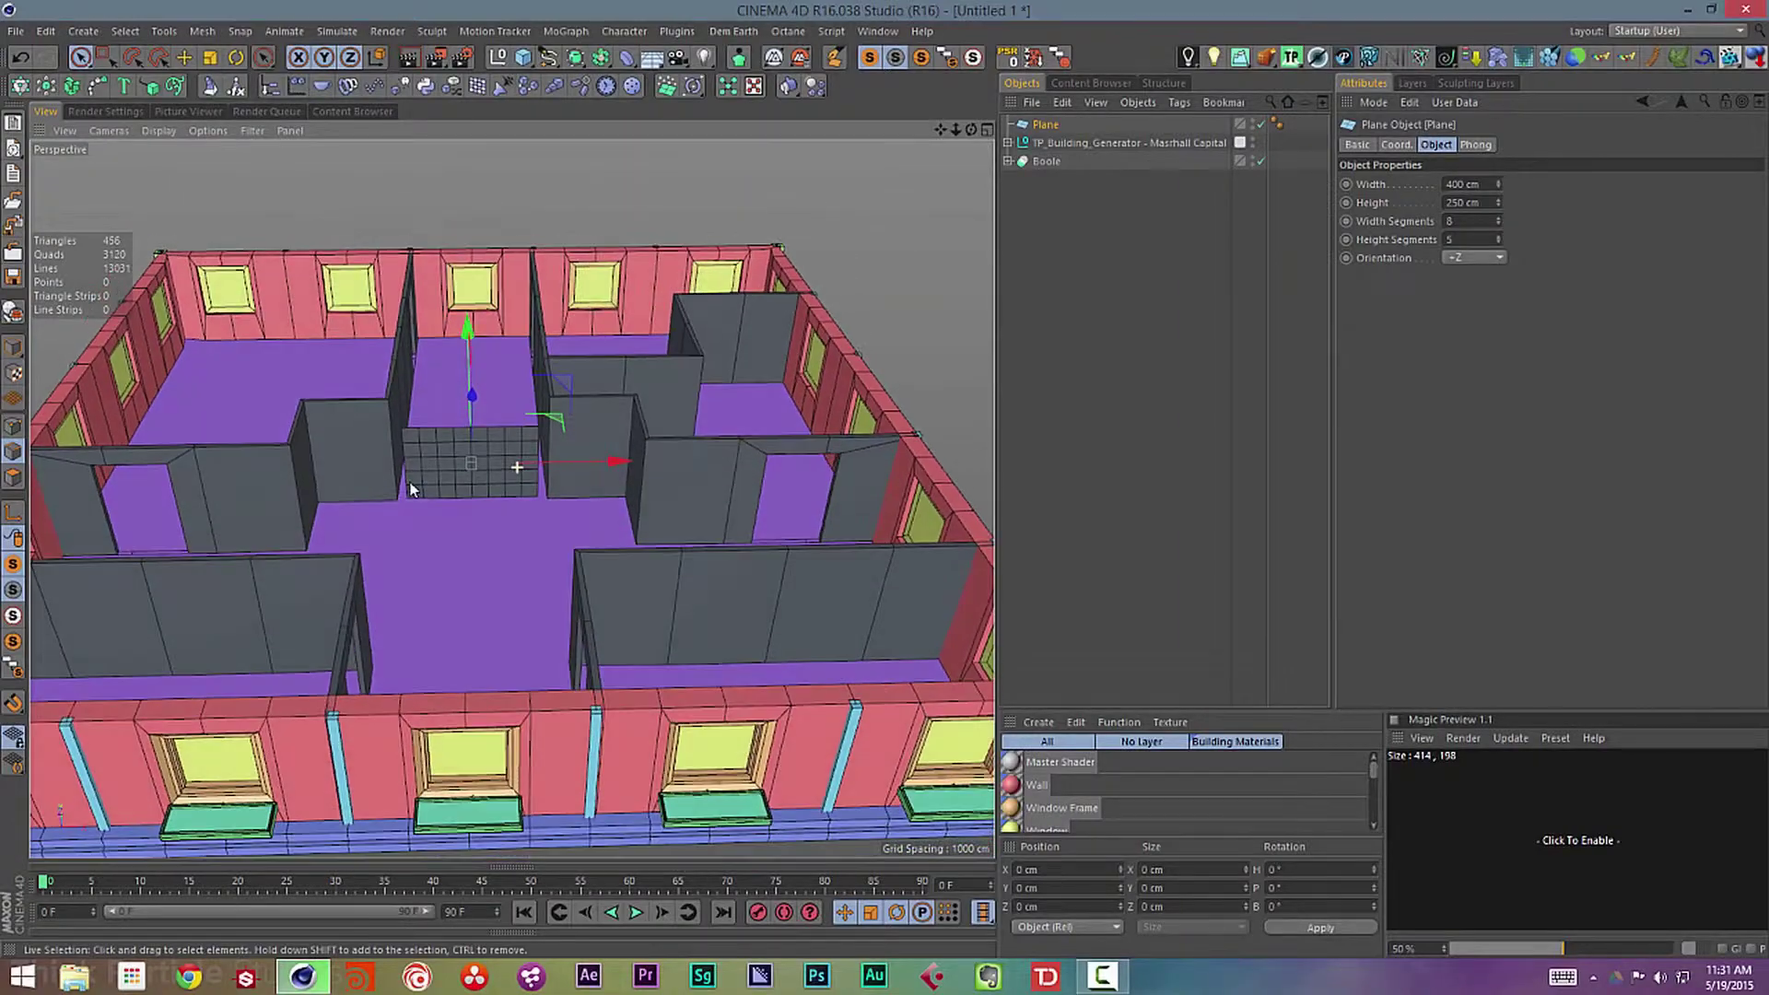
pyautogui.keyDown('alt'); pyautogui.moveTo(452, 476); pyautogui.dragTo(606, 460, button='right'); pyautogui.keyUp('alt')
pyautogui.scroll(2, 606, 466)
pyautogui.doubleClick(1453, 184)
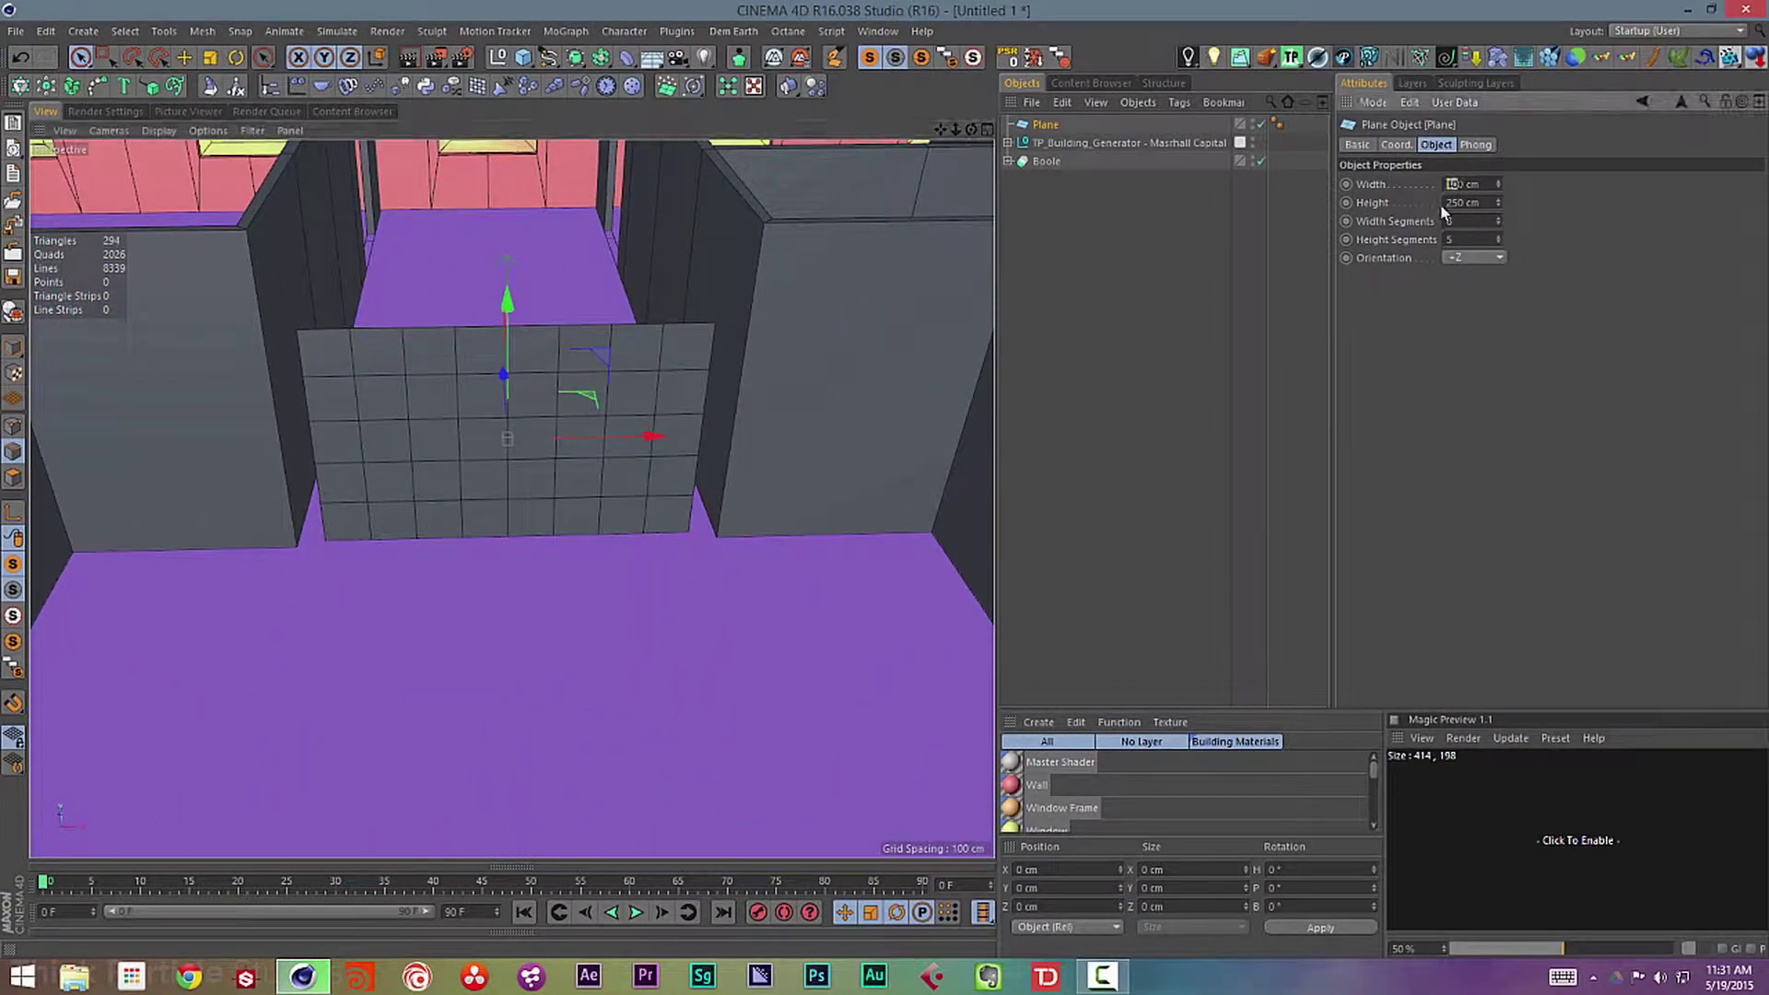
pyautogui.write('600')
pyautogui.press('Return')
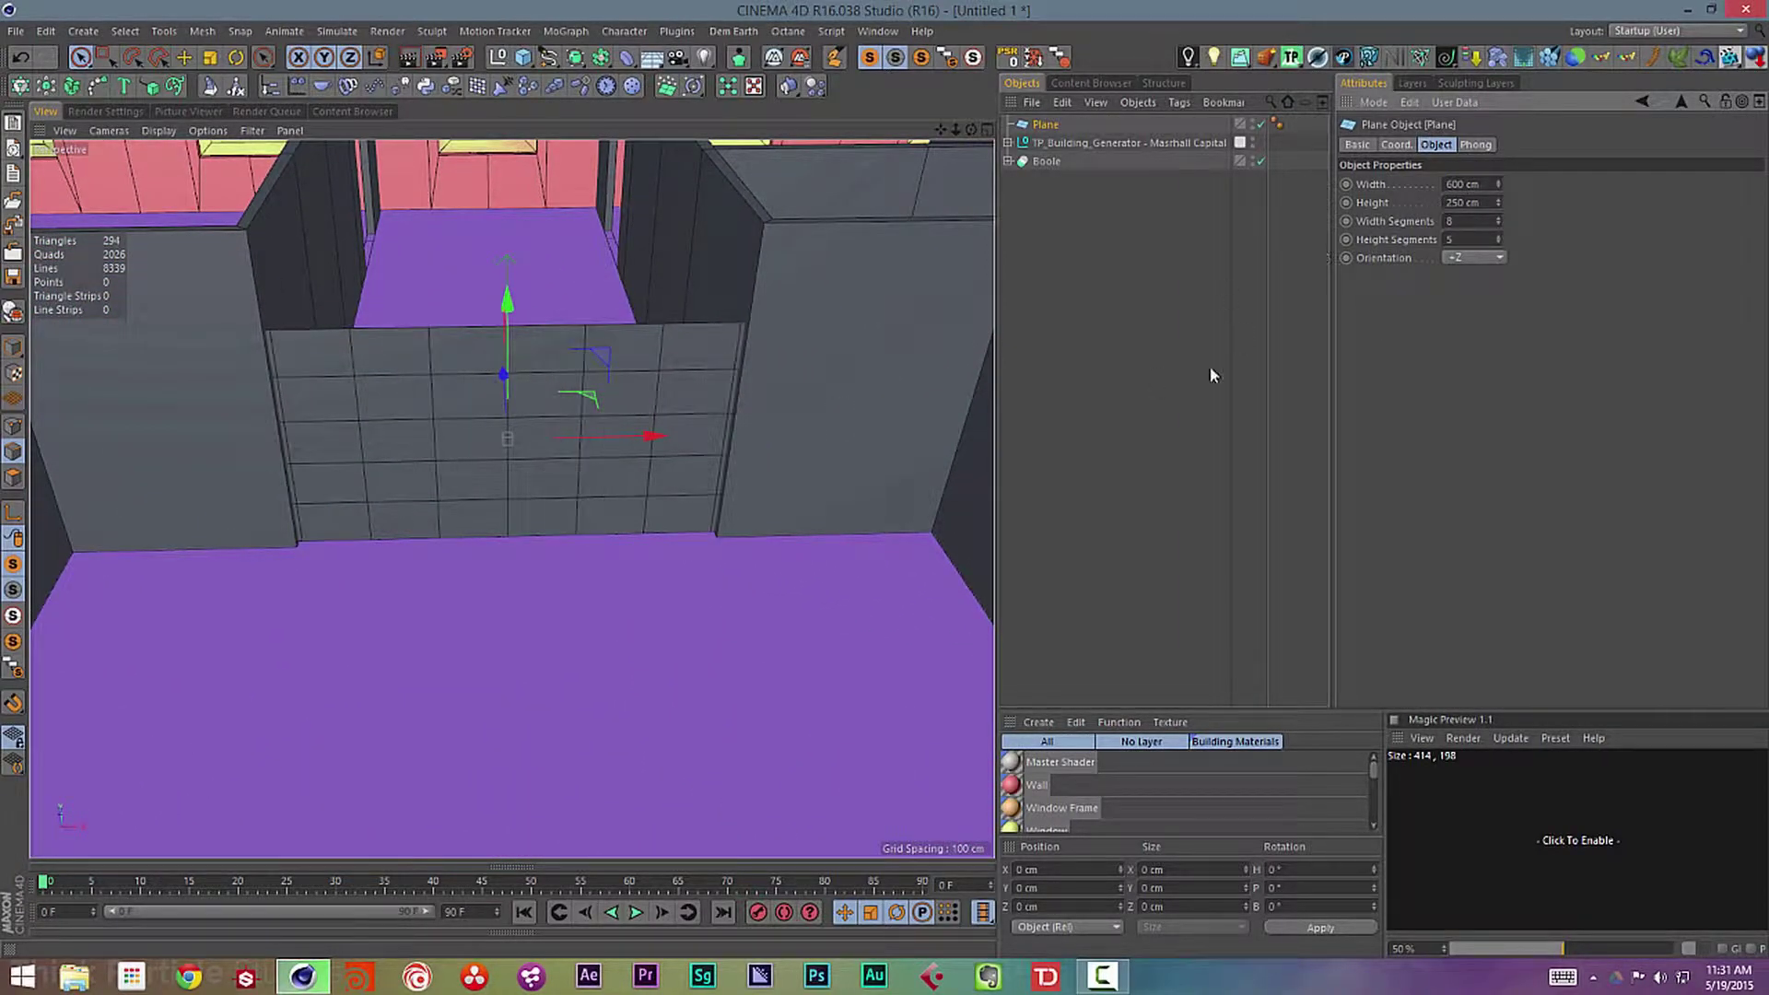
pyautogui.keyDown('alt'); pyautogui.moveTo(448, 485); pyautogui.dragTo(453, 494); pyautogui.keyUp('alt')
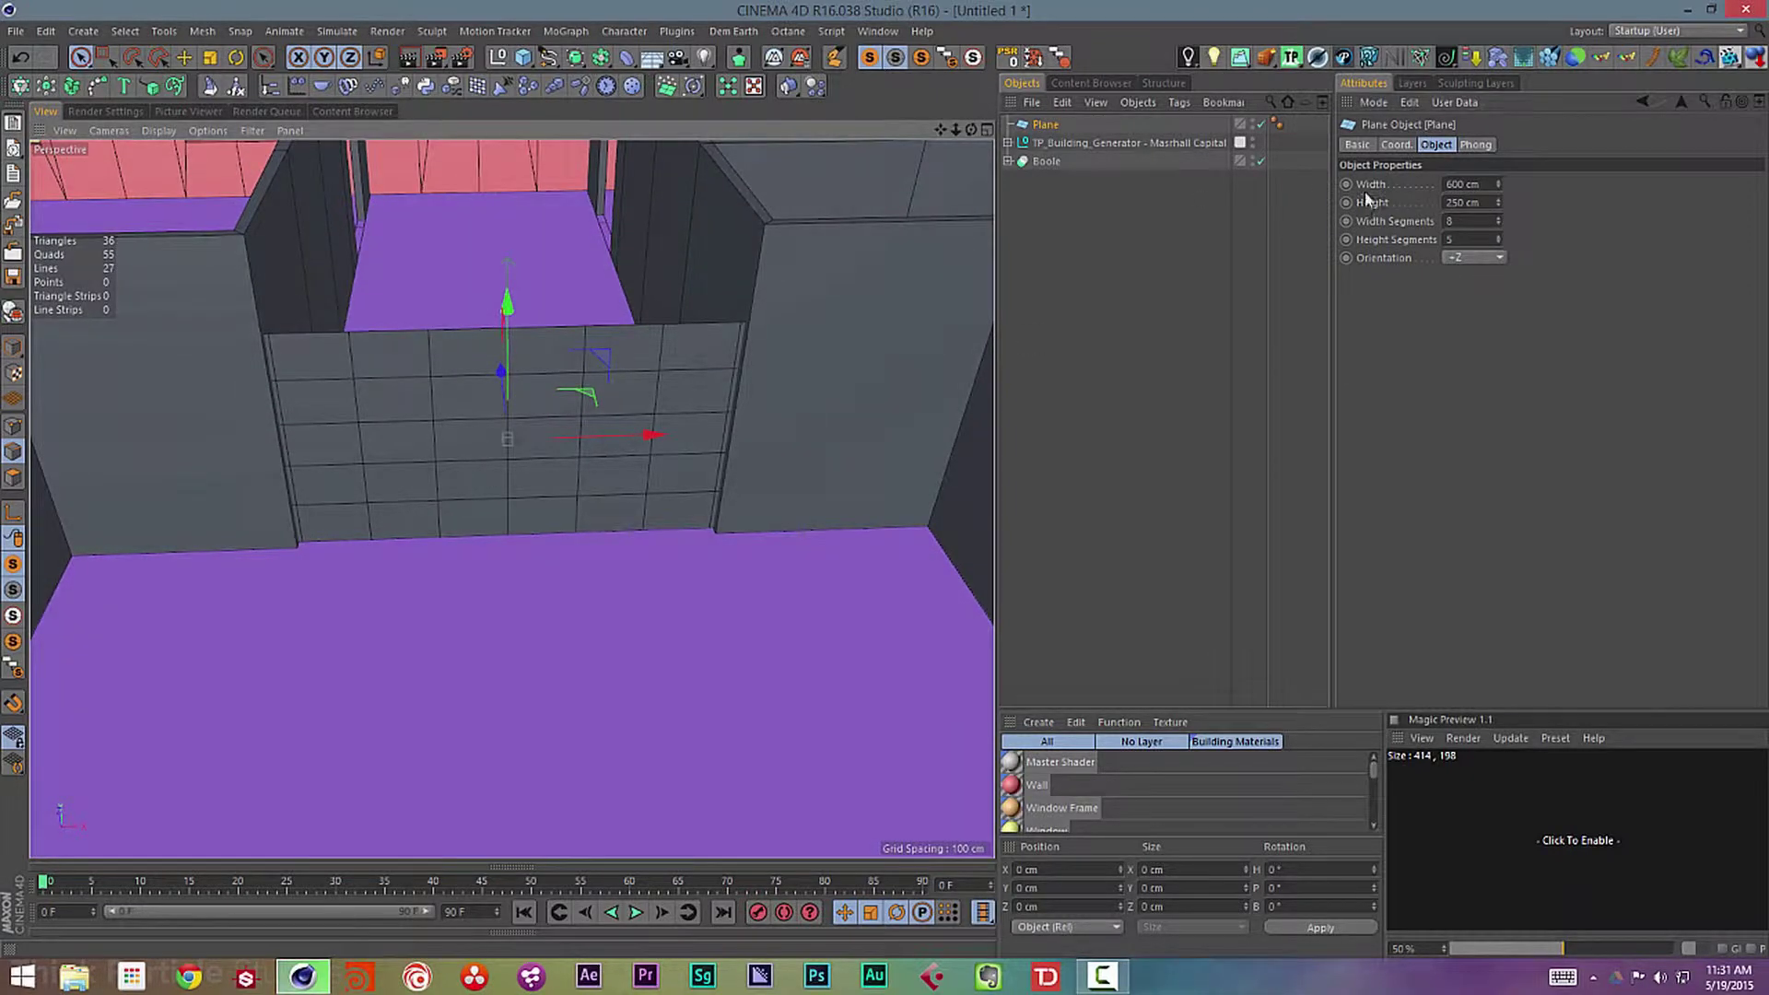
# - Hide the building generator and the Boole, and make the plane editable for polygon selection
pyautogui.click(1251, 142)
pyautogui.press('c')
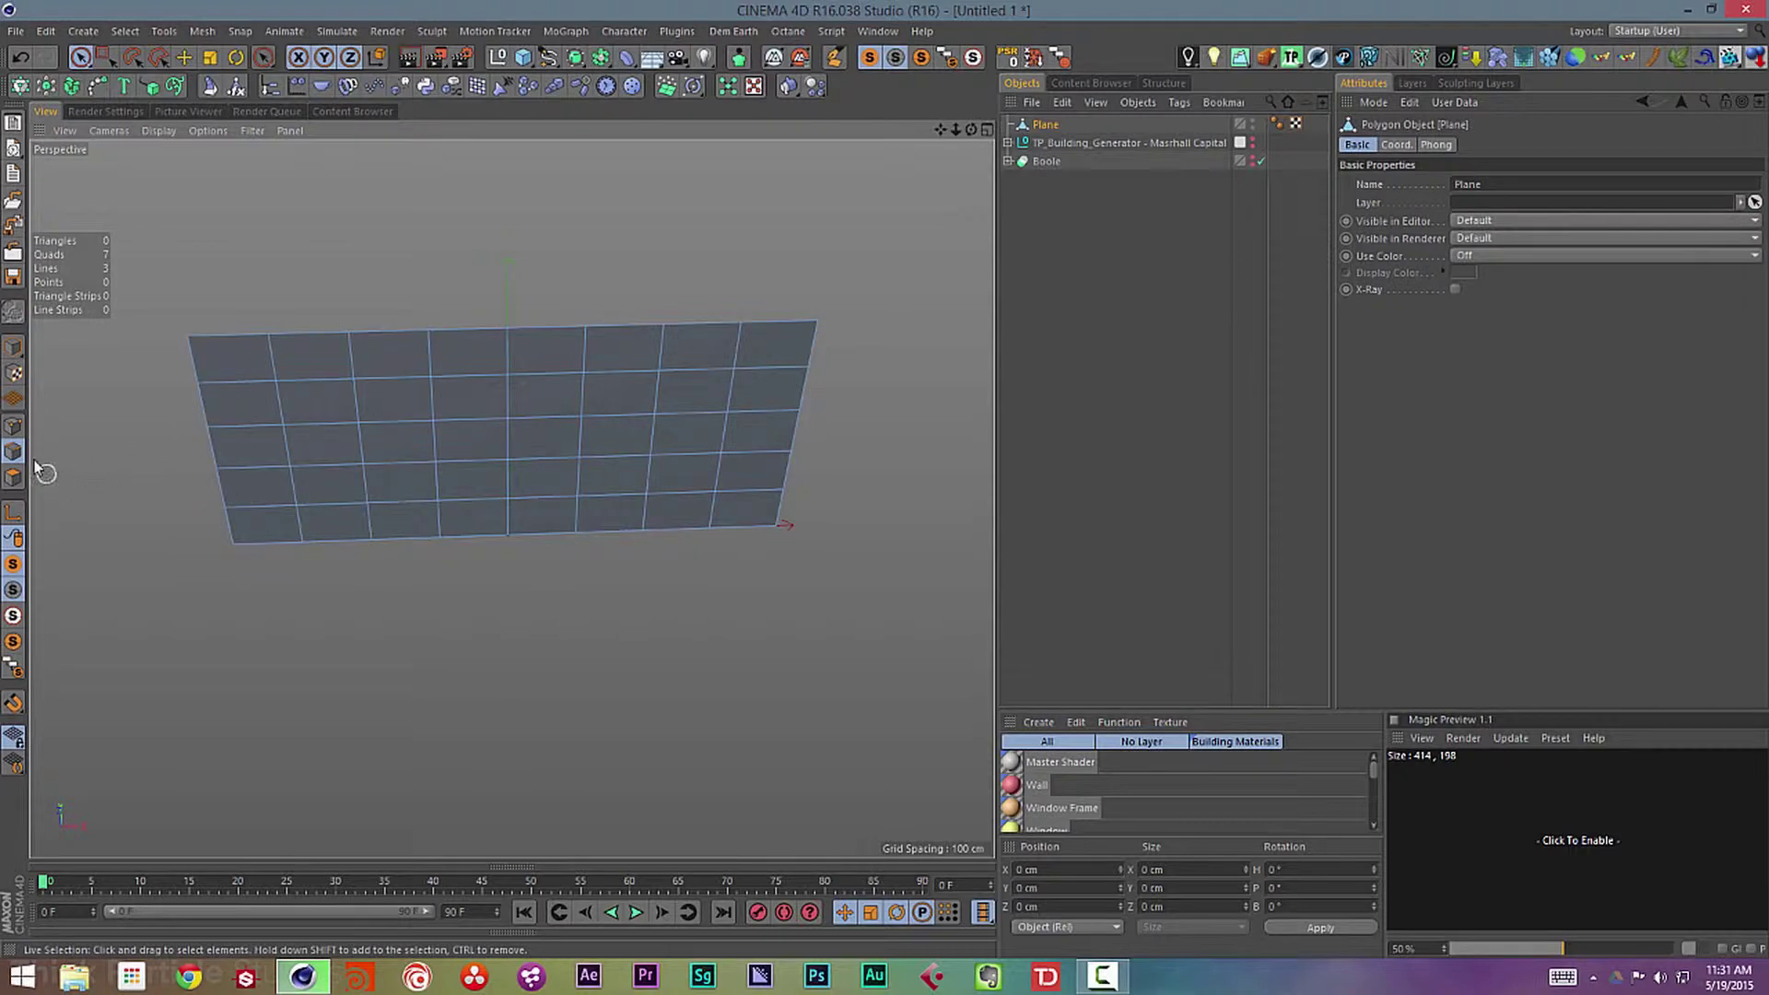
pyautogui.click(13, 477)
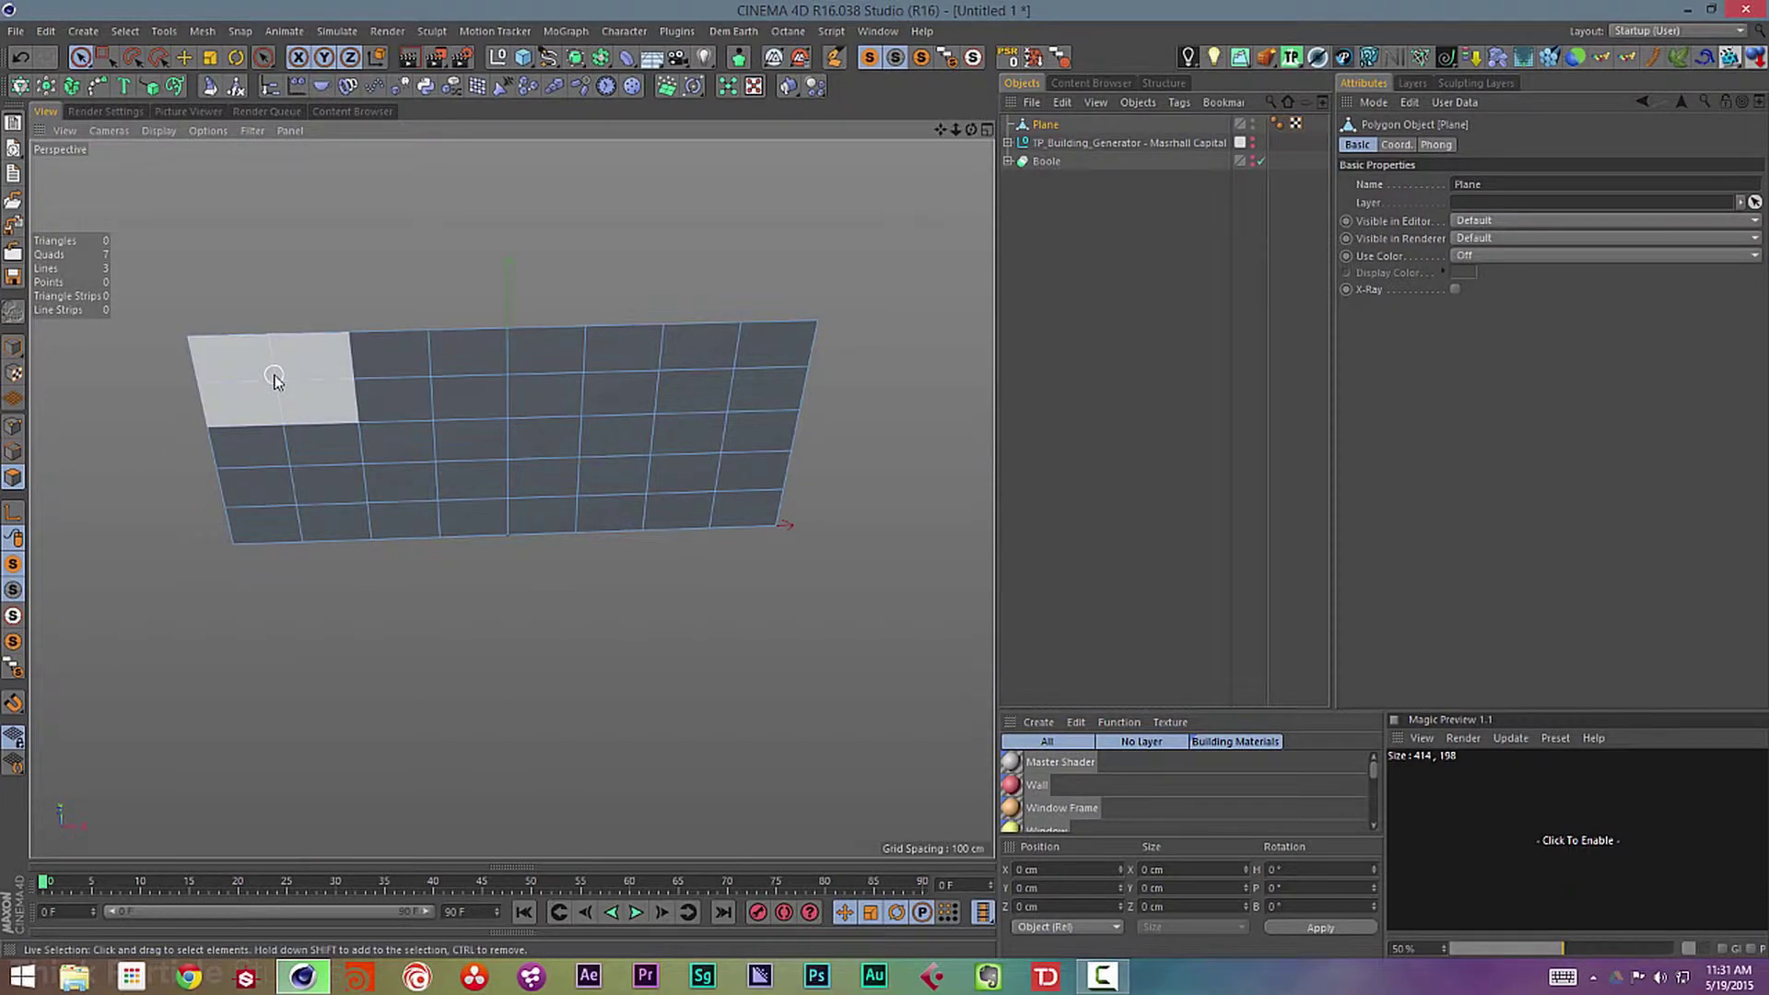
# - Melt alternating two-high polygon blocks in a checkerboard across the plane's upper four rows, with every other bottom-row polygon included in the selection
pyautogui.click(272, 376)
pyautogui.moveTo(233, 356); pyautogui.dragTo(238, 403)
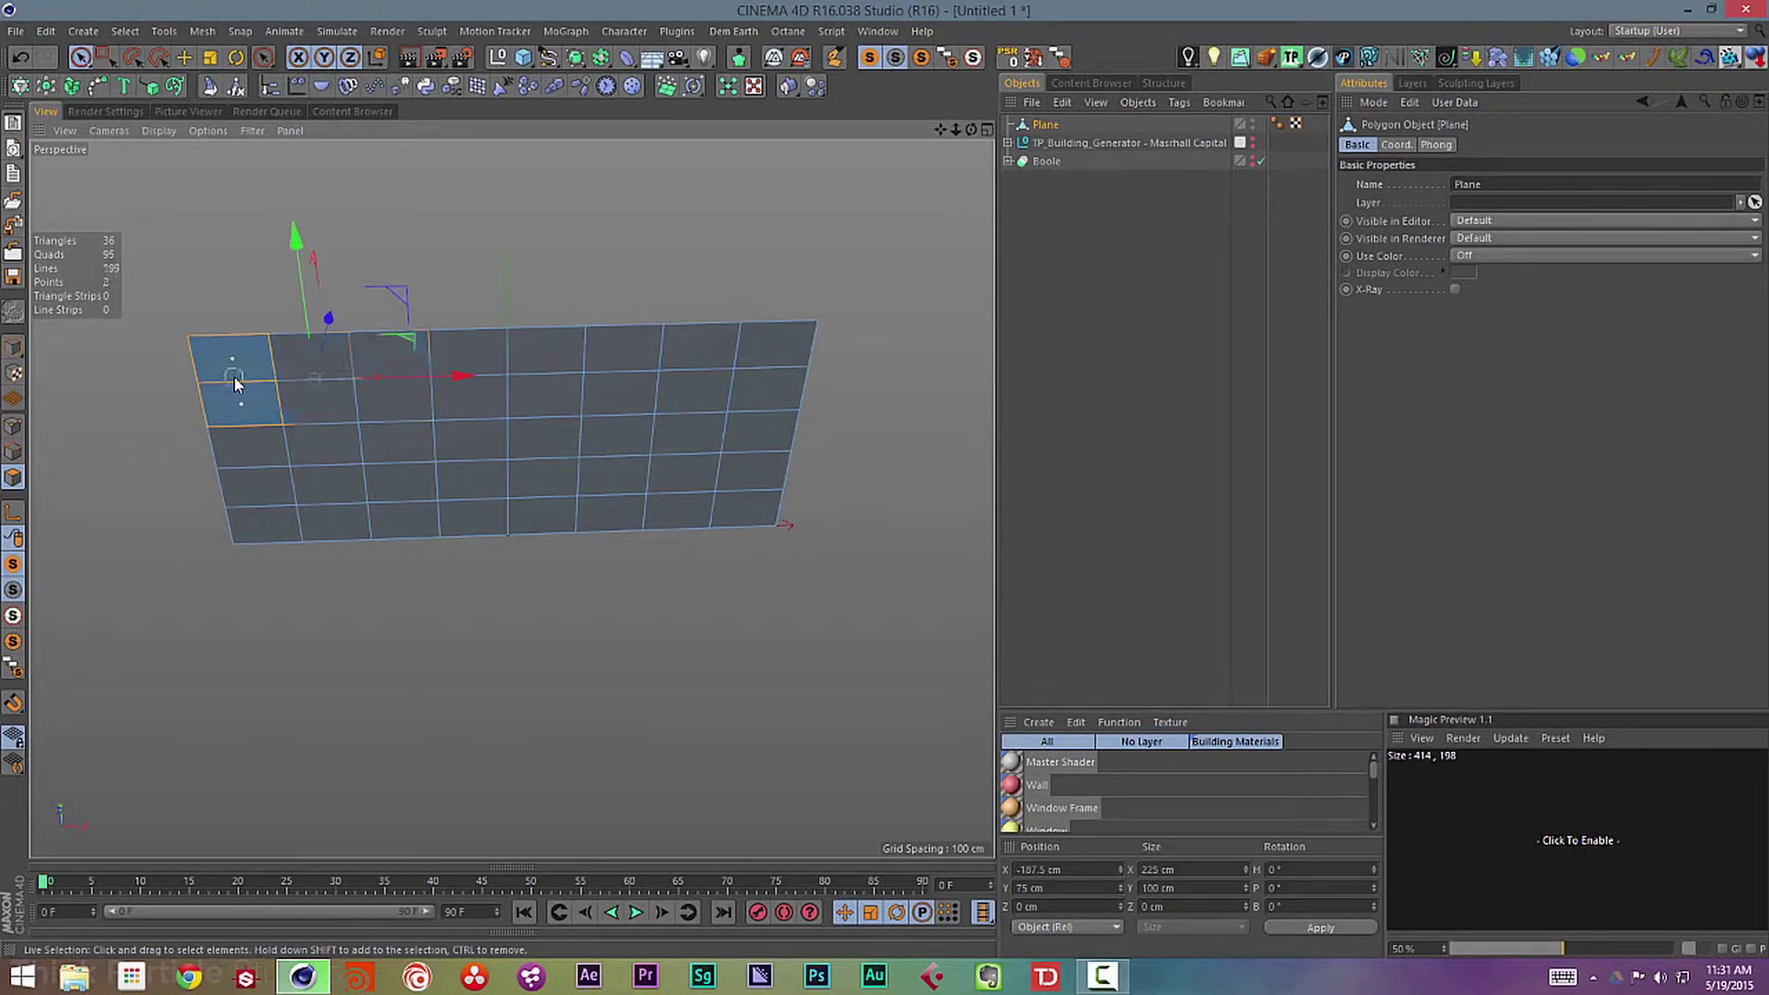
pyautogui.keyDown('shift'); pyautogui.click(401, 377); pyautogui.keyUp('shift')
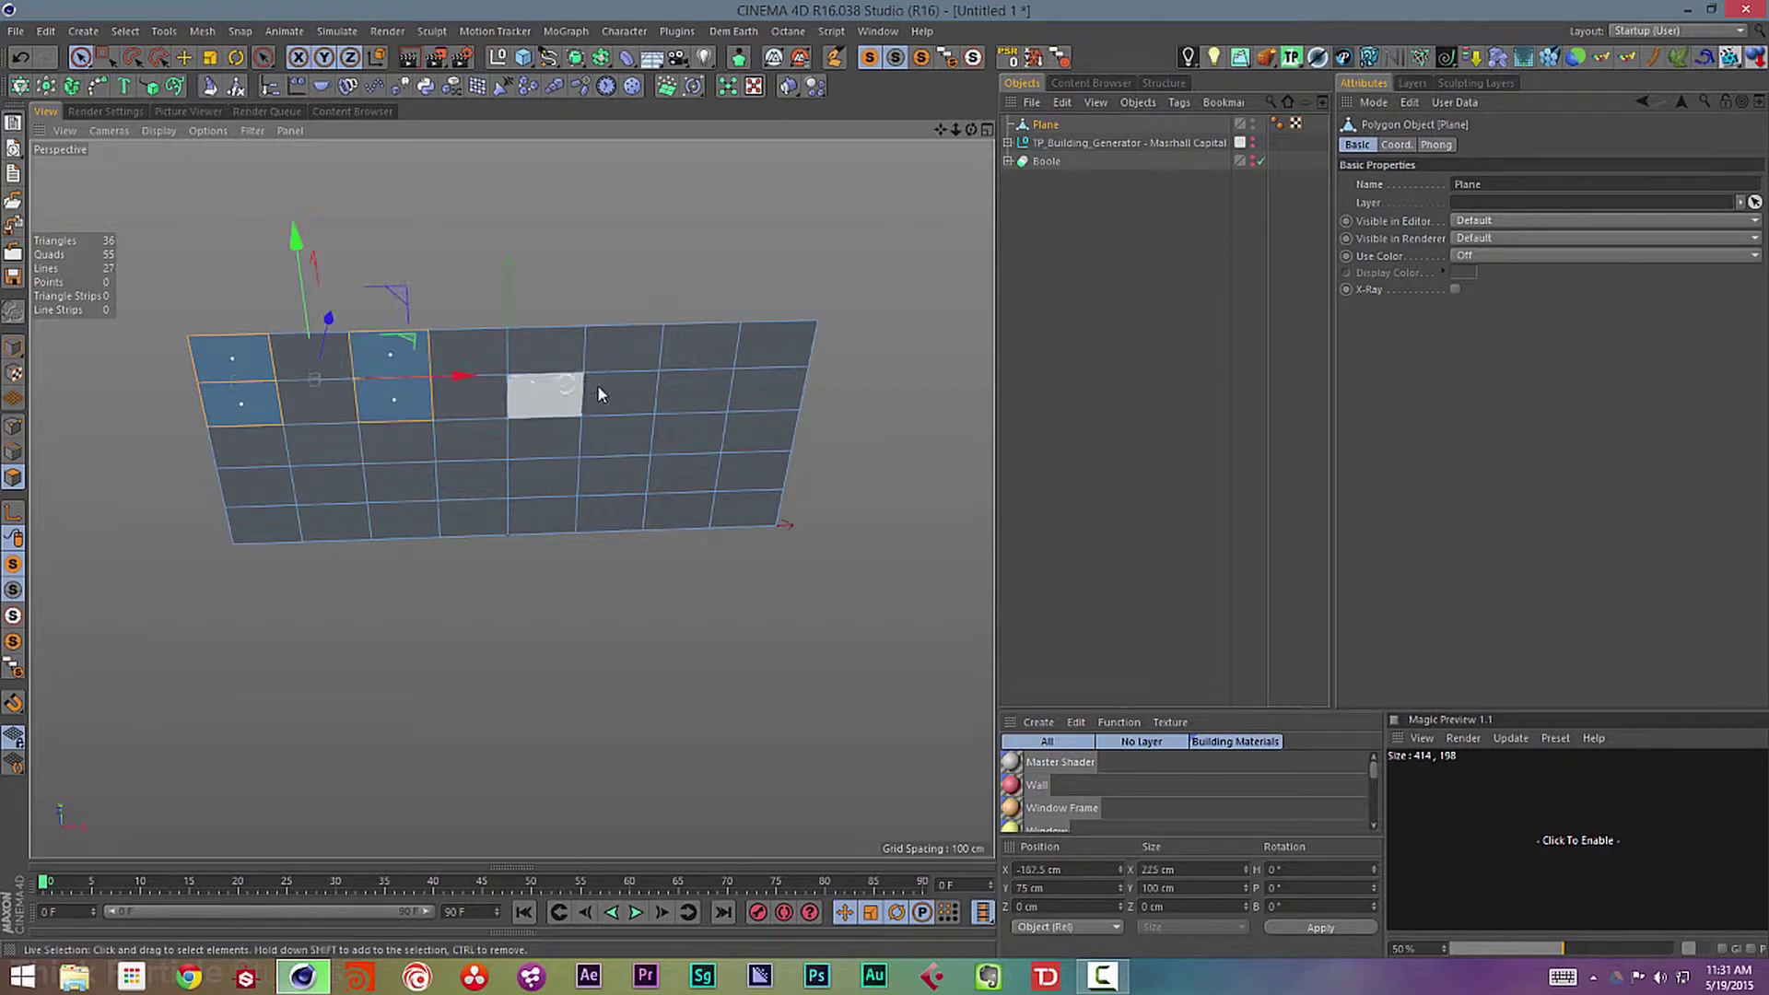
pyautogui.keyDown('shift'); pyautogui.click(545, 376); pyautogui.keyUp('shift')
pyautogui.keyDown('shift'); pyautogui.click(693, 373); pyautogui.keyUp('shift')
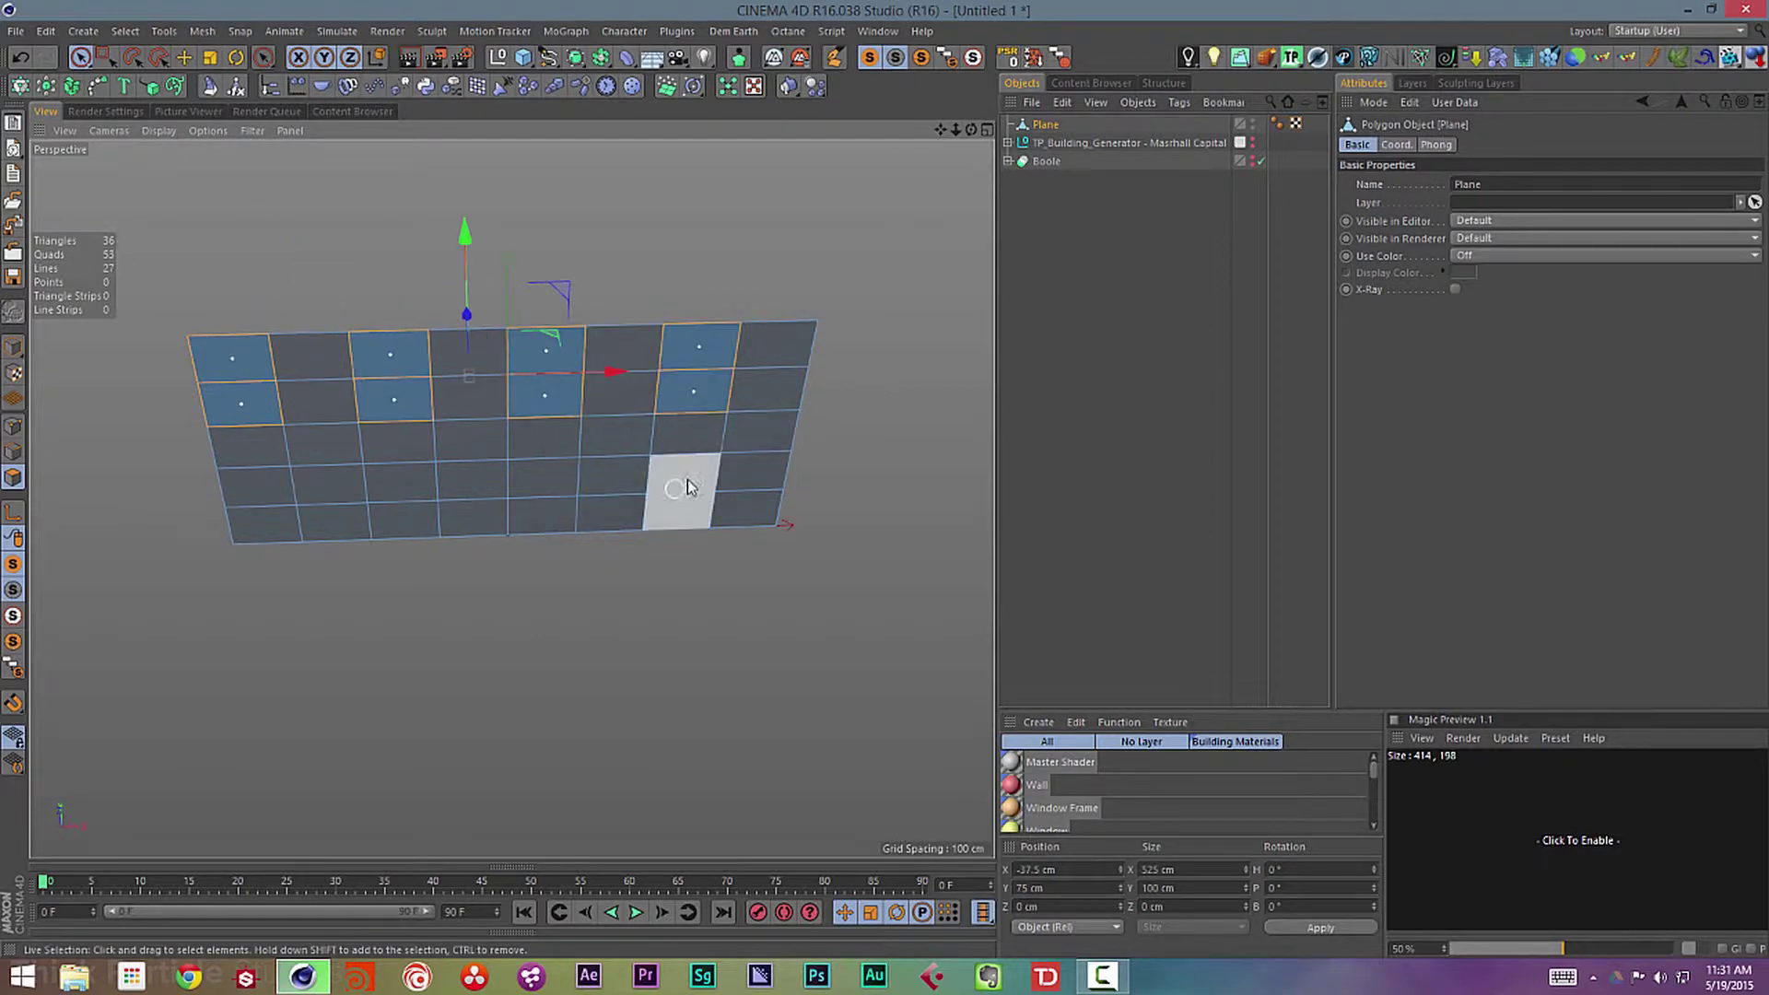
pyautogui.keyDown('shift'); pyautogui.click(753, 451); pyautogui.keyUp('shift')
pyautogui.keyDown('shift'); pyautogui.click(614, 454); pyautogui.keyUp('shift')
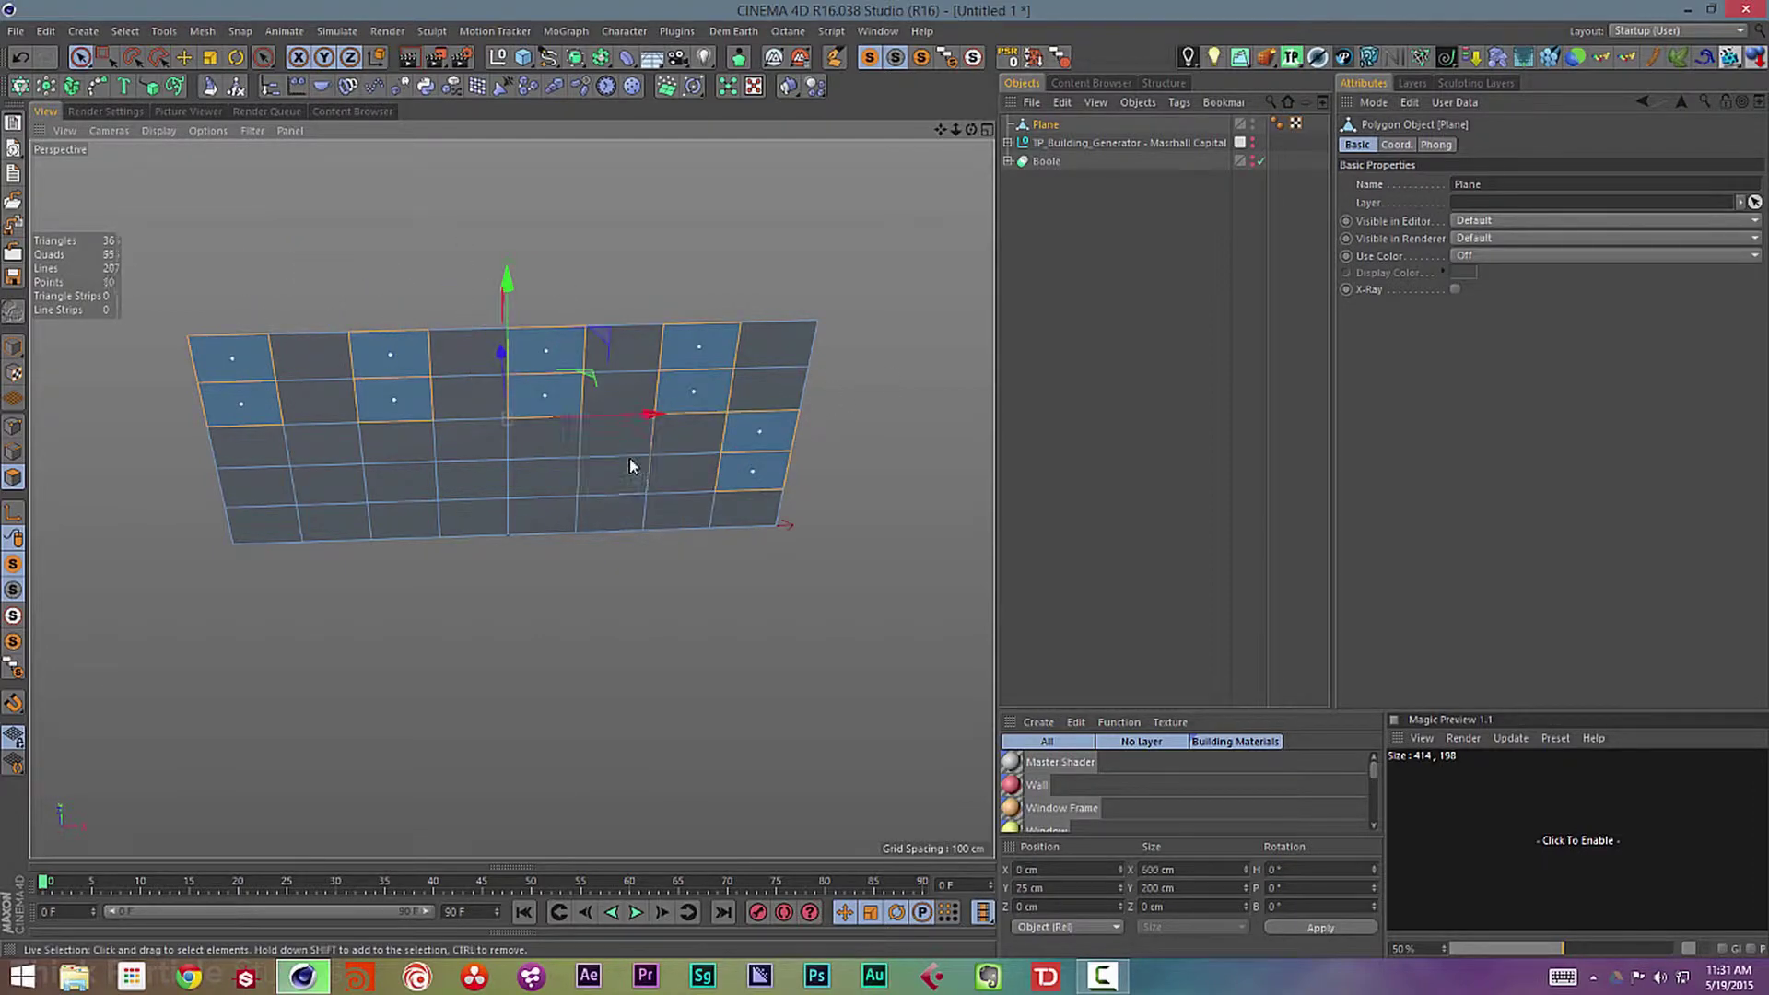
pyautogui.keyDown('shift'); pyautogui.click(471, 459); pyautogui.keyUp('shift')
pyautogui.keyDown('shift'); pyautogui.click(326, 464); pyautogui.keyUp('shift')
pyautogui.keyDown('shift'); pyautogui.click(265, 525); pyautogui.keyUp('shift')
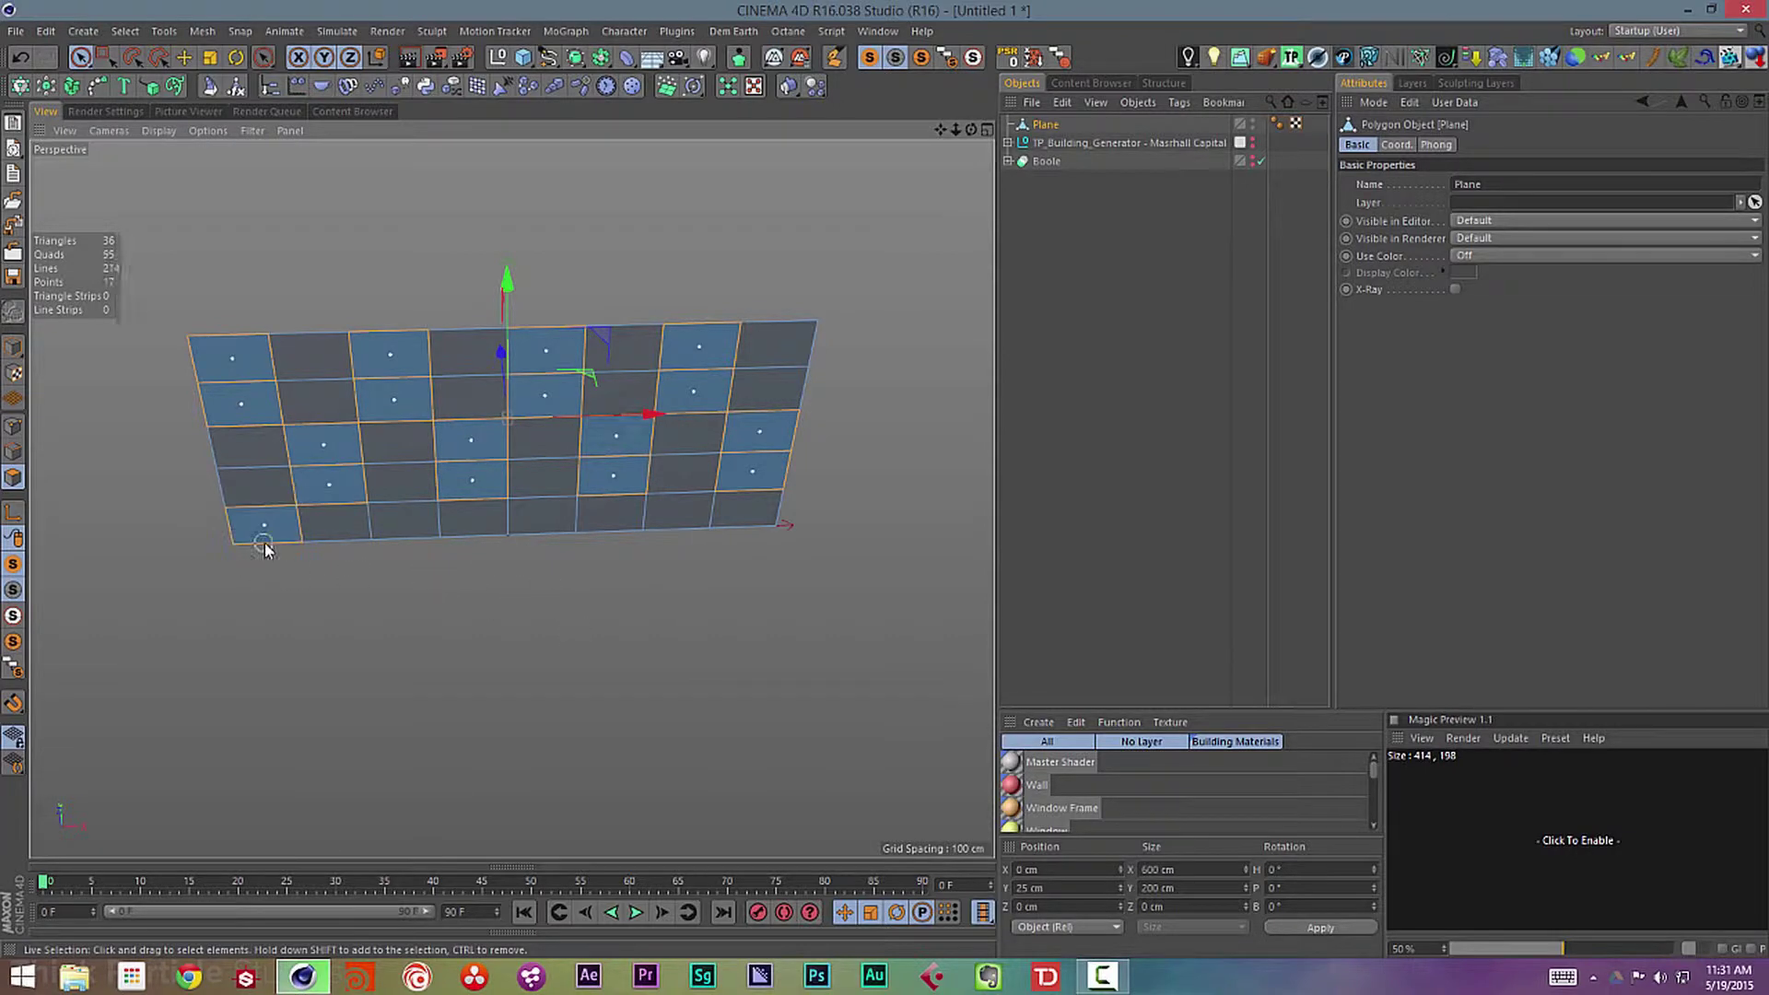
pyautogui.keyDown('shift'); pyautogui.click(403, 521); pyautogui.keyUp('shift')
pyautogui.keyDown('shift'); pyautogui.click(542, 516); pyautogui.keyUp('shift')
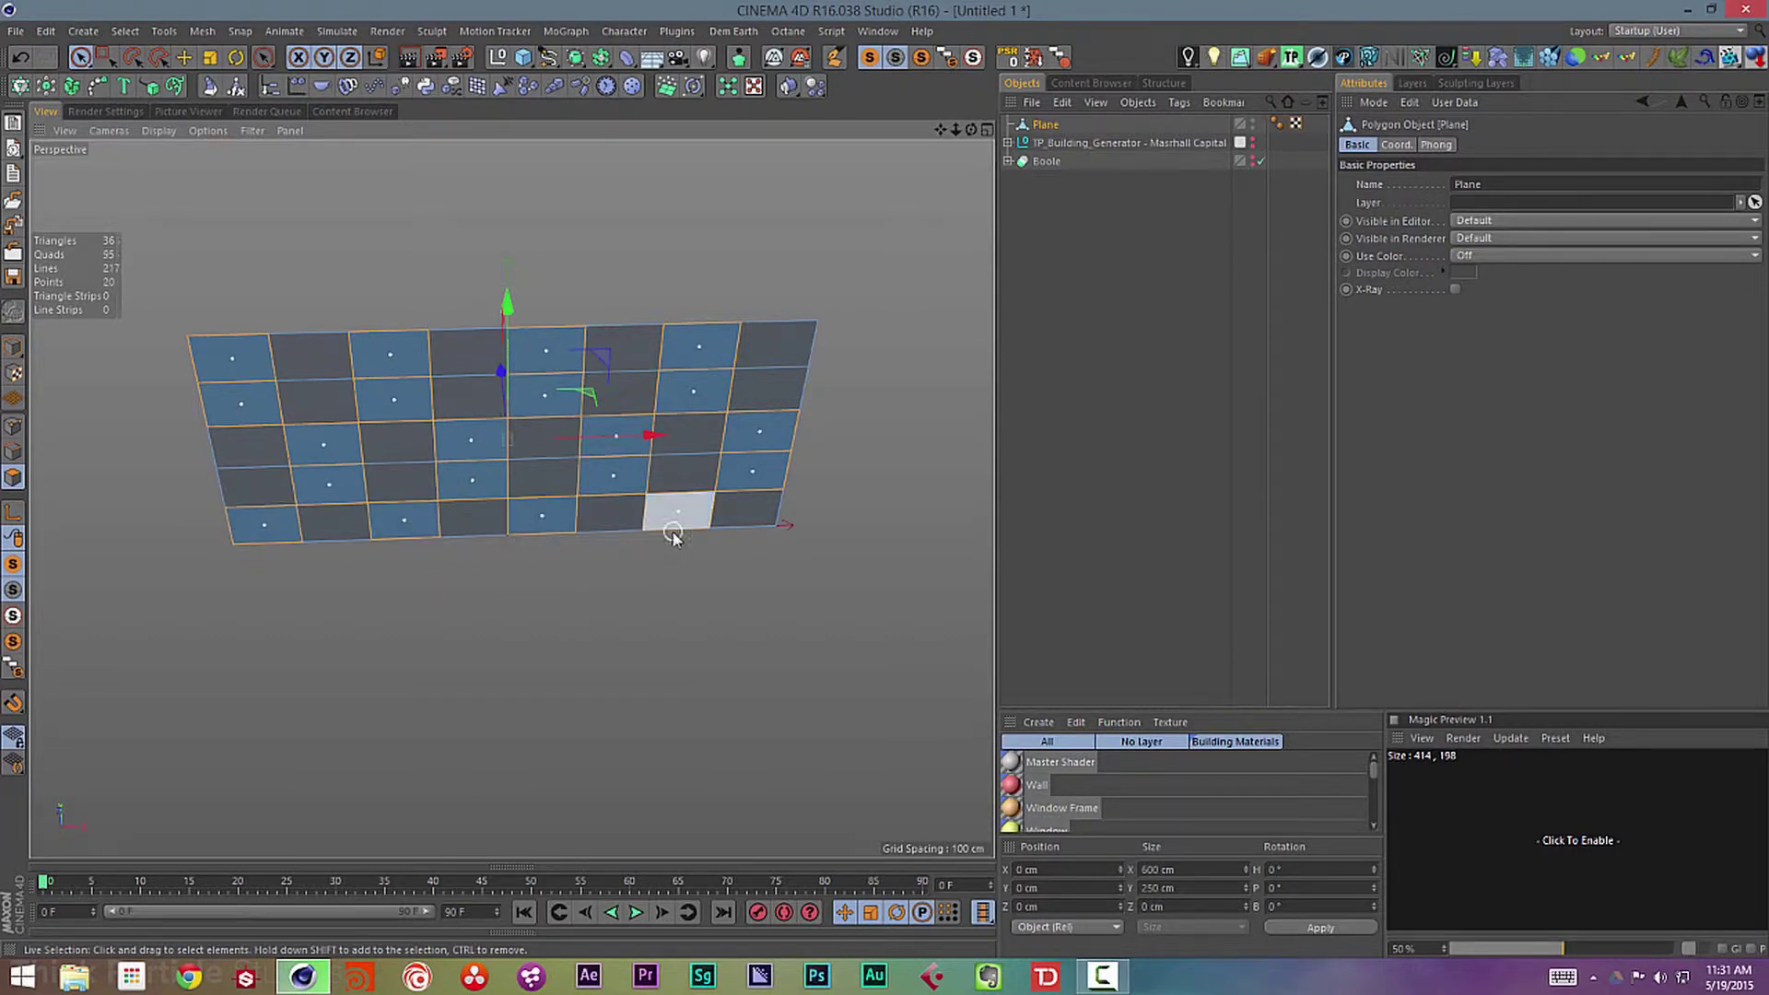
pyautogui.keyDown('shift'); pyautogui.click(675, 516); pyautogui.keyUp('shift')
pyautogui.press('u')
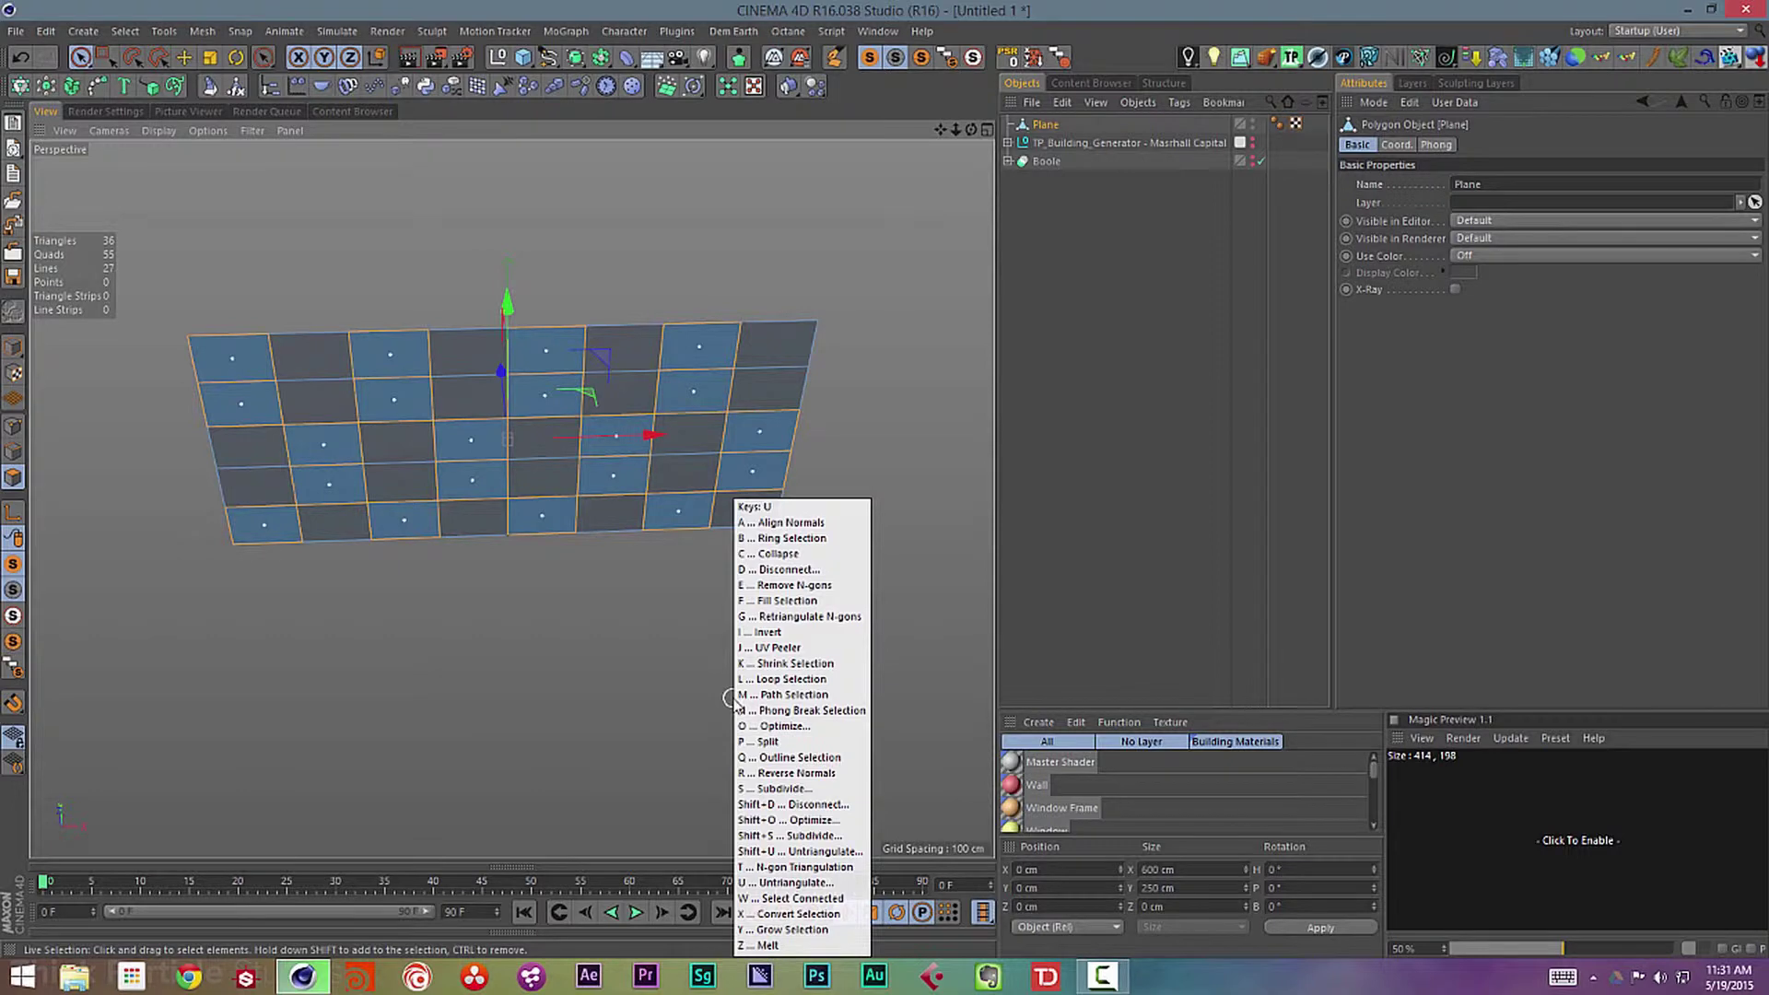
pyautogui.press('z')
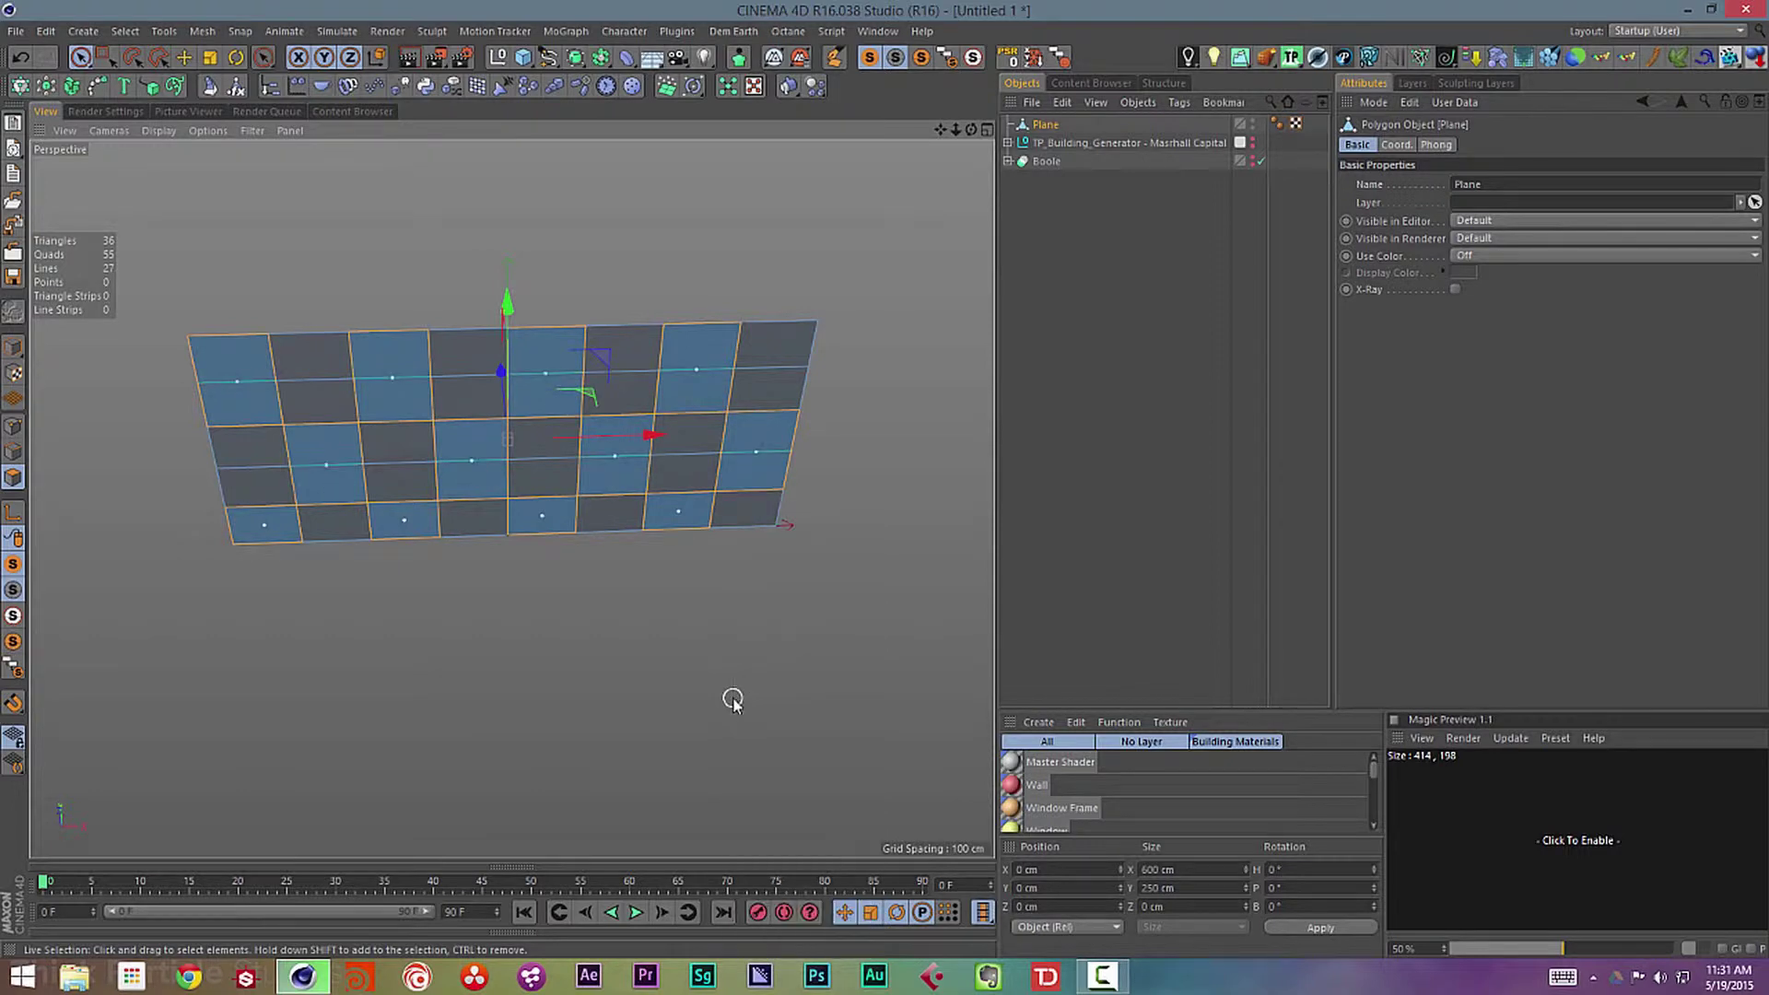
# - Melt the remaining two-high polygon blocks of the checkerboard, including the other bottom-row polygons in the selection, and clear the selection
pyautogui.click(306, 376)
pyautogui.keyDown('shift'); pyautogui.click(468, 375); pyautogui.keyUp('shift')
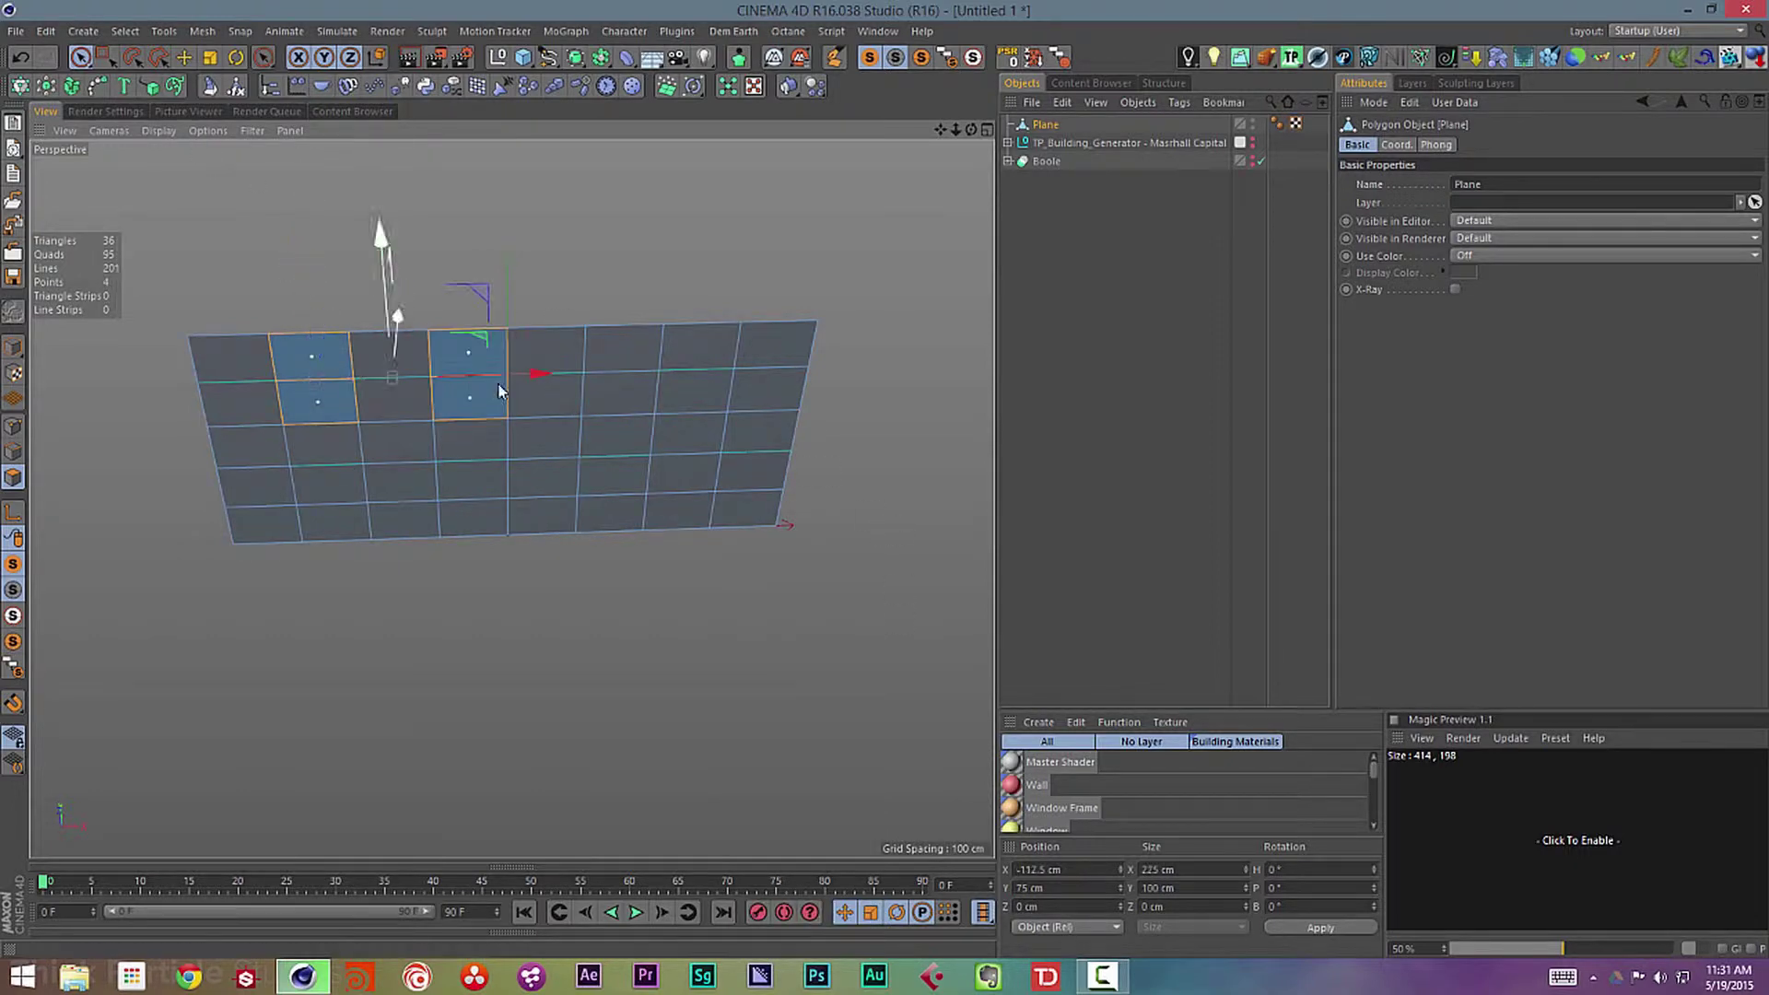
pyautogui.keyDown('shift'); pyautogui.click(619, 371); pyautogui.keyUp('shift')
pyautogui.keyDown('shift'); pyautogui.click(765, 369); pyautogui.keyUp('shift')
pyautogui.keyDown('shift'); pyautogui.click(686, 451); pyautogui.keyUp('shift')
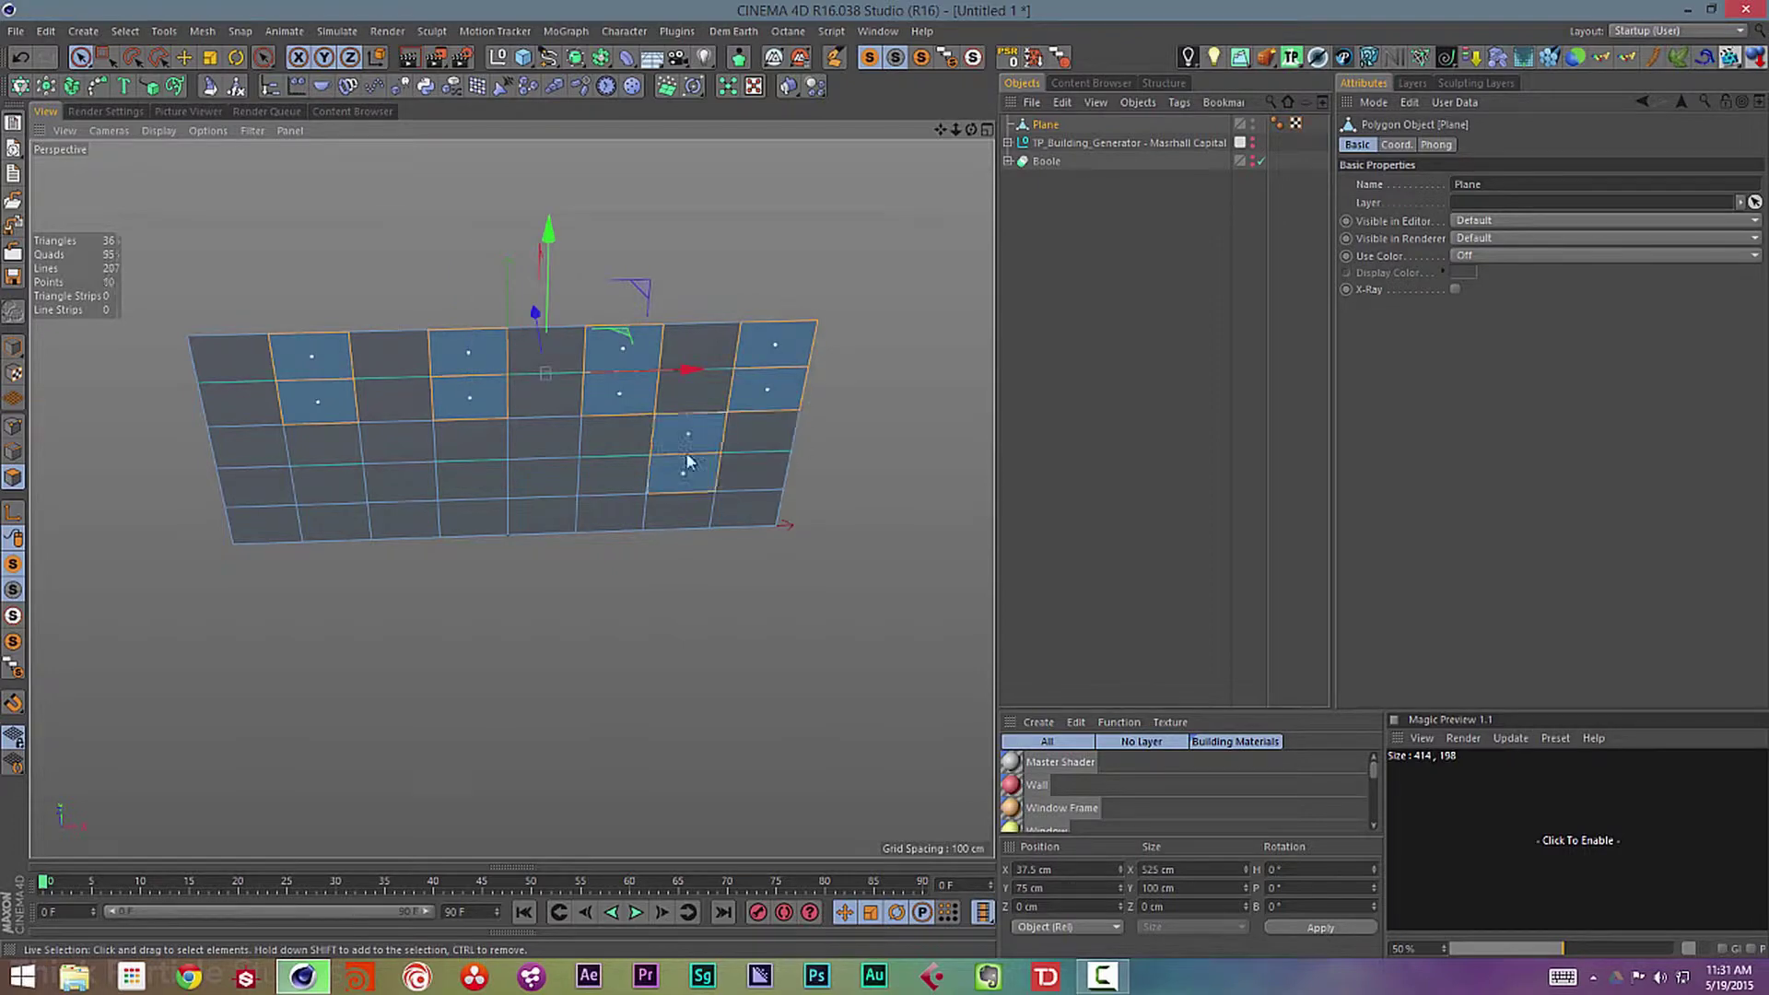
pyautogui.keyDown('shift'); pyautogui.click(543, 456); pyautogui.keyUp('shift')
pyautogui.keyDown('shift'); pyautogui.click(398, 461); pyautogui.keyUp('shift')
pyautogui.keyDown('shift'); pyautogui.click(247, 472); pyautogui.keyUp('shift')
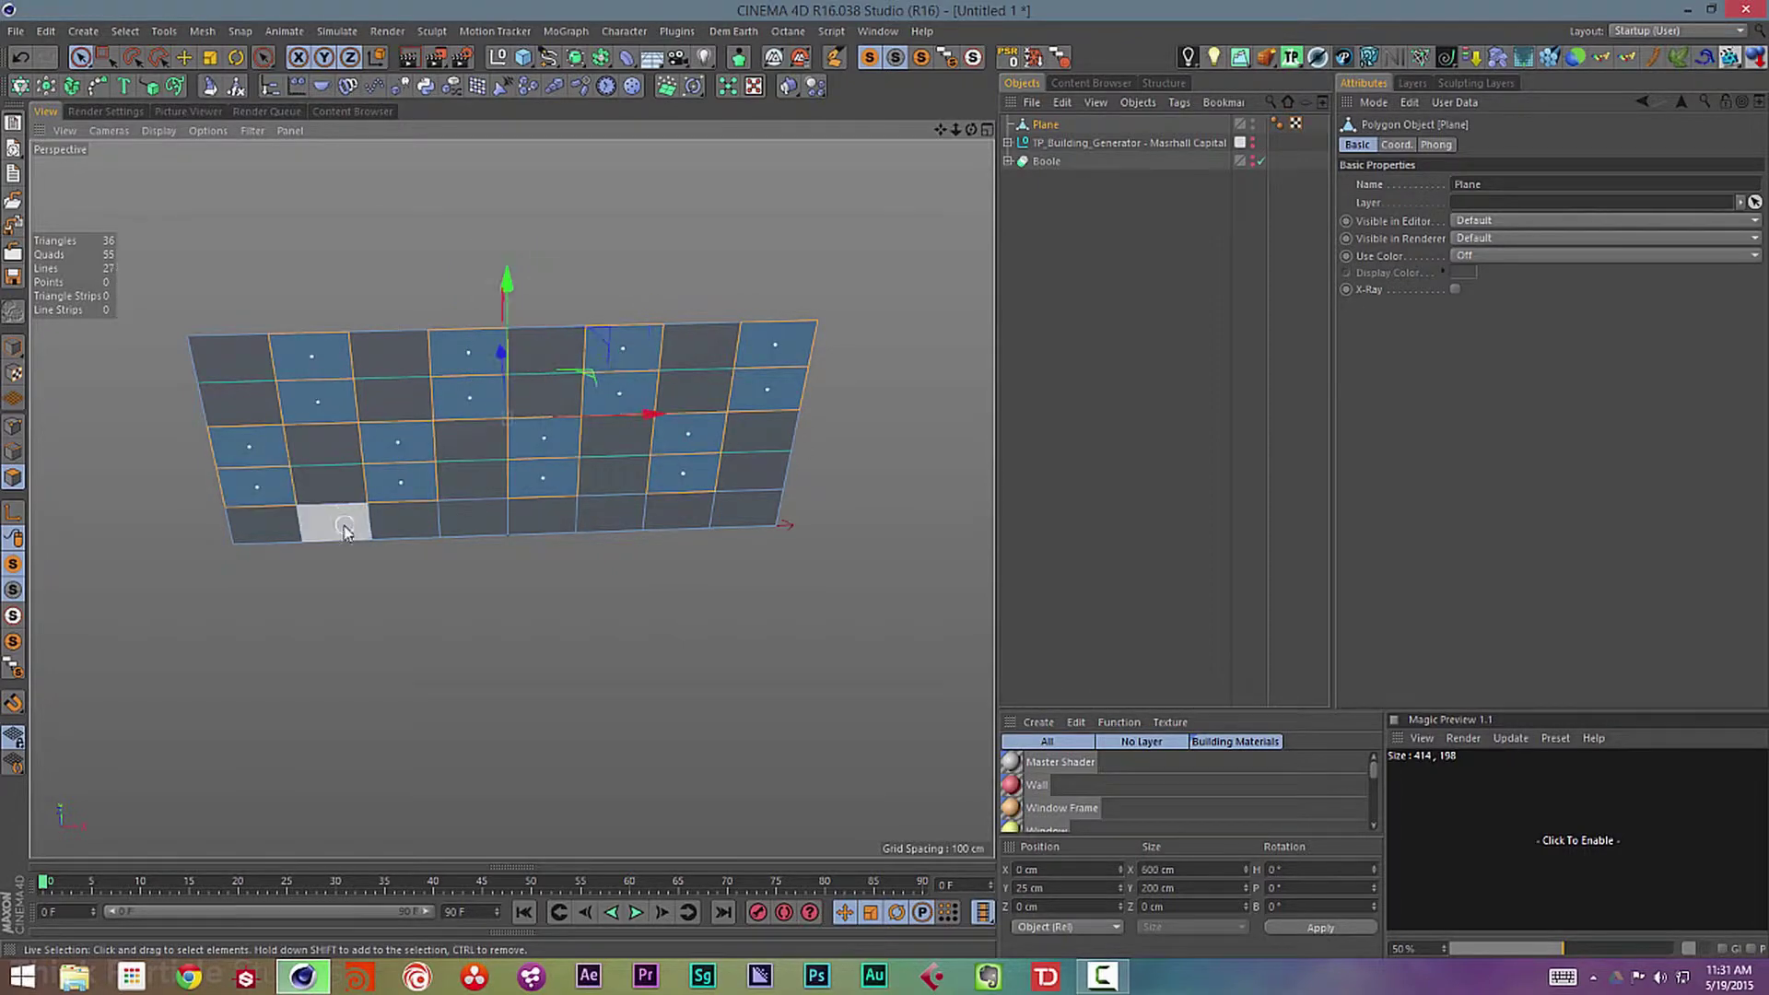
pyautogui.keyDown('shift'); pyautogui.click(335, 520); pyautogui.keyUp('shift')
pyautogui.keyDown('shift'); pyautogui.click(470, 523); pyautogui.keyUp('shift')
pyautogui.keyDown('shift'); pyautogui.click(608, 523); pyautogui.keyUp('shift')
pyautogui.keyDown('shift'); pyautogui.click(744, 529); pyautogui.keyUp('shift')
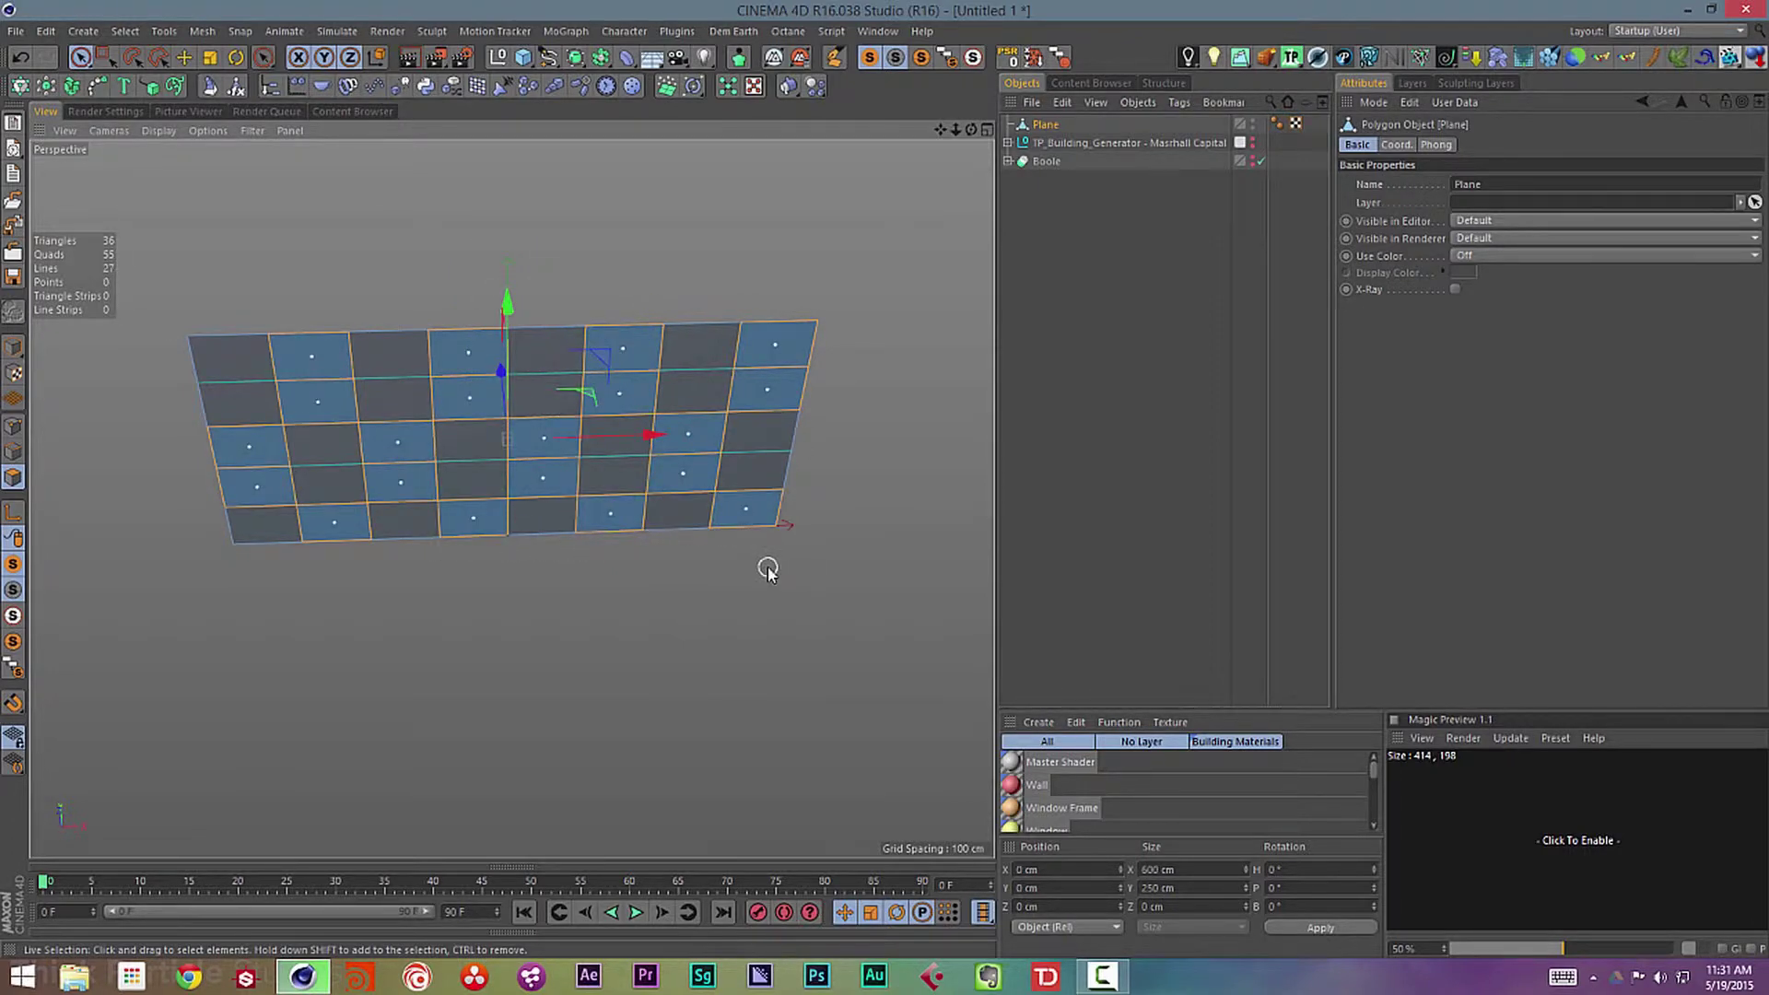
pyautogui.press('u')
pyautogui.press('z')
pyautogui.click(721, 619)
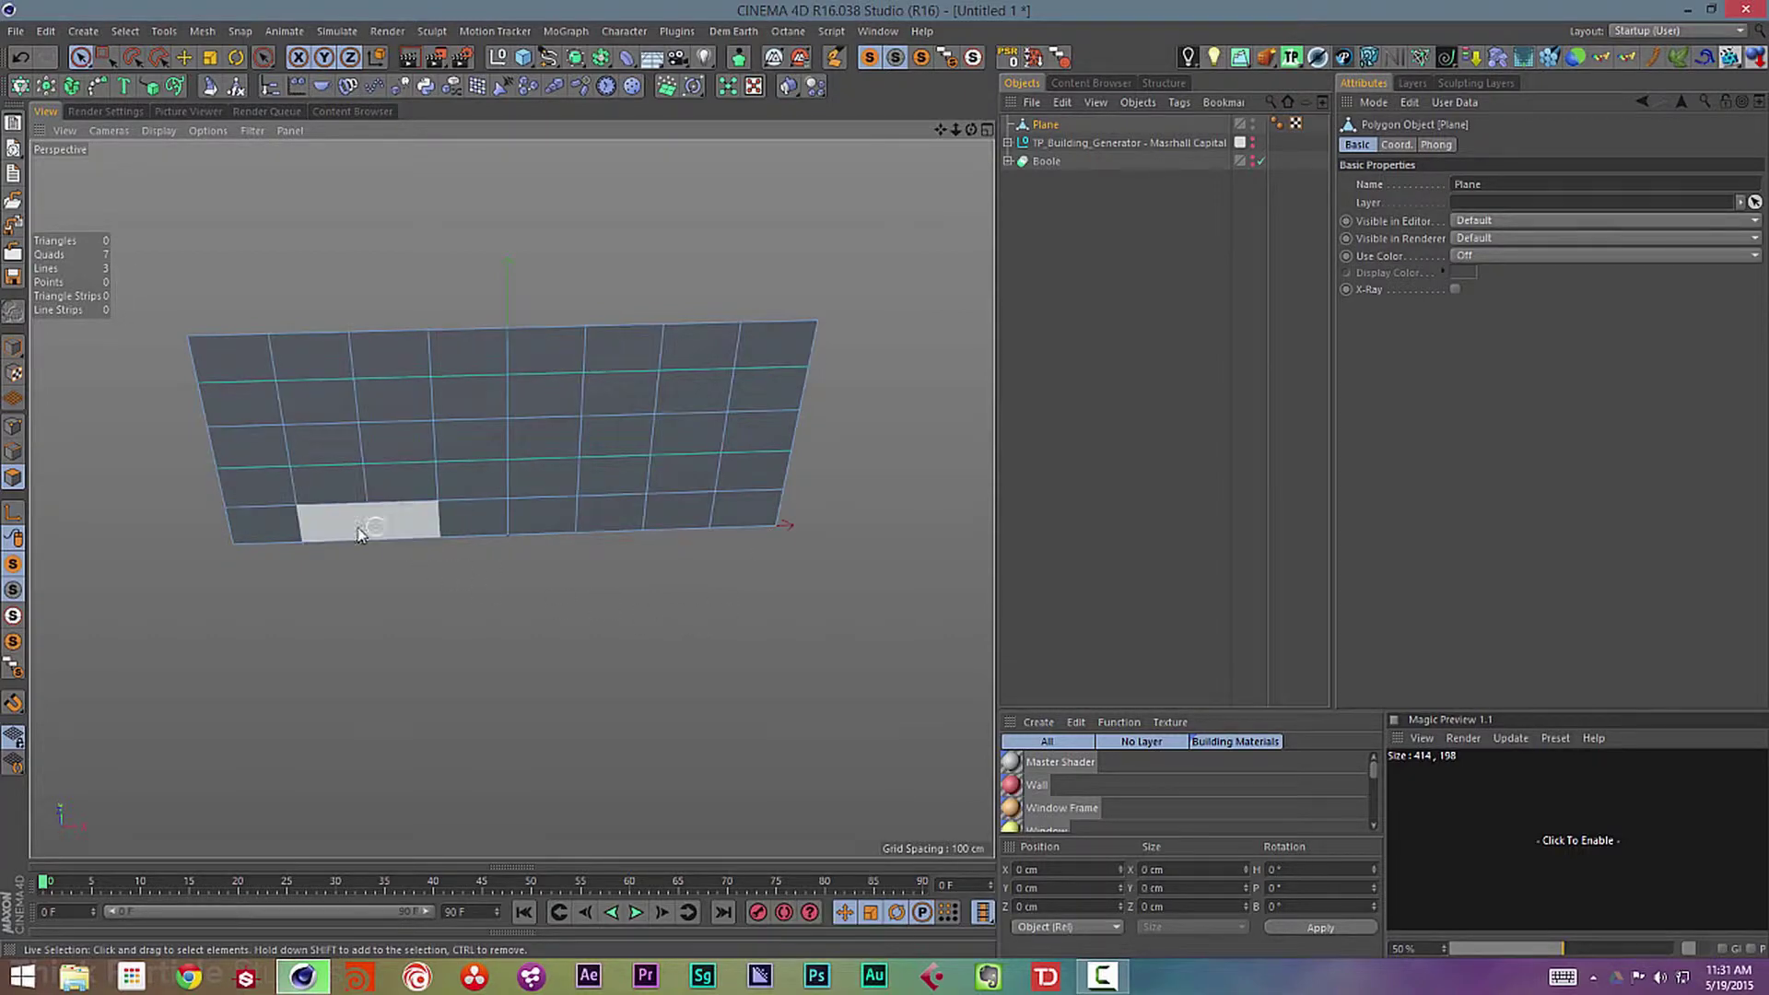
# - Check the melted polygon blocks on the plane by selecting several of them one at a time, and clear the selection
pyautogui.press('e')
pyautogui.click(268, 465)
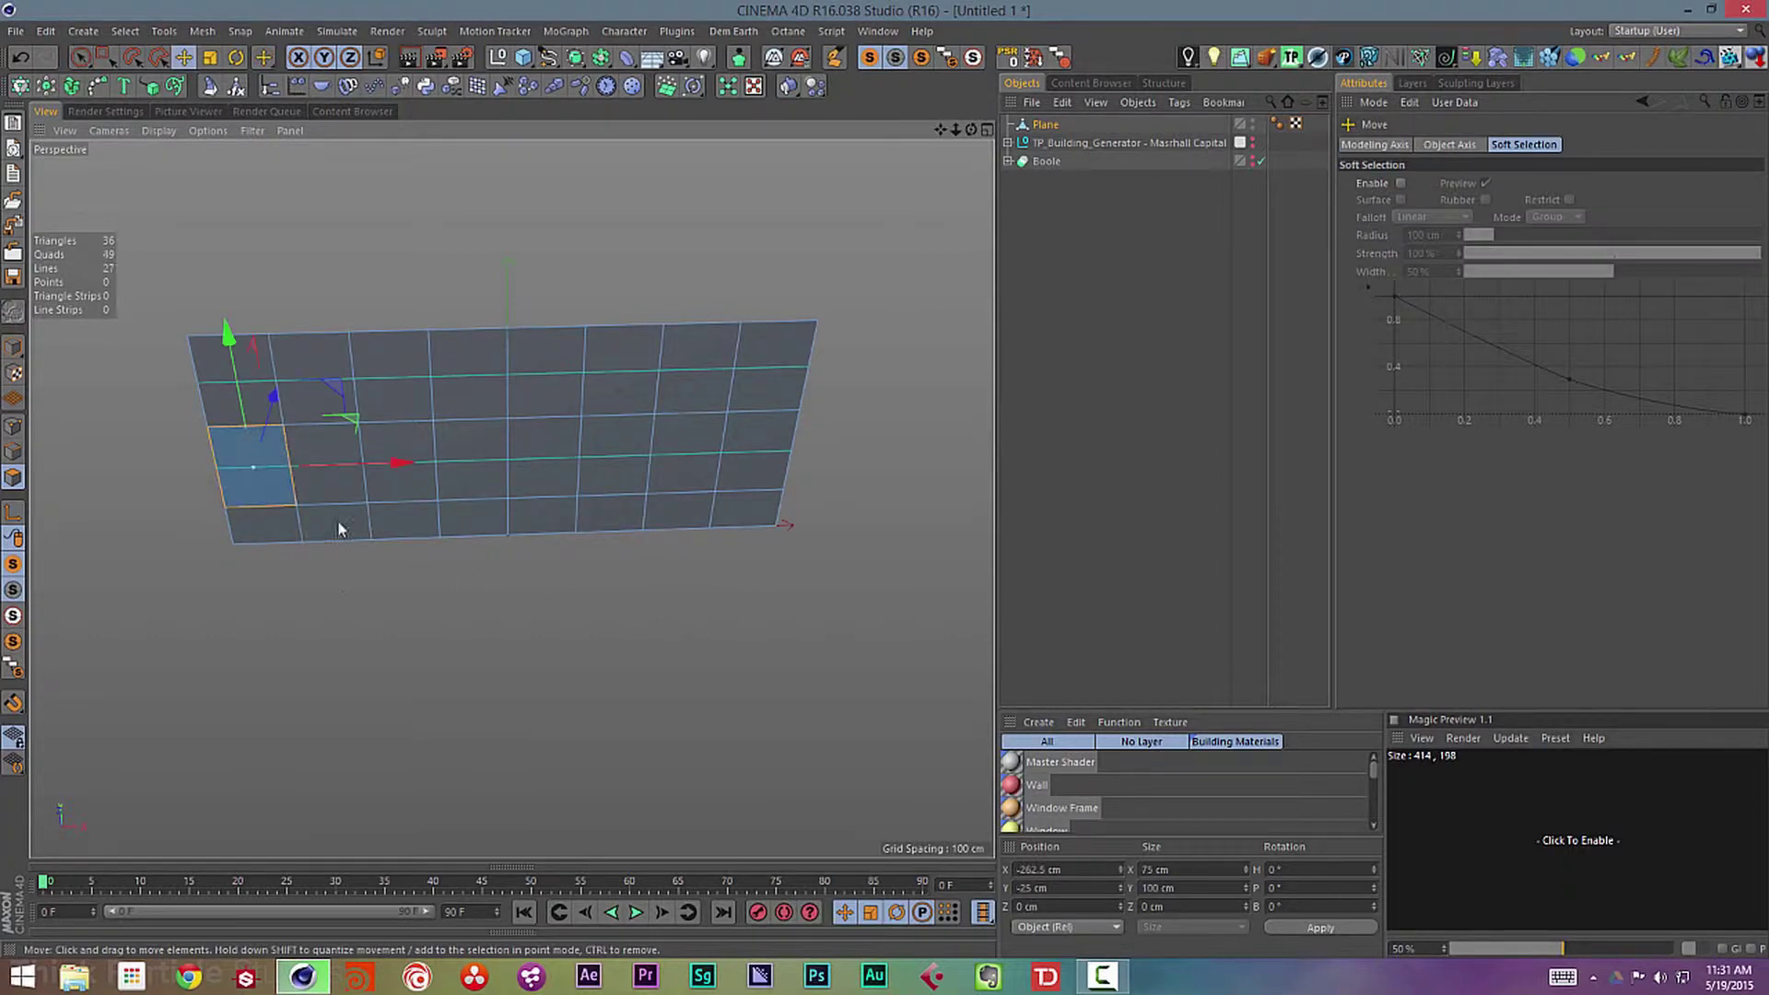
pyautogui.click(318, 391)
pyautogui.click(257, 398)
pyautogui.click(318, 455)
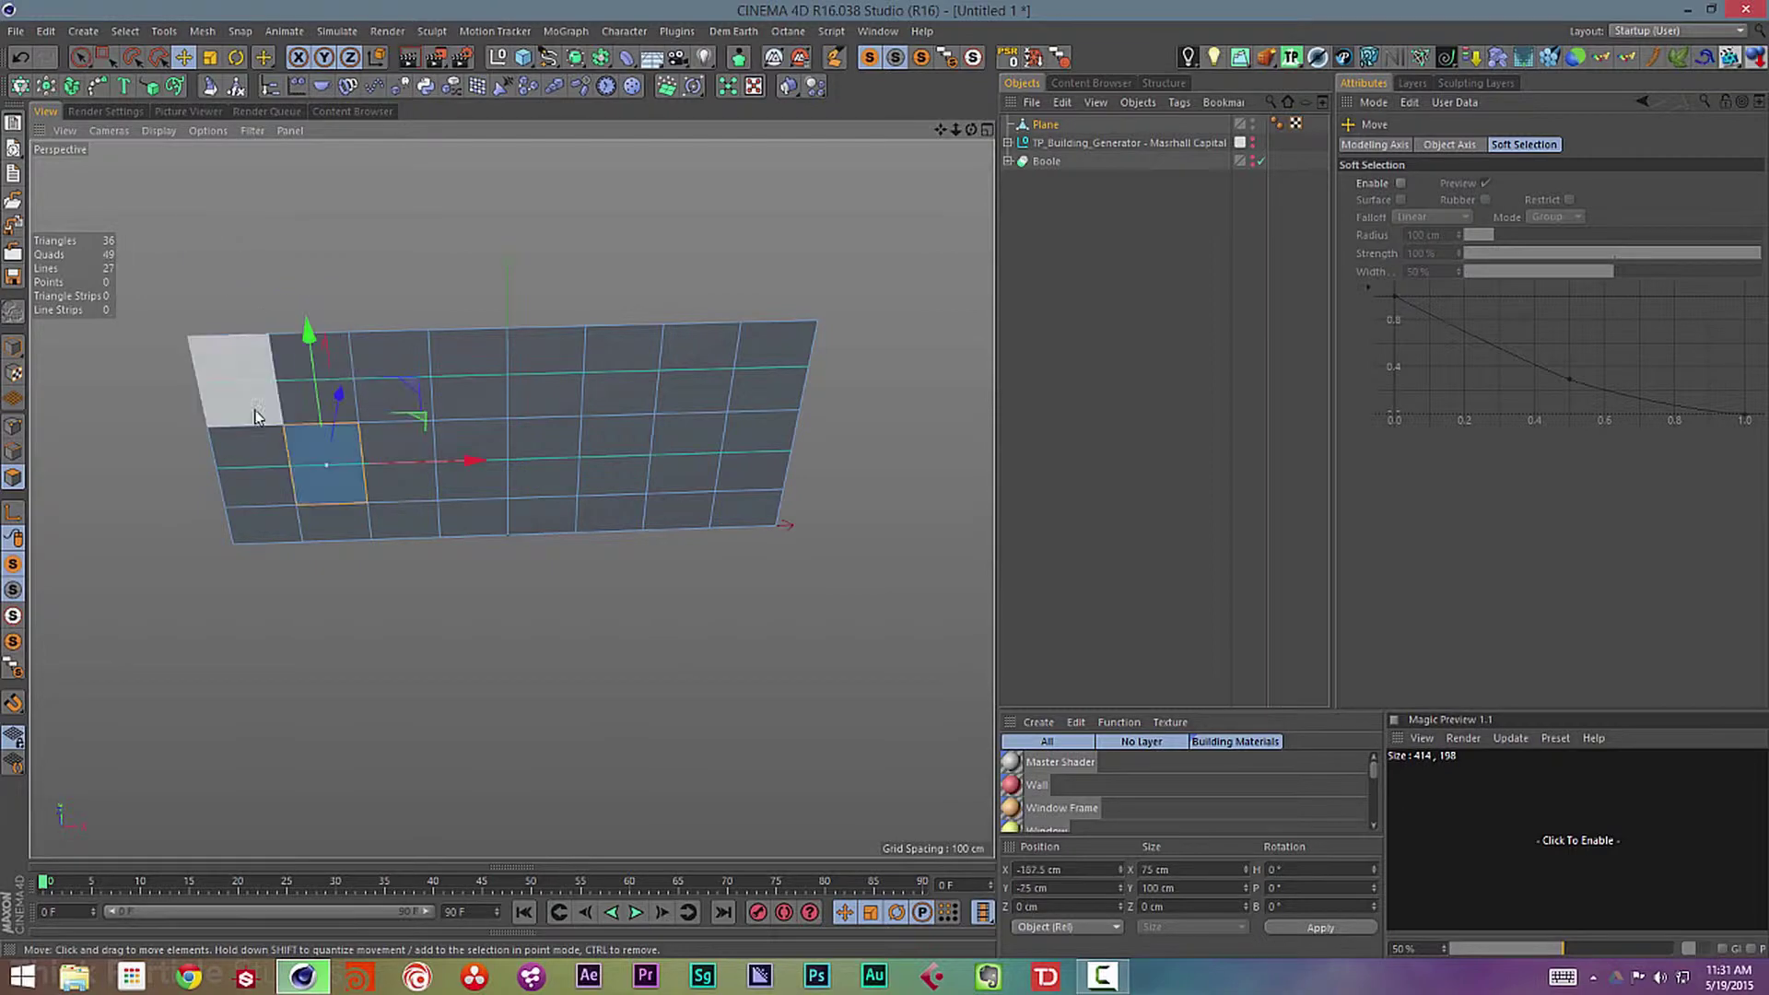
pyautogui.click(255, 457)
pyautogui.click(304, 385)
pyautogui.click(357, 513)
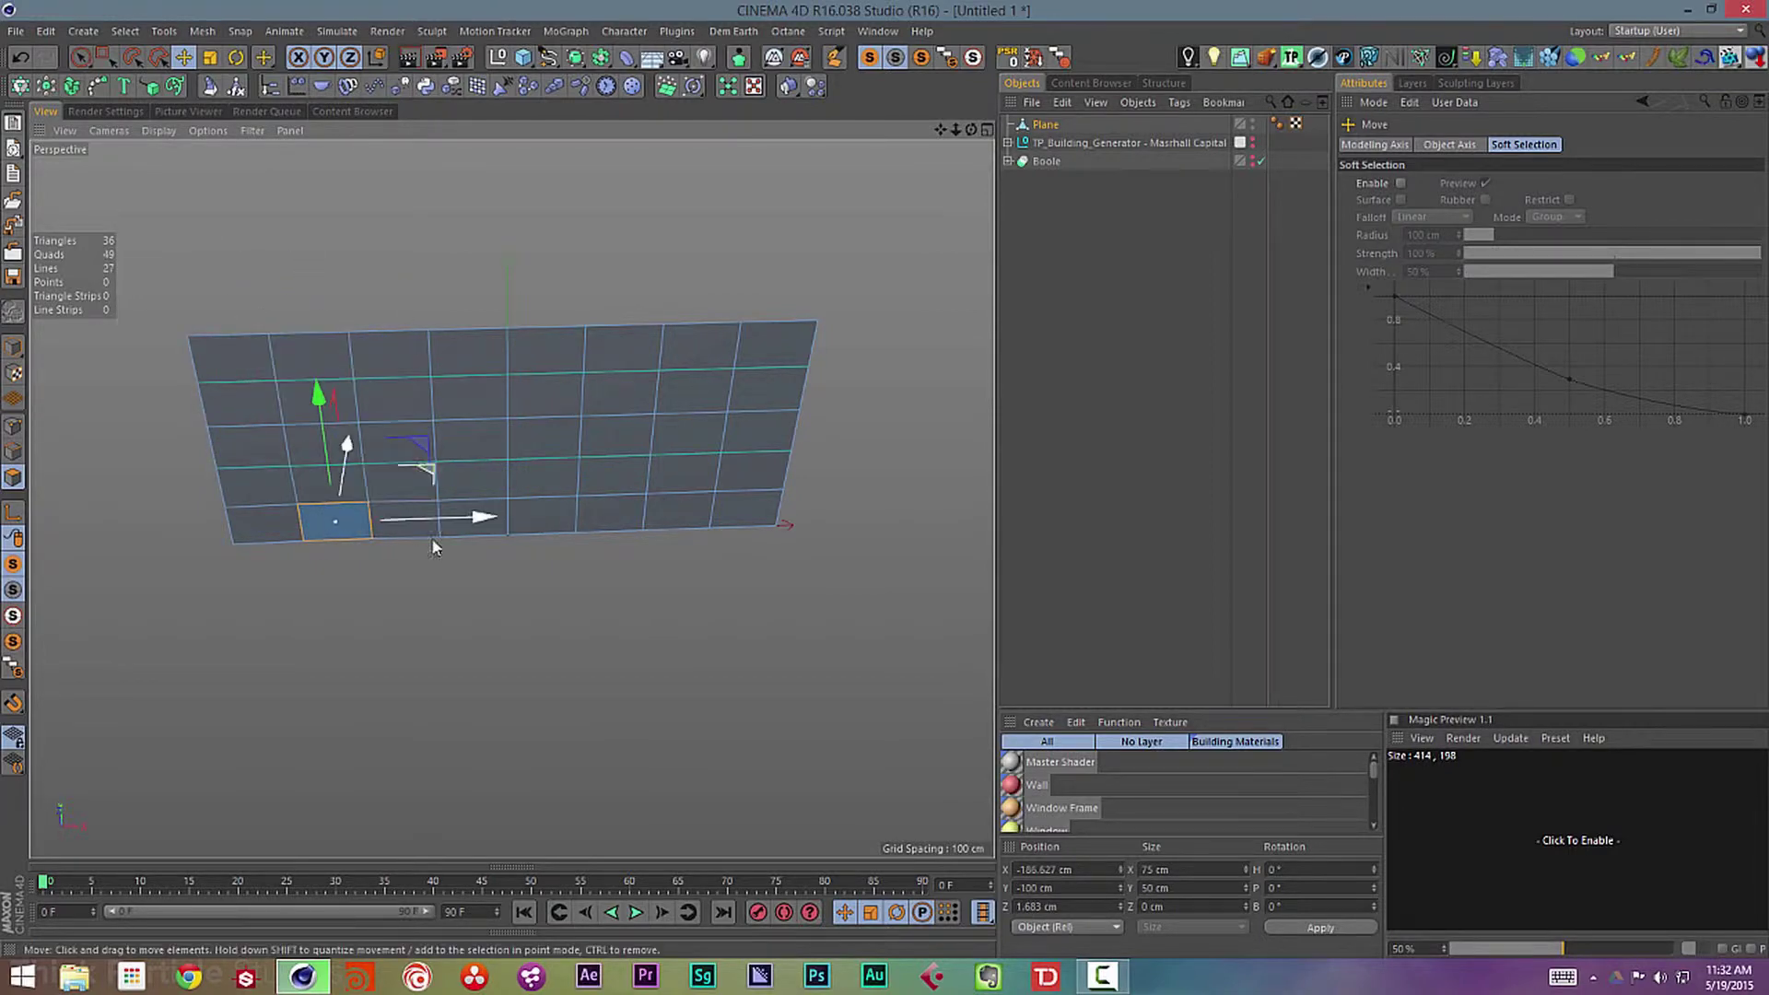
pyautogui.click(331, 638)
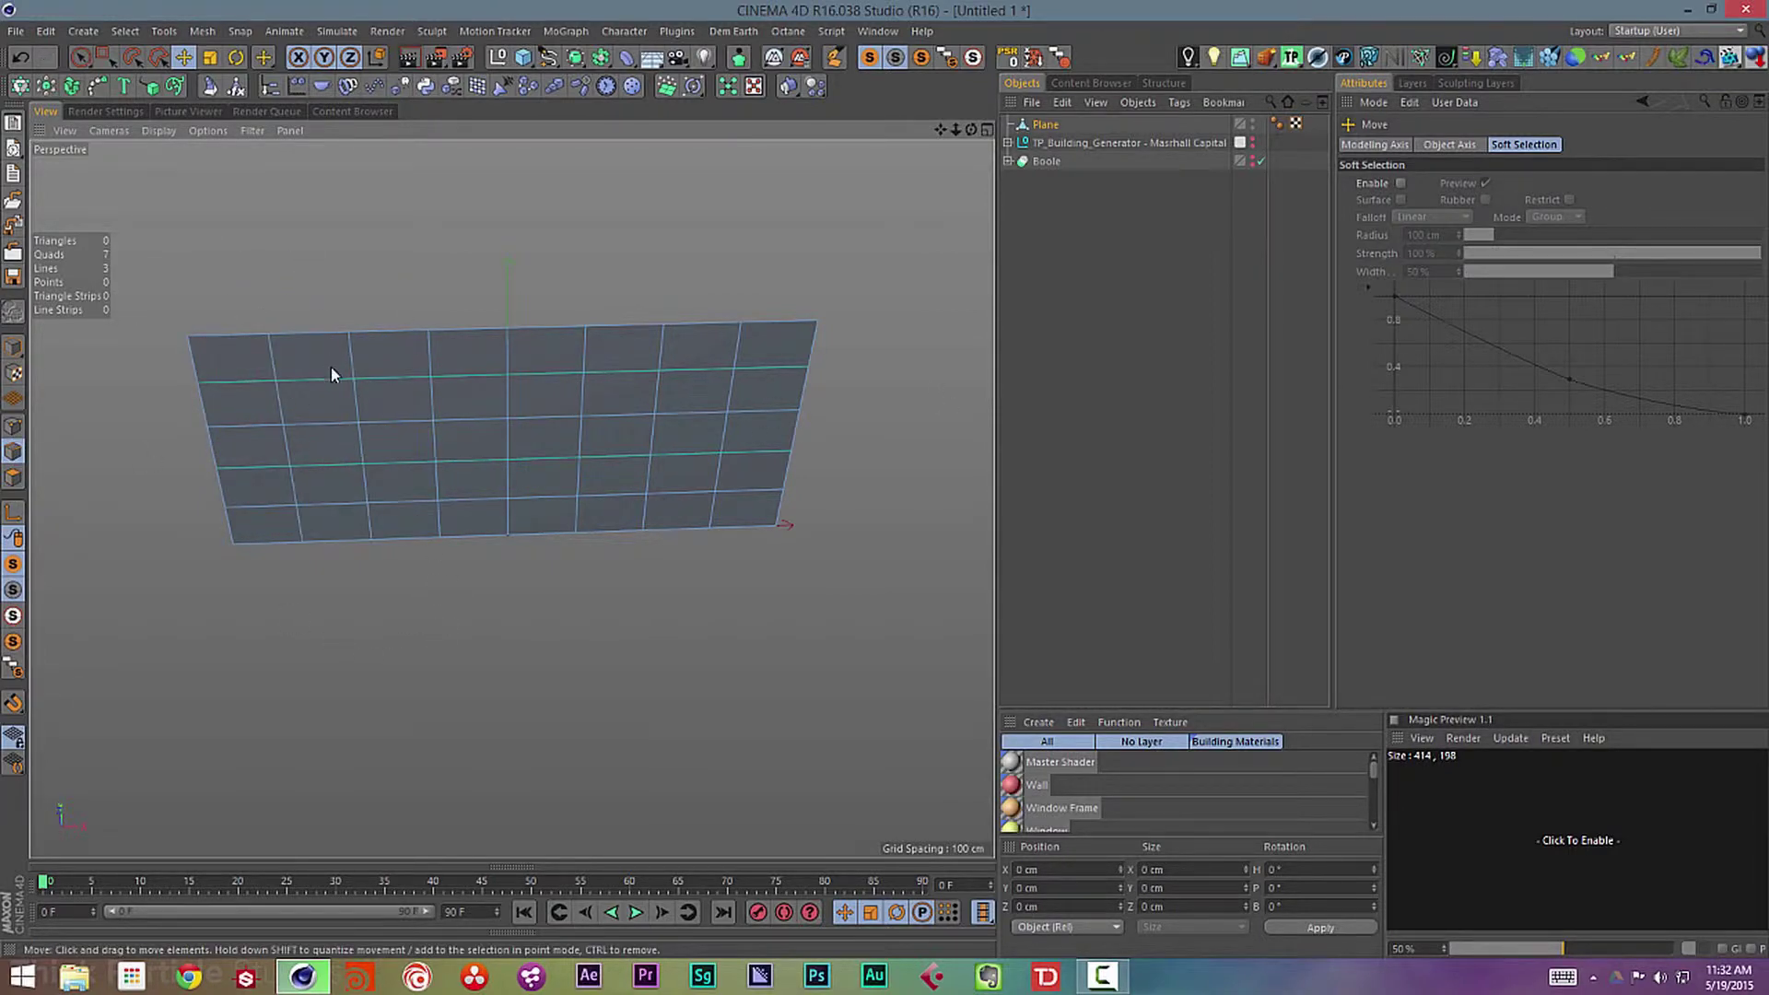
# - Select all of the plane's grid edges in edge mode, including the outer border
pyautogui.press('space')
pyautogui.moveTo(272, 369); pyautogui.dragTo(247, 446)
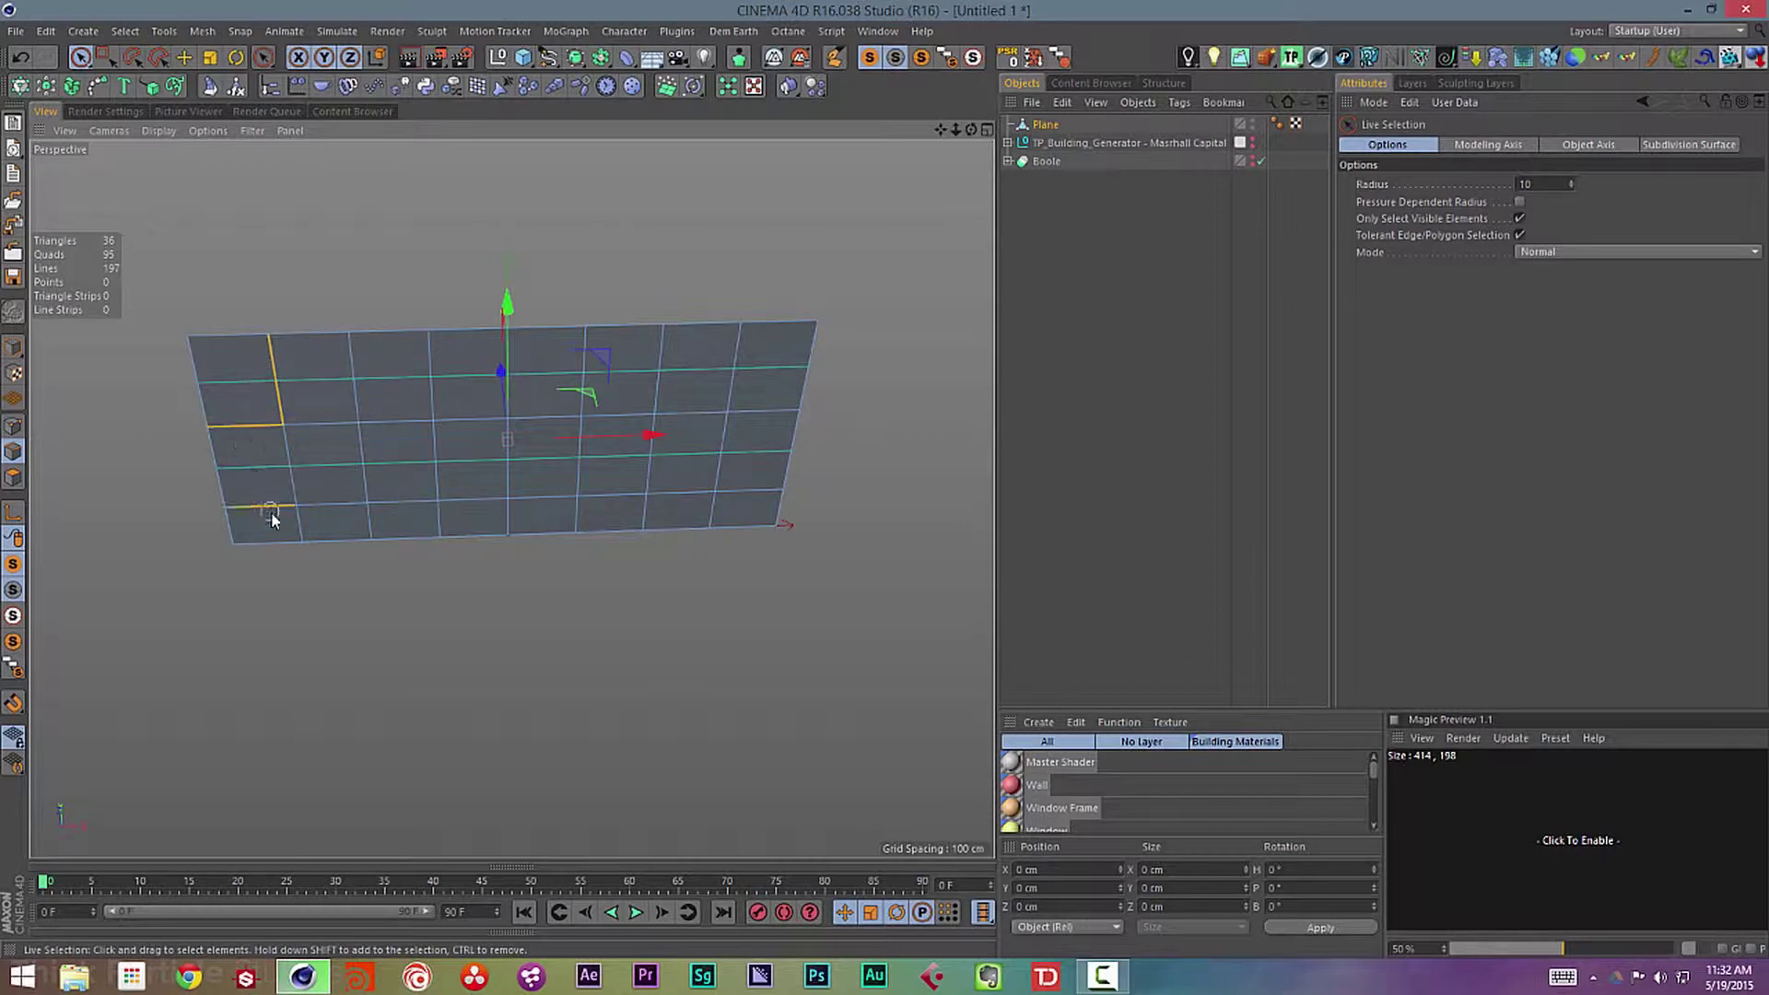
pyautogui.moveTo(412, 514)
pyautogui.mouseDown()
pyautogui.moveTo(742, 485)
pyautogui.moveTo(746, 353)
pyautogui.mouseUp()
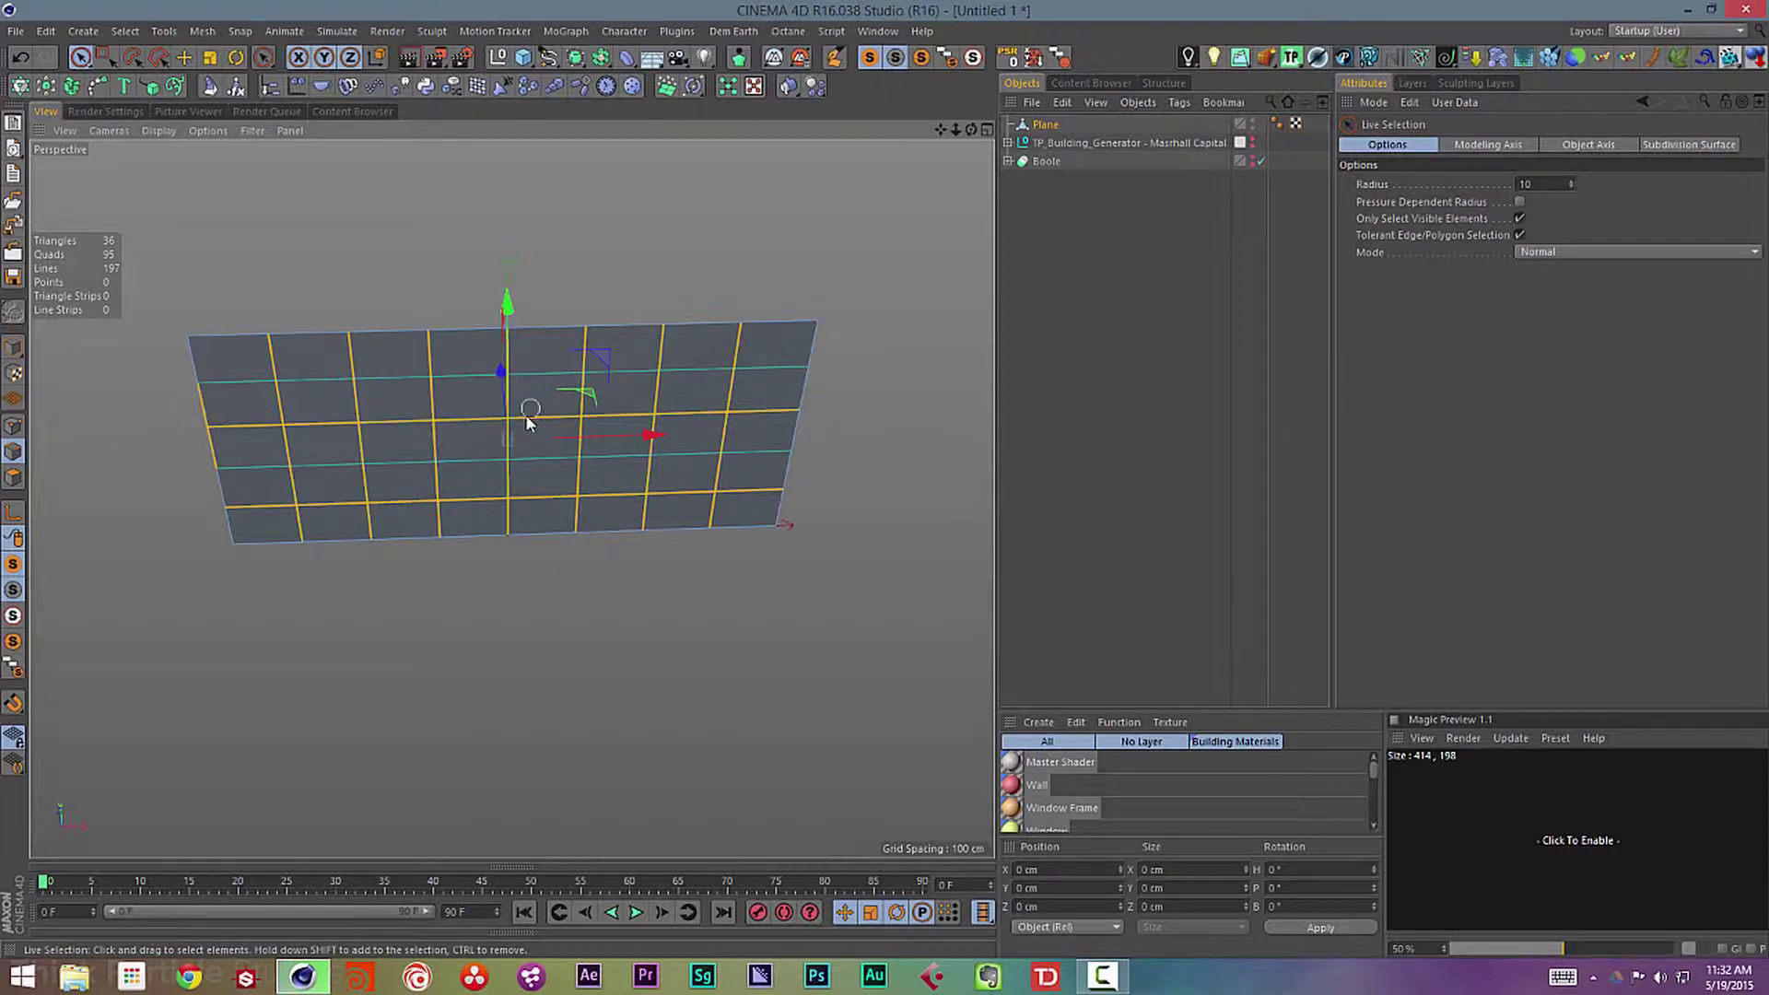
pyautogui.keyDown('alt'); pyautogui.moveTo(212, 454); pyautogui.dragTo(219, 387); pyautogui.keyUp('alt')
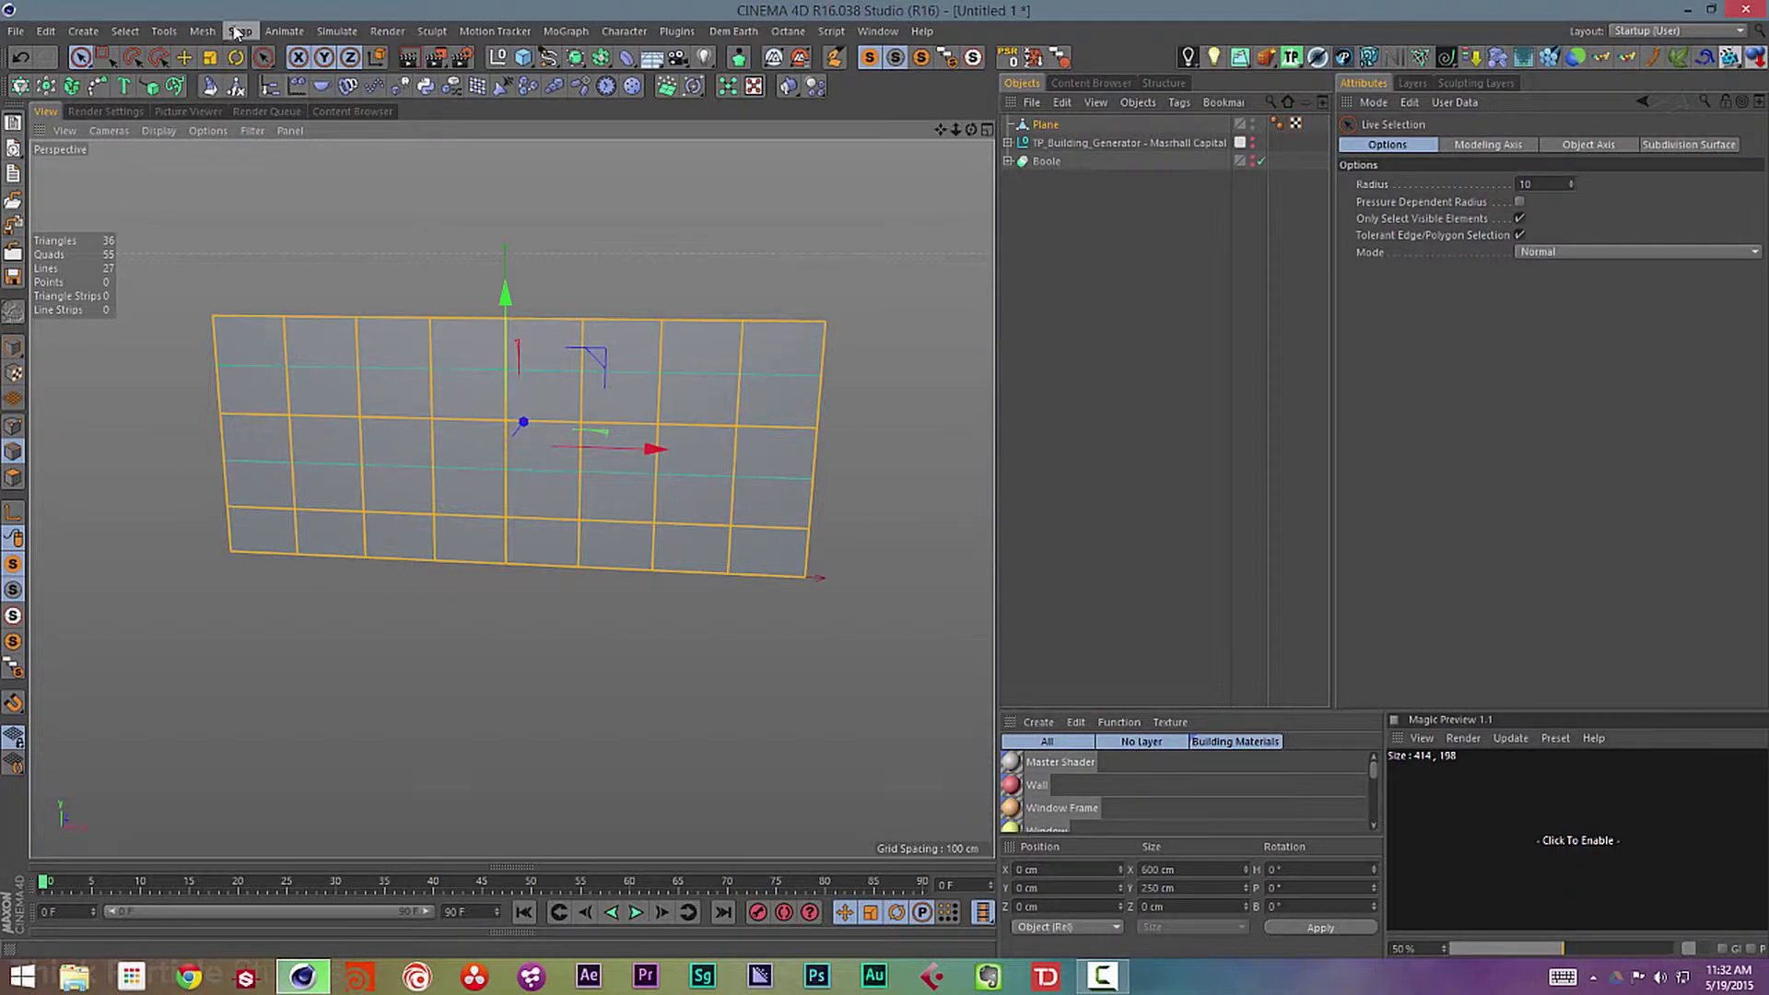
# - Convert the selected edges to a spline and move the spline out of the plane's hierarchy
pyautogui.click(202, 31)
pyautogui.moveTo(230, 77)
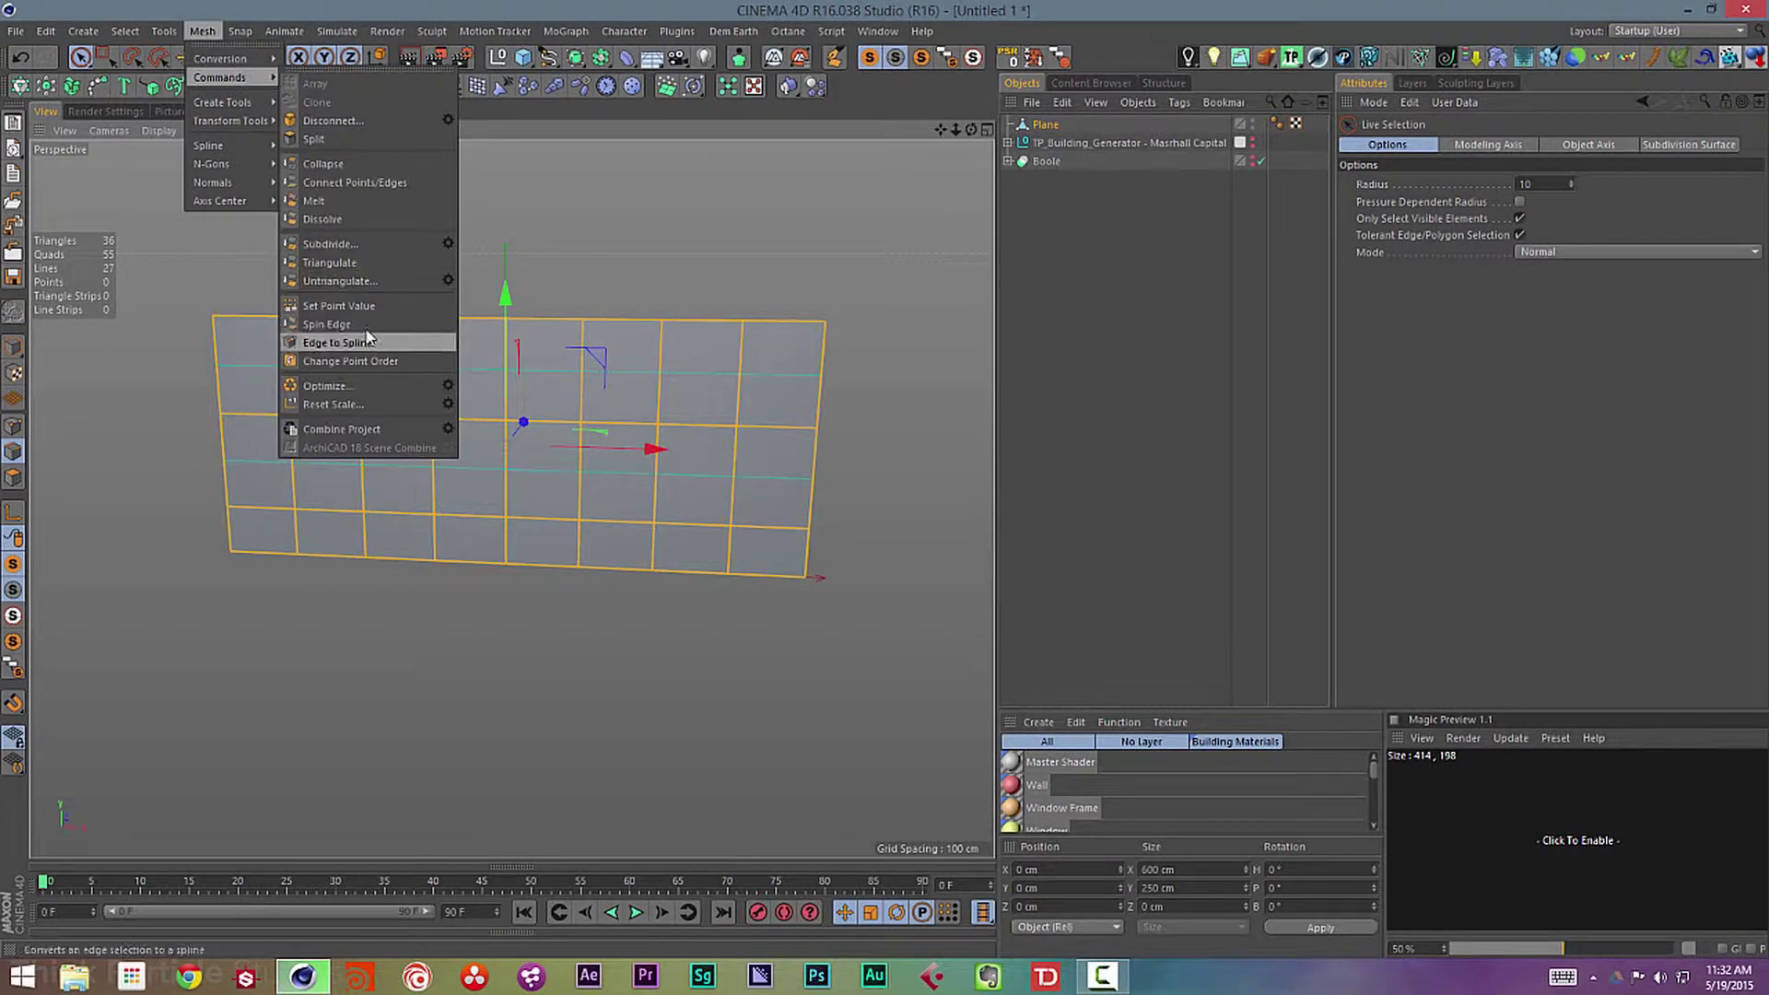
pyautogui.click(337, 342)
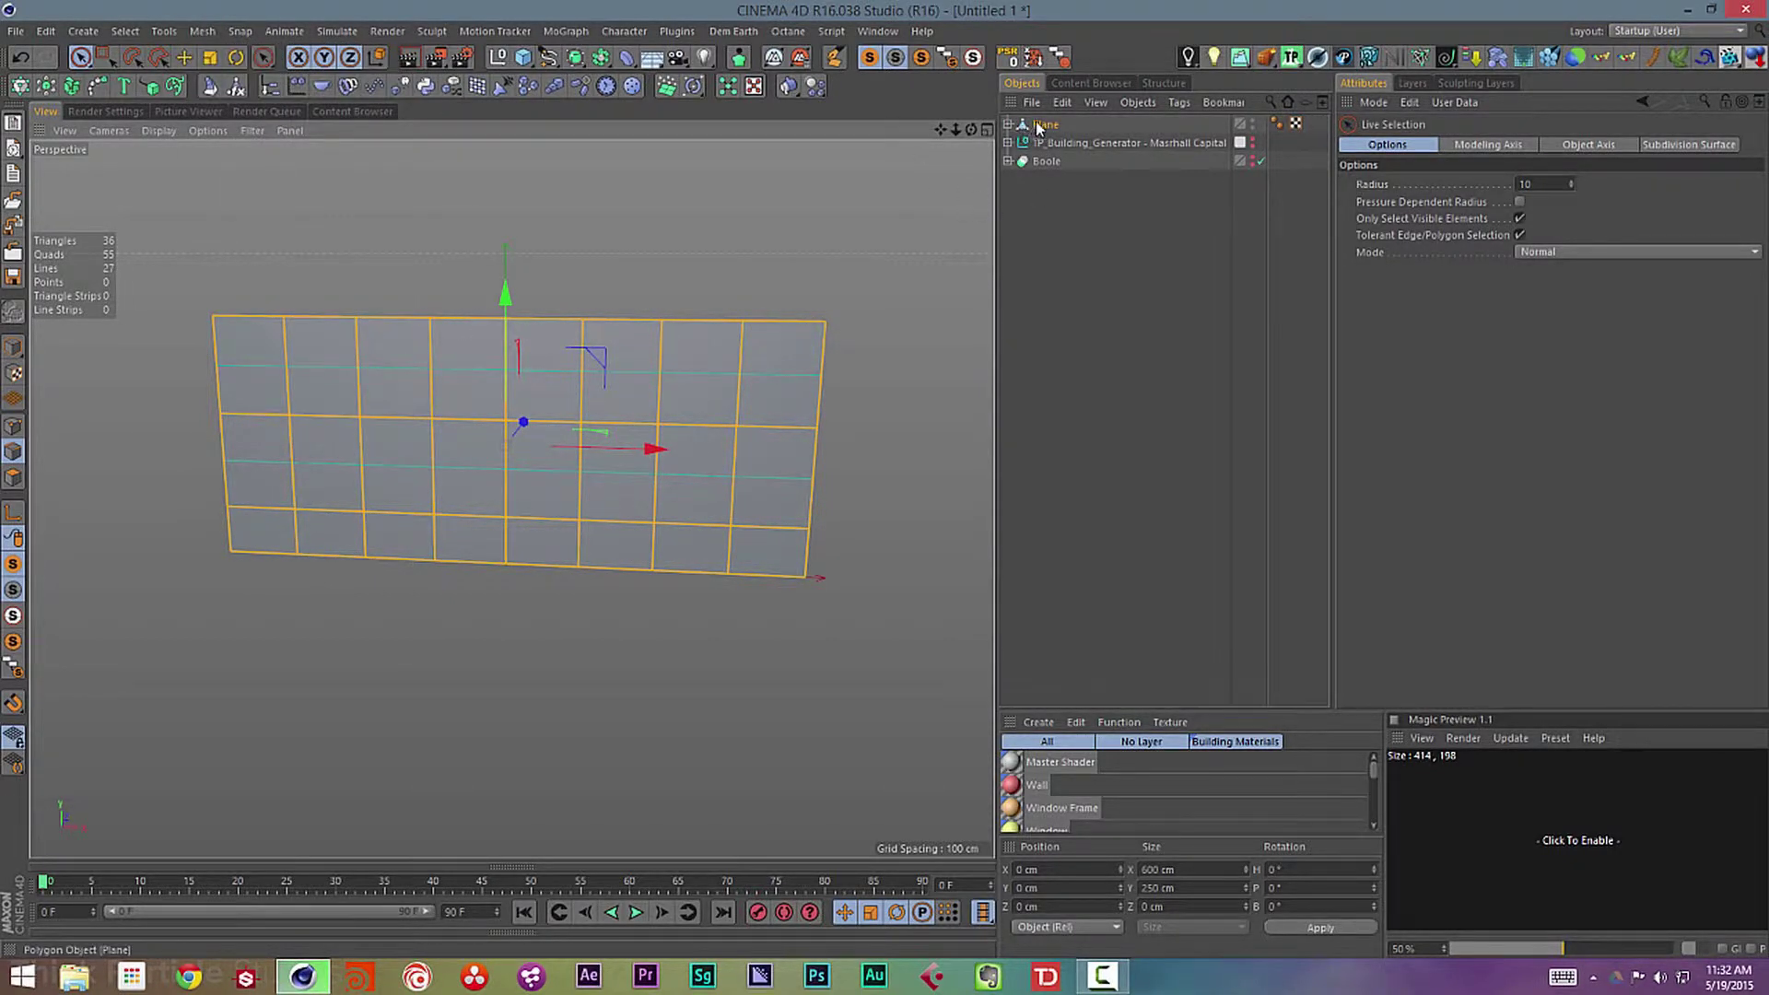
pyautogui.moveTo(1038, 126); pyautogui.dragTo(1029, 175)
pyautogui.click(1038, 177)
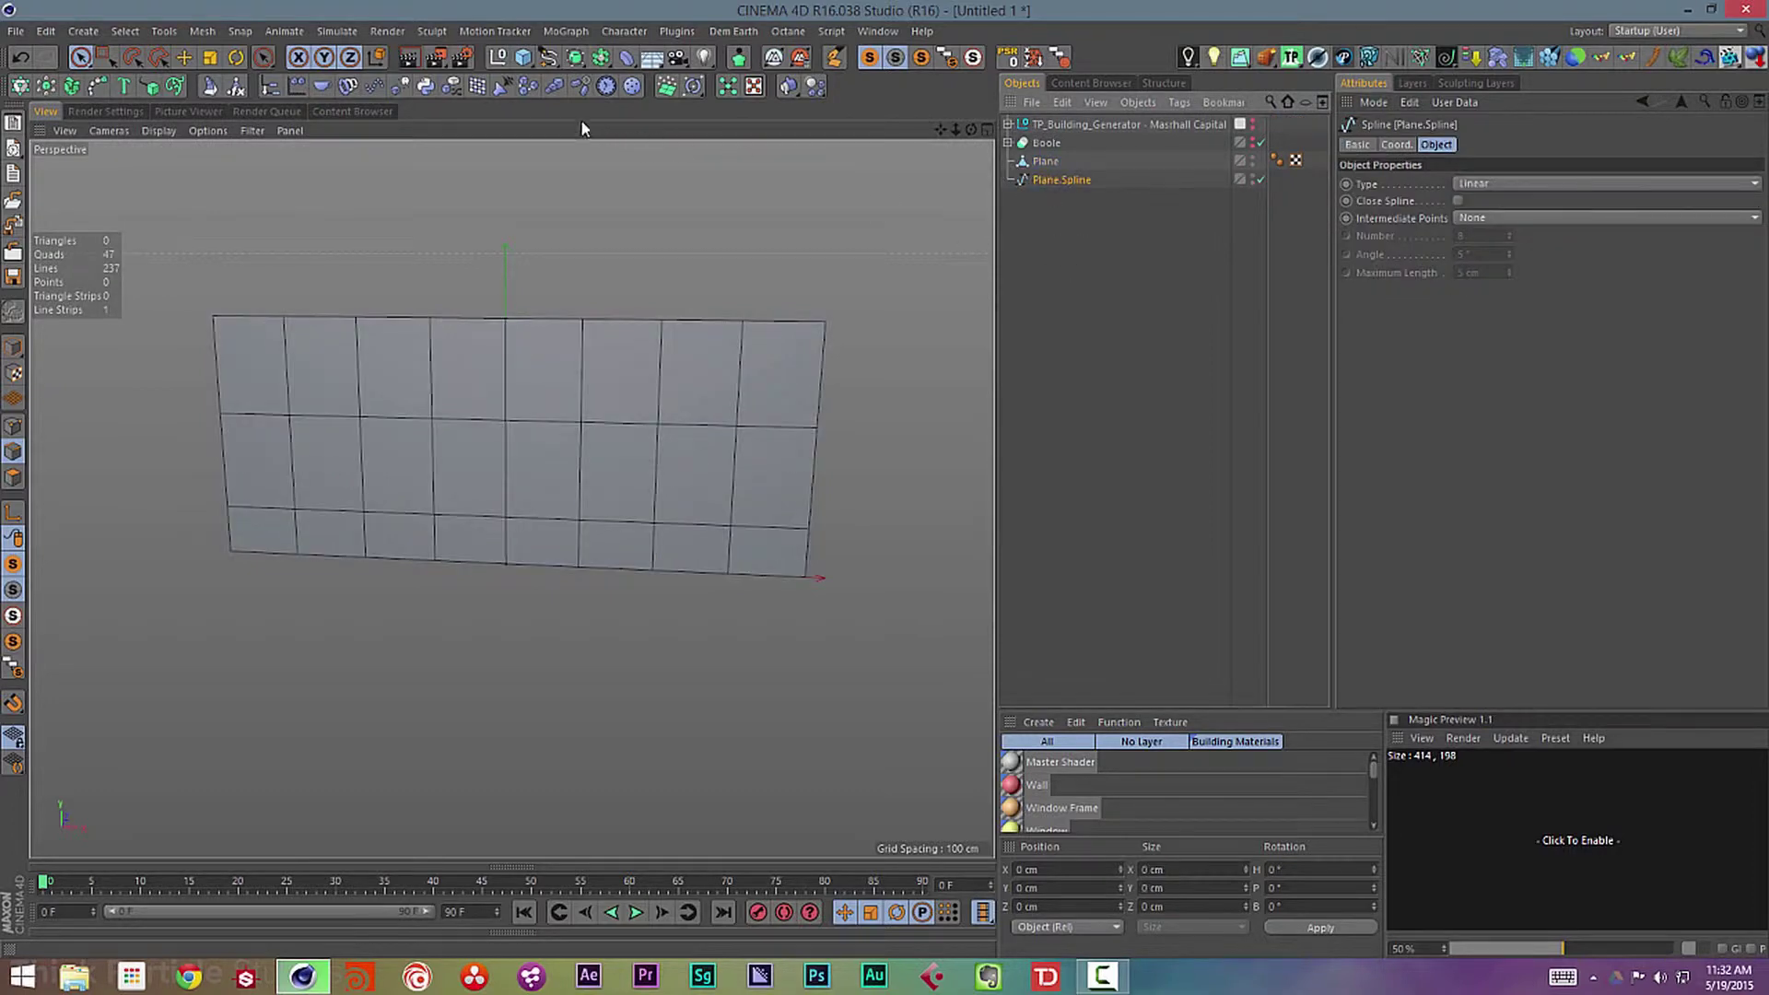
# - Put the grid spline in an Extrude object with a Z movement of -100 cm
pyautogui.keyDown('alt'); pyautogui.moveTo(579, 60); pyautogui.dragTo(790, 90); pyautogui.keyUp('alt')
pyautogui.click(1597, 184)
pyautogui.write('0')
pyautogui.press('Return')
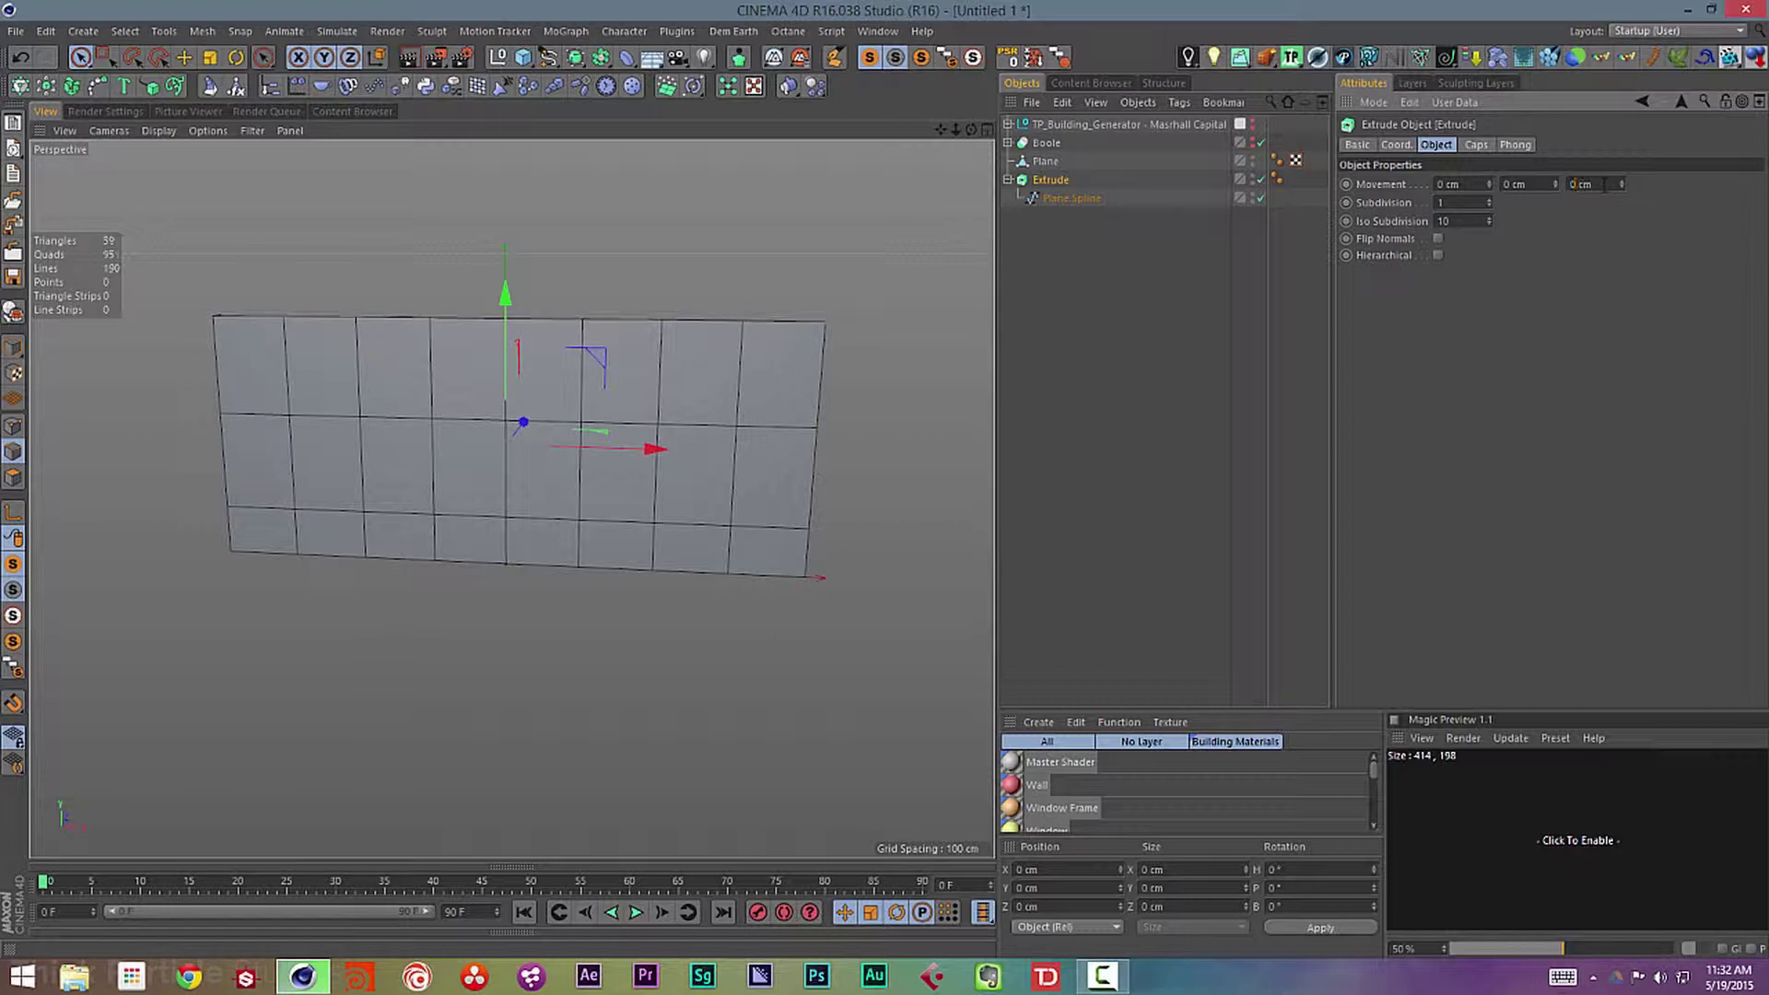
pyautogui.write('200')
pyautogui.press('Return')
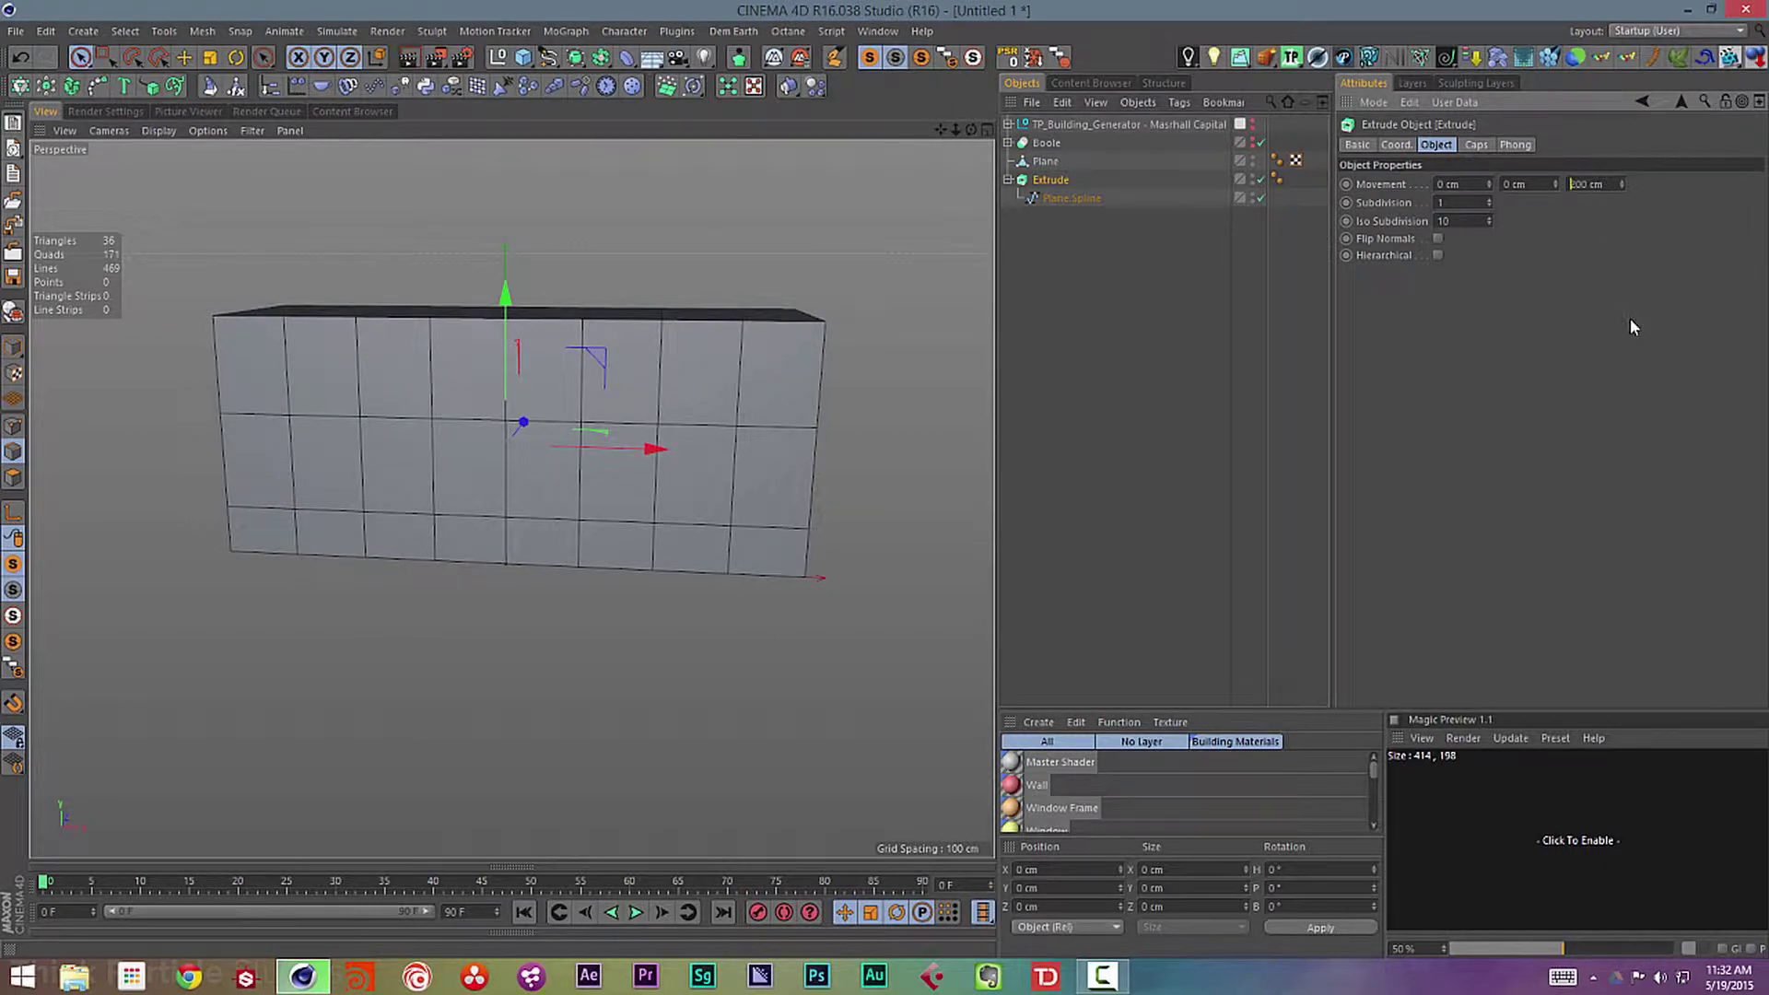
pyautogui.write('-')
pyautogui.press('Return')
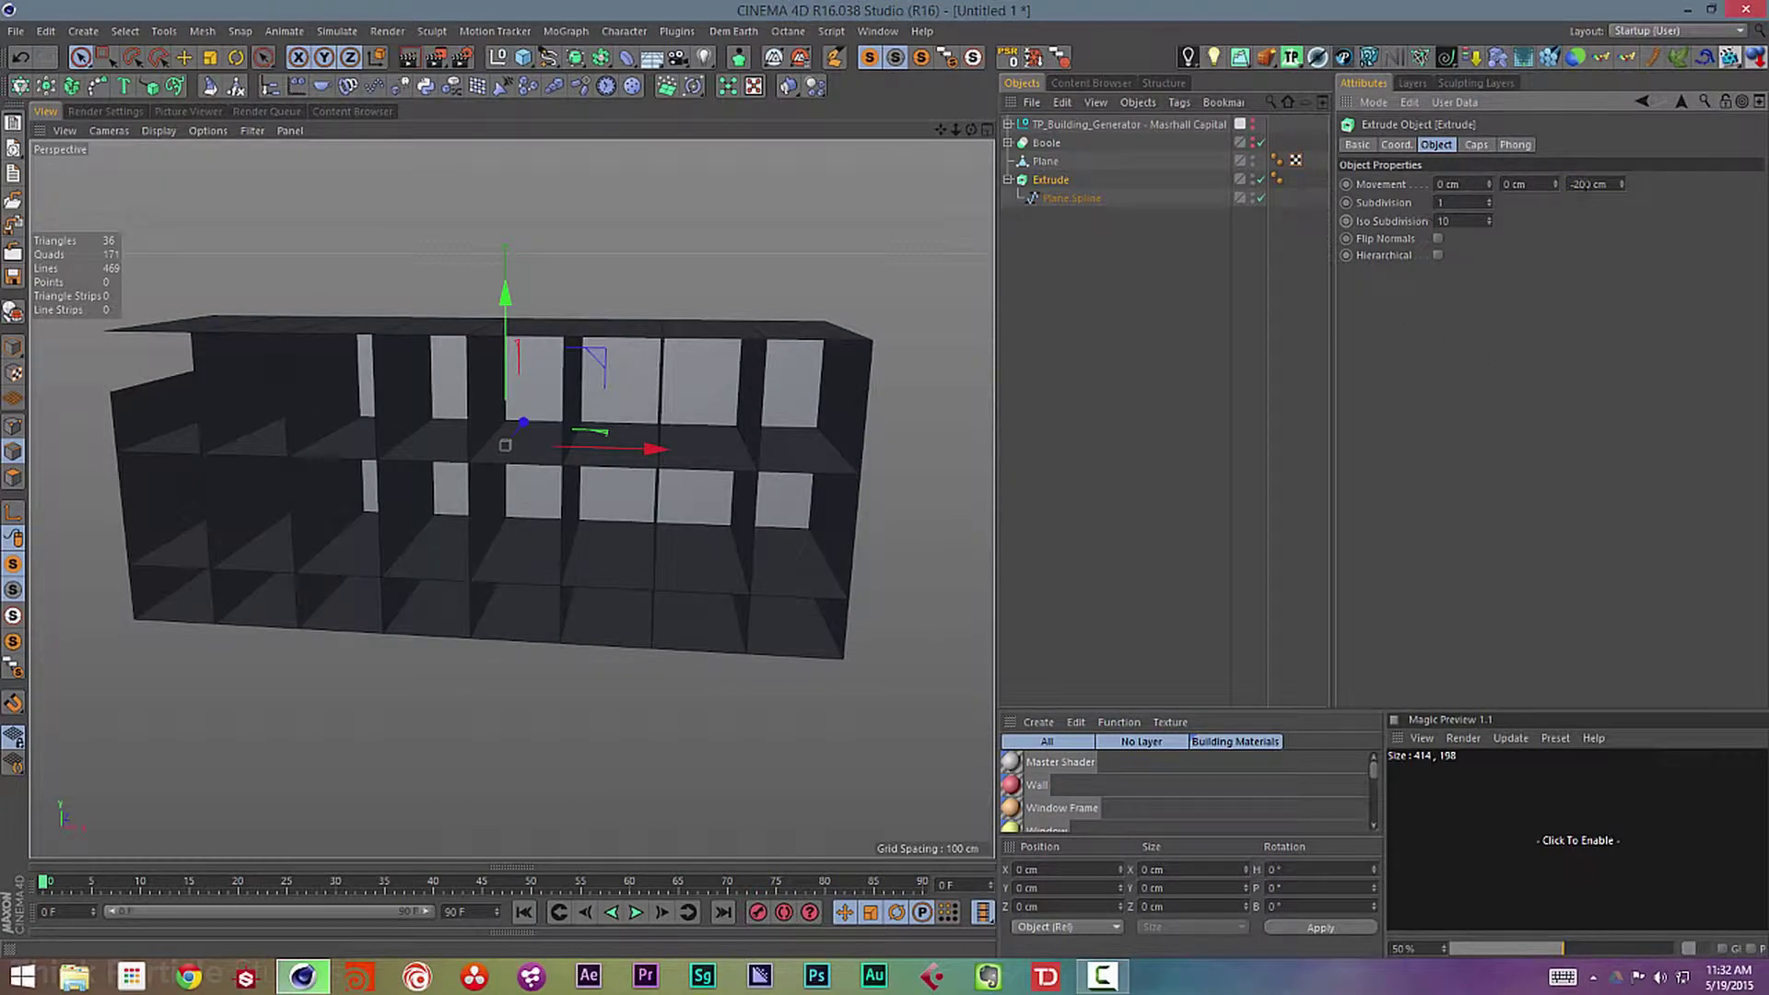
pyautogui.write('1')
pyautogui.press('Return')
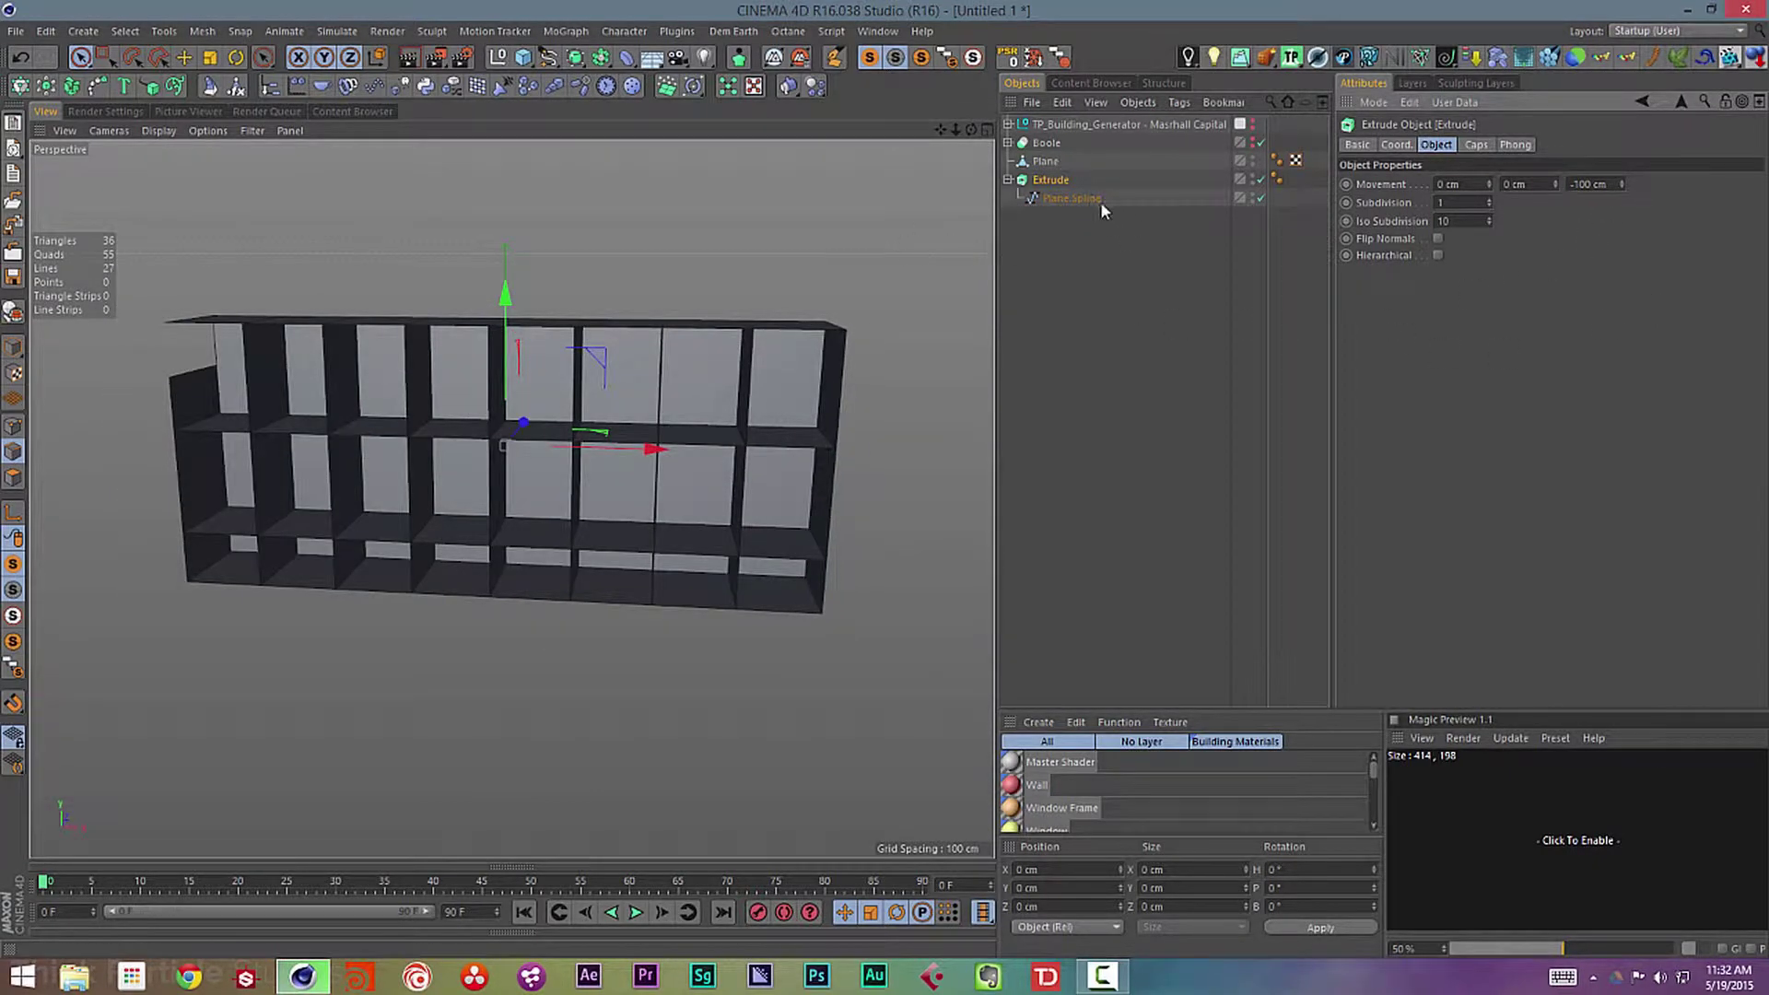
# - Wrap the Extrude in a Cloth Surface with 0 subdivisions and a thickness of 2 cm
pyautogui.click(1059, 197)
pyautogui.click(1051, 180)
pyautogui.keyDown('alt'); pyautogui.click(739, 59); pyautogui.keyUp('alt')
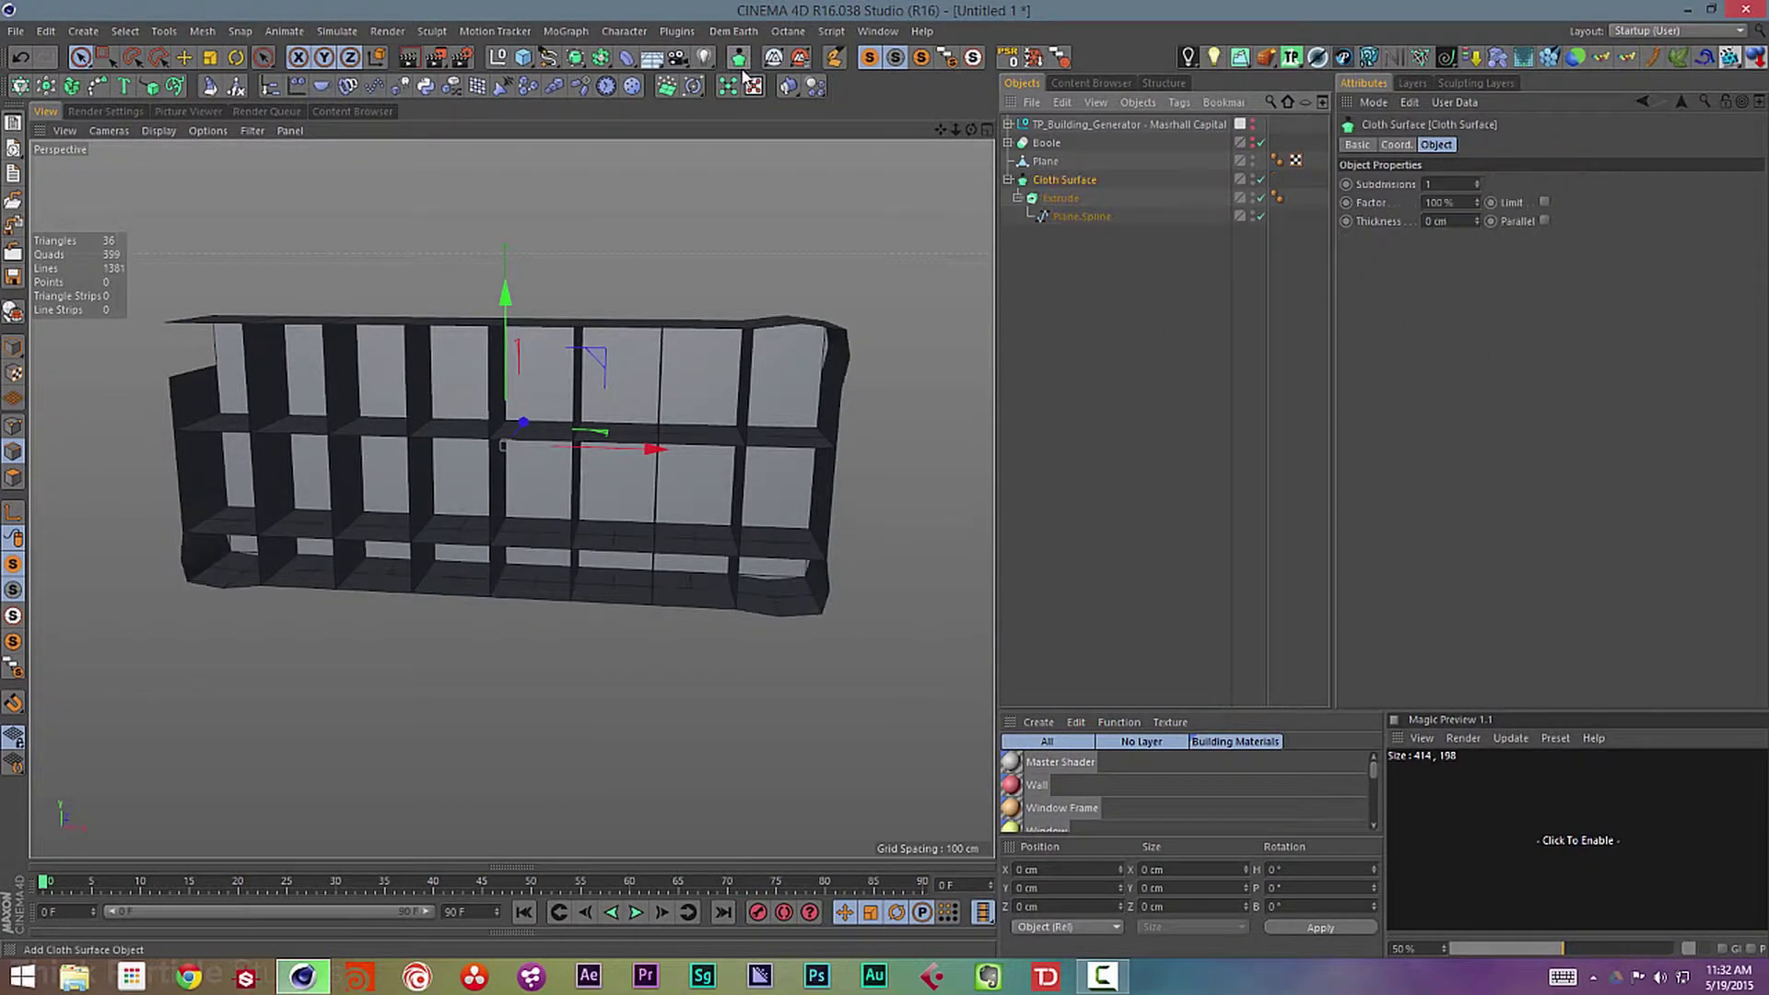
pyautogui.doubleClick(1451, 183)
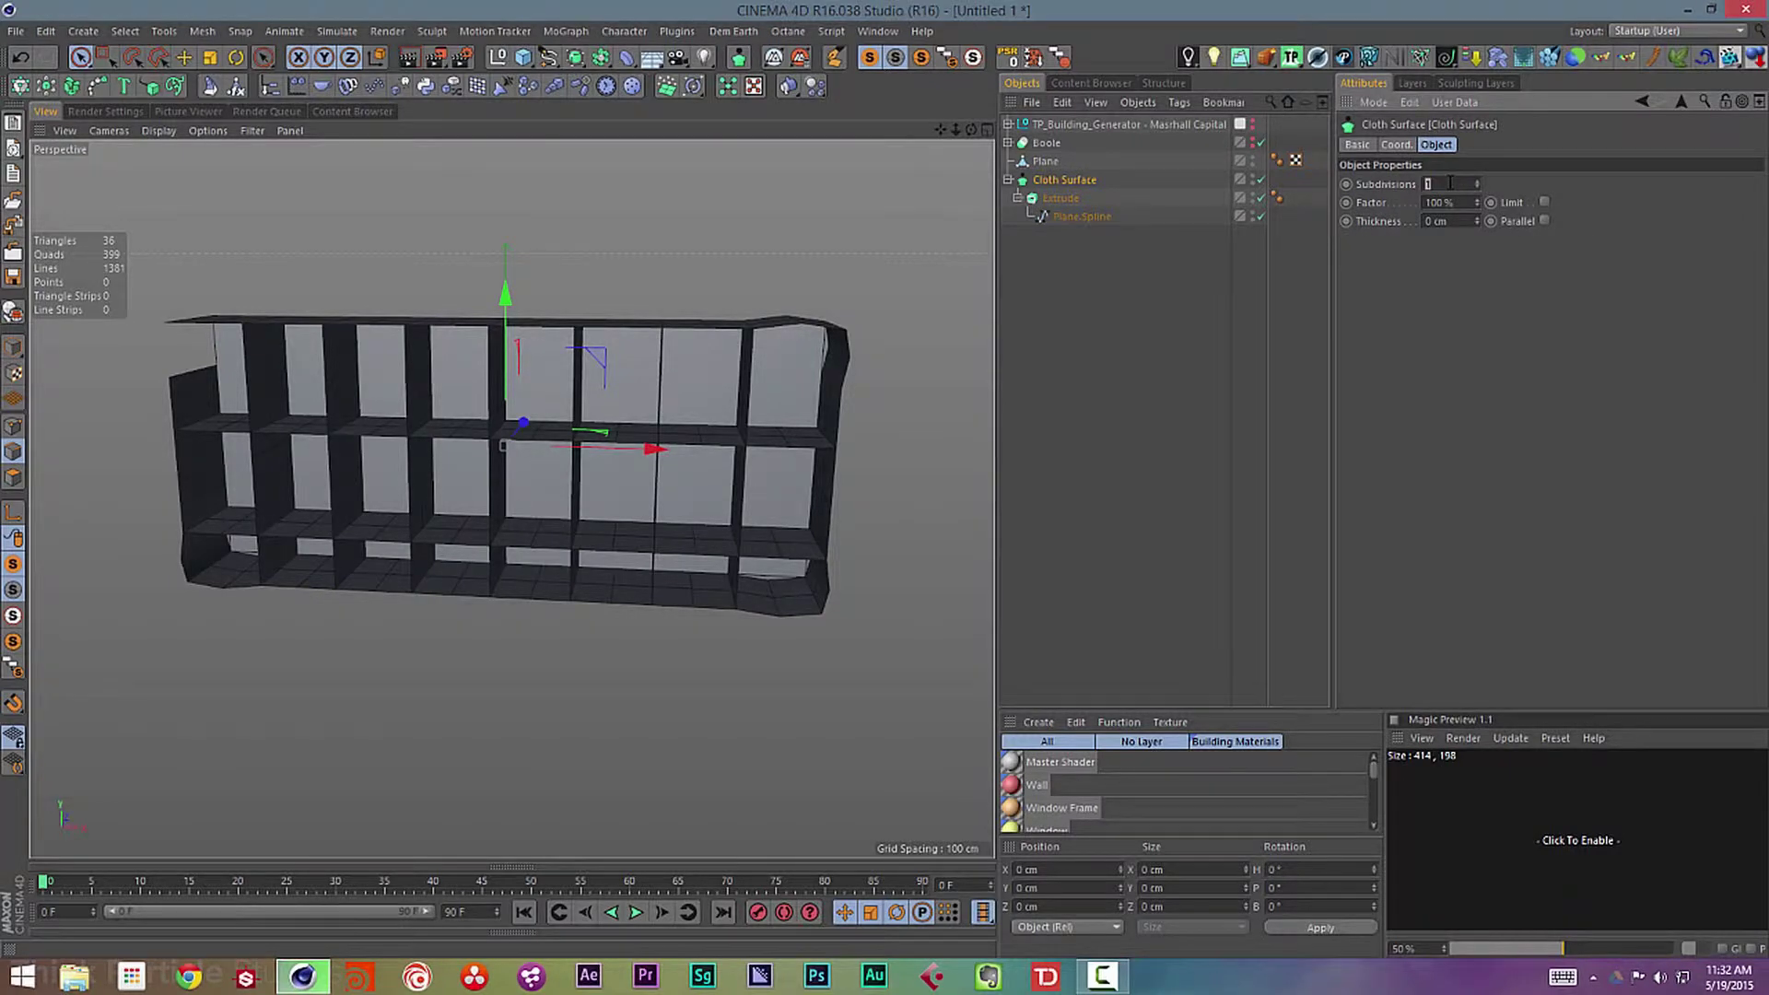
pyautogui.write('0')
pyautogui.press('Return')
pyautogui.write('2')
pyautogui.press('Return')
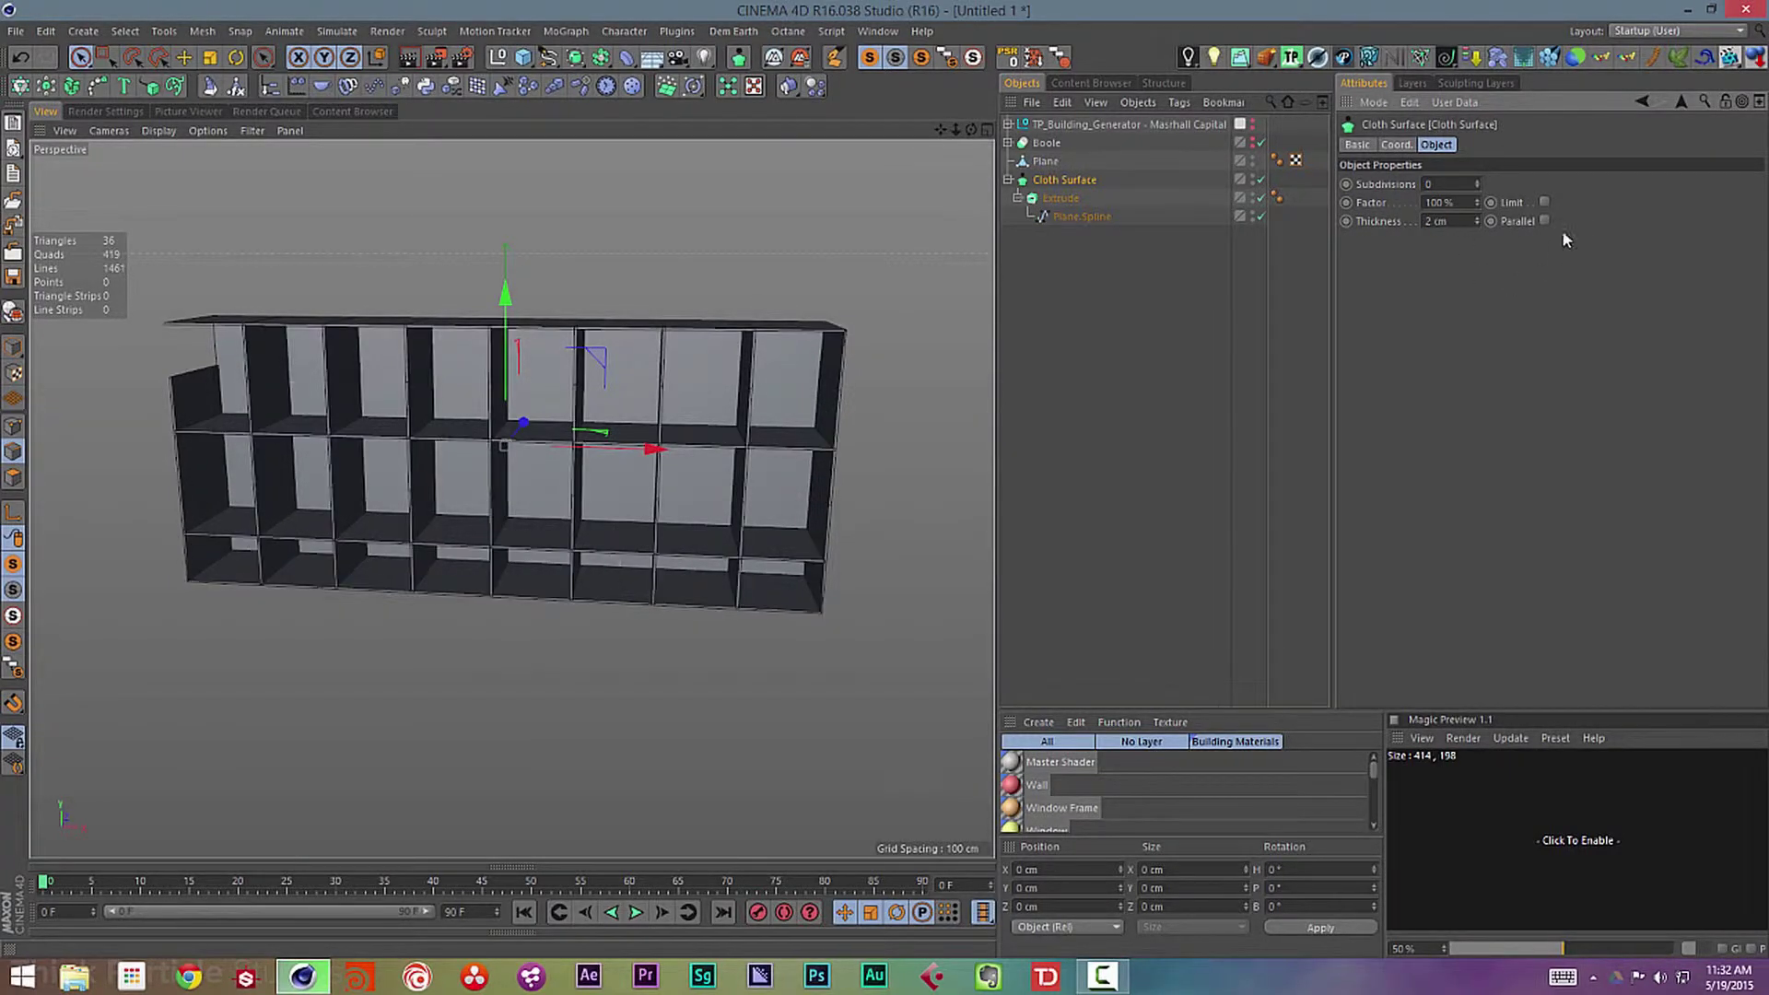
pyautogui.click(1544, 221)
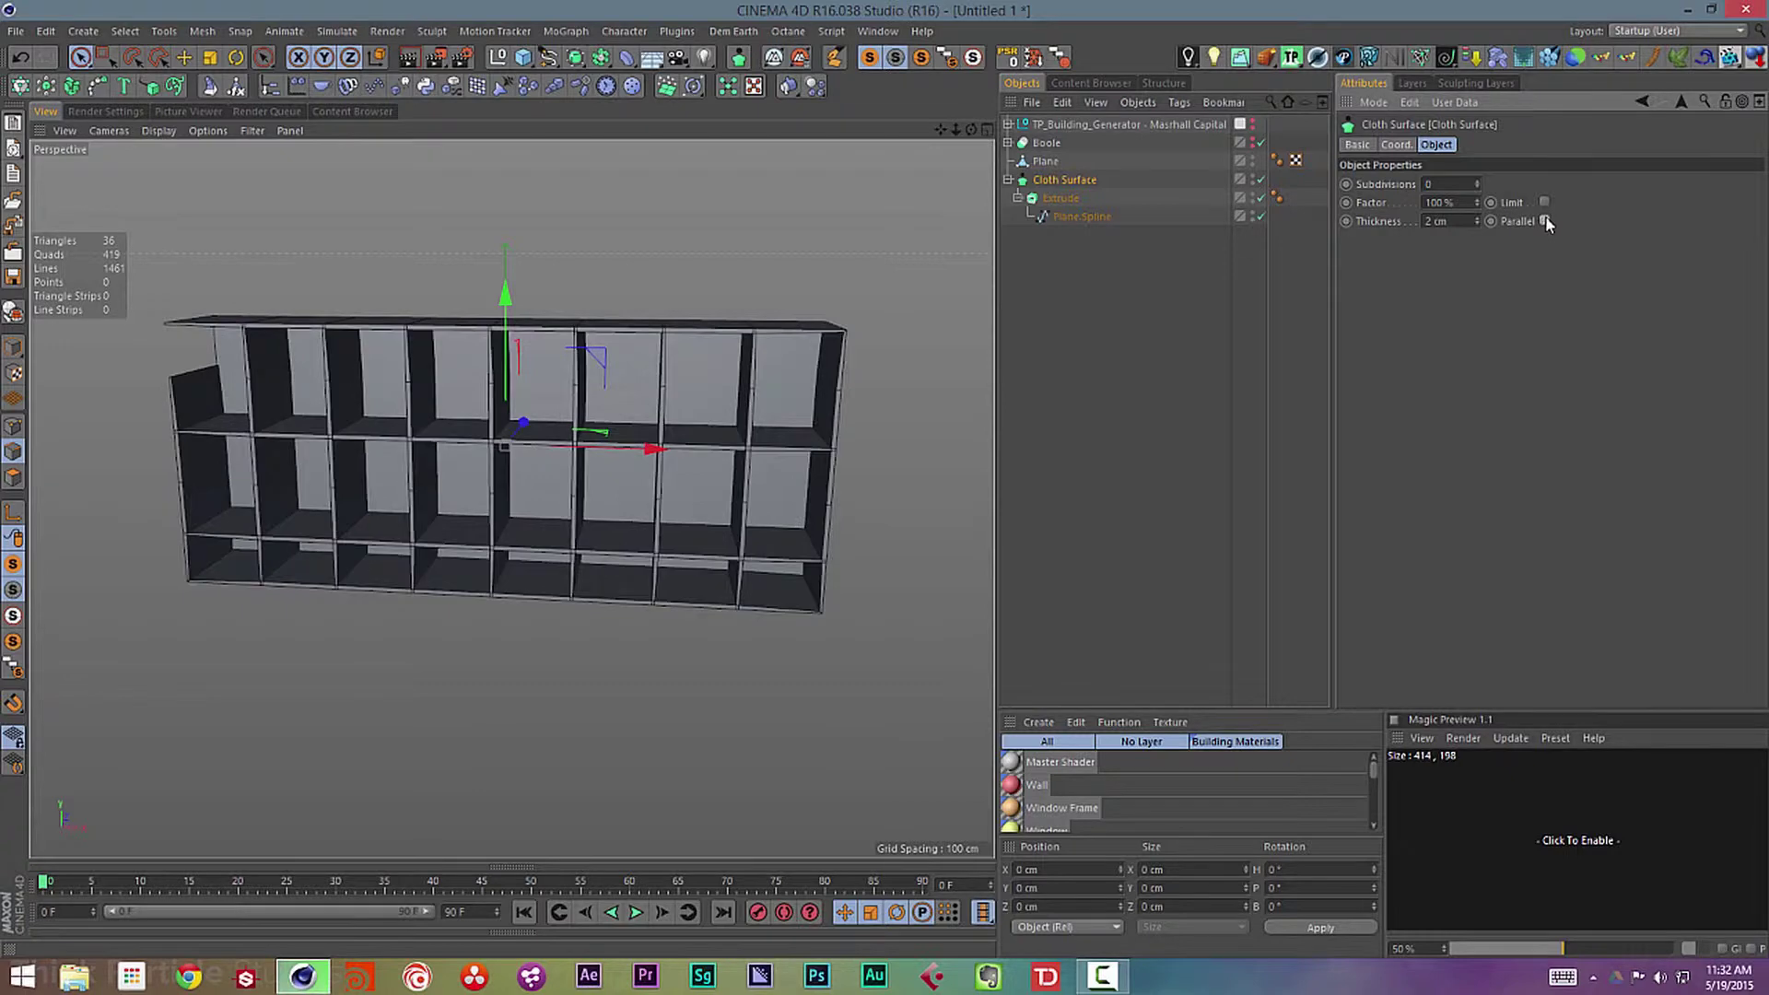
# - Try closing the extruded spline to fill the missing corner edge, and turn Close Spline off again
pyautogui.keyDown('alt'); pyautogui.moveTo(826, 368); pyautogui.dragTo(738, 375); pyautogui.keyUp('alt')
pyautogui.keyDown('alt'); pyautogui.moveTo(802, 350); pyautogui.dragTo(952, 375, button='right'); pyautogui.keyUp('alt')
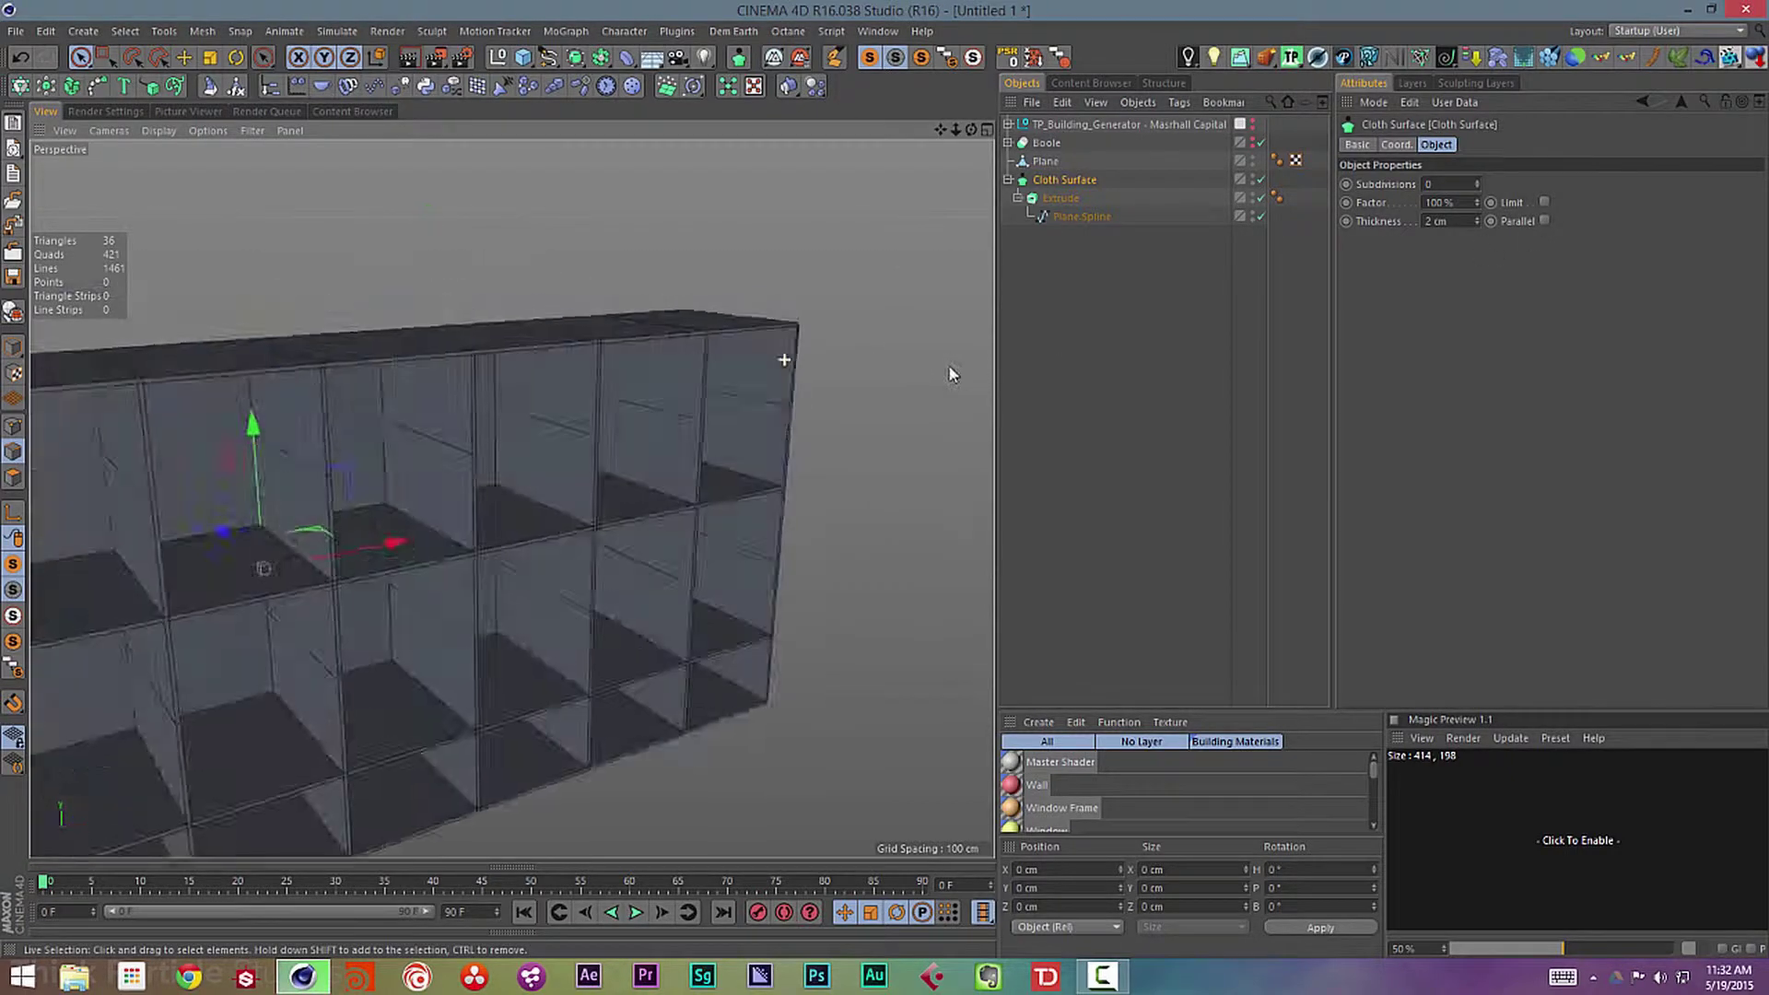
pyautogui.keyDown('alt'); pyautogui.moveTo(806, 370); pyautogui.dragTo(857, 365); pyautogui.keyUp('alt')
pyautogui.keyDown('alt'); pyautogui.moveTo(512, 498); pyautogui.dragTo(1005, 383, button='middle'); pyautogui.keyUp('alt')
pyautogui.click(1079, 217)
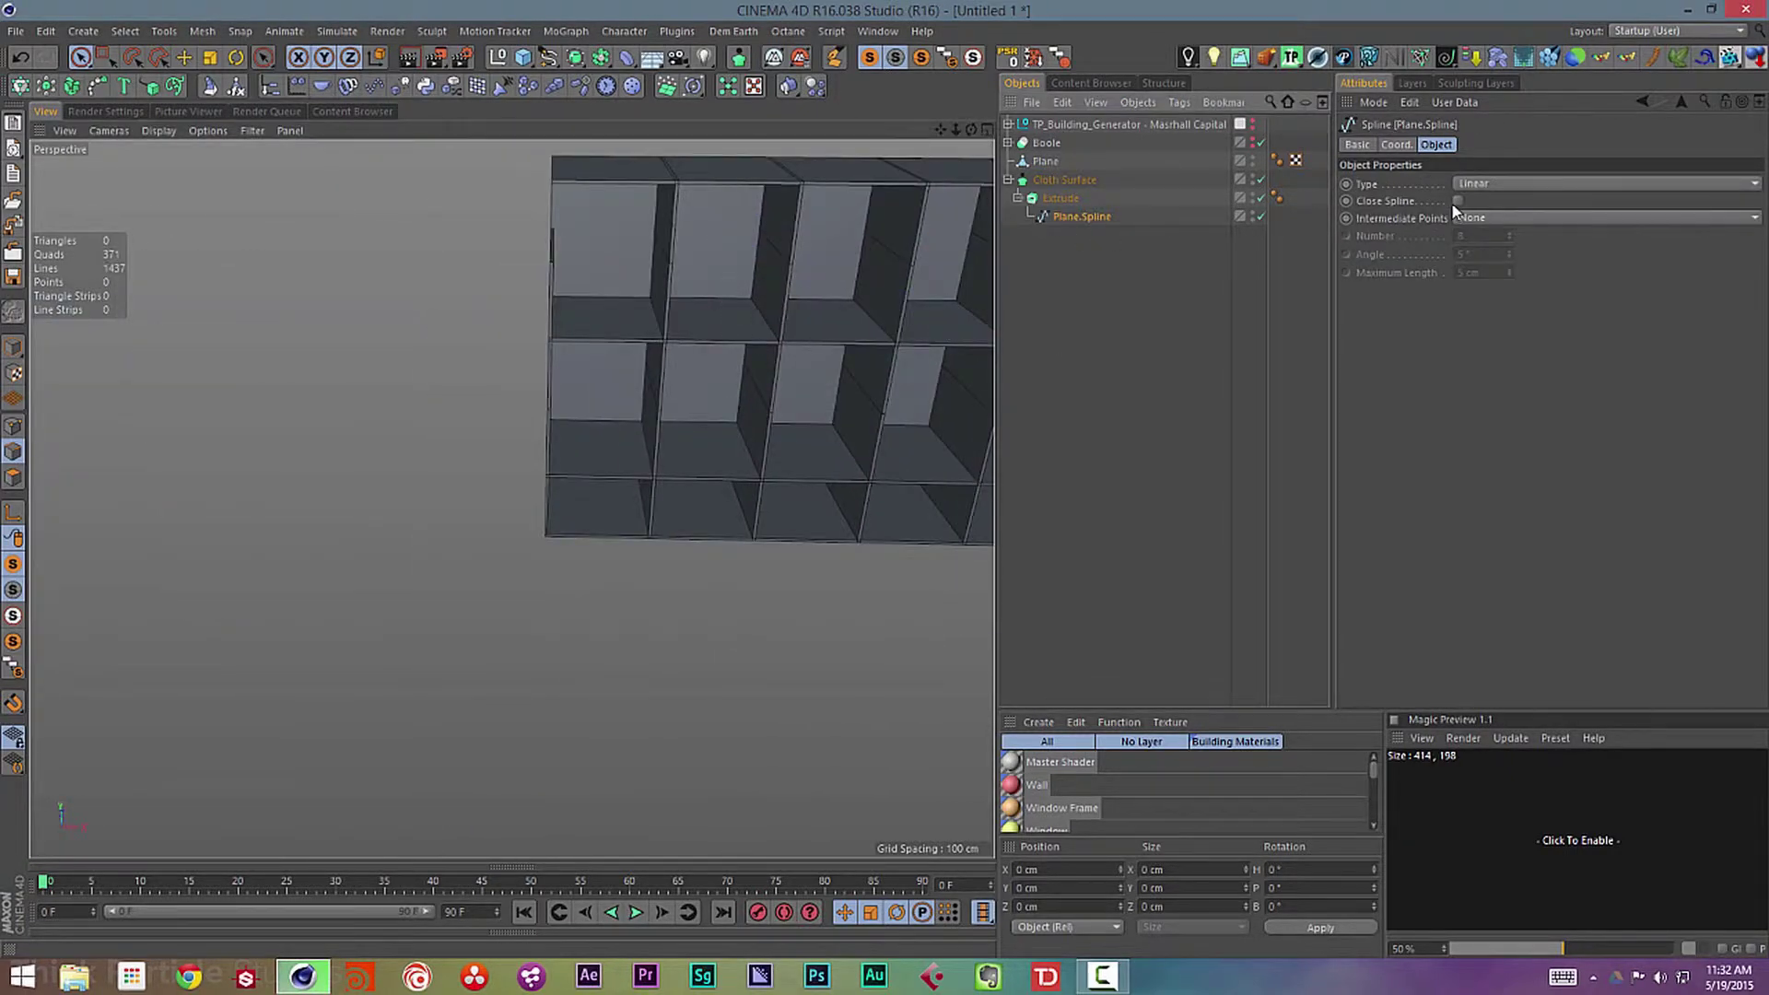
pyautogui.click(1457, 201)
pyautogui.keyDown('alt'); pyautogui.moveTo(644, 292); pyautogui.dragTo(246, 344); pyautogui.keyUp('alt')
pyautogui.click(1457, 201)
pyautogui.keyDown('alt'); pyautogui.moveTo(293, 348); pyautogui.dragTo(481, 352, button='middle'); pyautogui.keyUp('alt')
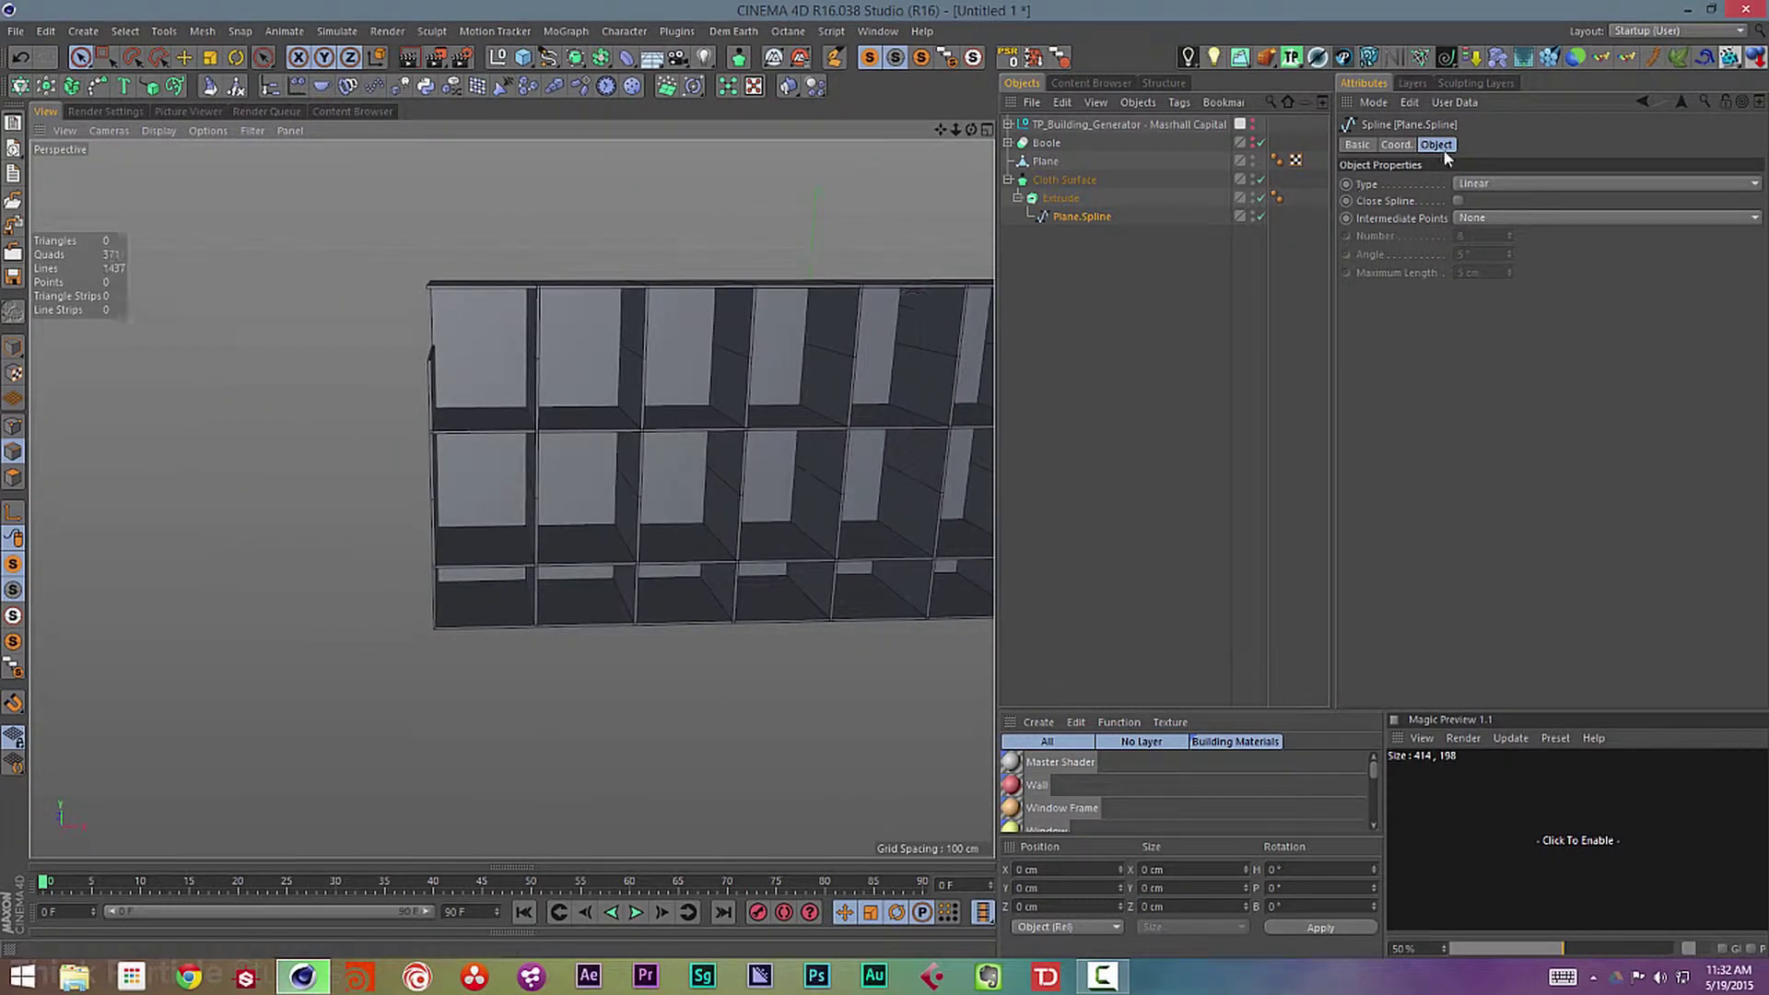
pyautogui.keyDown('alt'); pyautogui.moveTo(628, 376); pyautogui.dragTo(470, 423, button='middle'); pyautogui.keyUp('alt')
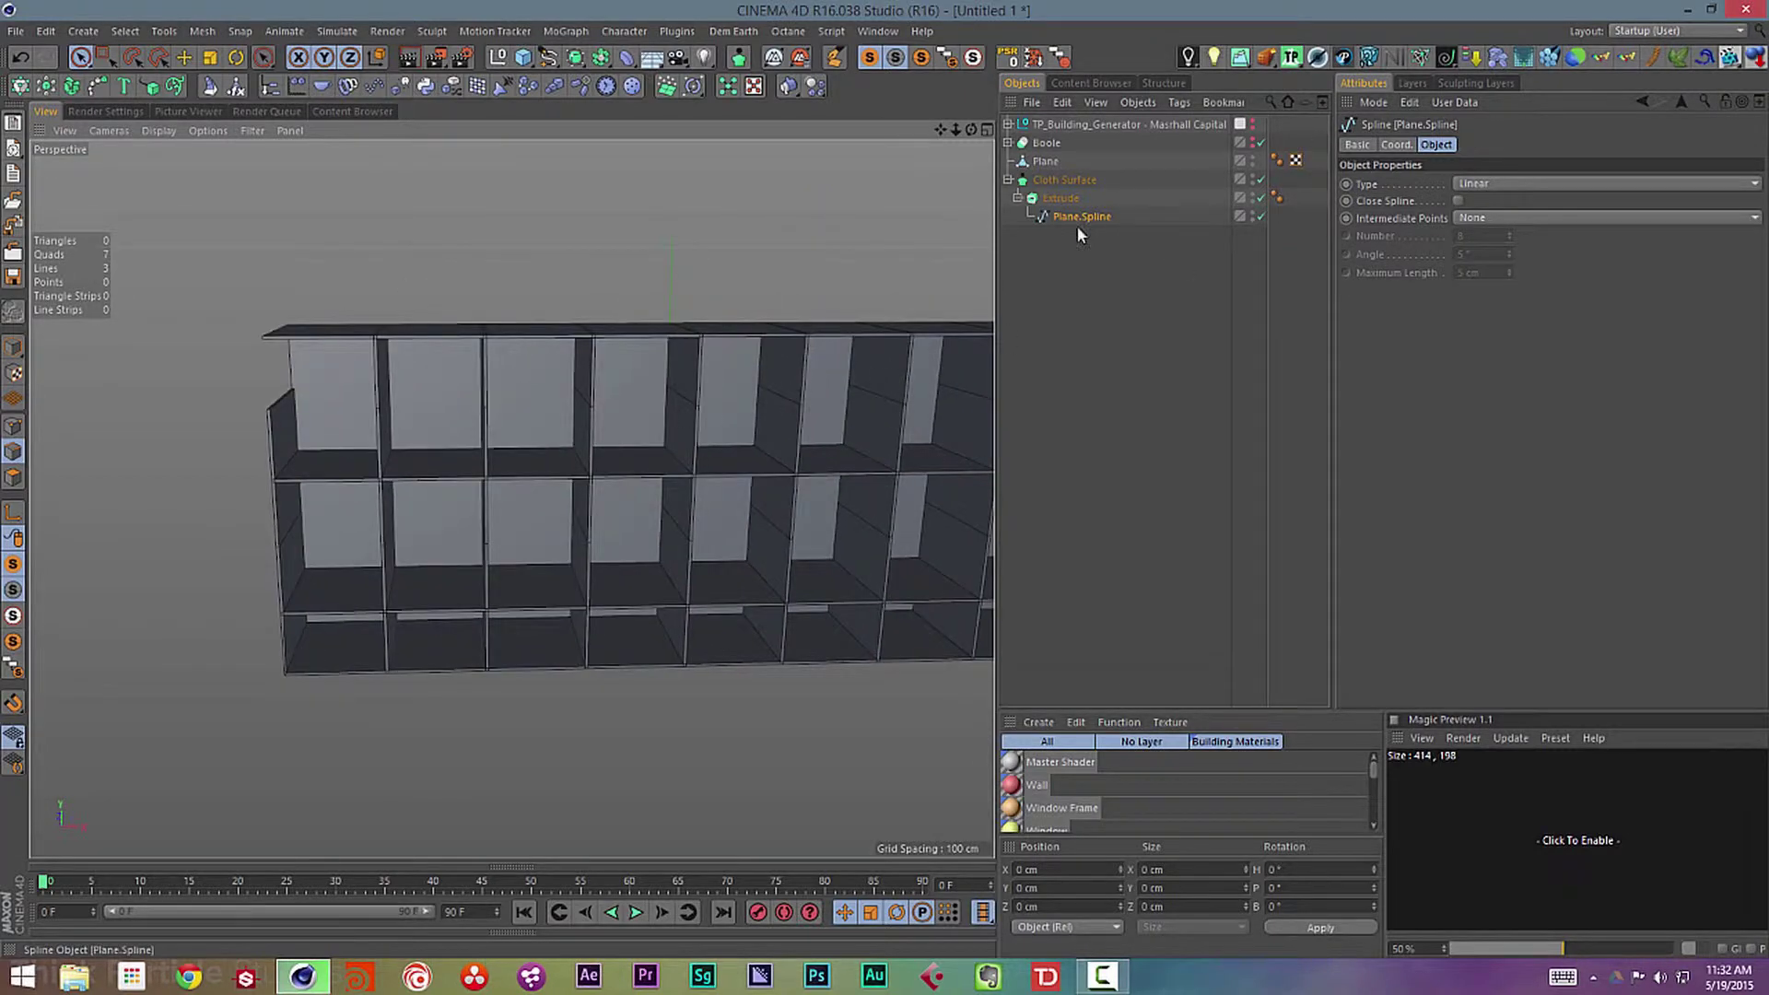
# - Set the Cloth Surface thickness to 5 cm
pyautogui.click(1064, 199)
pyautogui.click(1068, 181)
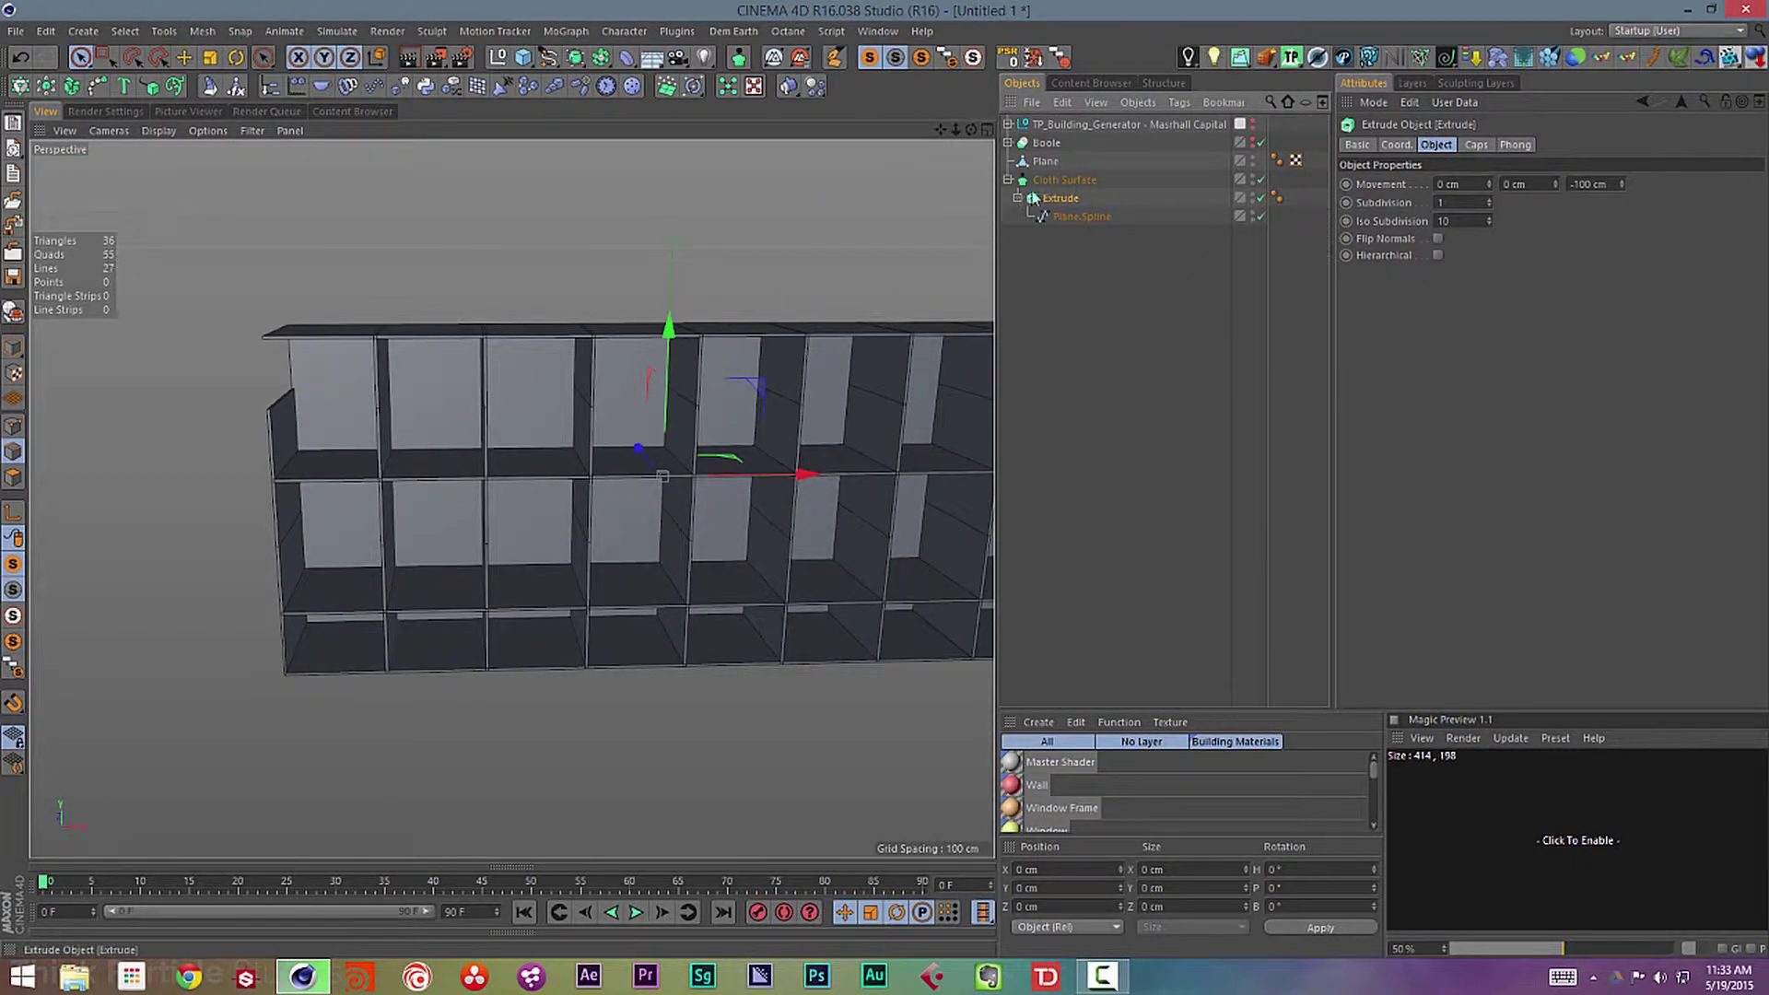
pyautogui.moveTo(1477, 221)
pyautogui.mouseDown()
pyautogui.moveTo(1477, 200)
pyautogui.moveTo(1469, 224)
pyautogui.mouseUp()
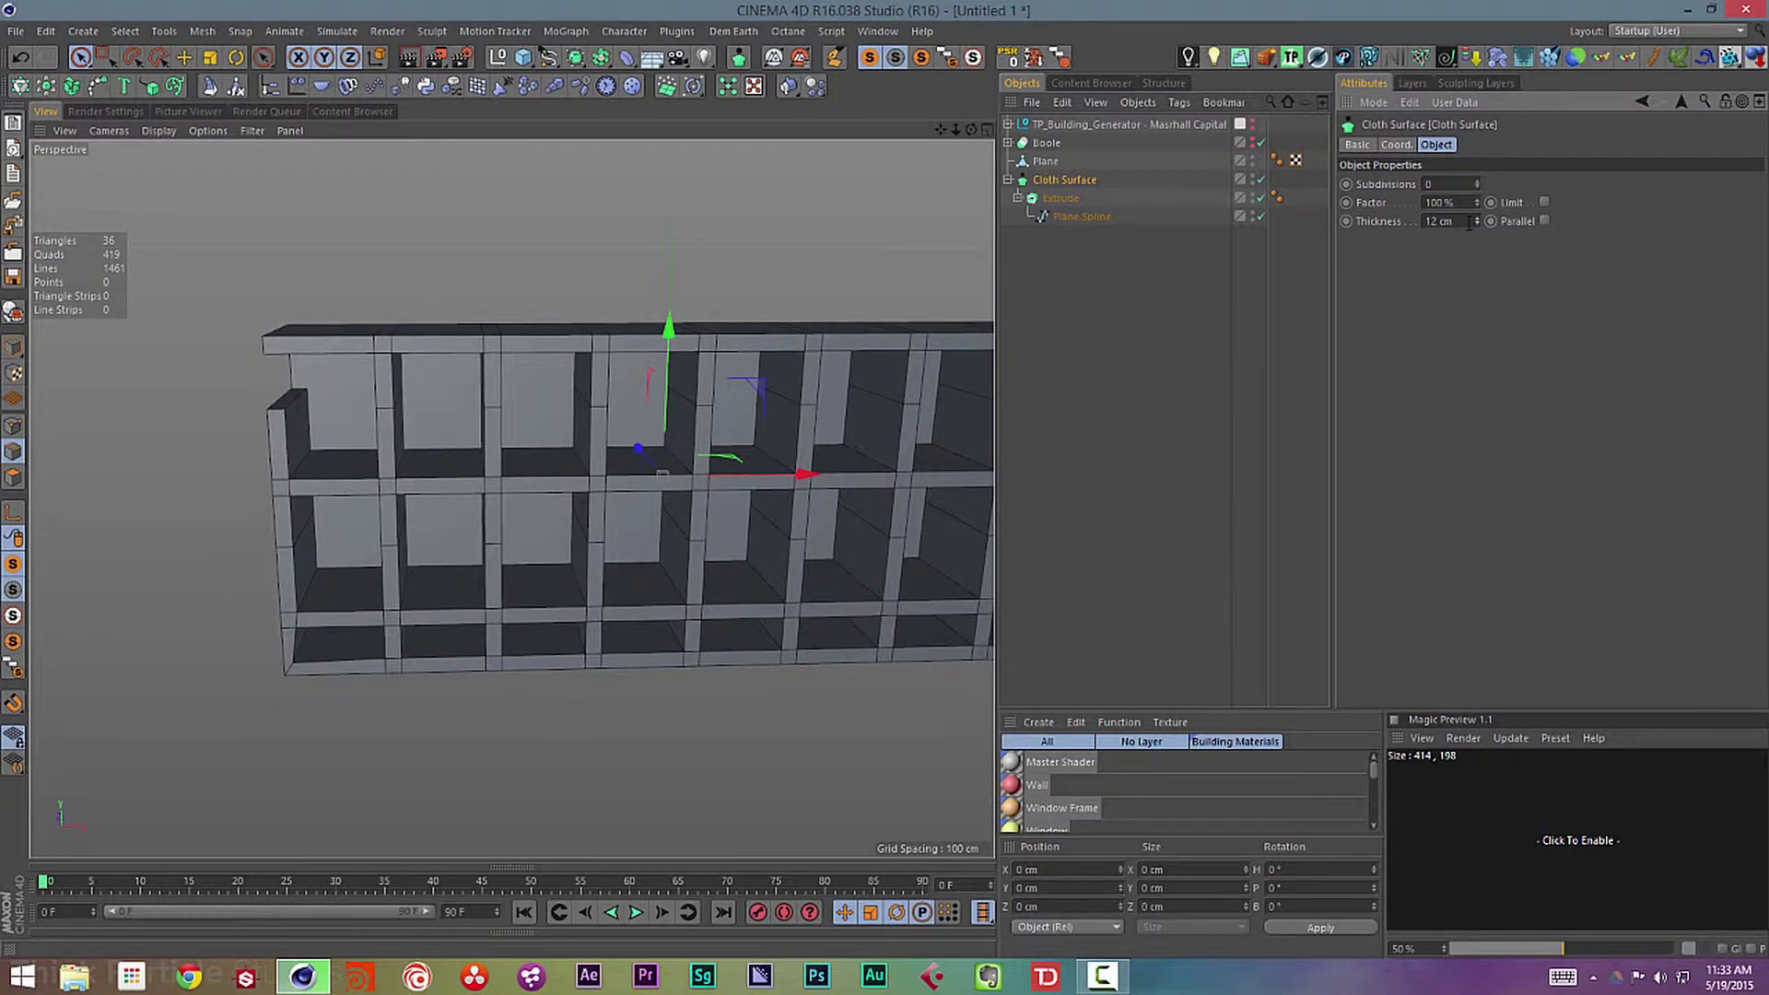
pyautogui.write('5')
pyautogui.press('Return')
pyautogui.keyDown('alt'); pyautogui.moveTo(483, 516); pyautogui.dragTo(264, 472, button='middle'); pyautogui.keyUp('alt')
# - Close the grid spline and disable the Cloth Surface
pyautogui.click(1082, 218)
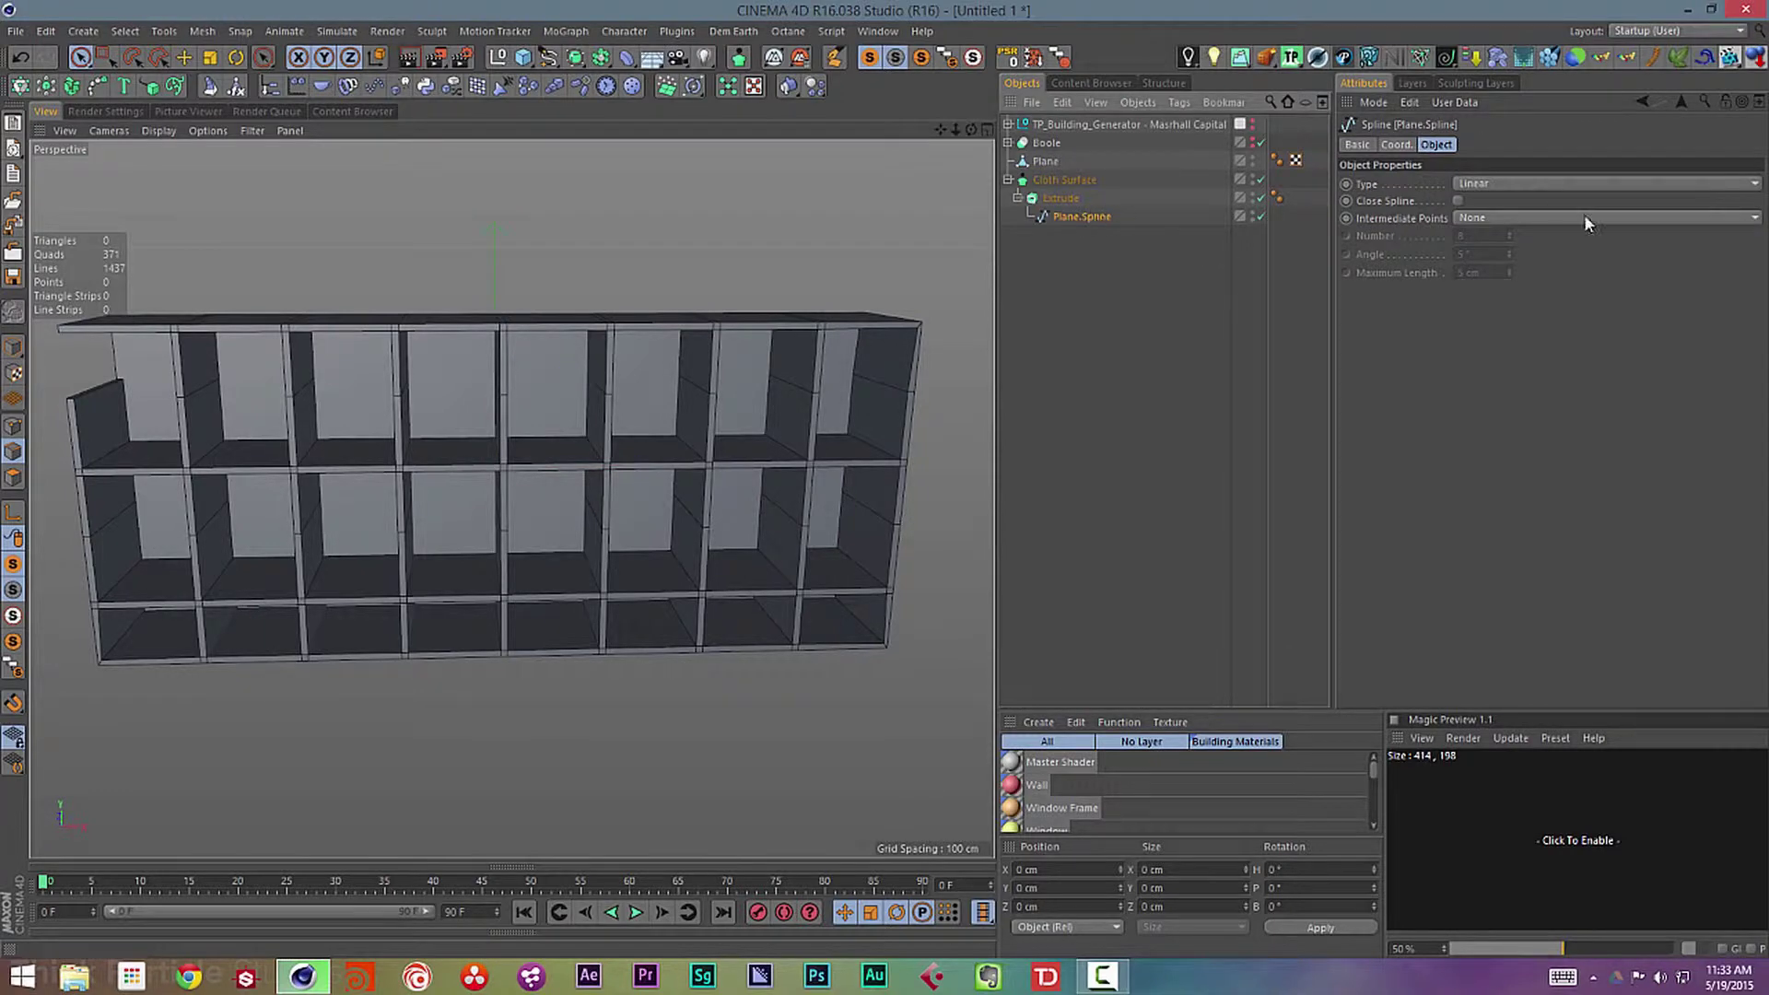
pyautogui.click(1458, 201)
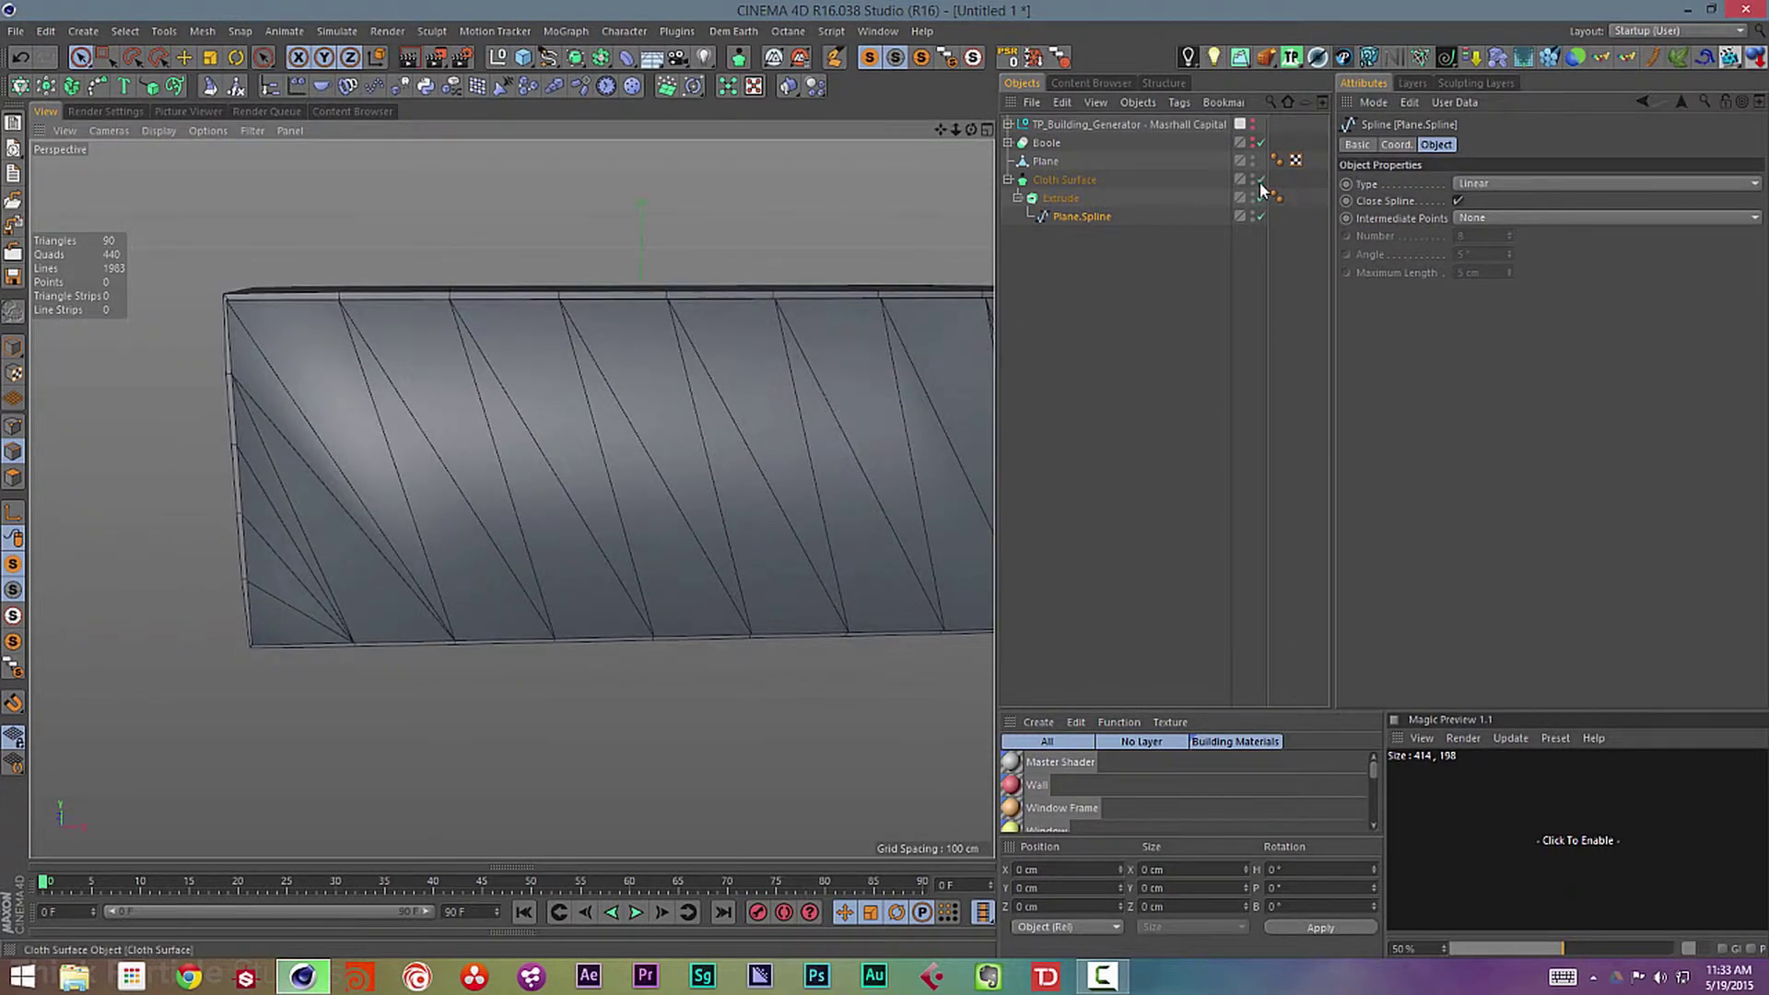
pyautogui.click(1261, 182)
# - Make the Extrude editable and delete both of its cap objects to leave open compartments
pyautogui.click(1053, 202)
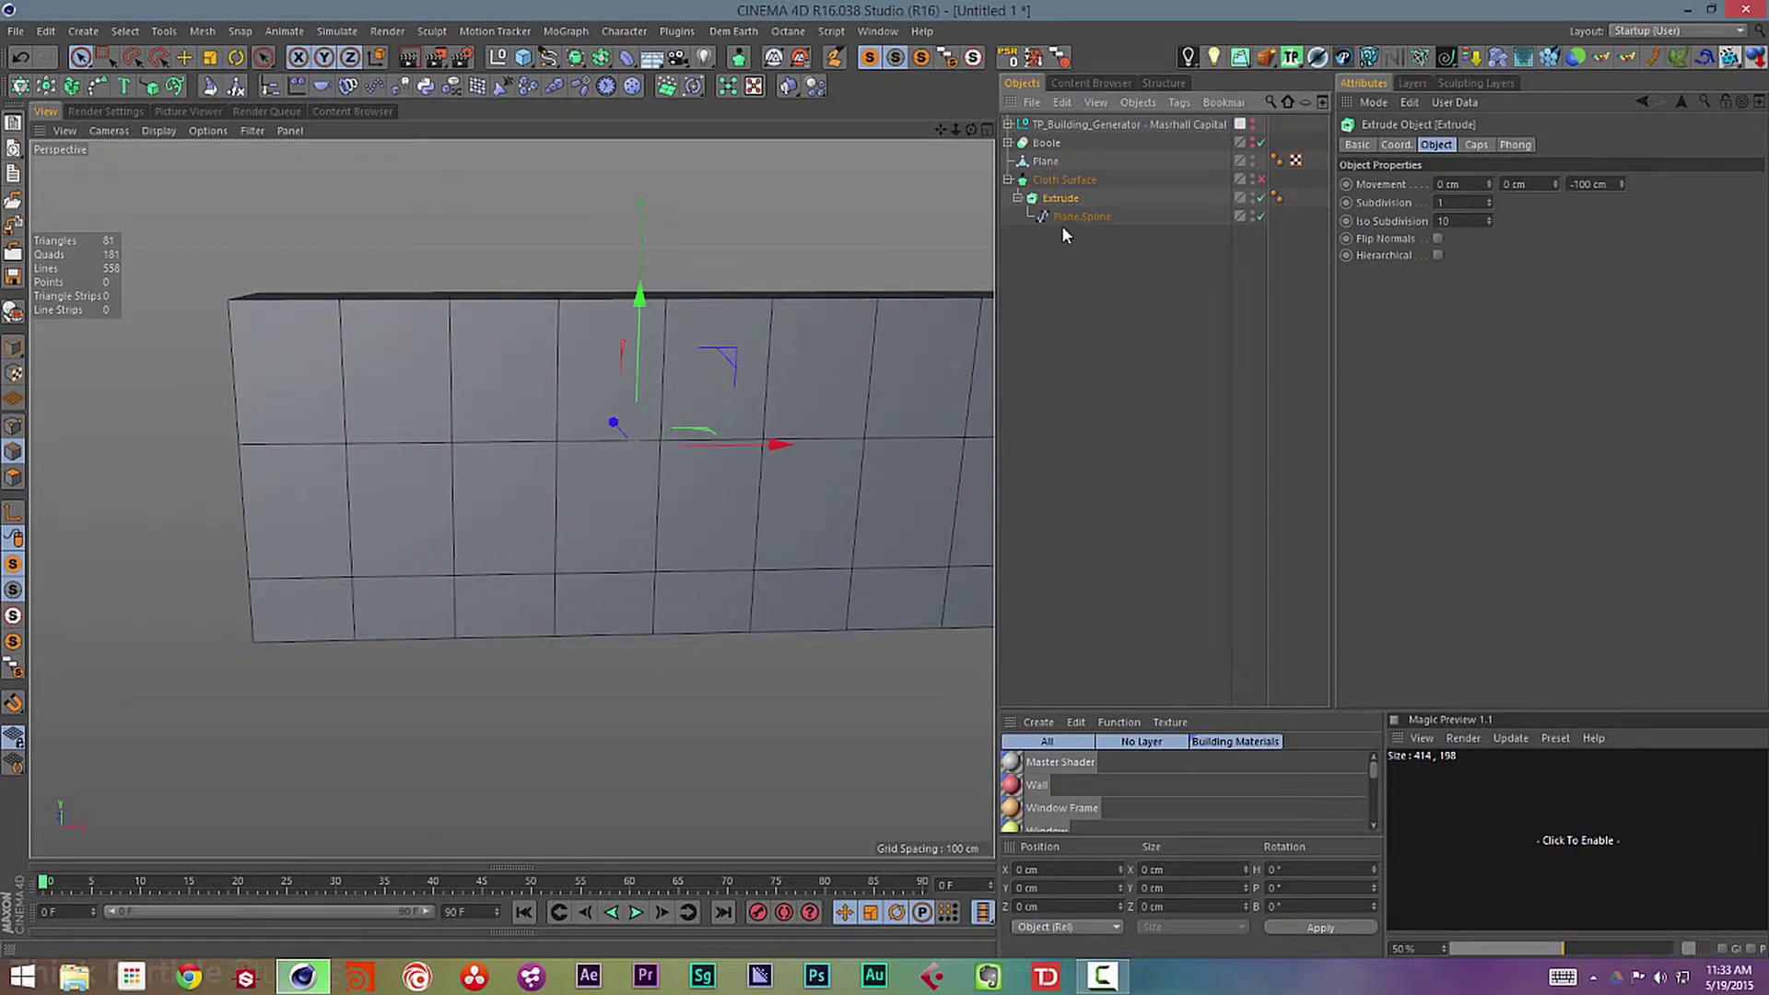
pyautogui.press('c')
pyautogui.click(13, 477)
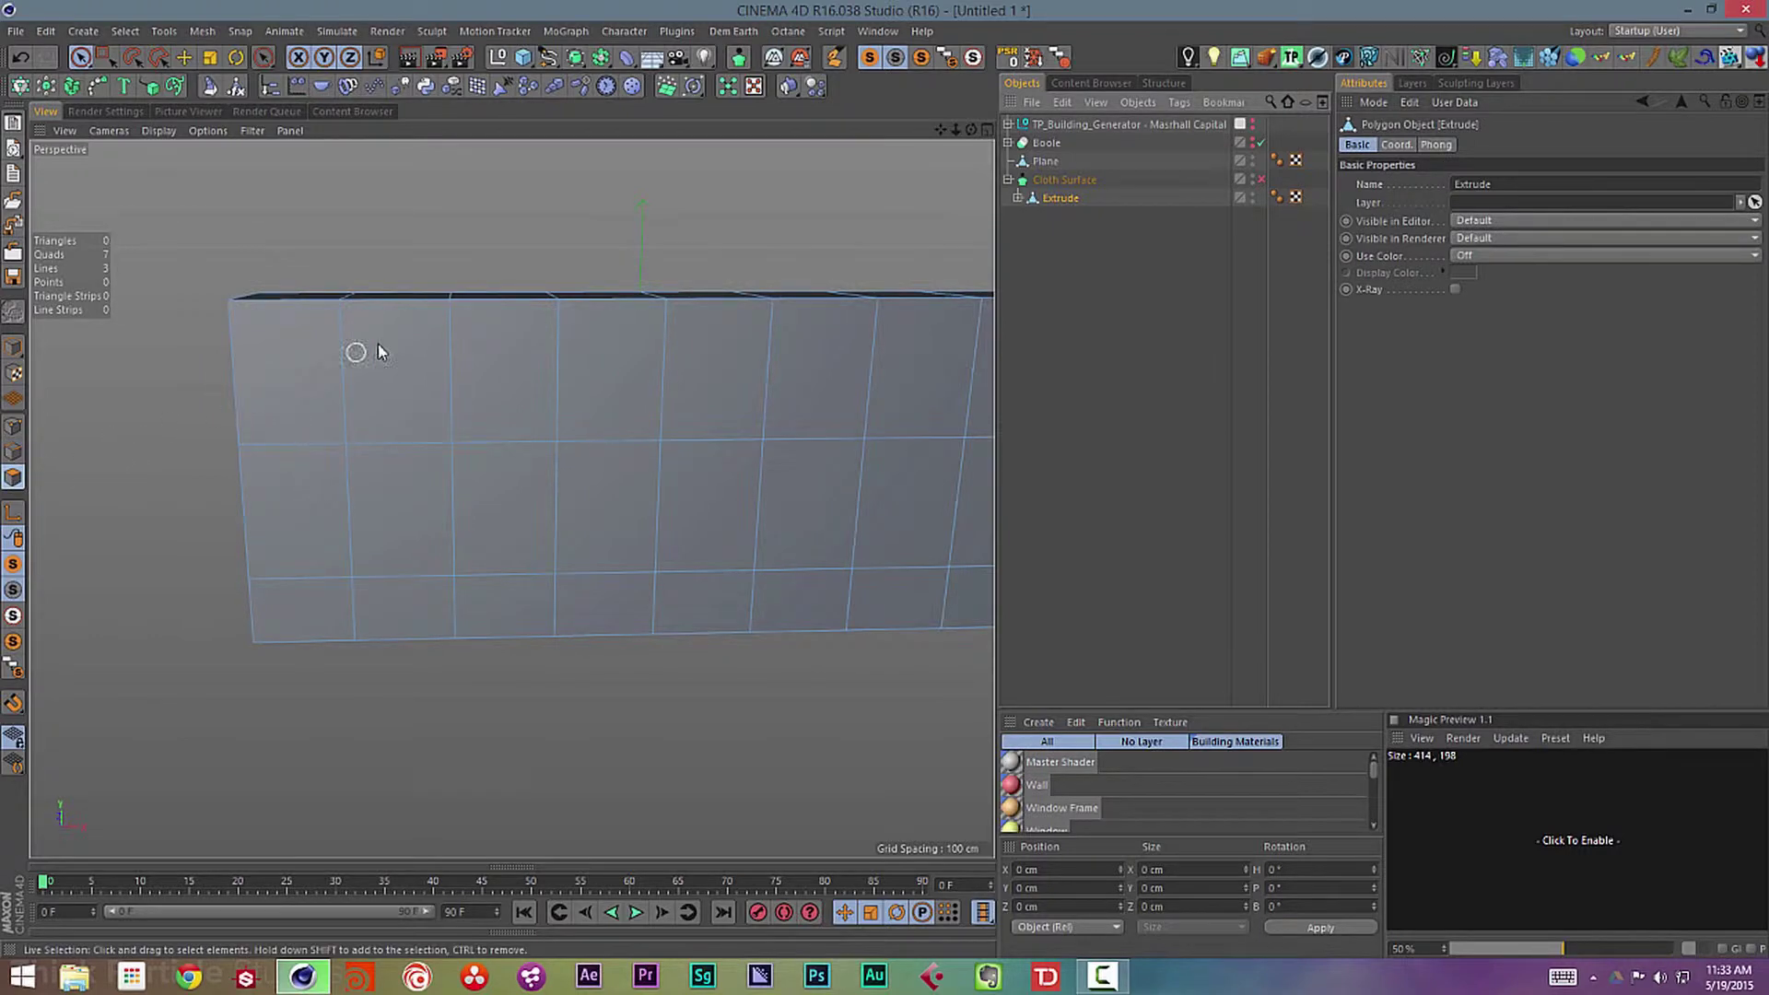
pyautogui.hotkey('ctrl', 'a')
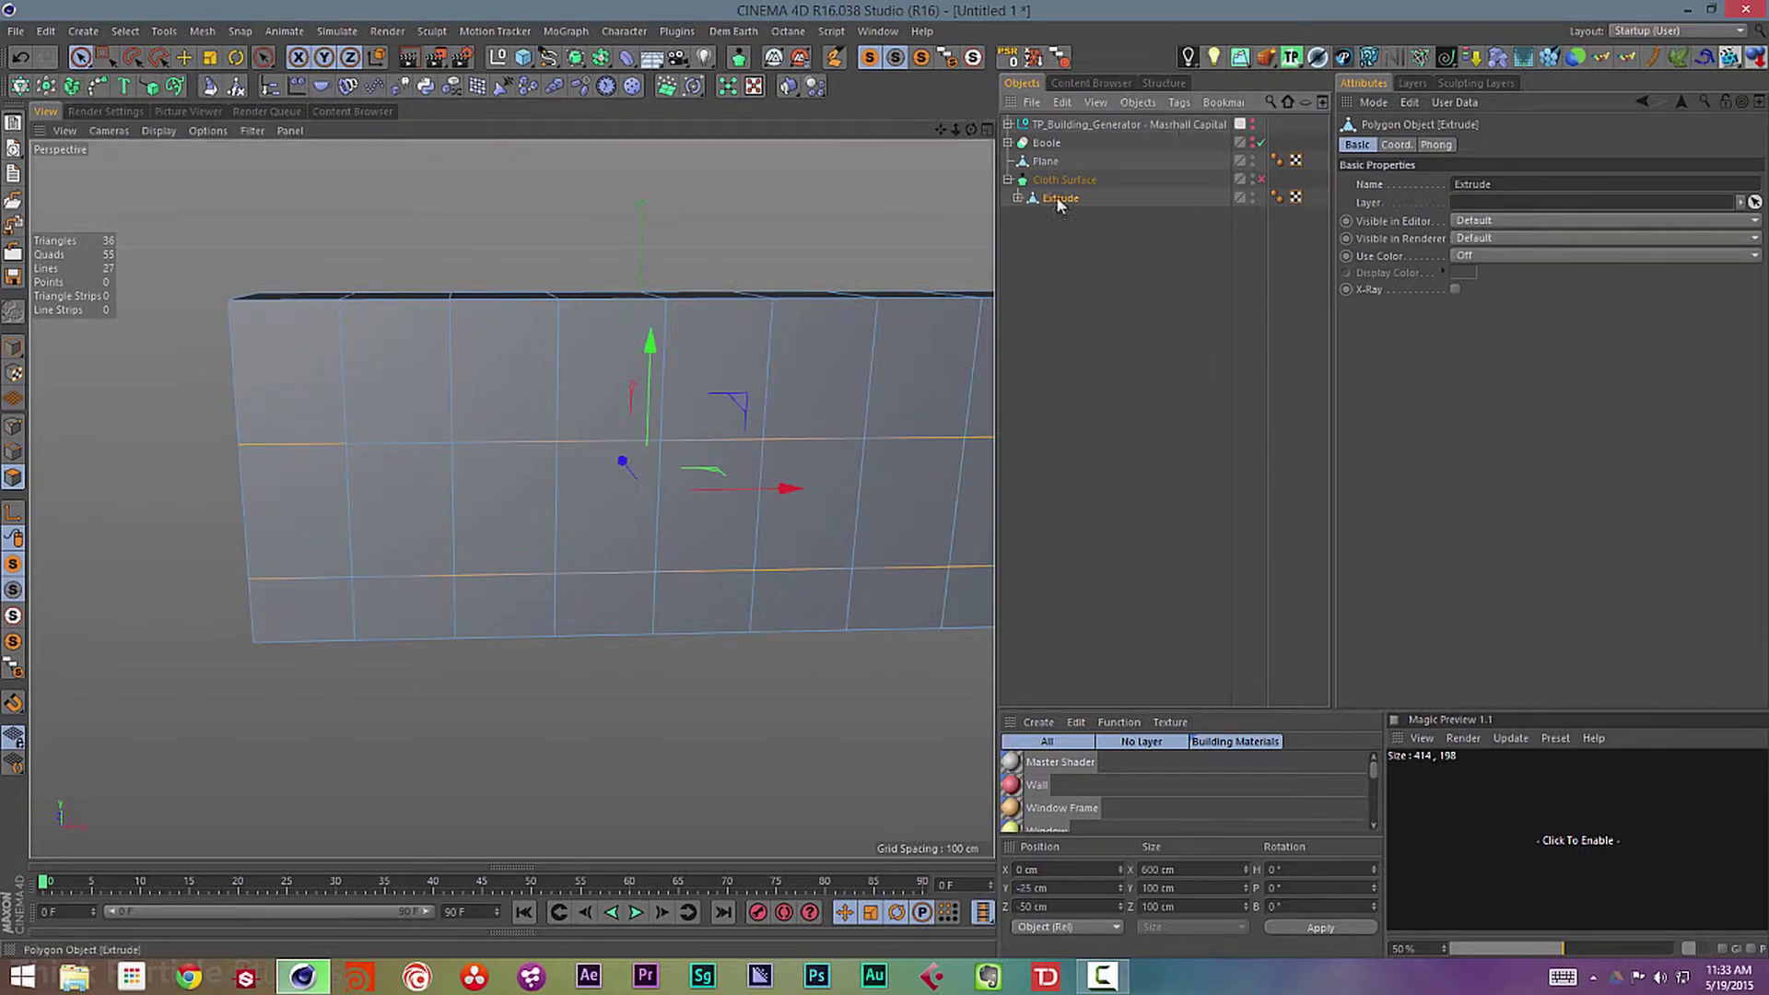
pyautogui.click(1017, 197)
pyautogui.click(1066, 235)
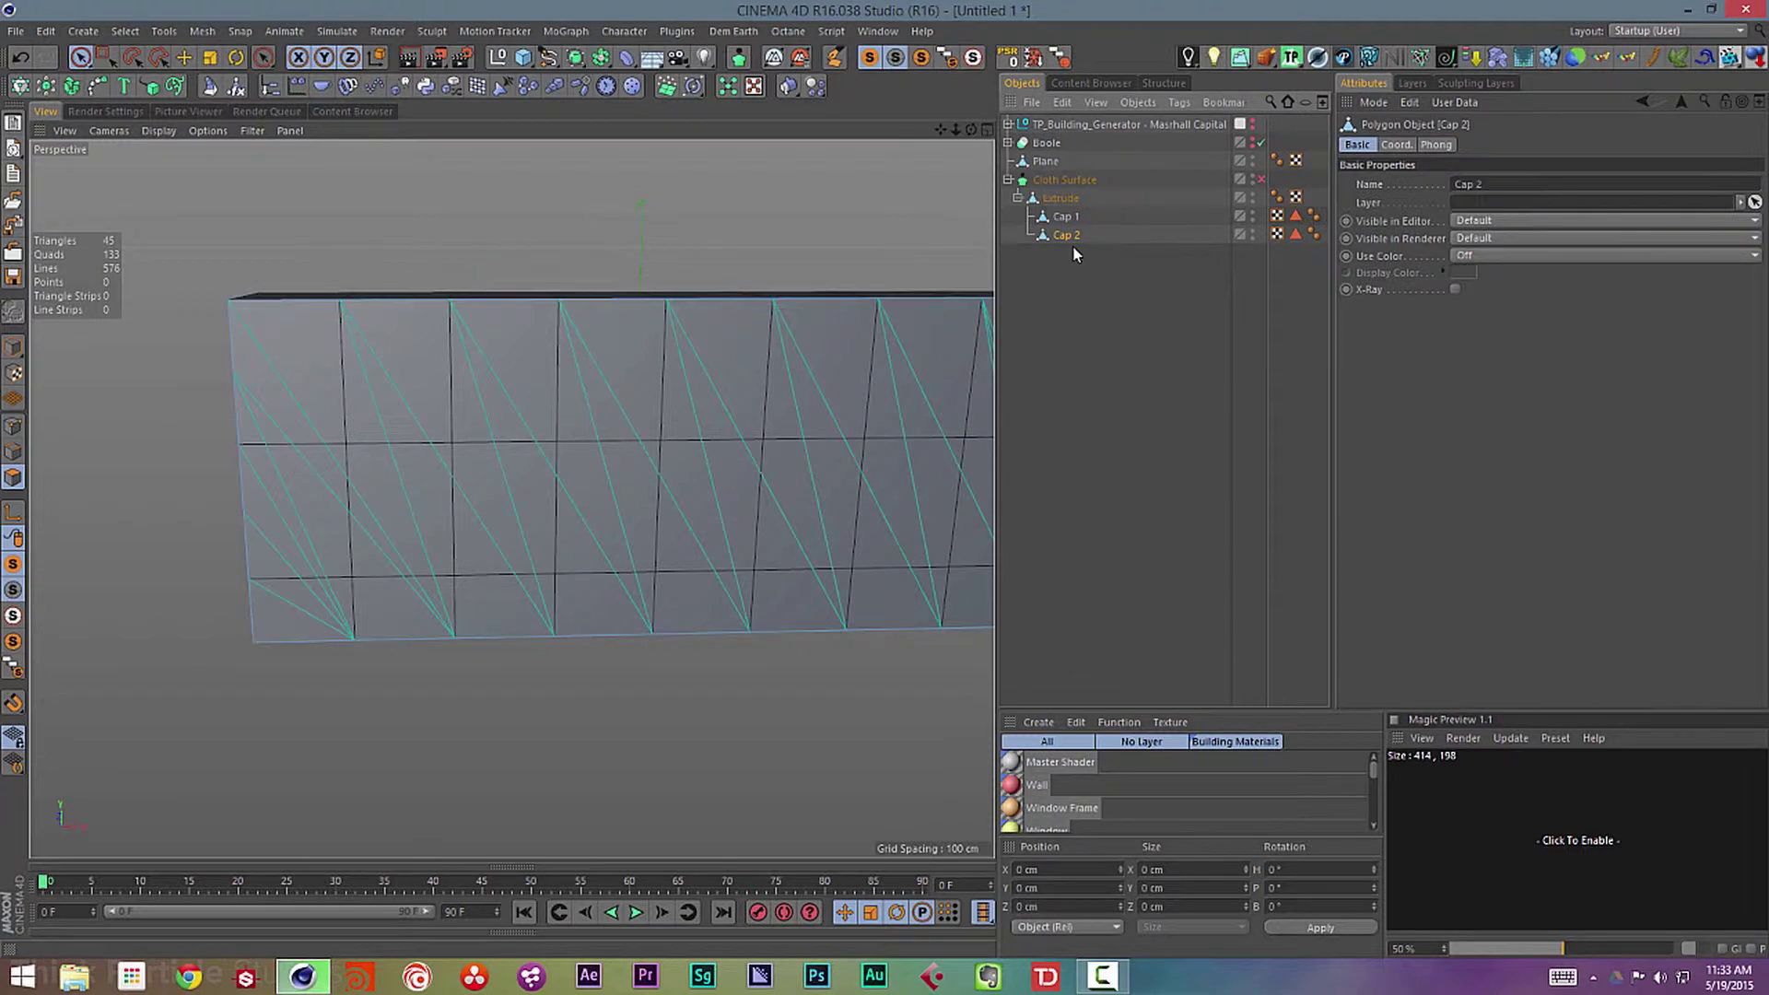
pyautogui.press('Delete')
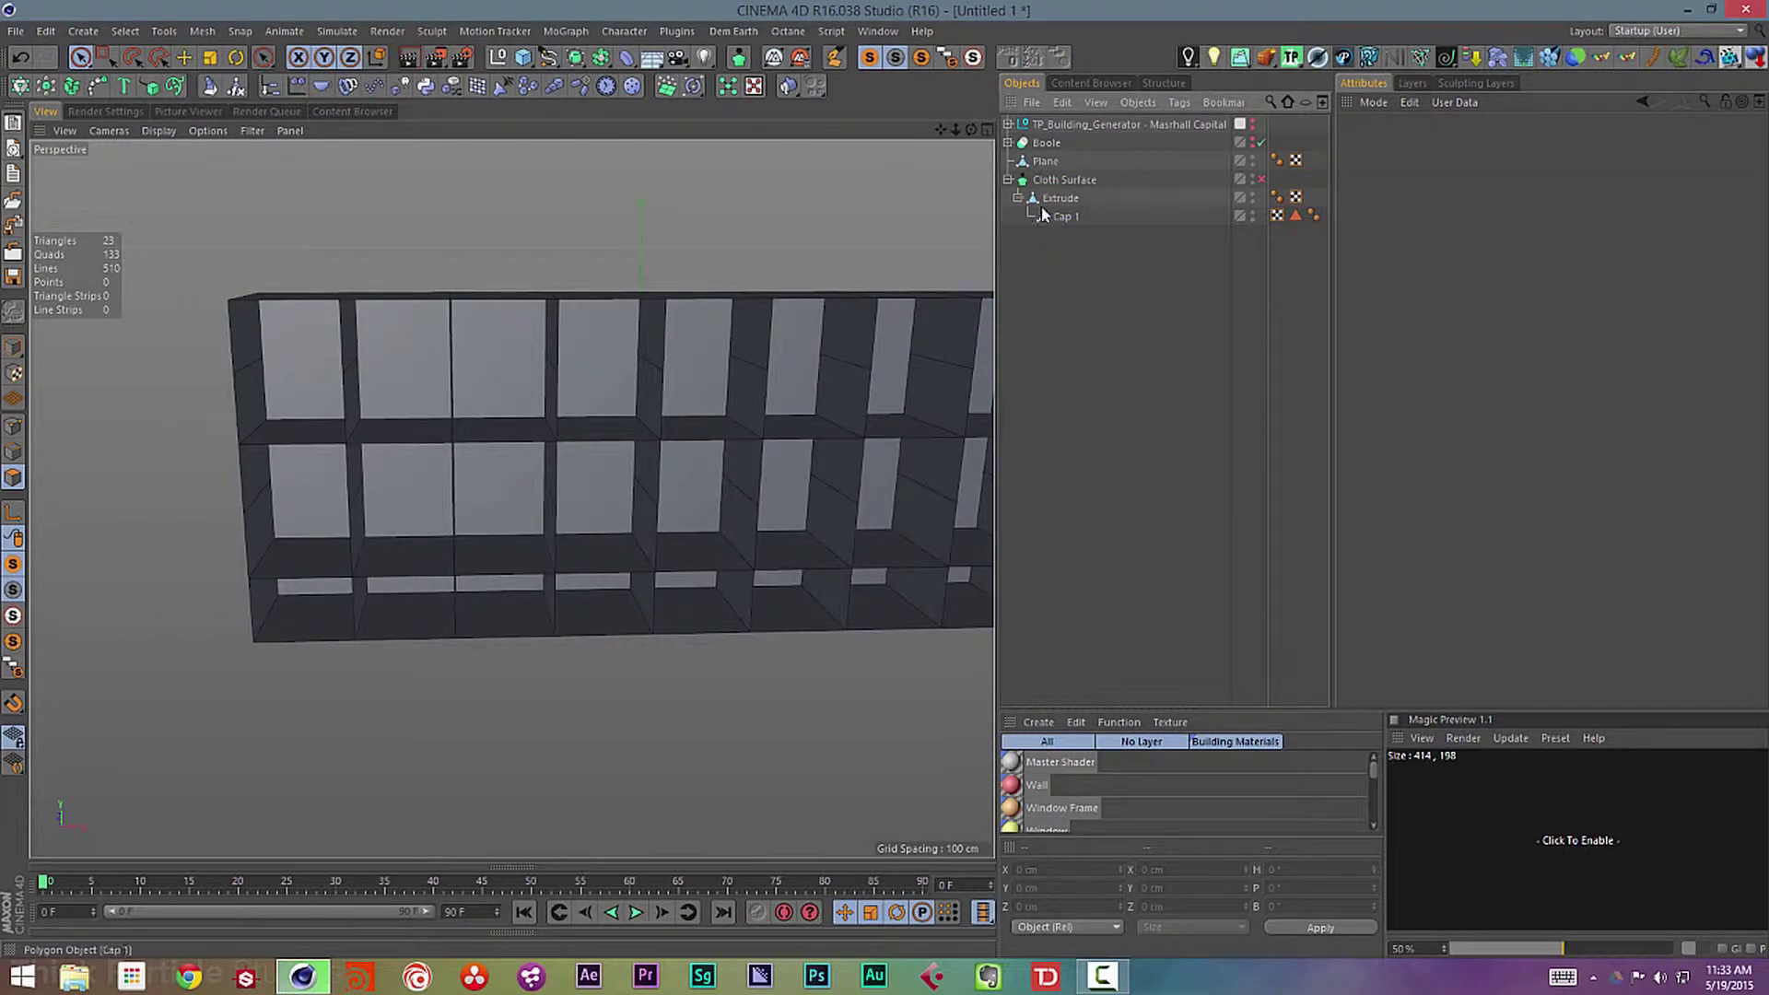
pyautogui.press('Delete')
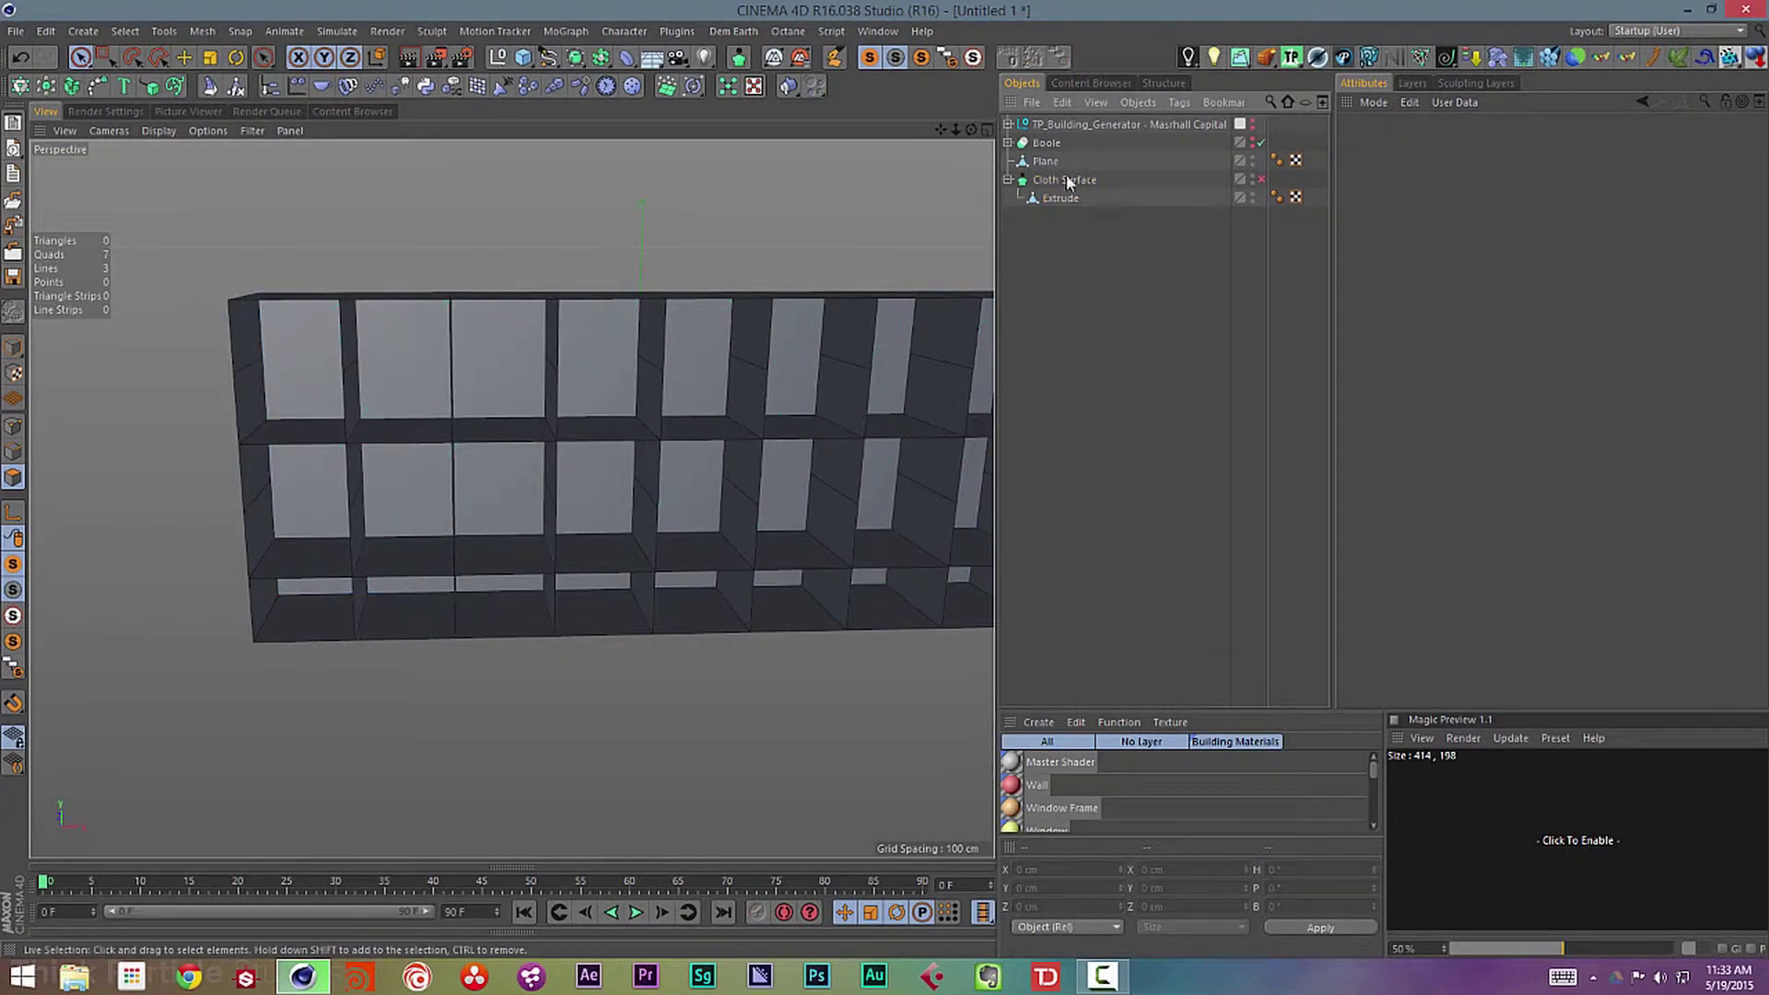
# - Group the plane and the Cloth Surface under a null named "Shaelves"
pyautogui.click(1053, 162)
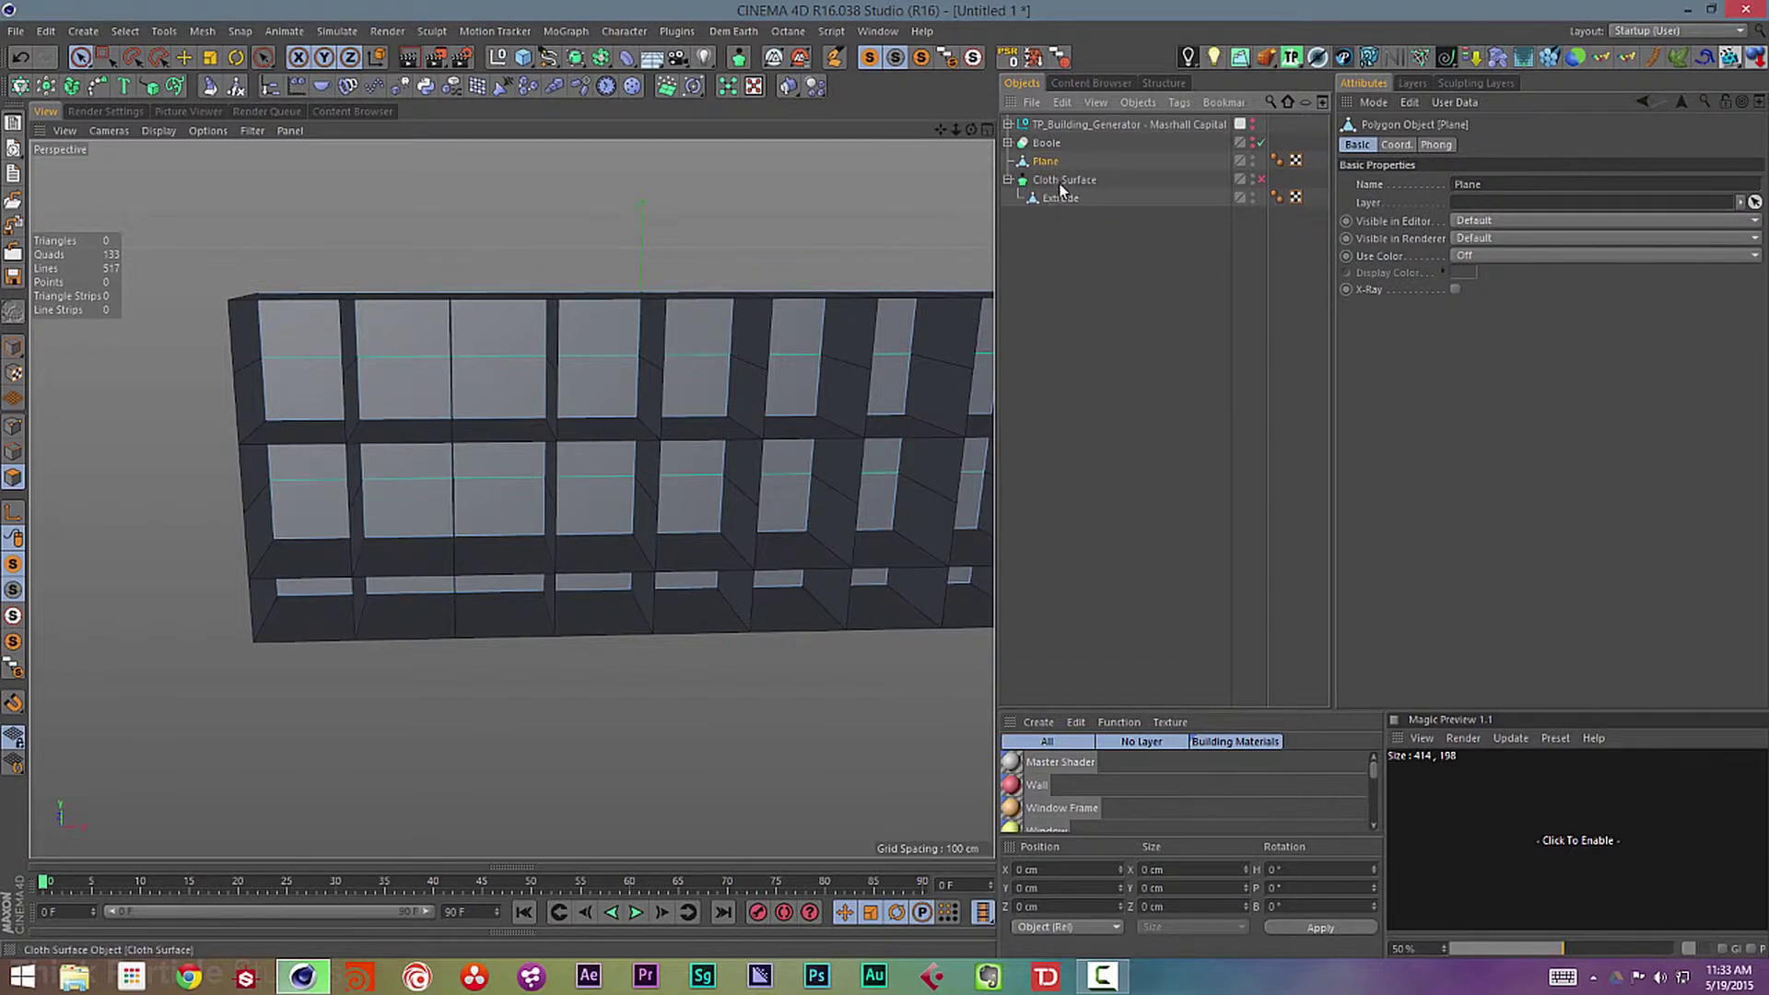
pyautogui.keyDown('shift'); pyautogui.click(1060, 181); pyautogui.keyUp('shift')
pyautogui.hotkey('alt', 'g')
pyautogui.doubleClick(1045, 162)
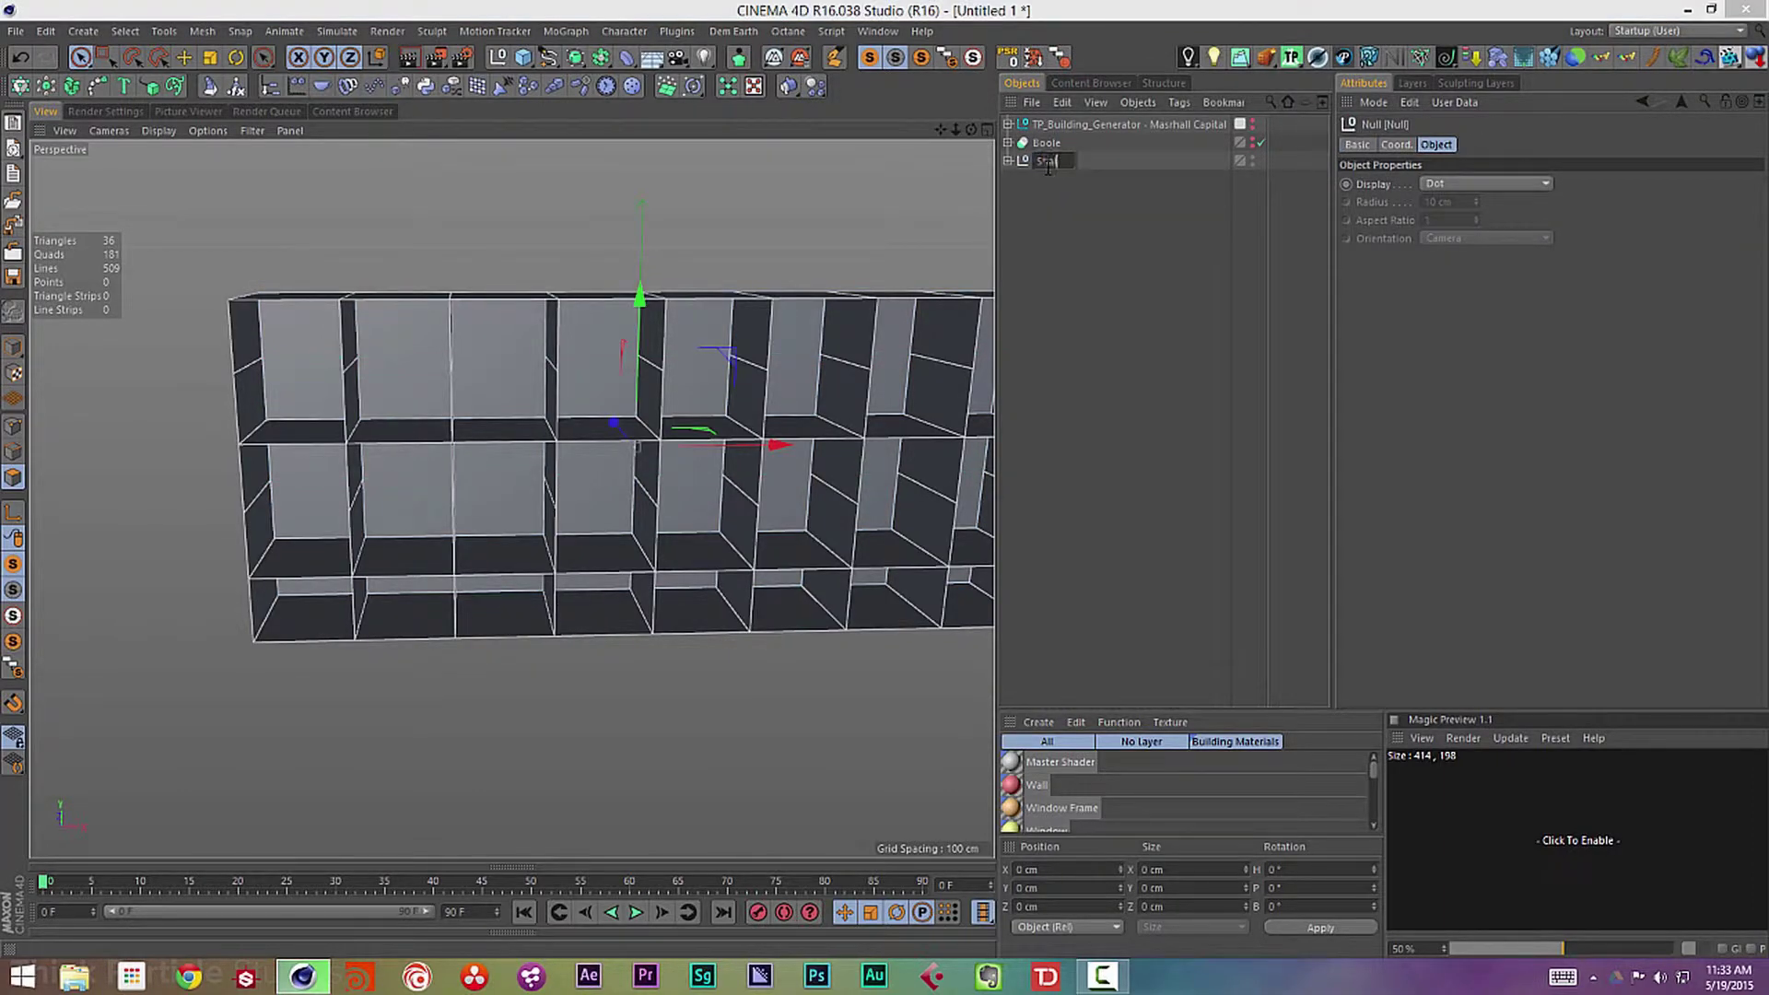
pyautogui.write('Shaelves')
pyautogui.press('Return')
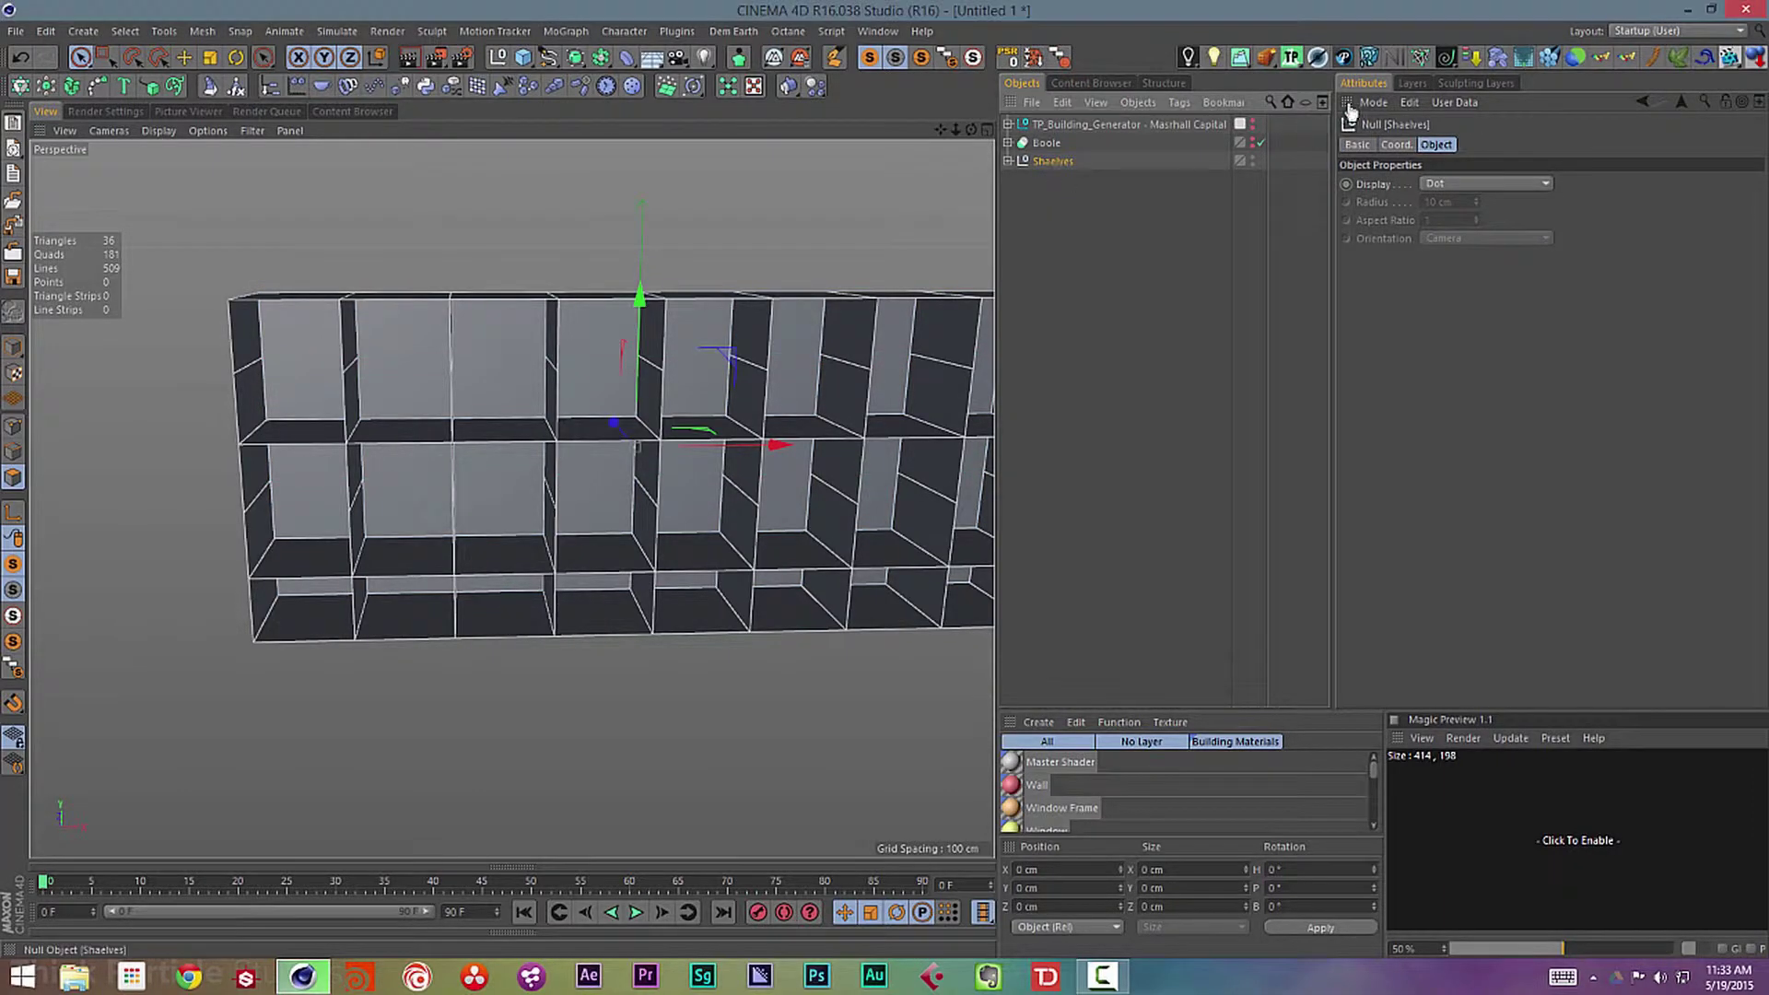
# - Show the Boole building again and apply Drop To Floor to the Shaelves group
pyautogui.click(1251, 140)
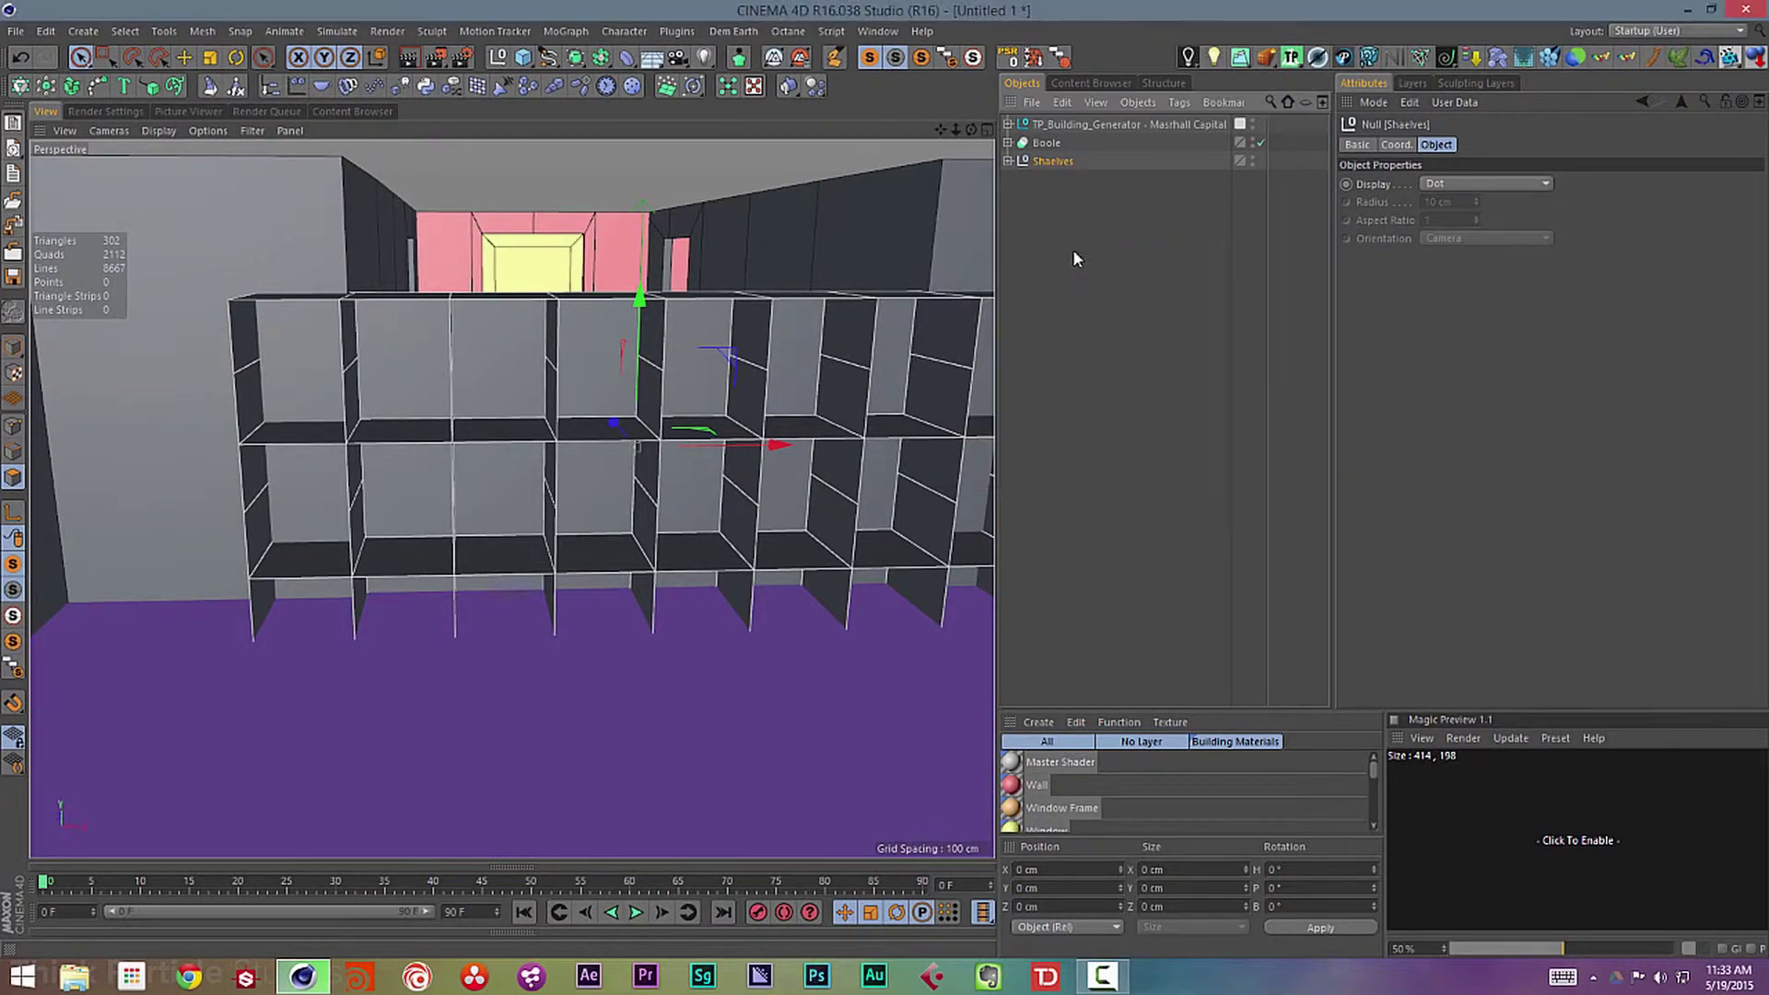
pyautogui.click(1008, 160)
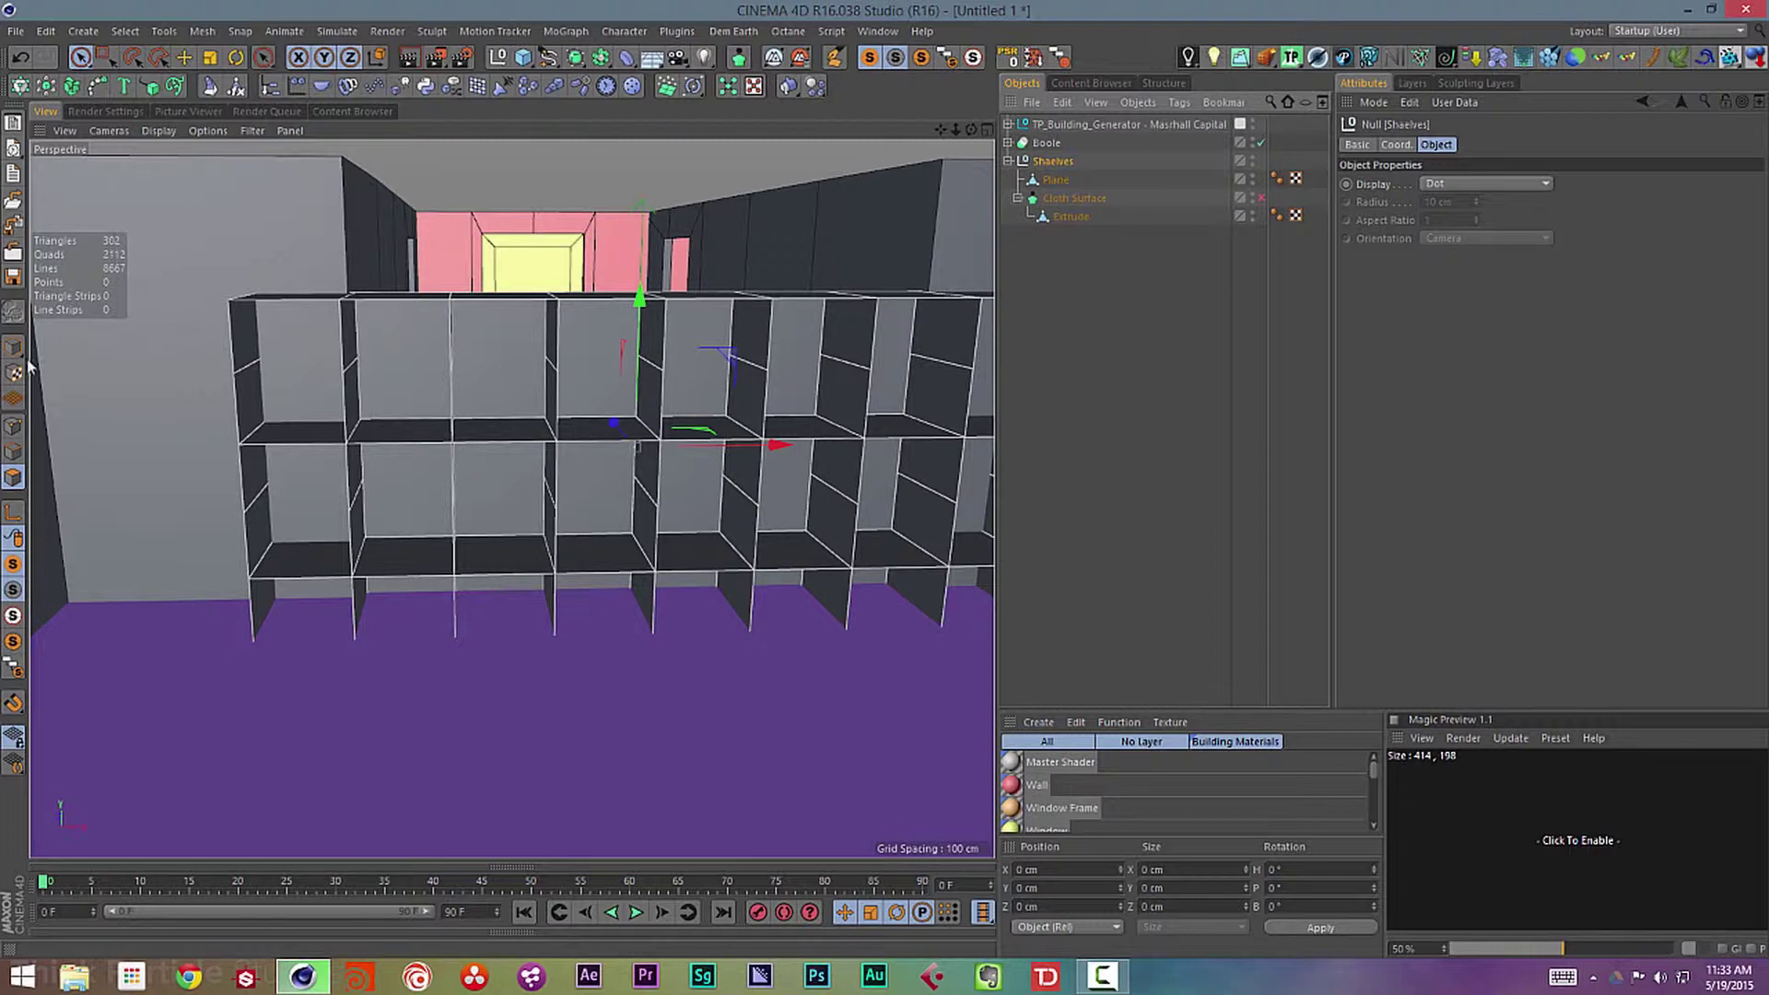
pyautogui.hotkey('shift', 'c')
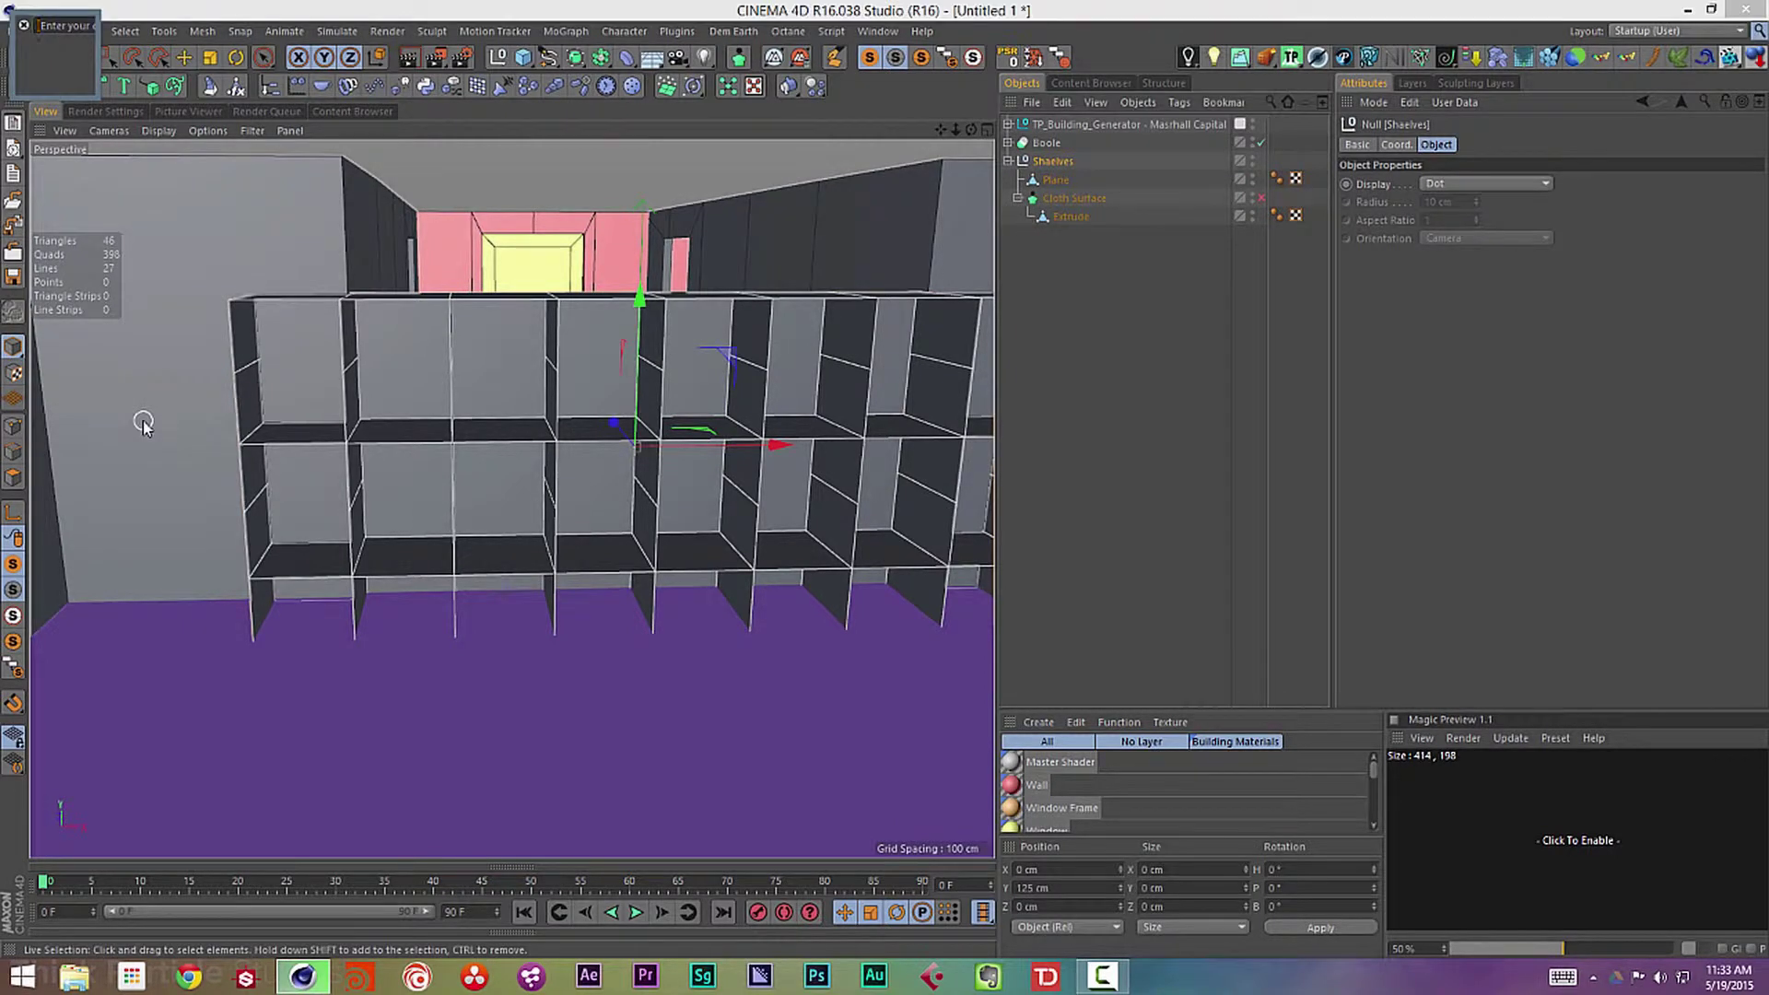
pyautogui.write('Cc')
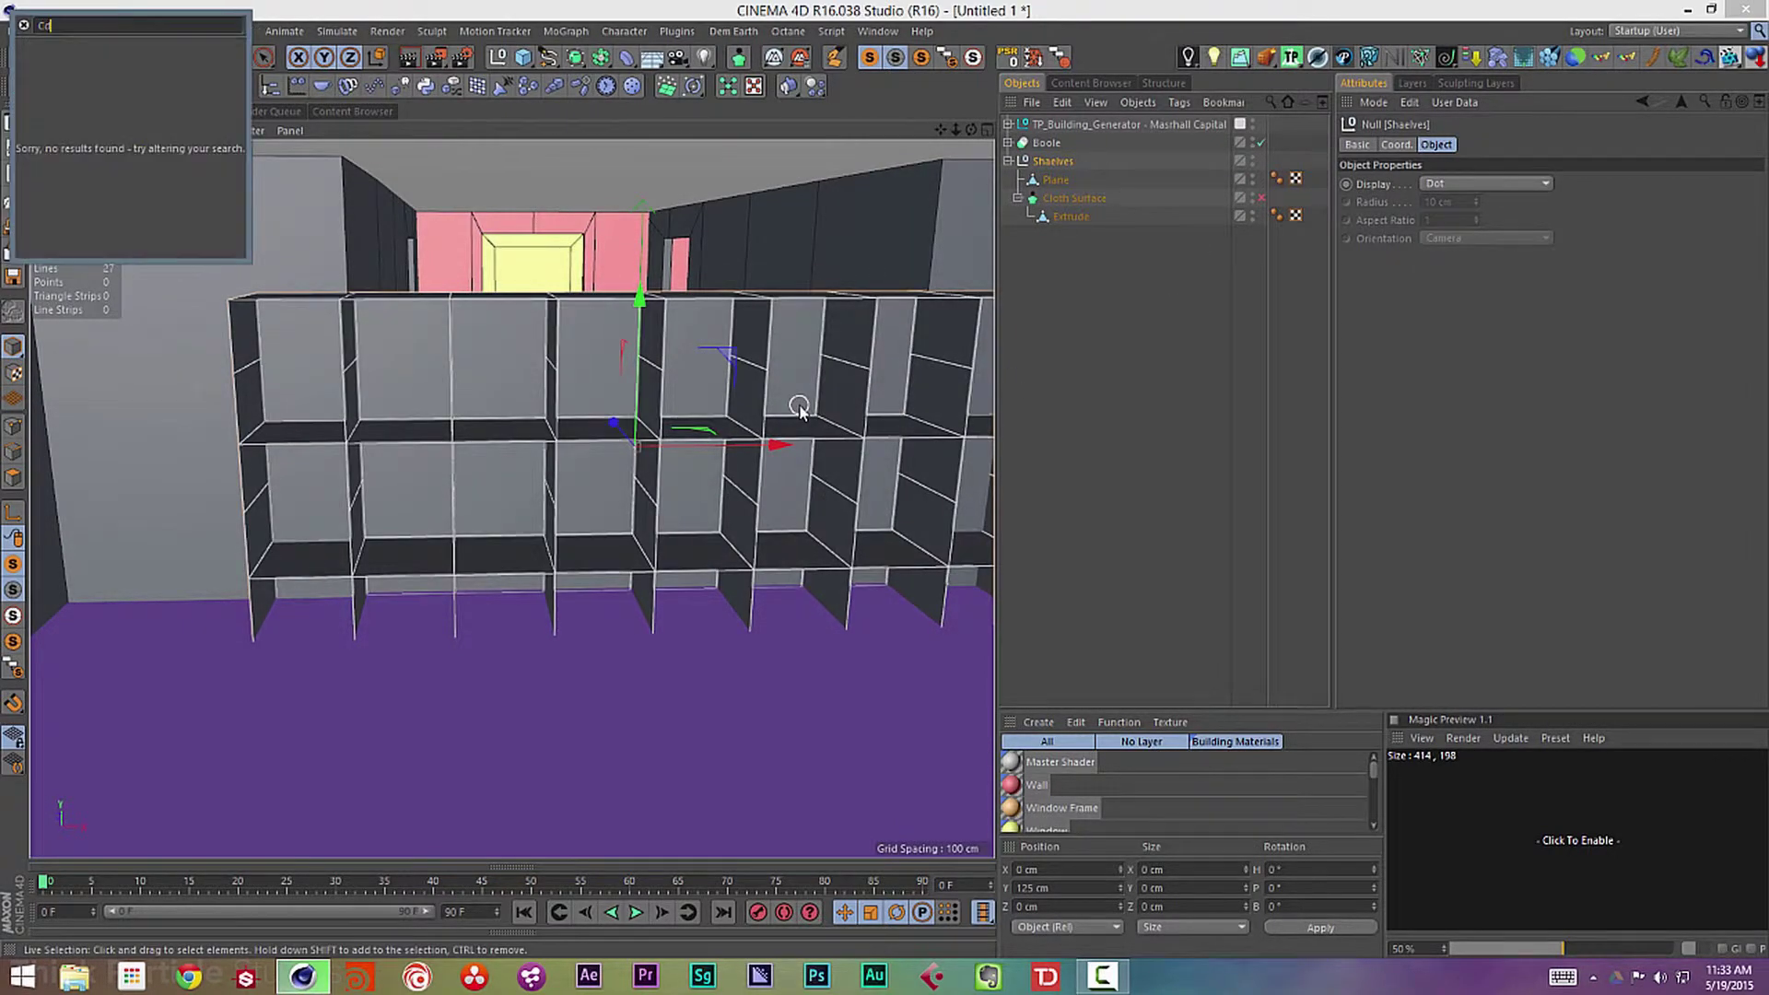
pyautogui.press('BackSpace')
pyautogui.press('BackSpace')
pyautogui.write('ur')
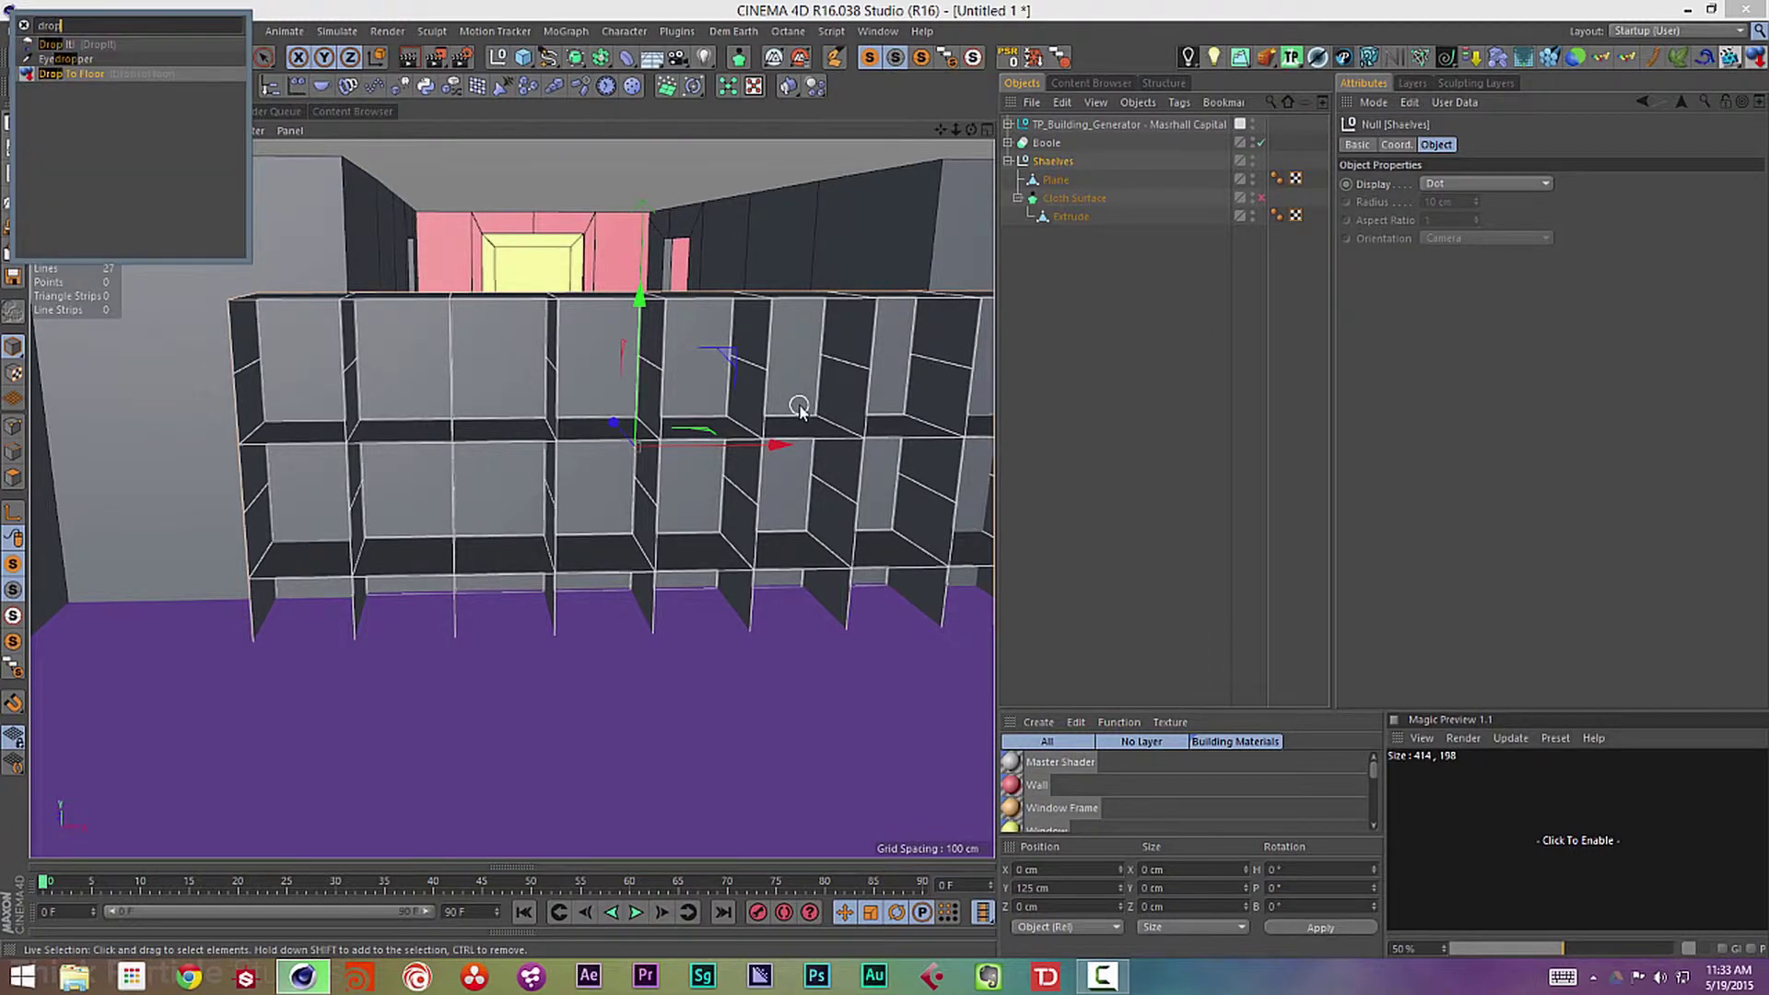
pyautogui.press('Return')
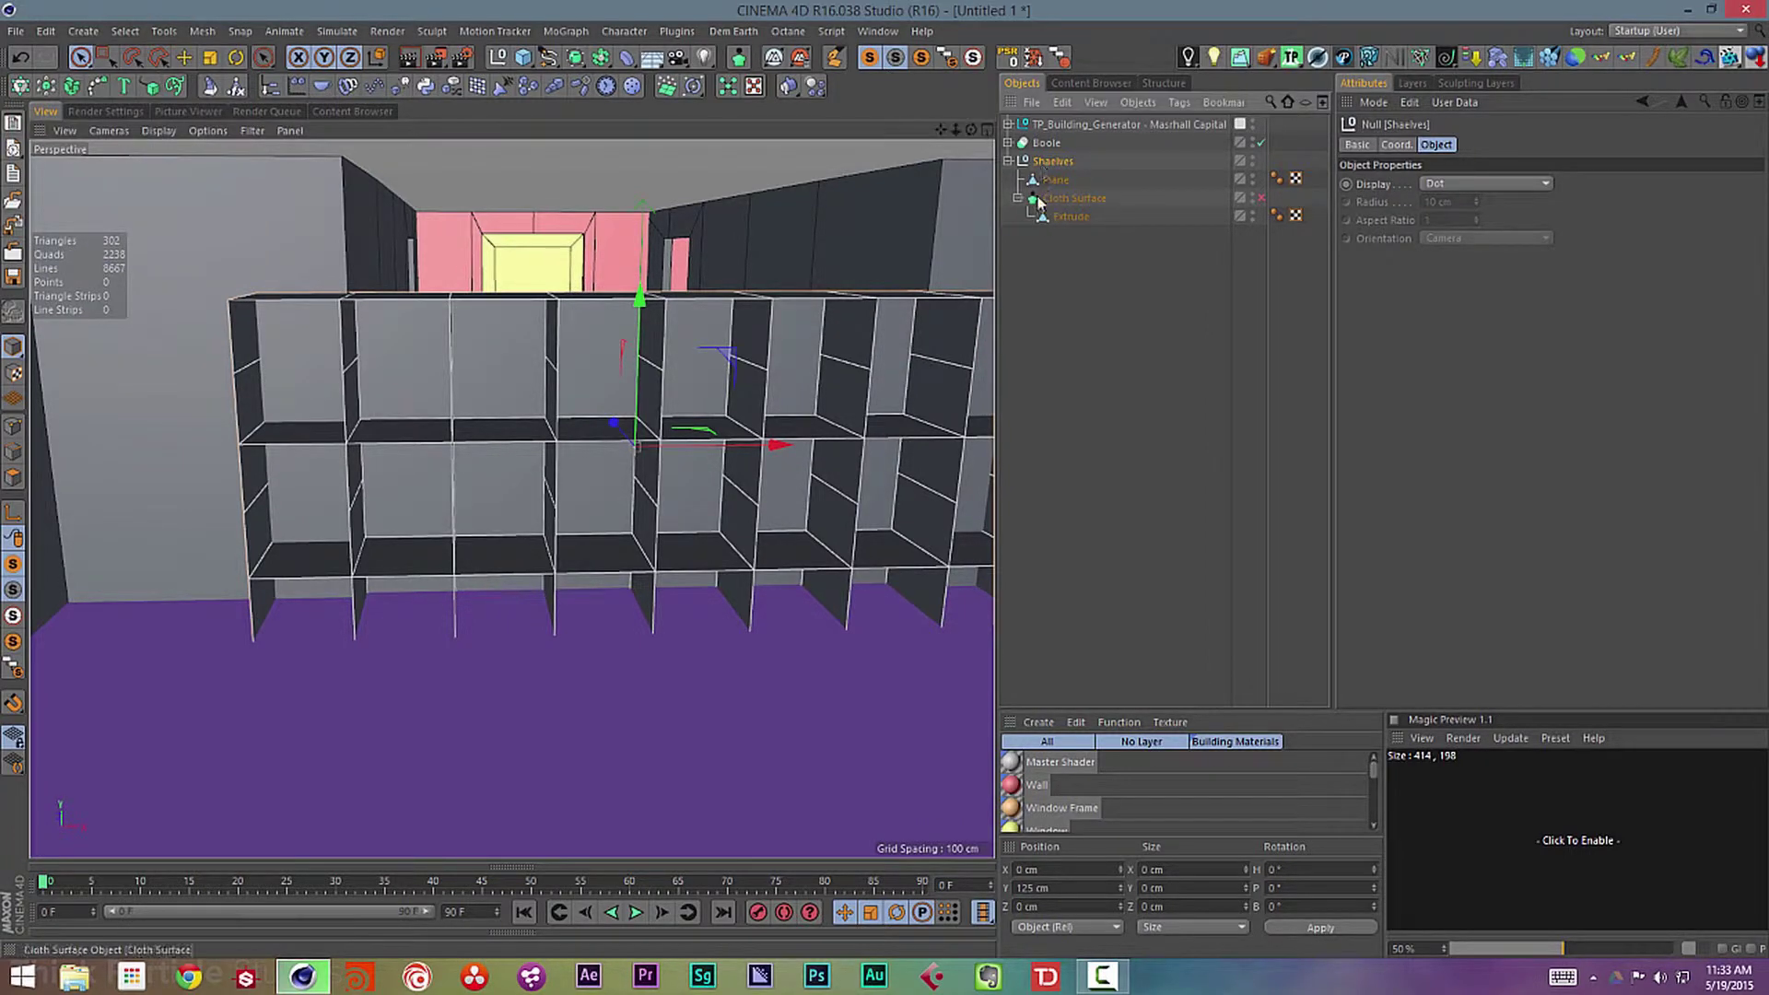
# - Check the Cloth Surface and Plane coordinates, and reapply Drop To Floor to the whole Shaelves group
pyautogui.click(1068, 198)
pyautogui.click(1393, 144)
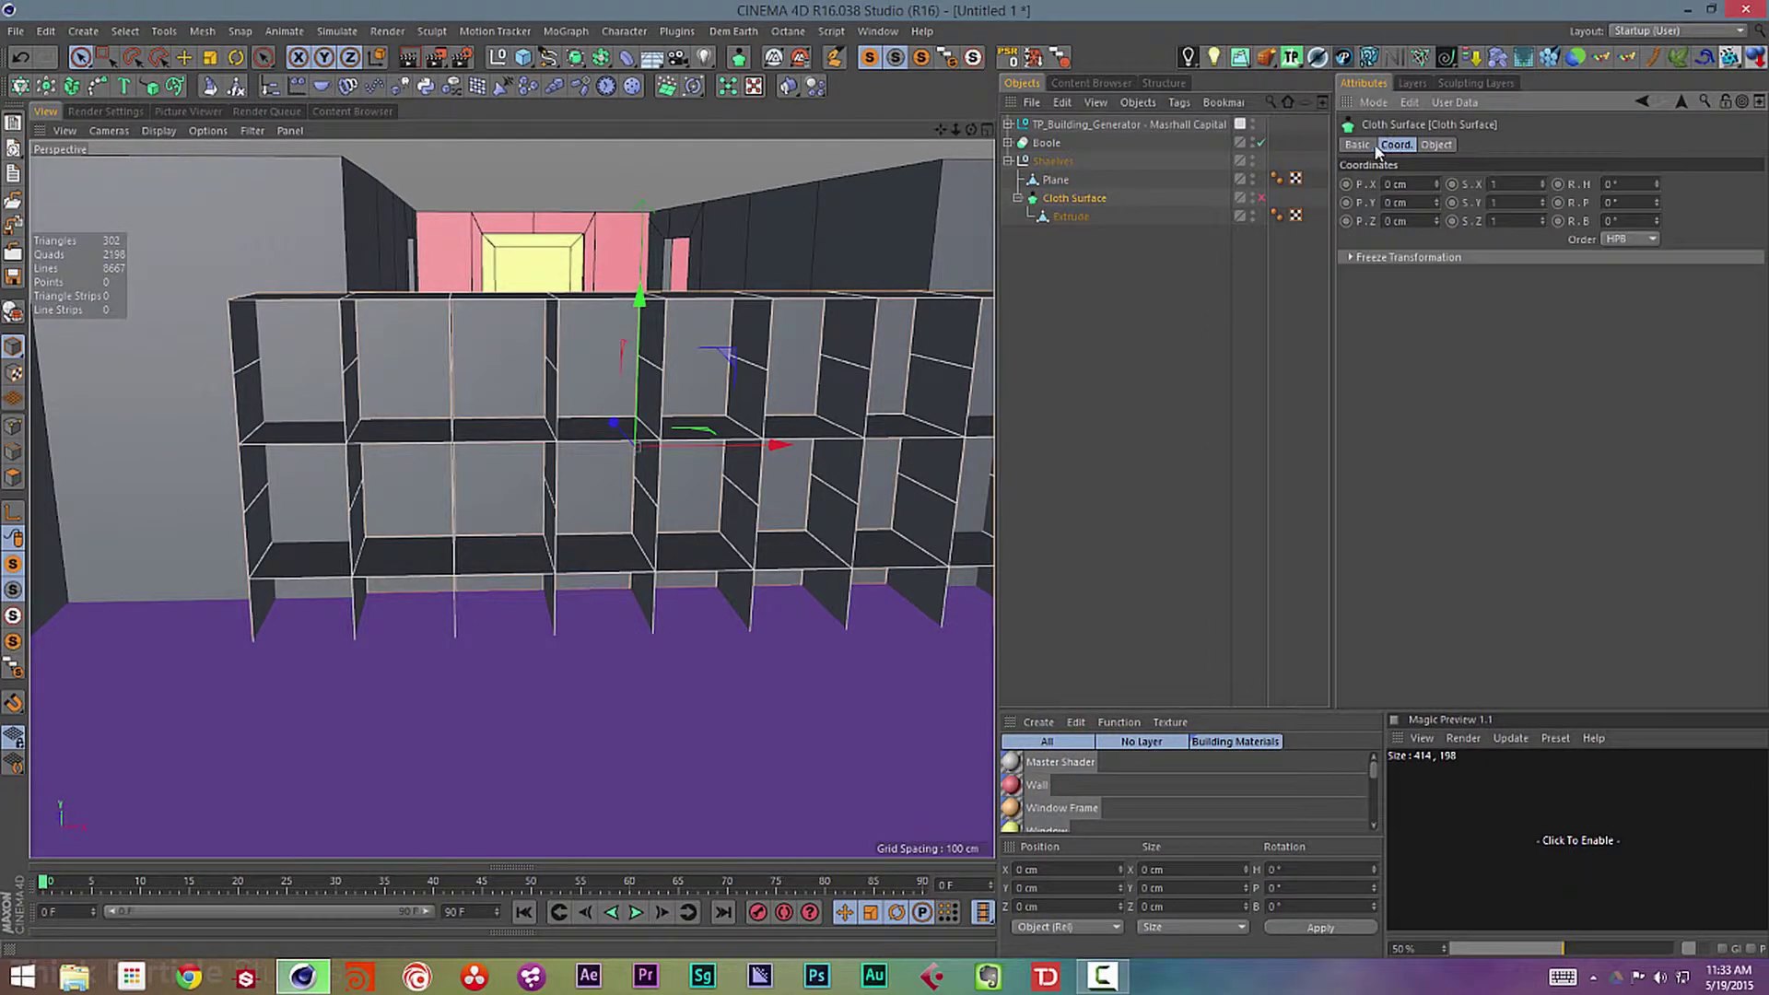
pyautogui.click(1059, 181)
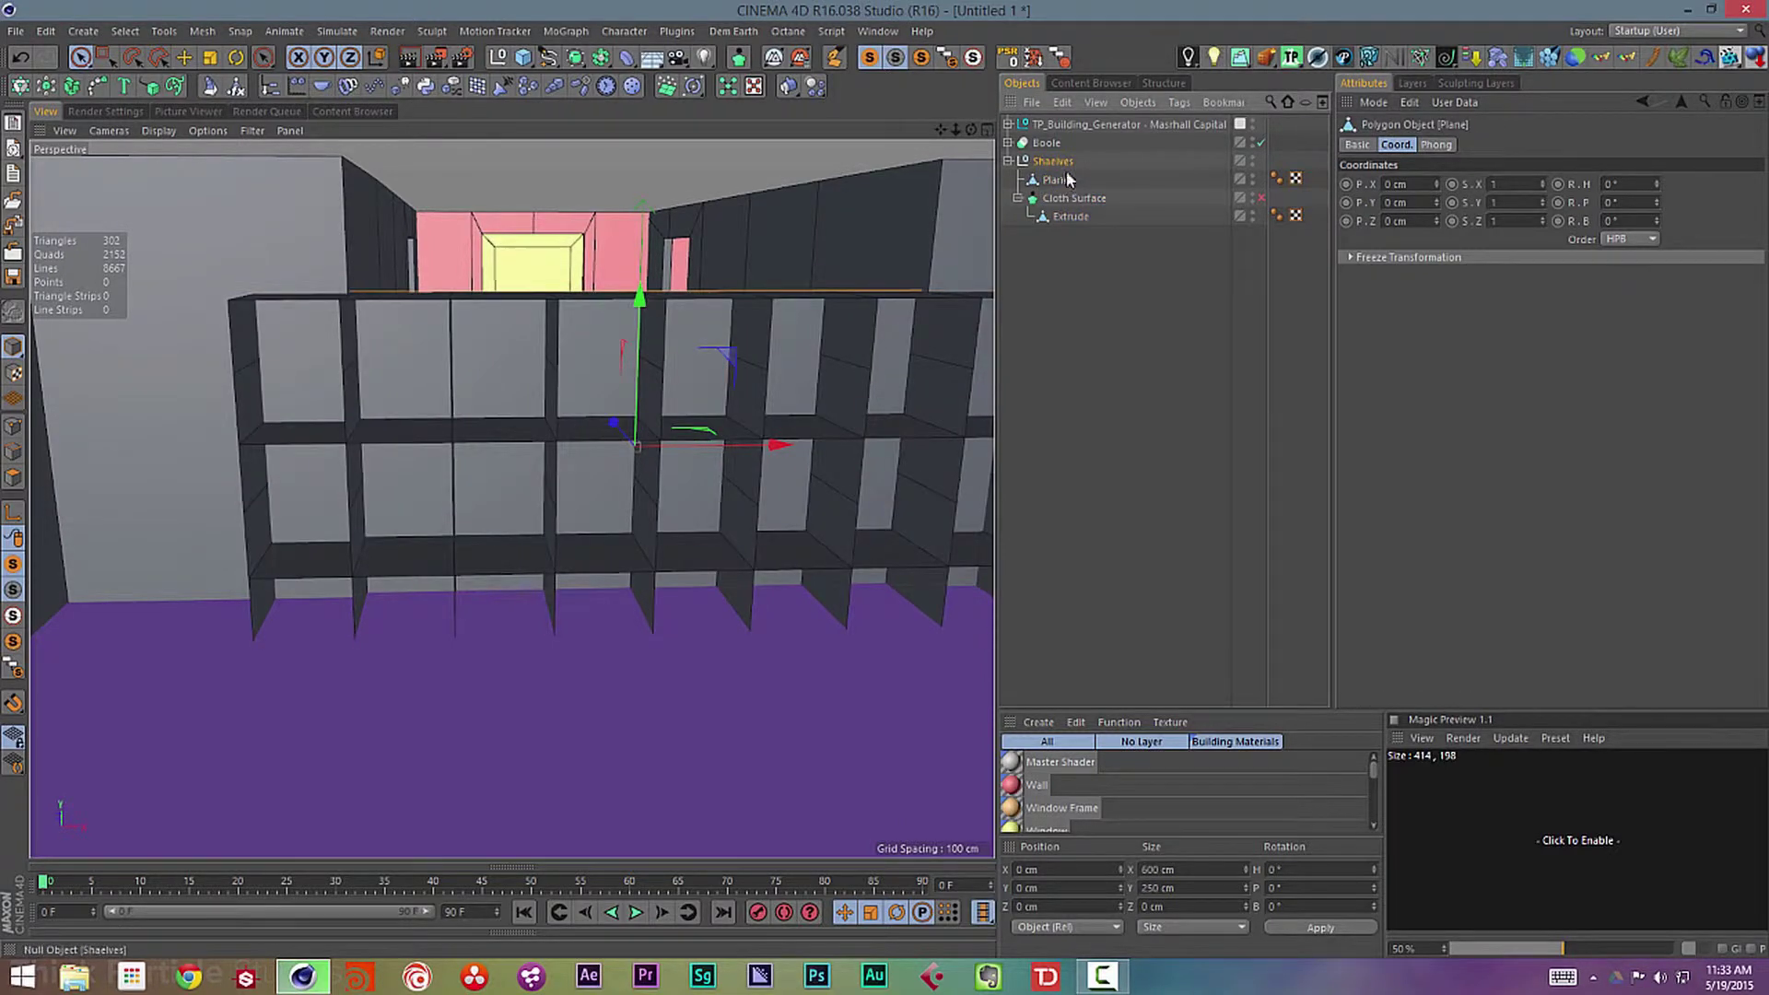
pyautogui.click(1066, 170)
pyautogui.hotkey('shift', 'c')
pyautogui.write('d')
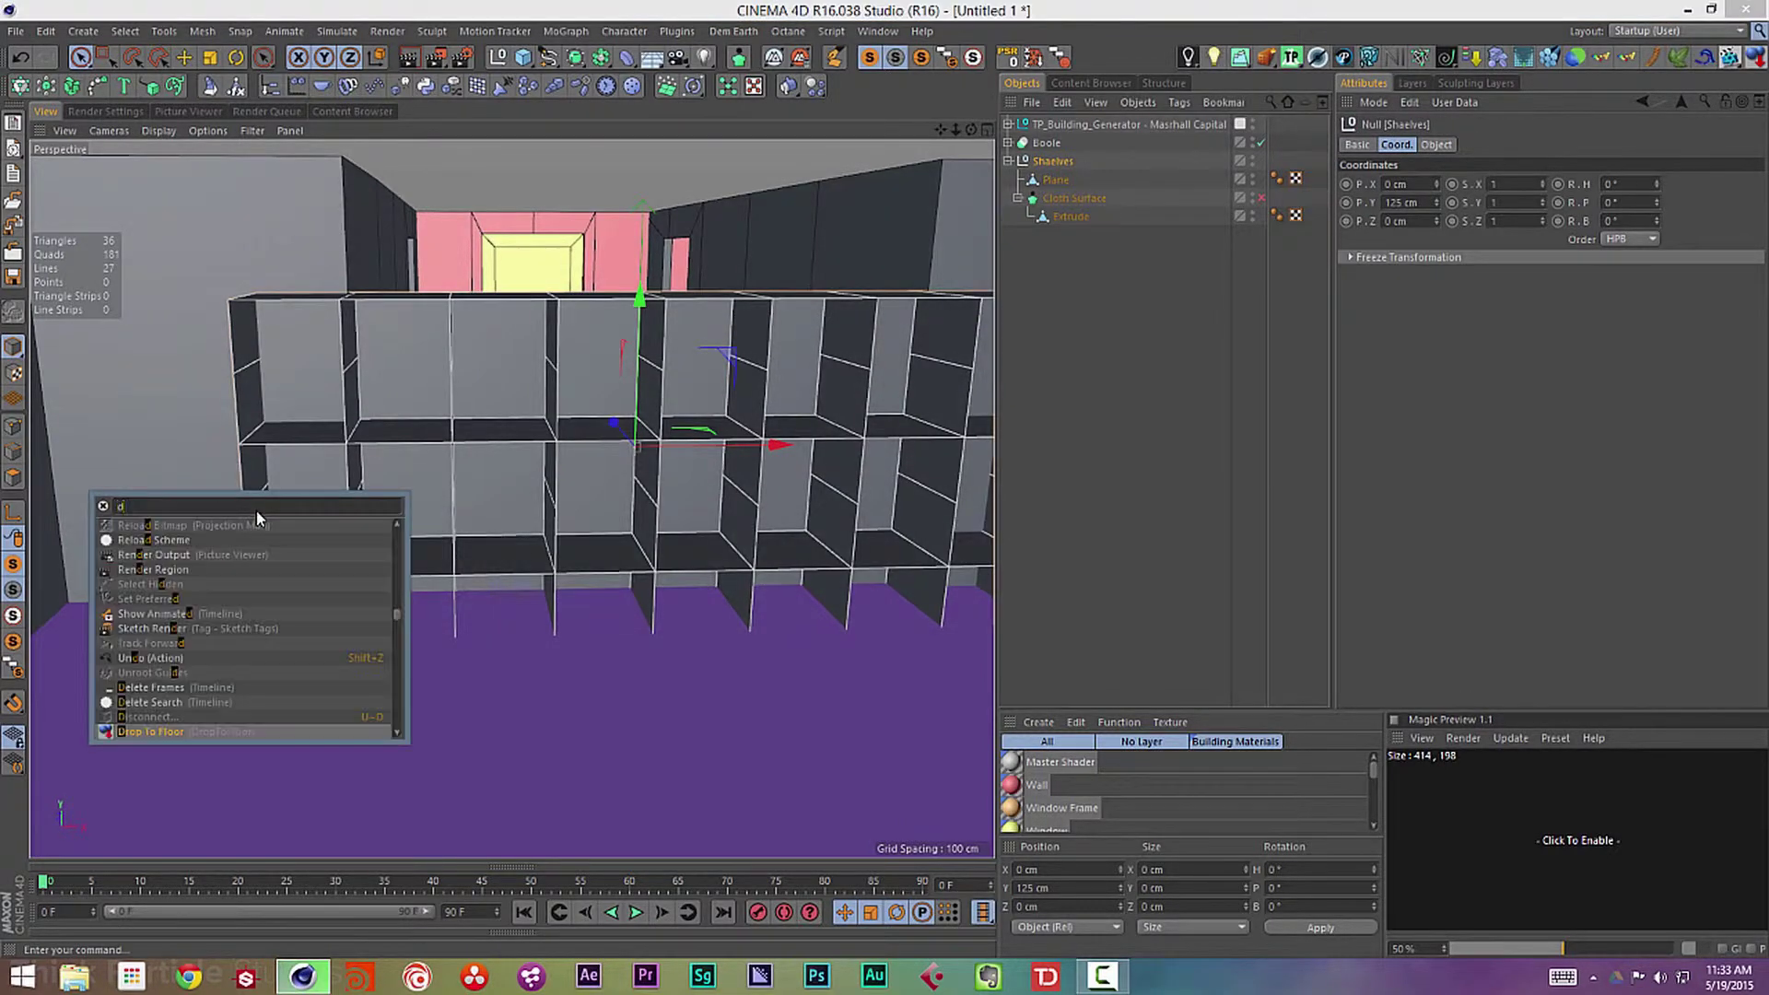
pyautogui.write('rop to')
pyautogui.press('Return')
# - Move the Shaelves group to the outer wall of the large corner room, at about X -701.71, Y 126.577, Z 1119.63 cm
pyautogui.keyDown('alt'); pyautogui.moveTo(438, 562); pyautogui.dragTo(522, 589); pyautogui.keyUp('alt')
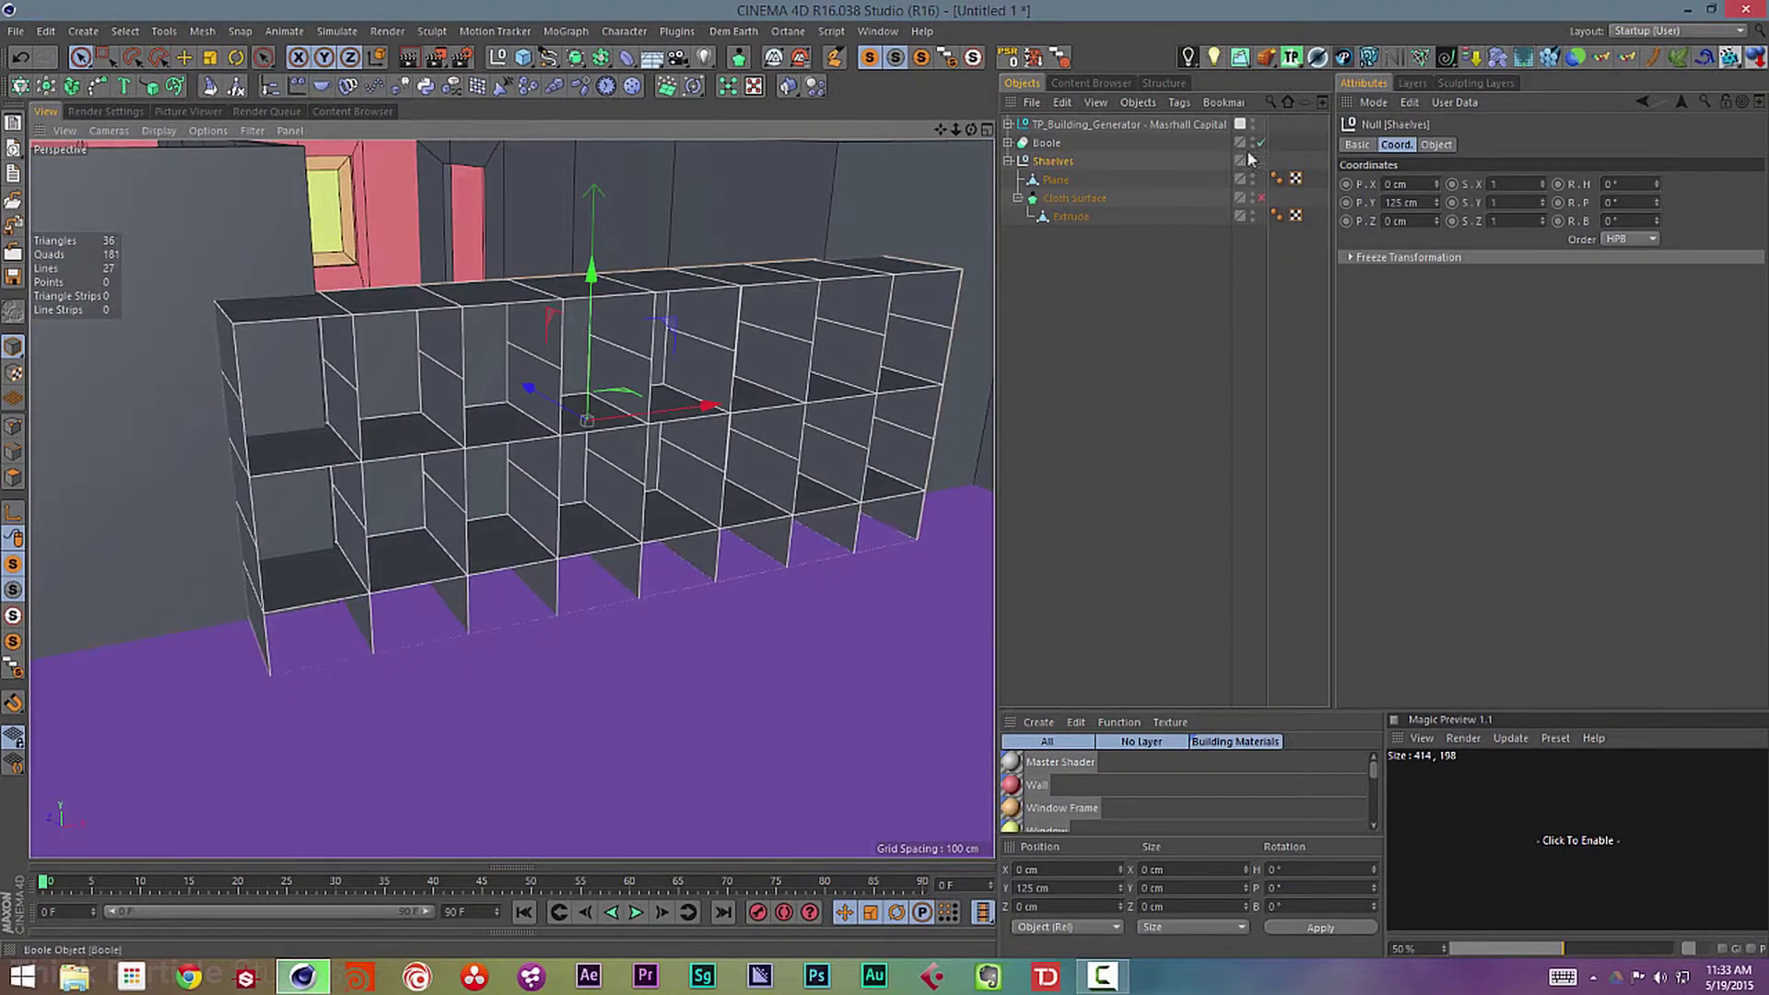
pyautogui.moveTo(589, 299); pyautogui.dragTo(588, 300)
pyautogui.scroll(-8, 517, 479)
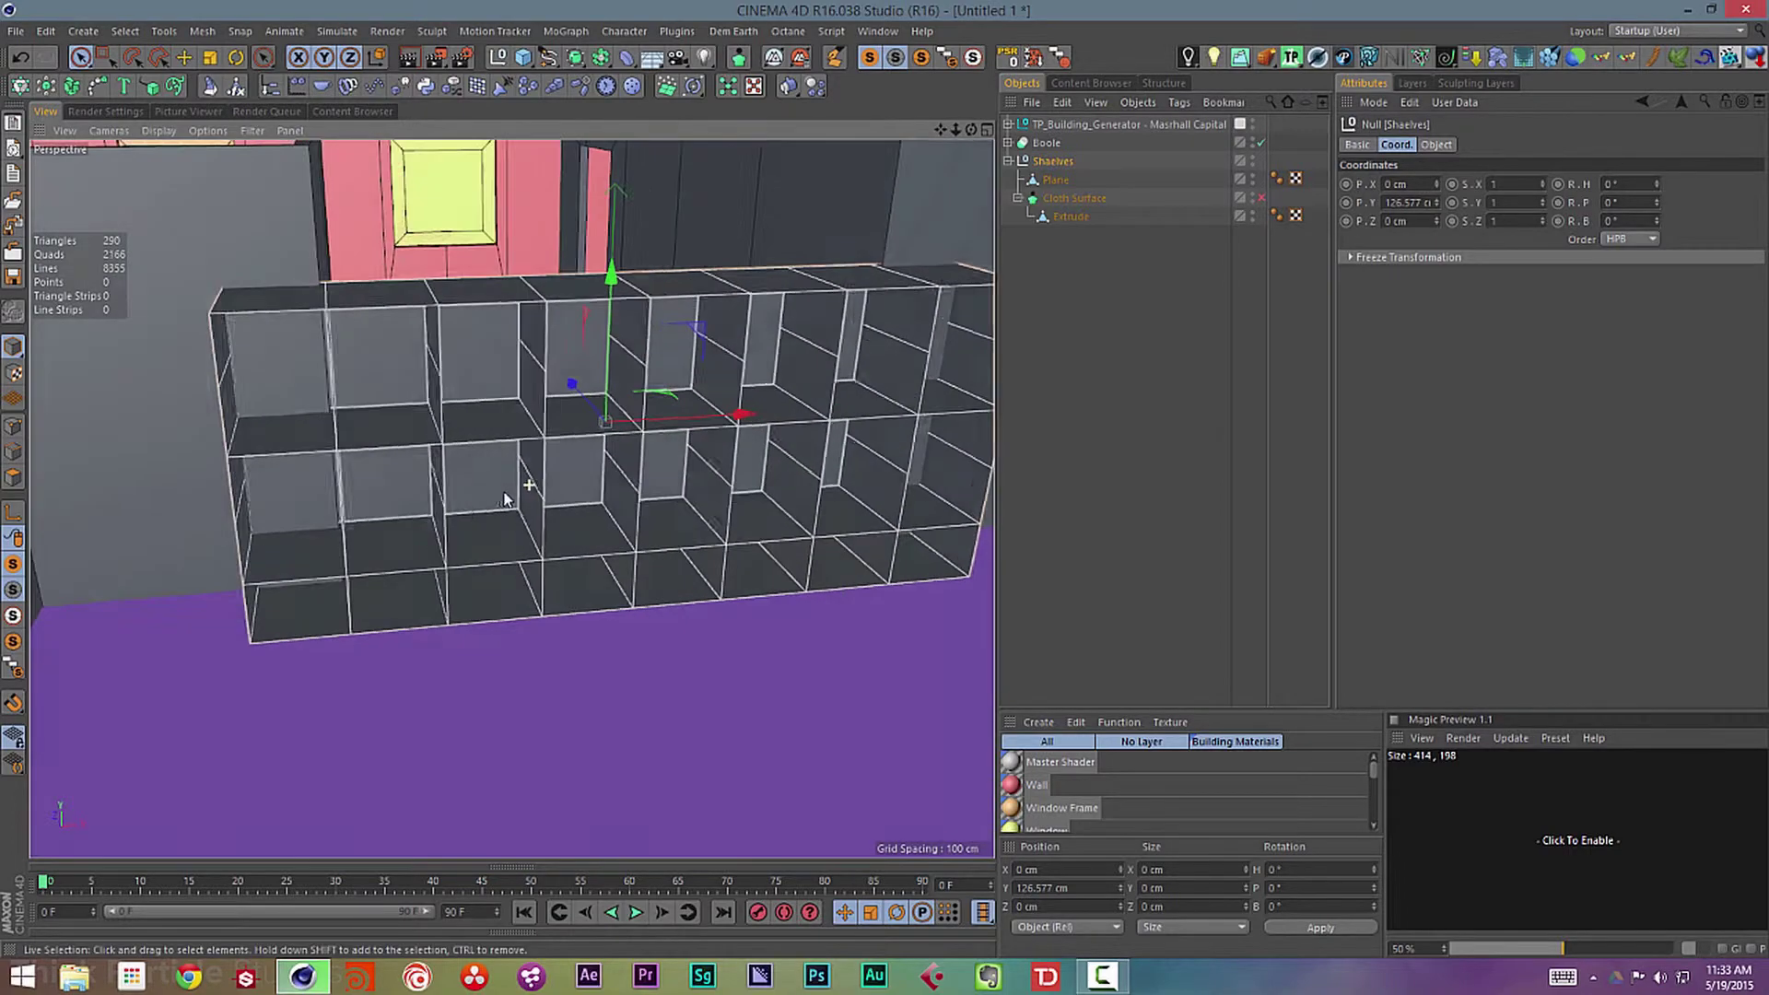
pyautogui.keyDown('alt'); pyautogui.moveTo(382, 535); pyautogui.dragTo(534, 619); pyautogui.keyUp('alt')
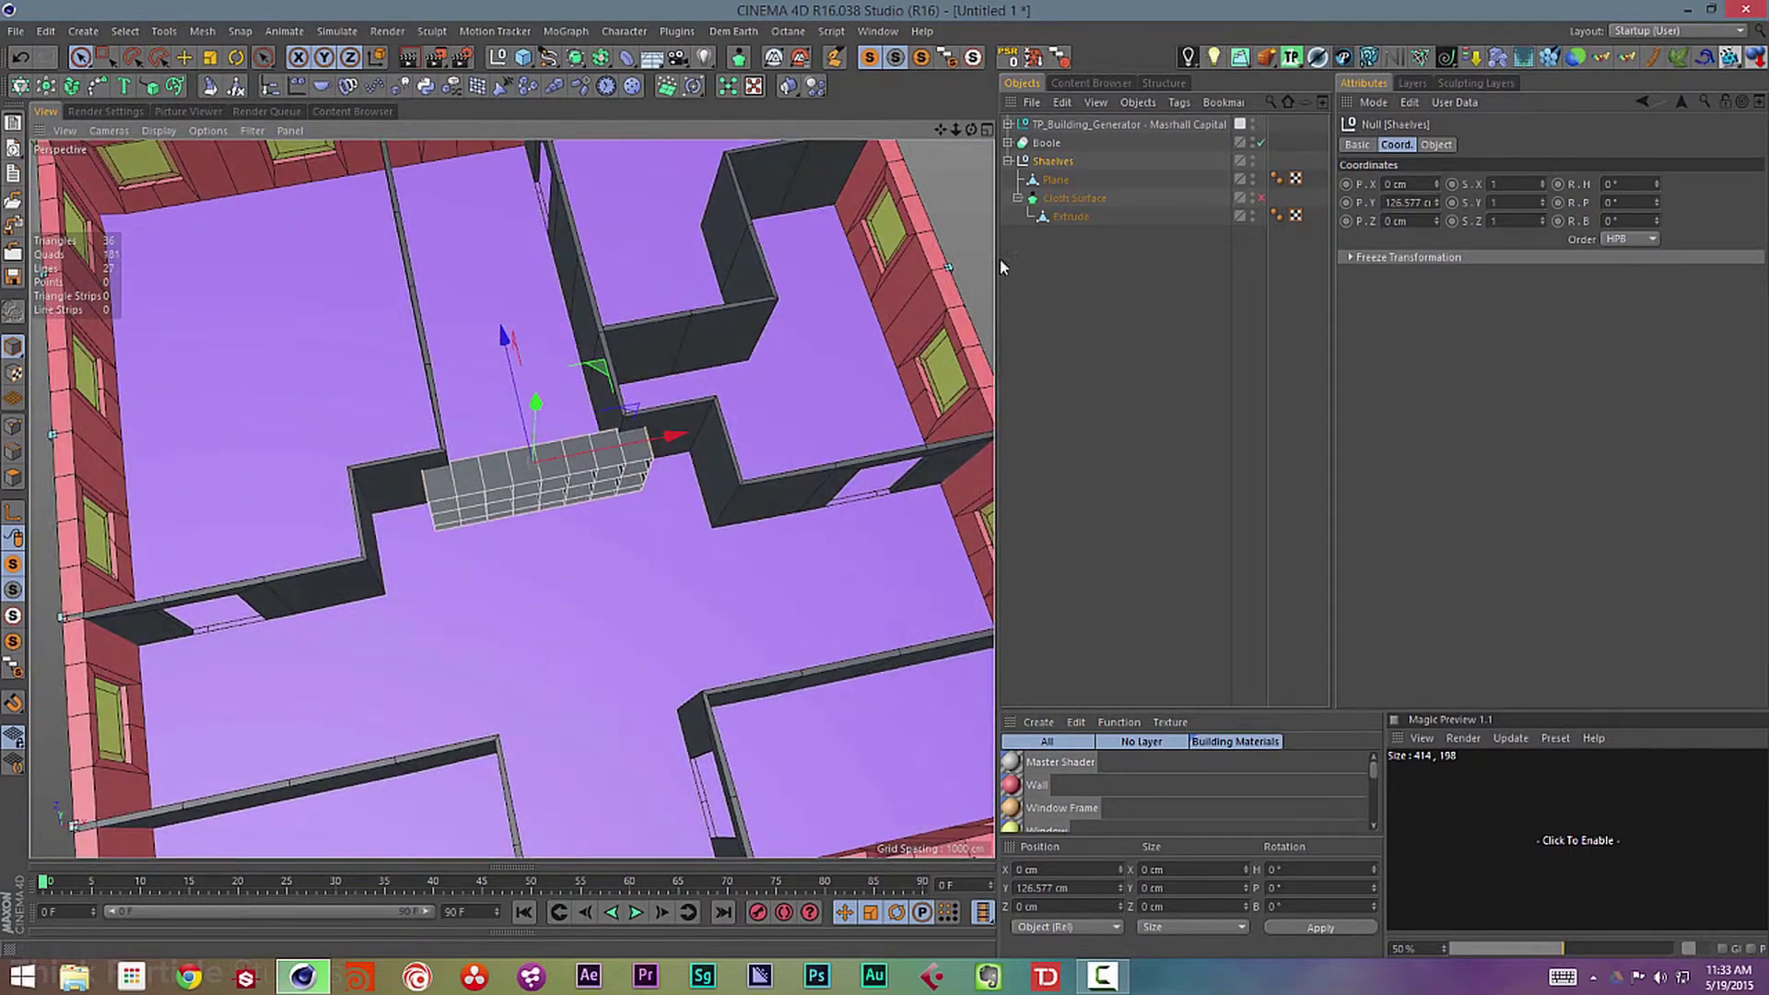
pyautogui.moveTo(599, 373); pyautogui.dragTo(304, 110)
pyautogui.moveTo(241, 180); pyautogui.dragTo(226, 167)
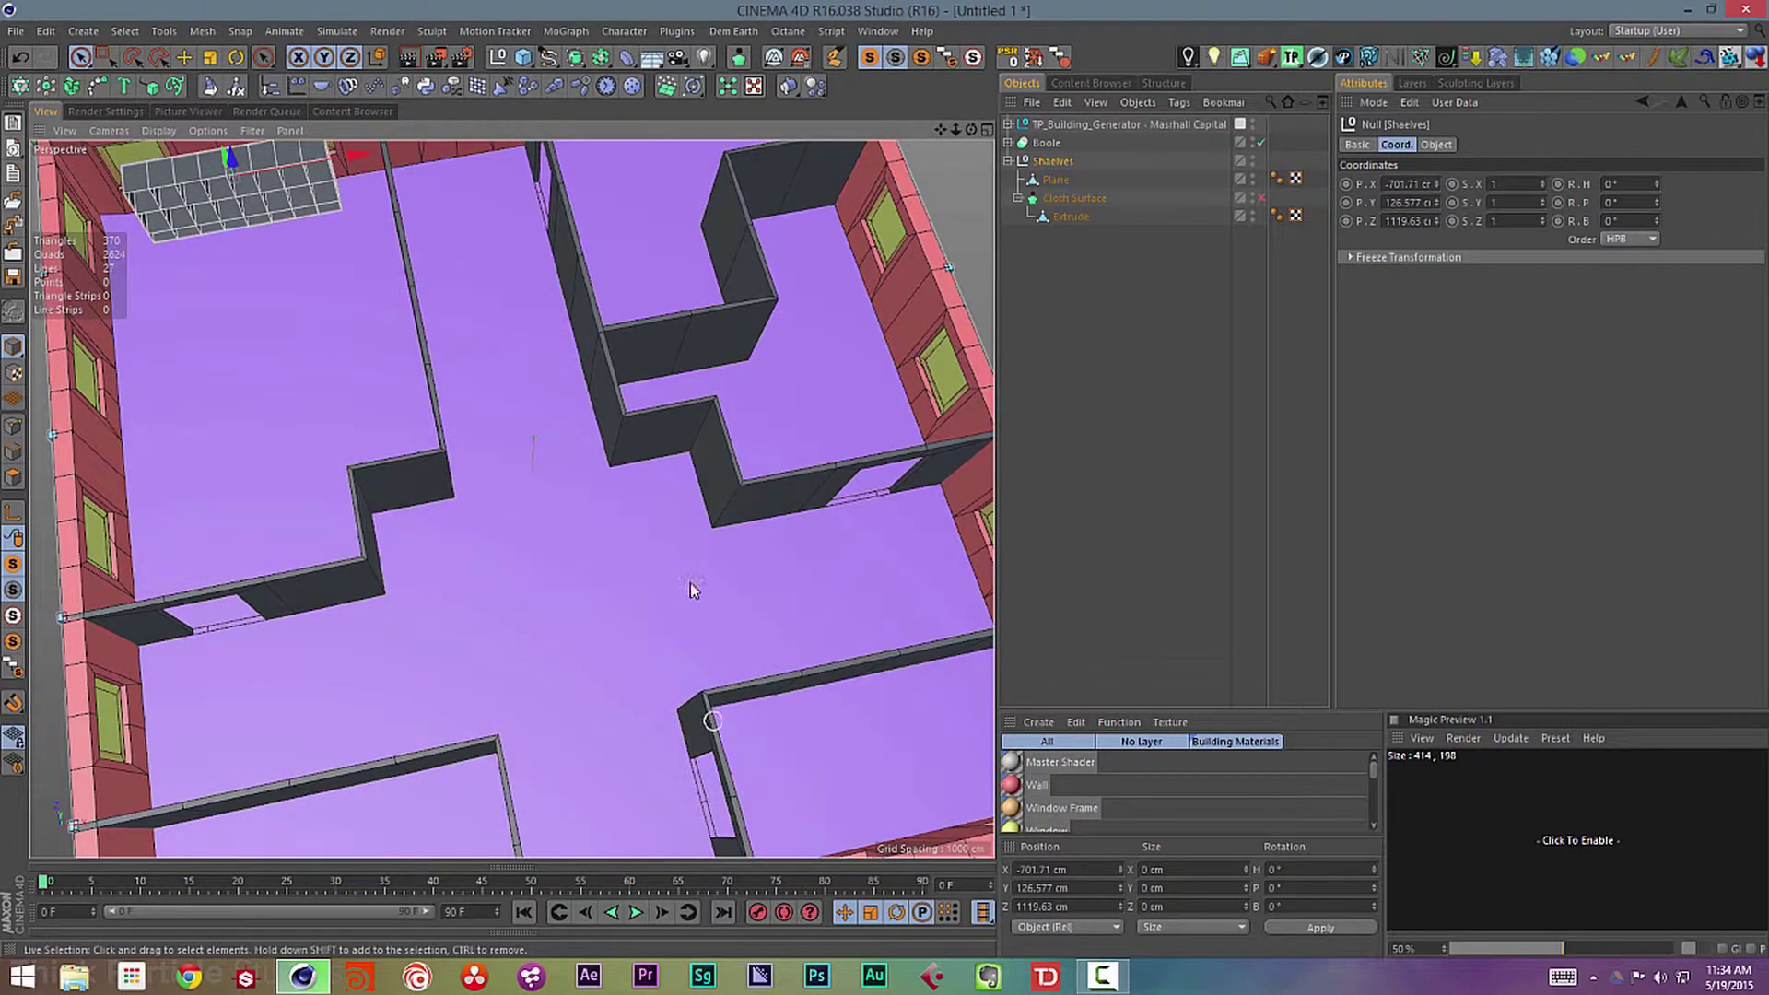
# - Duplicate the Shaelves group across the corridor to X 698.29 cm and place the copy below the original in the hierarchy
pyautogui.keyDown('alt'); pyautogui.moveTo(497, 411); pyautogui.dragTo(619, 551, button='middle'); pyautogui.keyUp('alt')
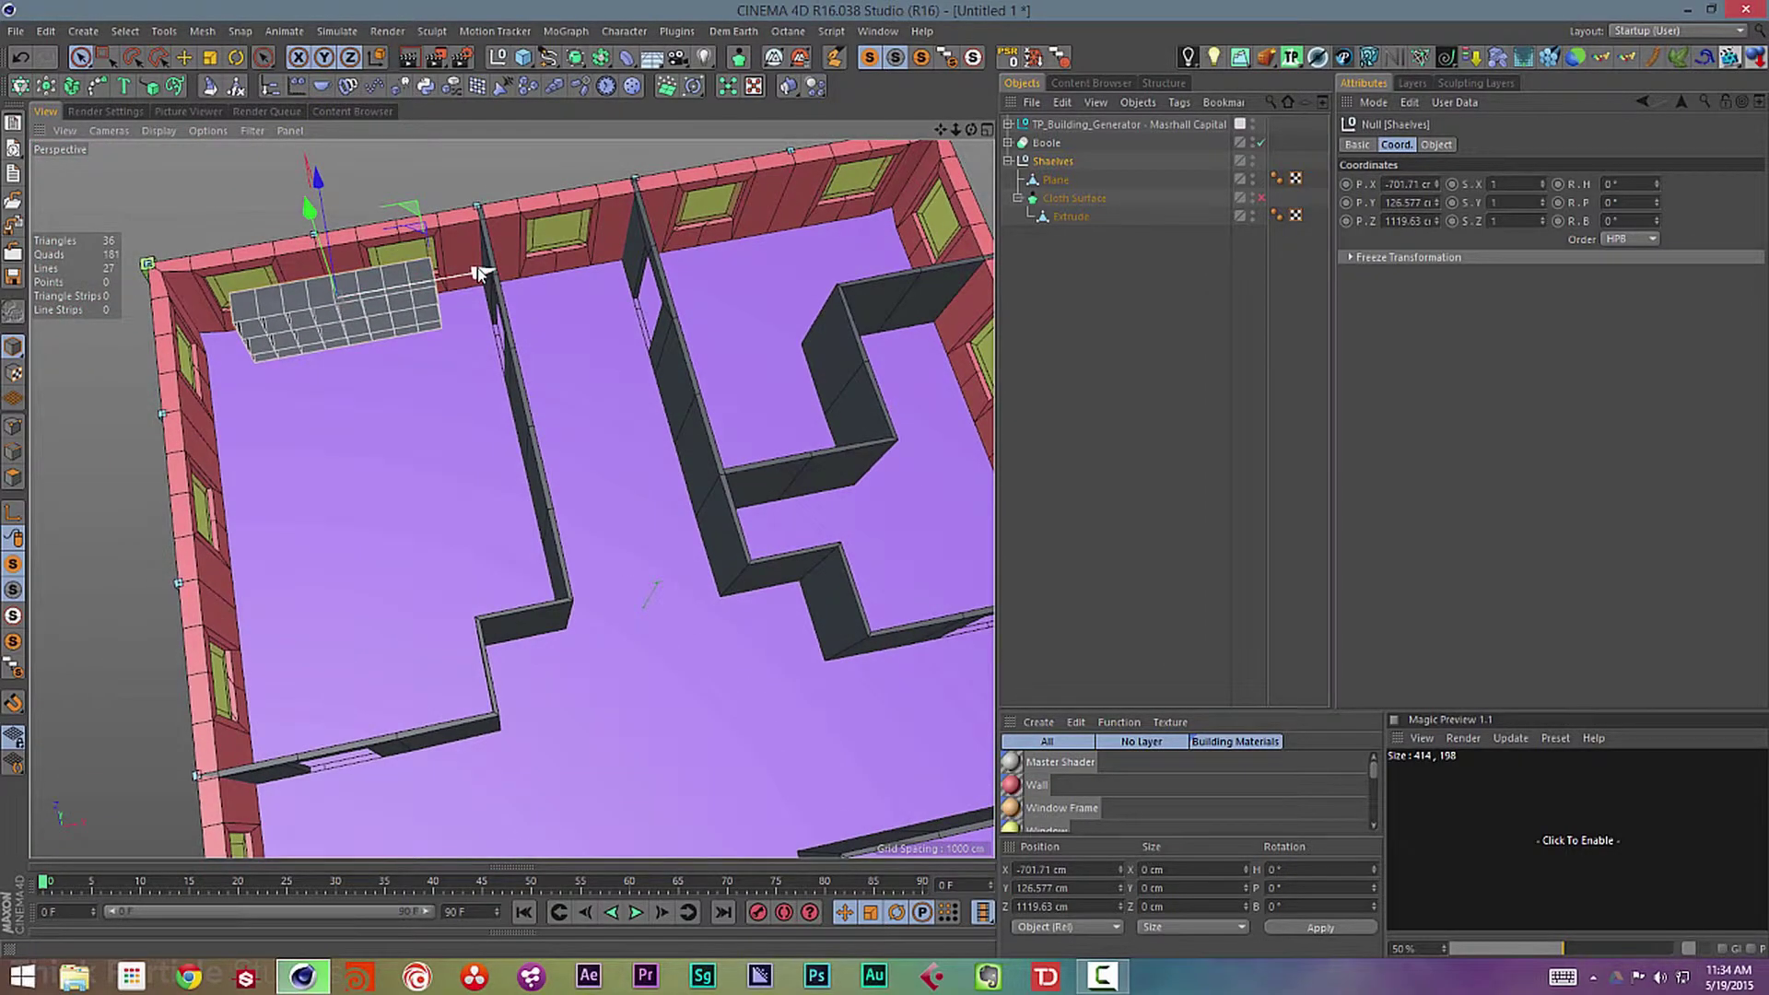
pyautogui.keyDown('ctrl'); pyautogui.moveTo(479, 273); pyautogui.dragTo(913, 221); pyautogui.keyUp('ctrl')
pyautogui.keyDown('alt'); pyautogui.moveTo(707, 530); pyautogui.dragTo(620, 536, button='right'); pyautogui.keyUp('alt')
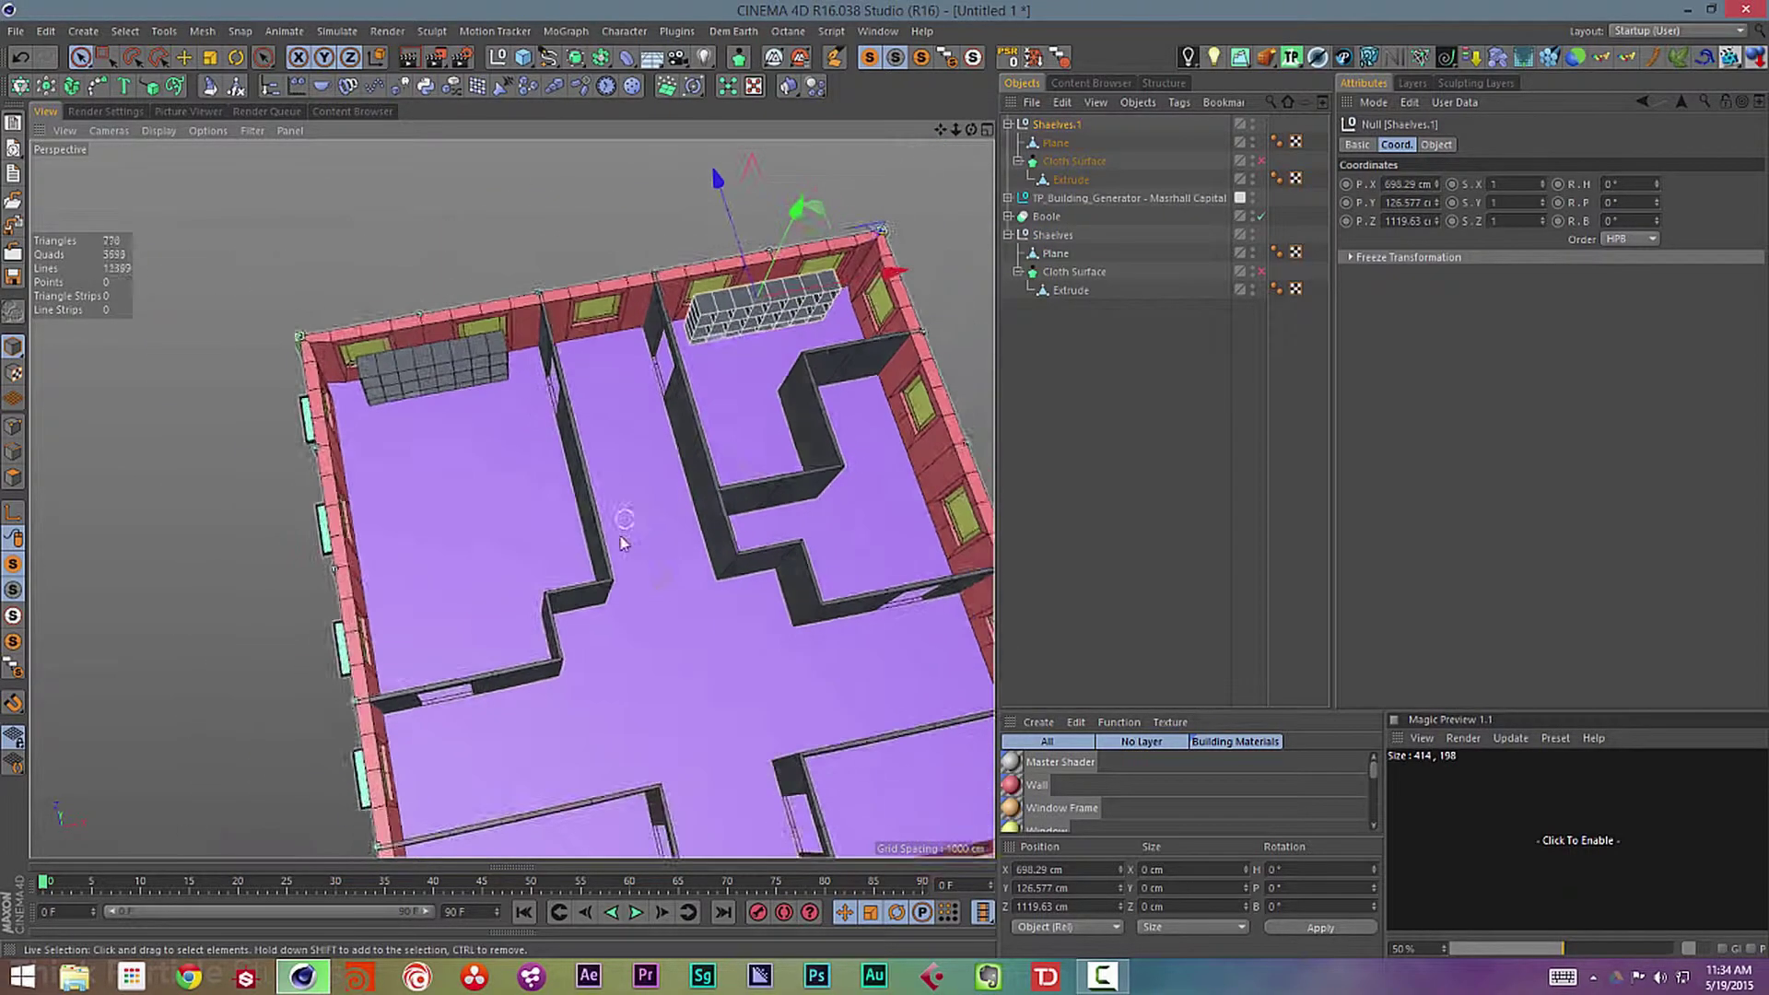
pyautogui.keyDown('alt'); pyautogui.moveTo(620, 537); pyautogui.dragTo(551, 492); pyautogui.keyUp('alt')
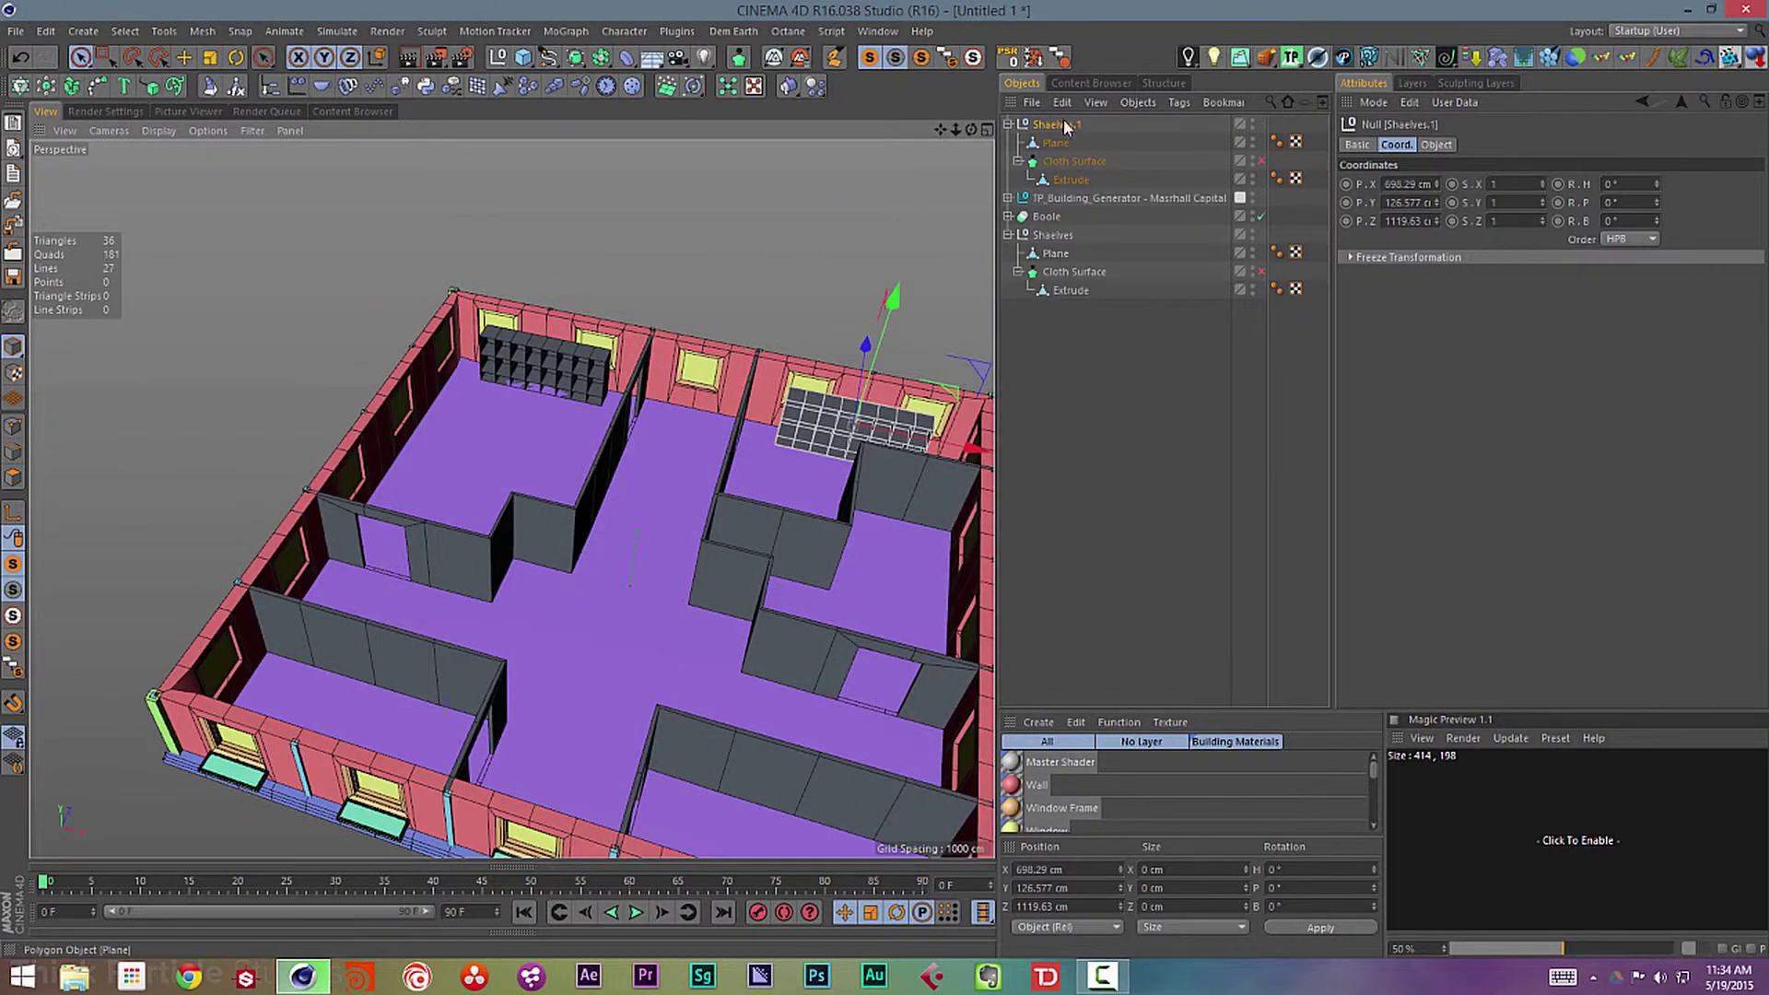
pyautogui.moveTo(1064, 127); pyautogui.dragTo(1060, 308)
# - Raise both shelf groups together to about Y 130.918 cm and collapse their hierarchies
pyautogui.keyDown('ctrl'); pyautogui.click(1053, 160); pyautogui.keyUp('ctrl')
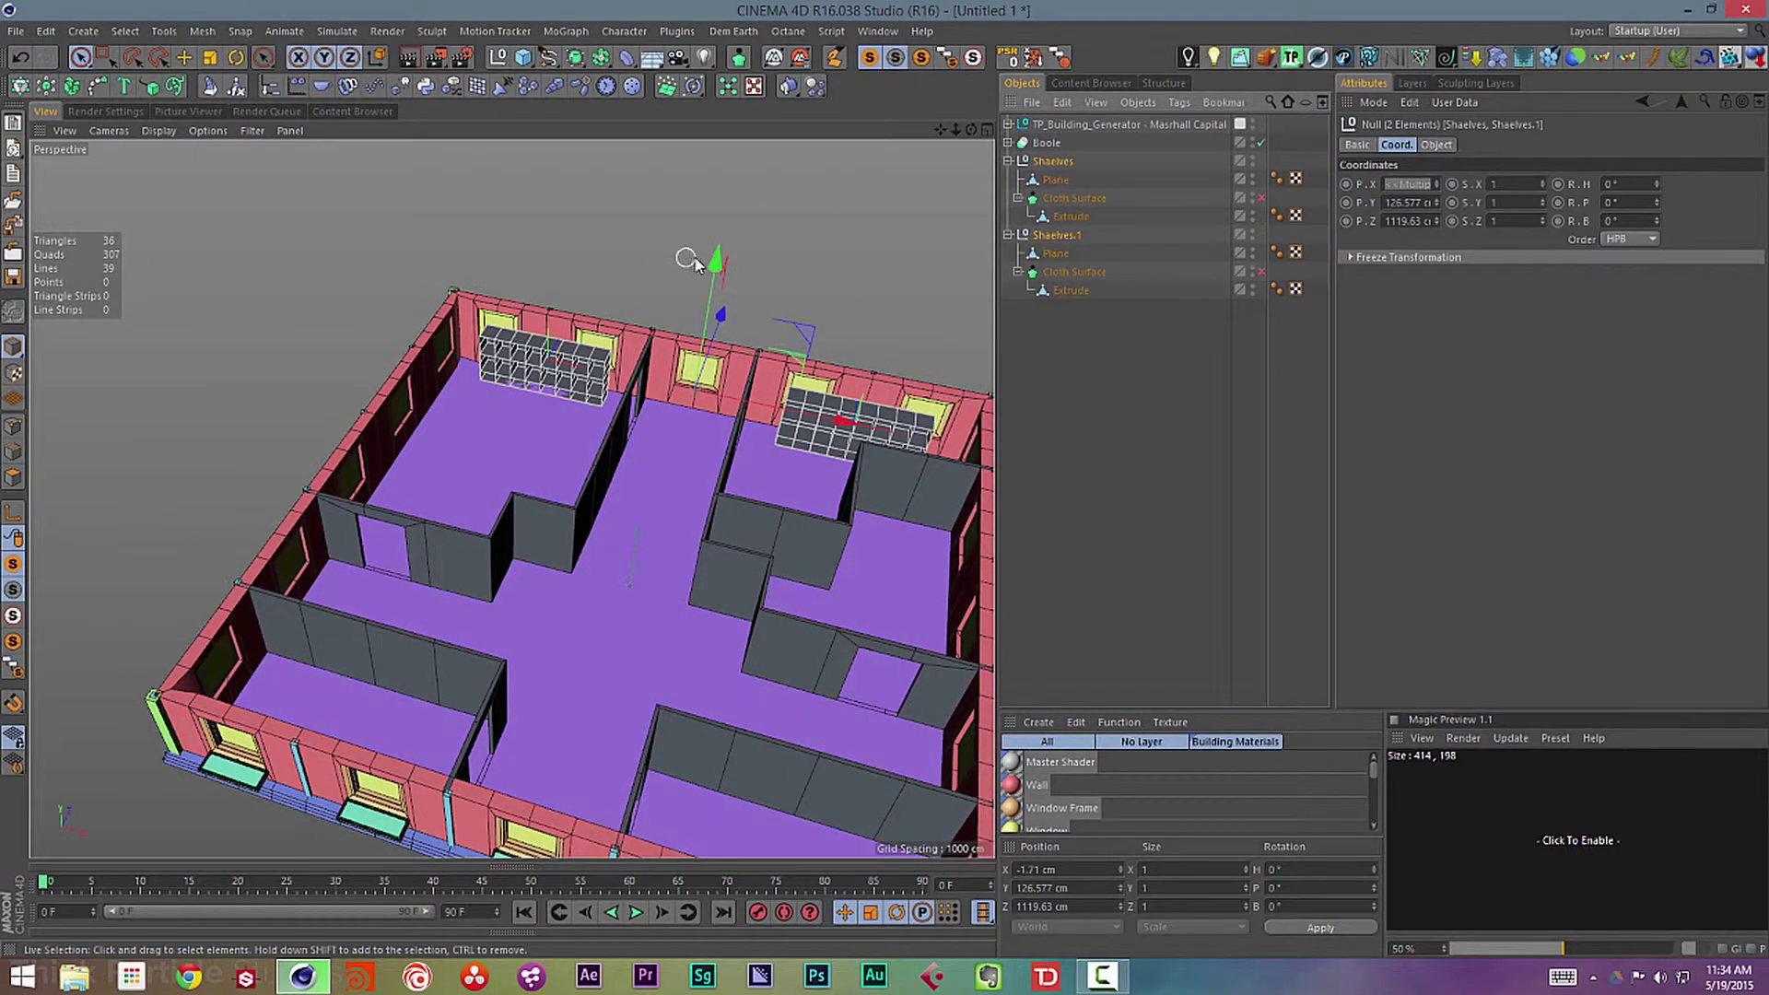
pyautogui.moveTo(718, 265); pyautogui.dragTo(719, 266)
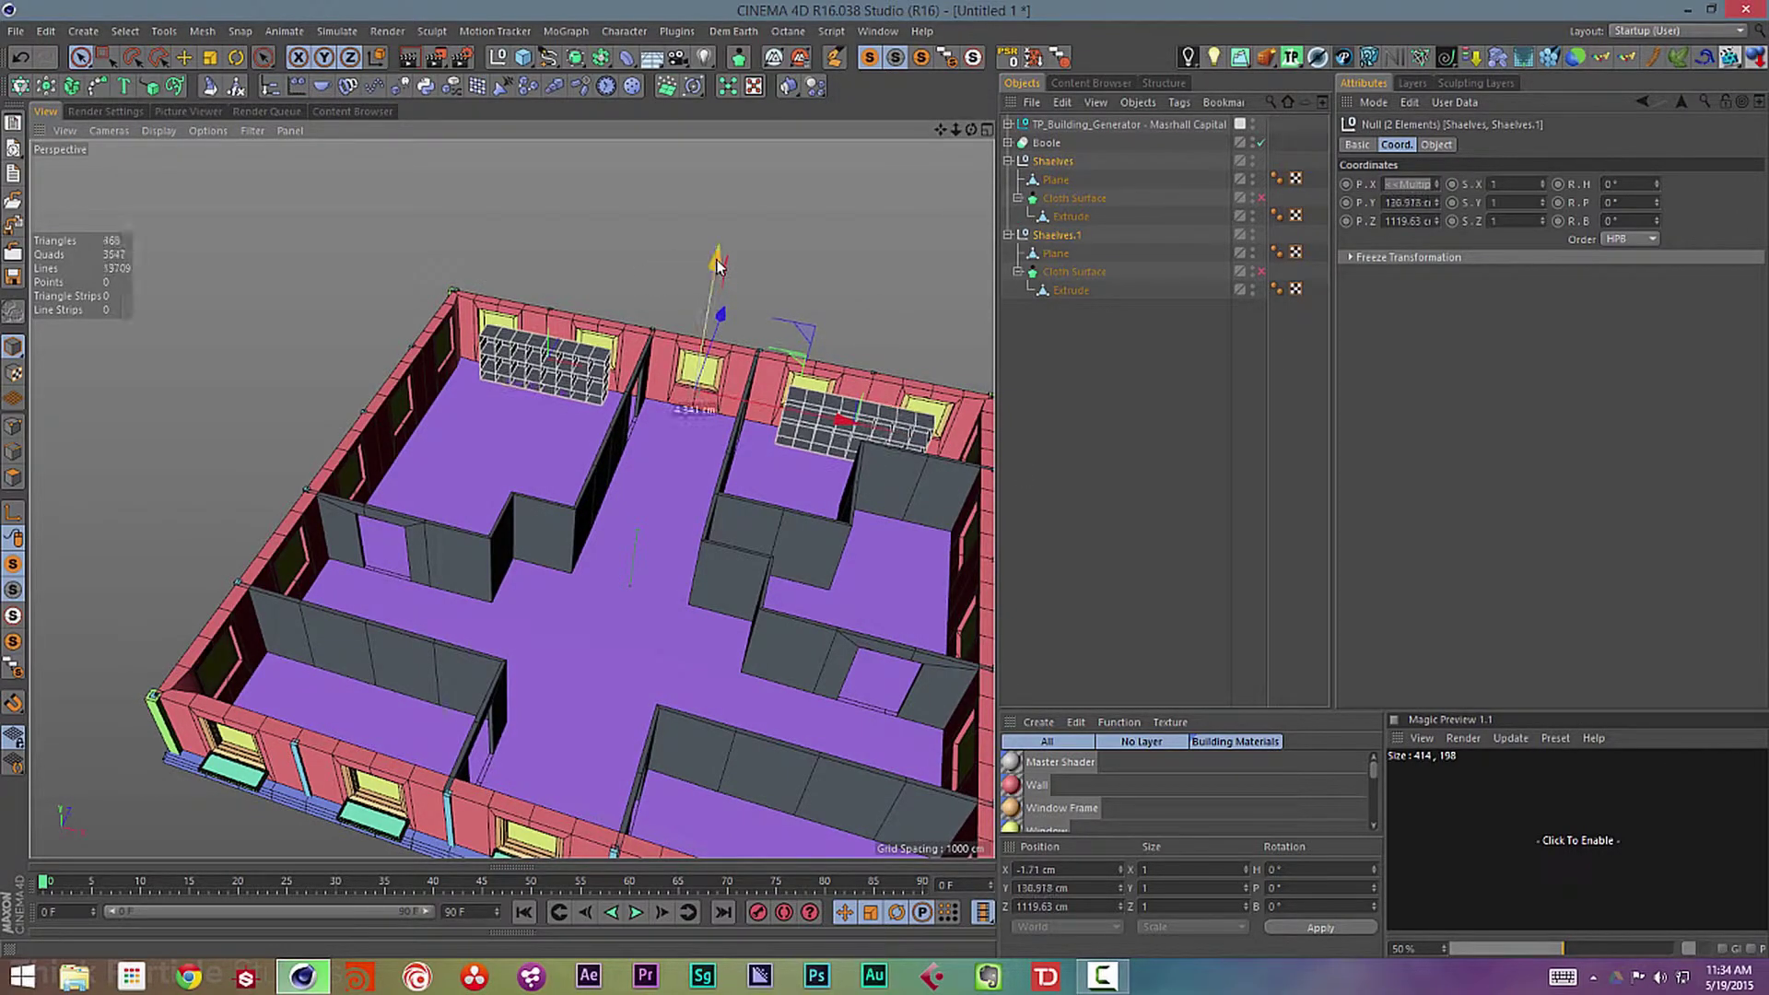
pyautogui.keyDown('alt'); pyautogui.moveTo(709, 415); pyautogui.dragTo(829, 387); pyautogui.keyUp('alt')
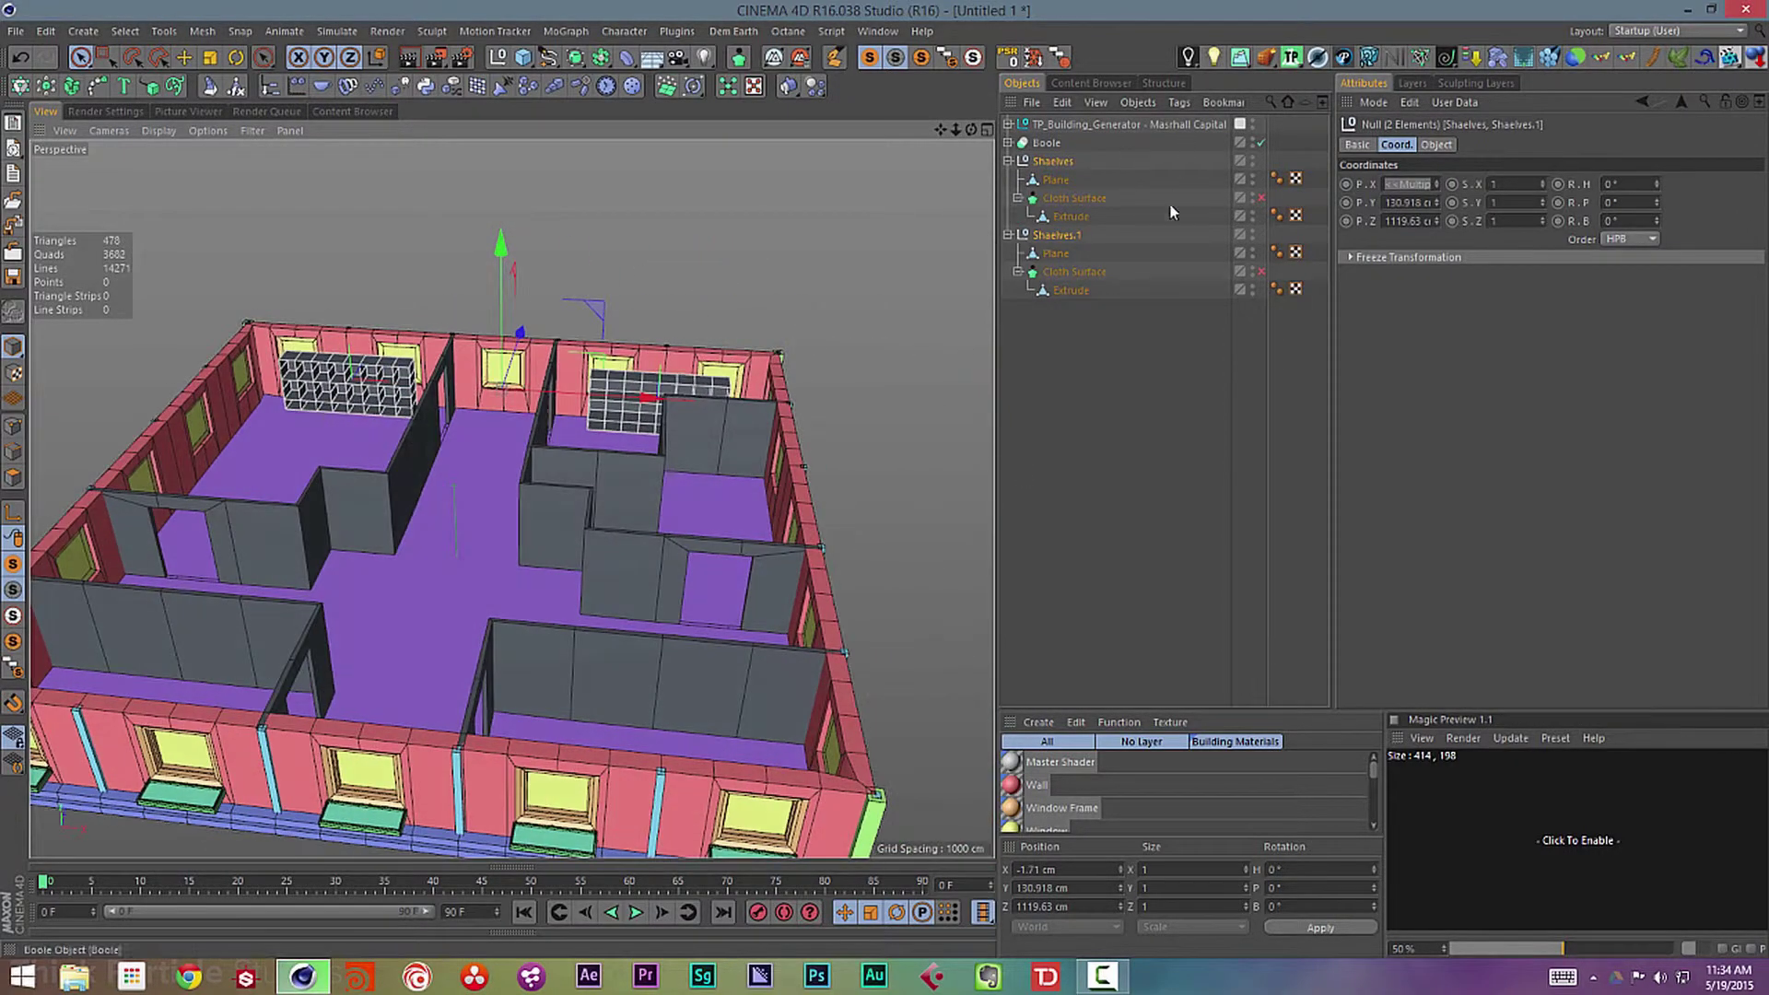
pyautogui.click(1007, 162)
pyautogui.click(1007, 180)
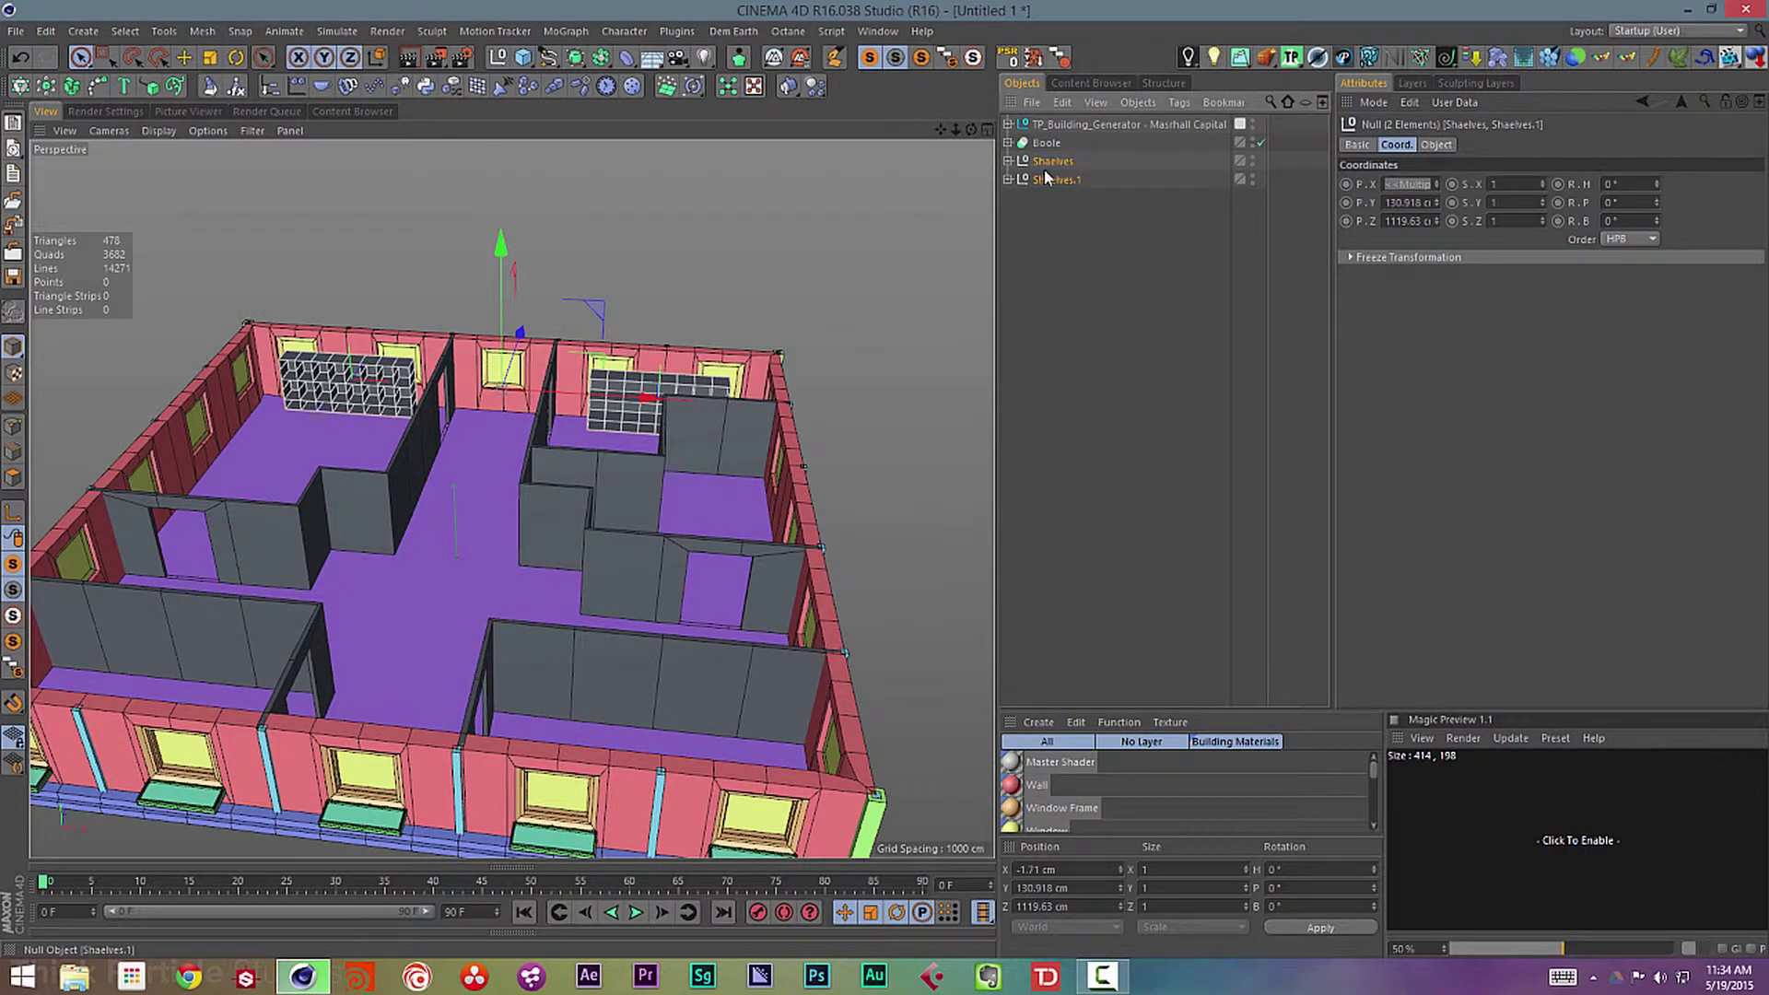
# - Duplicate the two shelf groups and rotate the copies 180° around the vertical axis
pyautogui.keyDown('ctrl'); pyautogui.moveTo(1046, 166); pyautogui.dragTo(1065, 277); pyautogui.keyUp('ctrl')
pyautogui.press('r')
pyautogui.moveTo(542, 431); pyautogui.dragTo(256, 184)
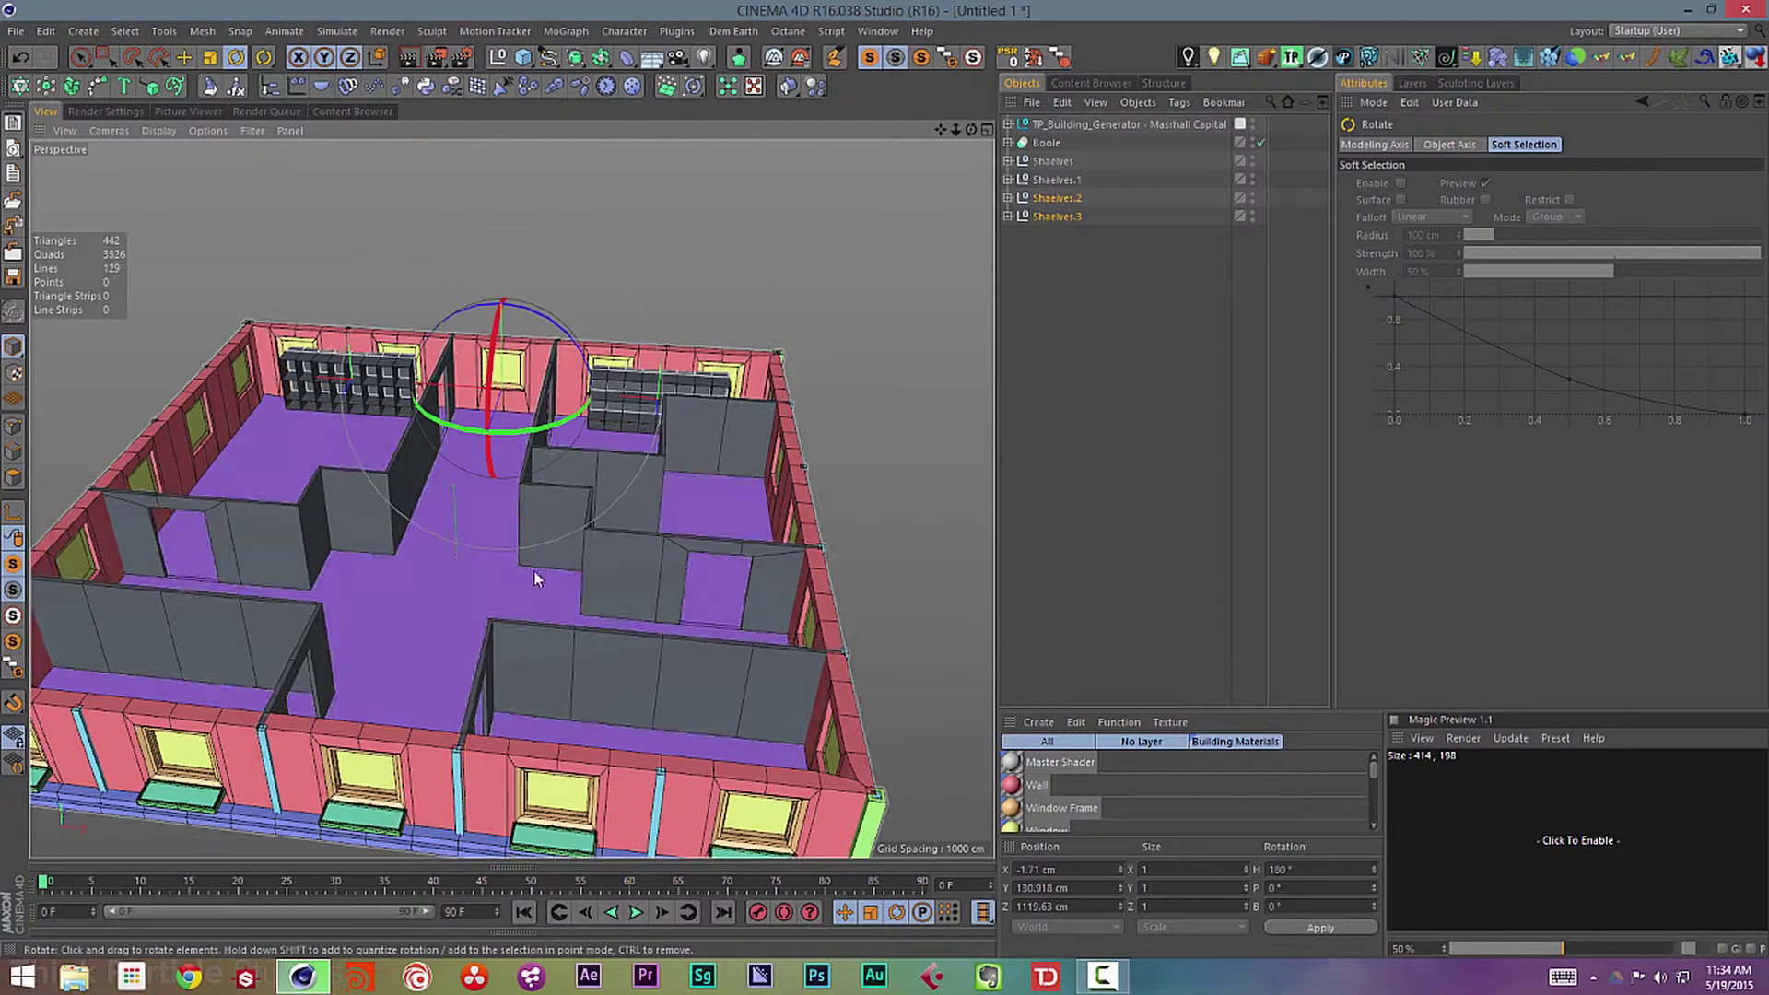
# - Move the two rotated shelf copies to the opposite outer wall, at about Z -1140.37 cm
pyautogui.keyDown('alt'); pyautogui.moveTo(534, 580); pyautogui.dragTo(764, 261); pyautogui.keyUp('alt')
pyautogui.press('e')
pyautogui.moveTo(611, 383); pyautogui.dragTo(43, 629)
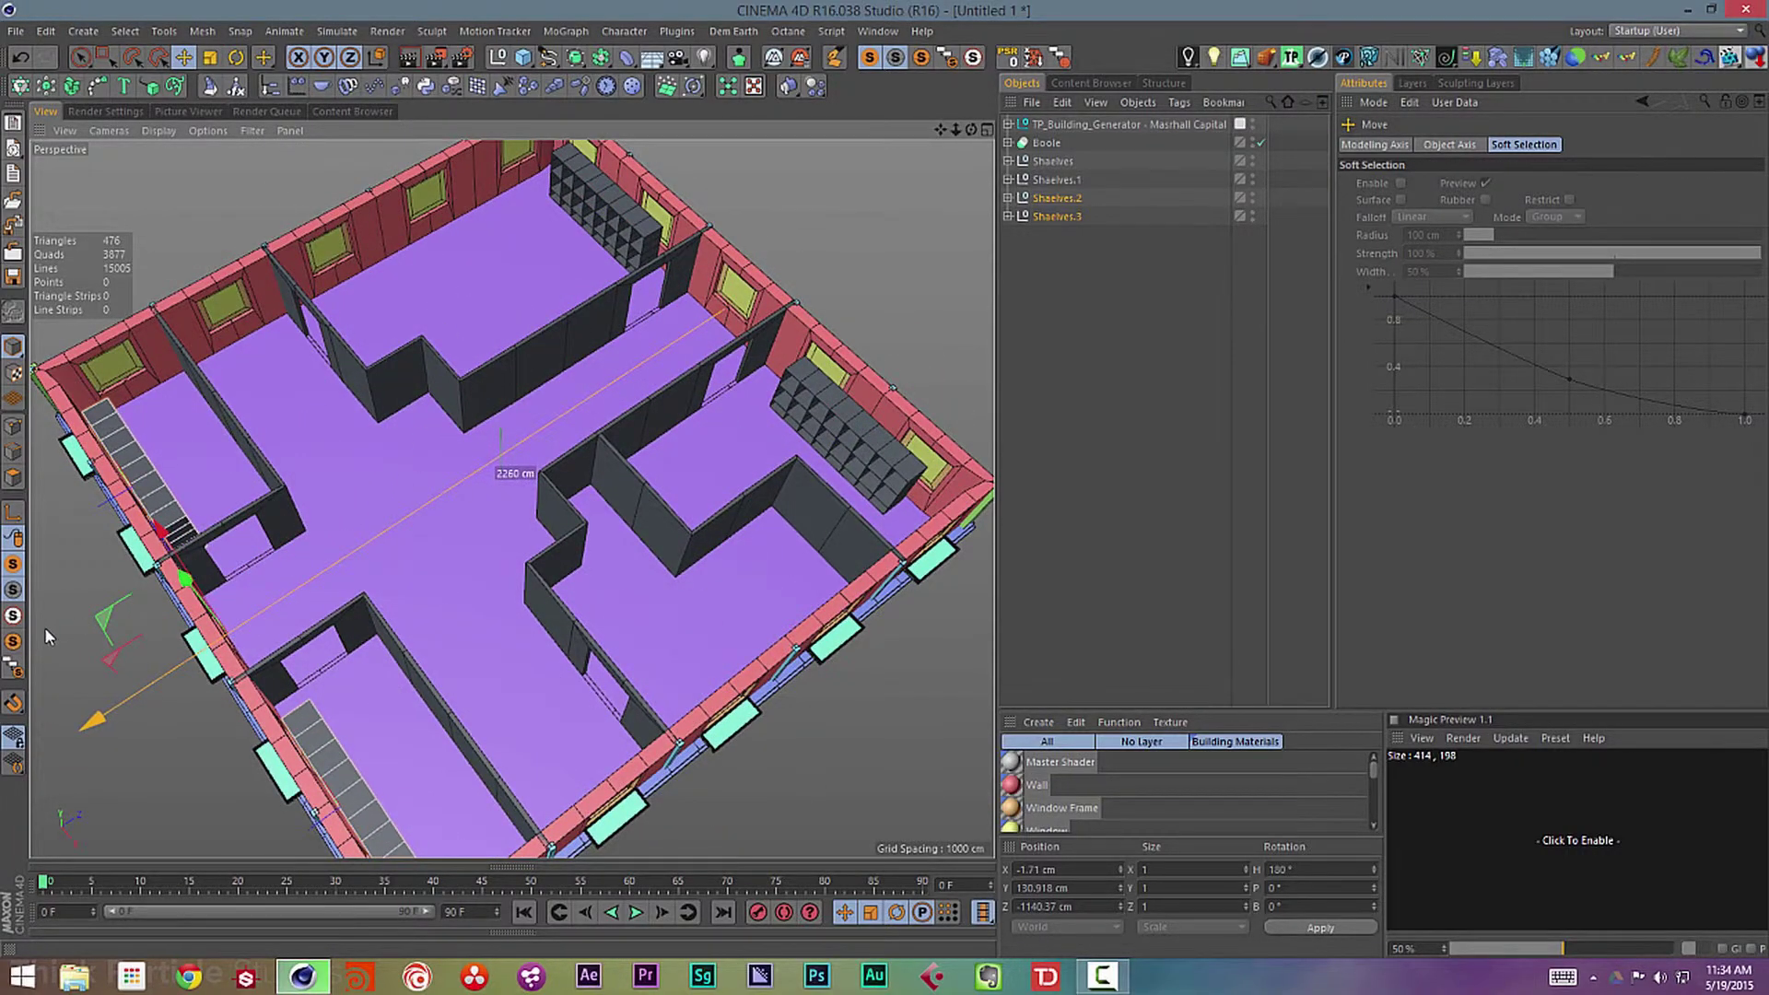
# - Move Shaelves and Shaelves.1 together closer to their outer wall, to about Z 1137.526 cm
pyautogui.keyDown('alt'); pyautogui.moveTo(464, 564); pyautogui.dragTo(276, 644); pyautogui.keyUp('alt')
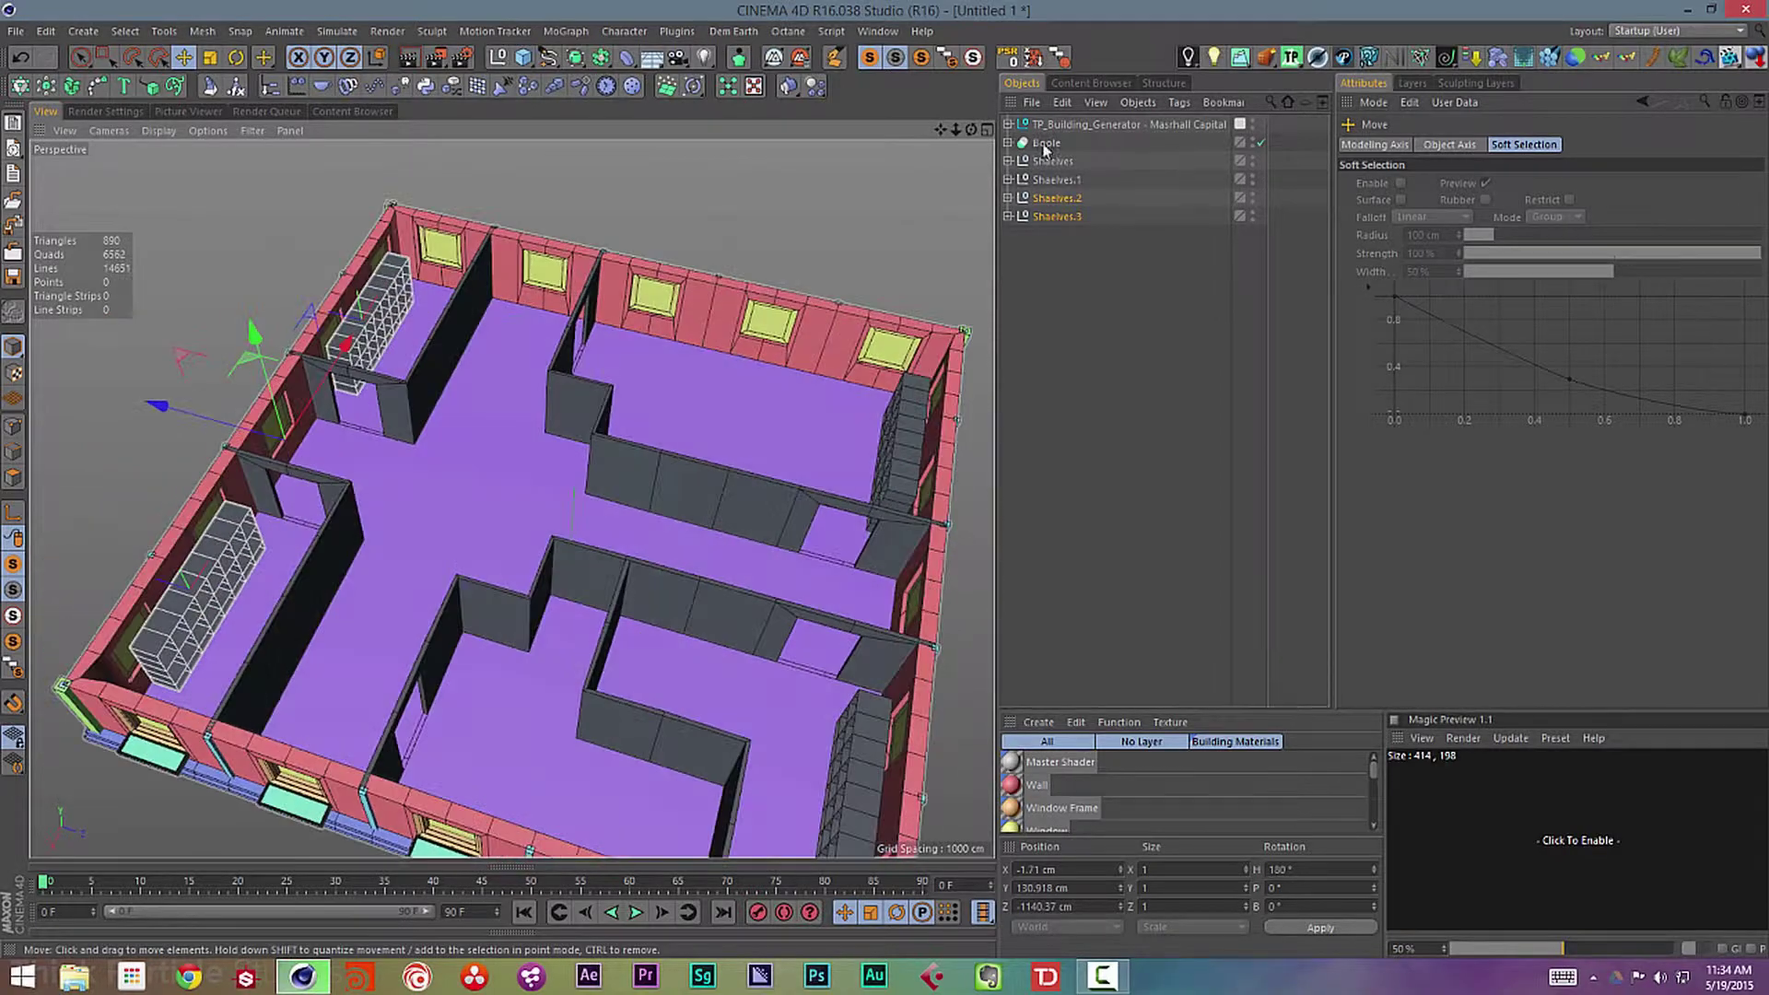
pyautogui.click(1045, 173)
pyautogui.keyDown('ctrl'); pyautogui.click(1050, 161); pyautogui.keyUp('ctrl')
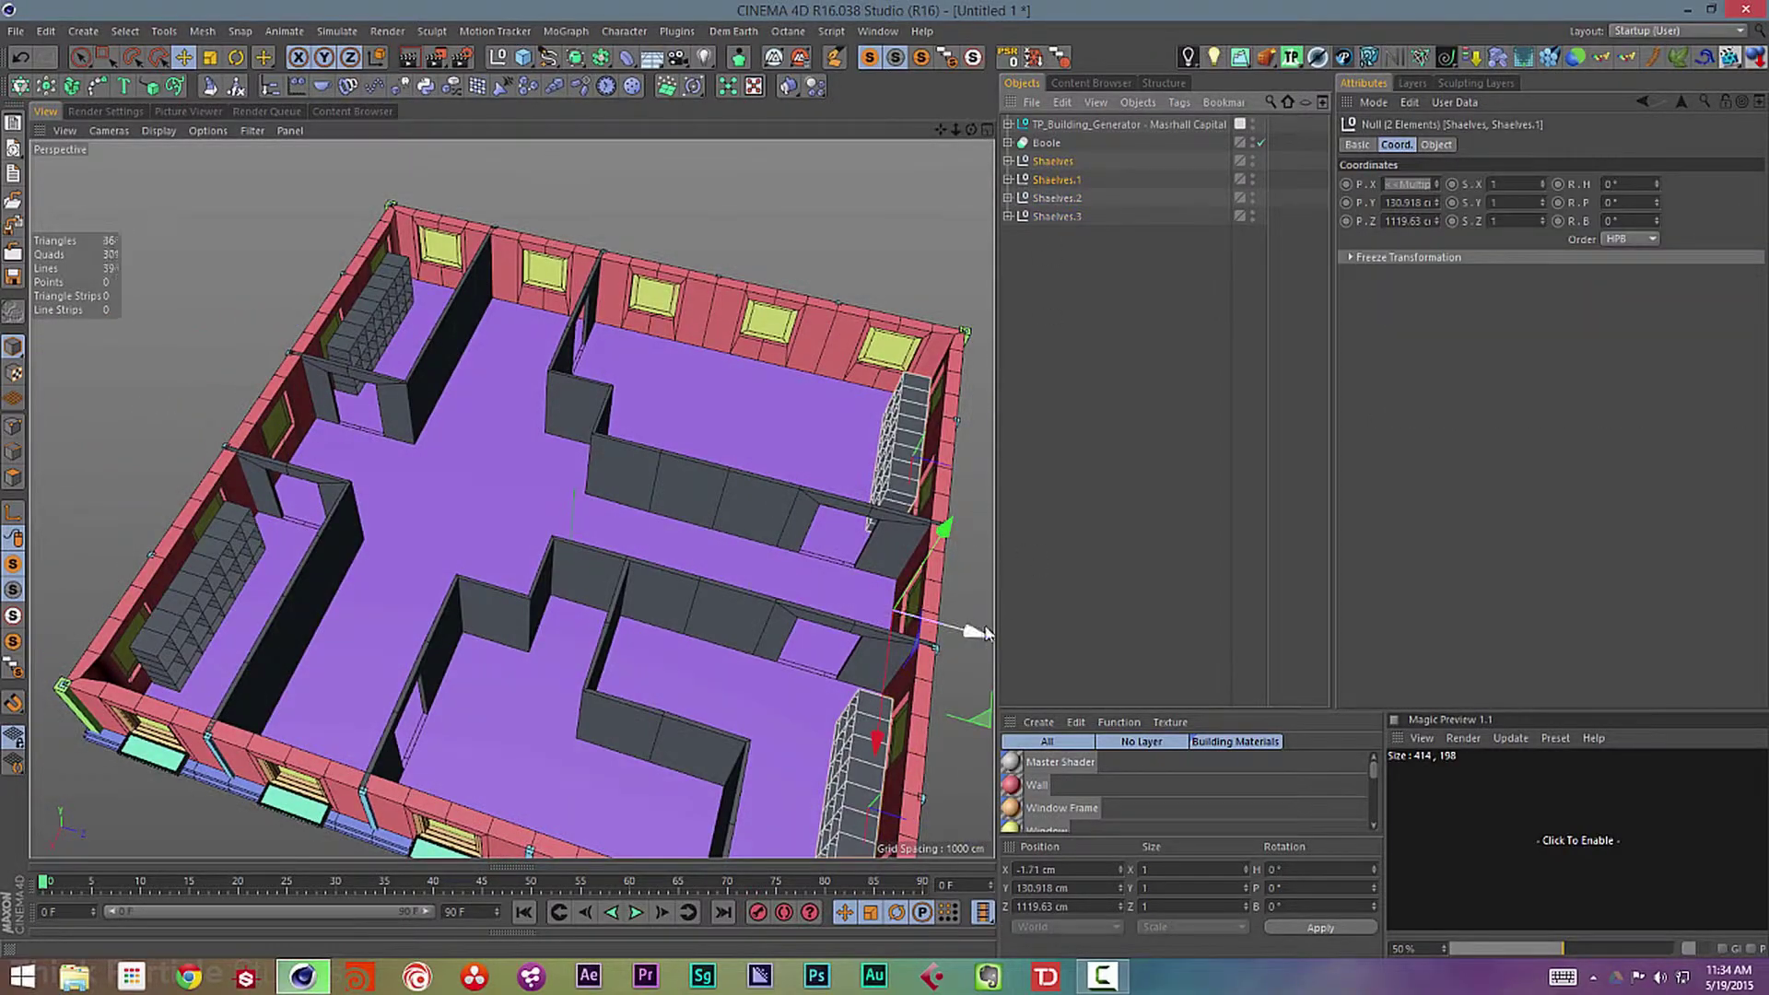
pyautogui.keyDown('alt'); pyautogui.moveTo(798, 609); pyautogui.dragTo(907, 571); pyautogui.keyUp('alt')
pyautogui.keyDown('alt'); pyautogui.moveTo(672, 713); pyautogui.dragTo(501, 566, button='middle'); pyautogui.keyUp('alt')
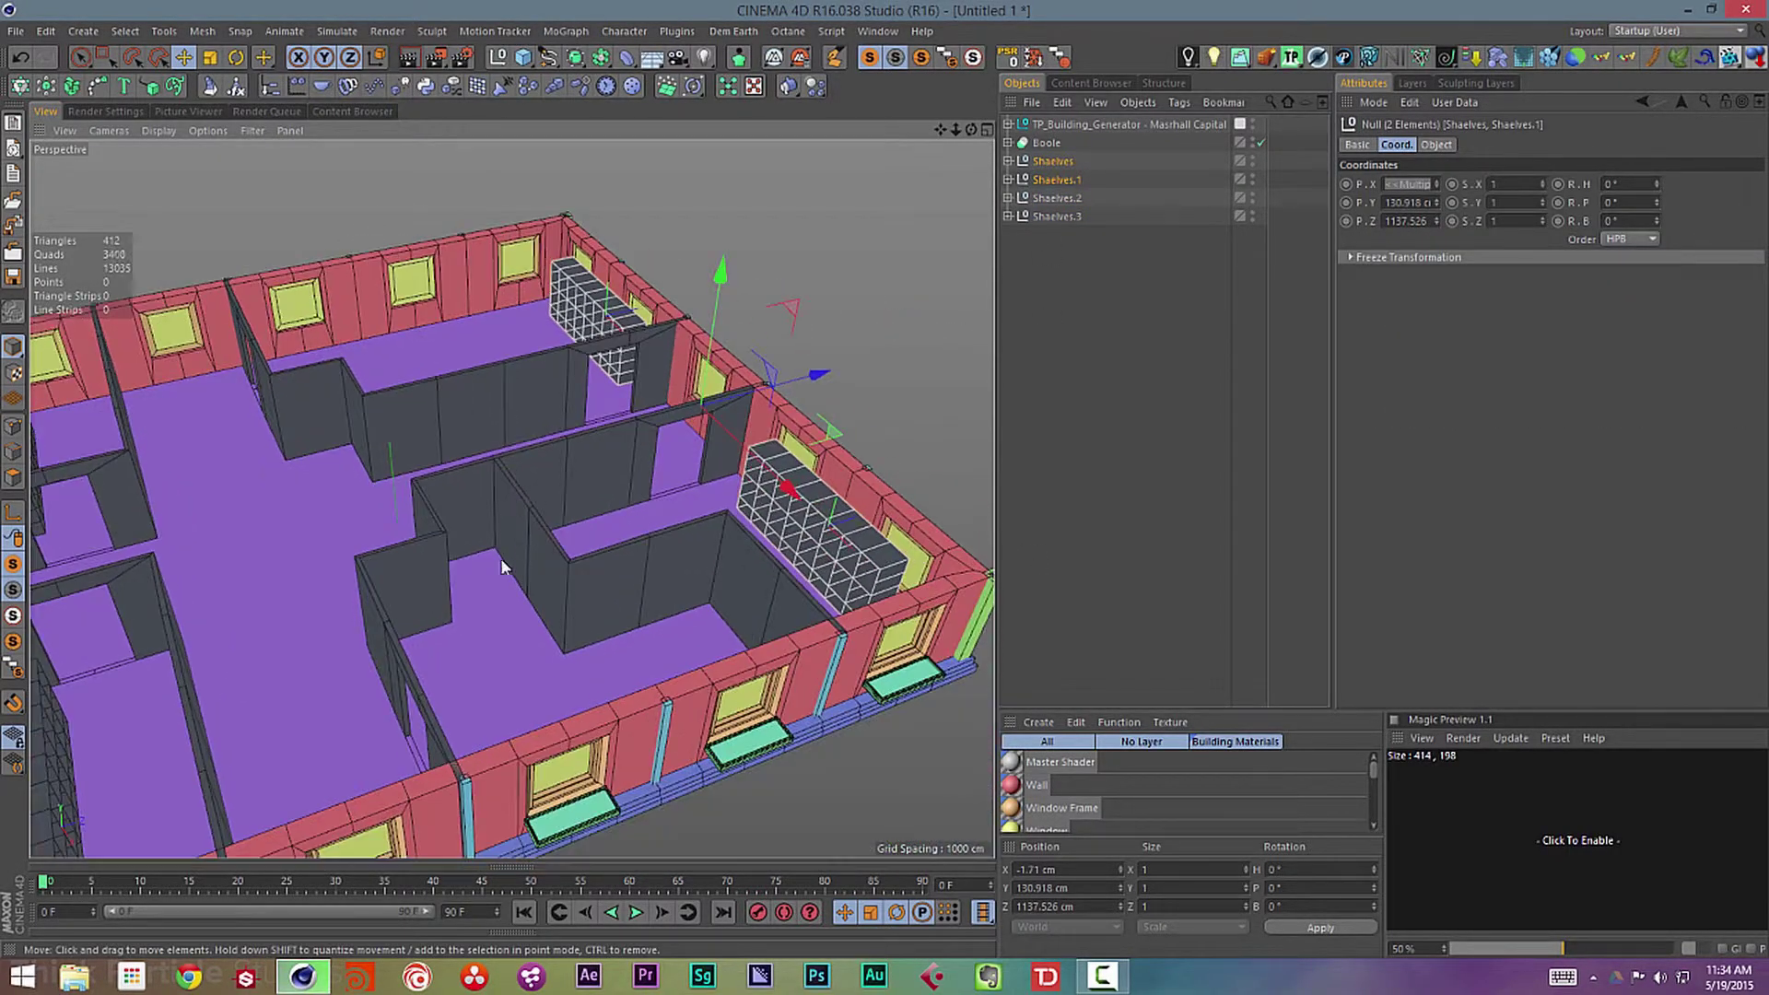
pyautogui.keyDown('alt'); pyautogui.moveTo(501, 565); pyautogui.dragTo(558, 571); pyautogui.keyUp('alt')
pyautogui.scroll(-5, 440, 565)
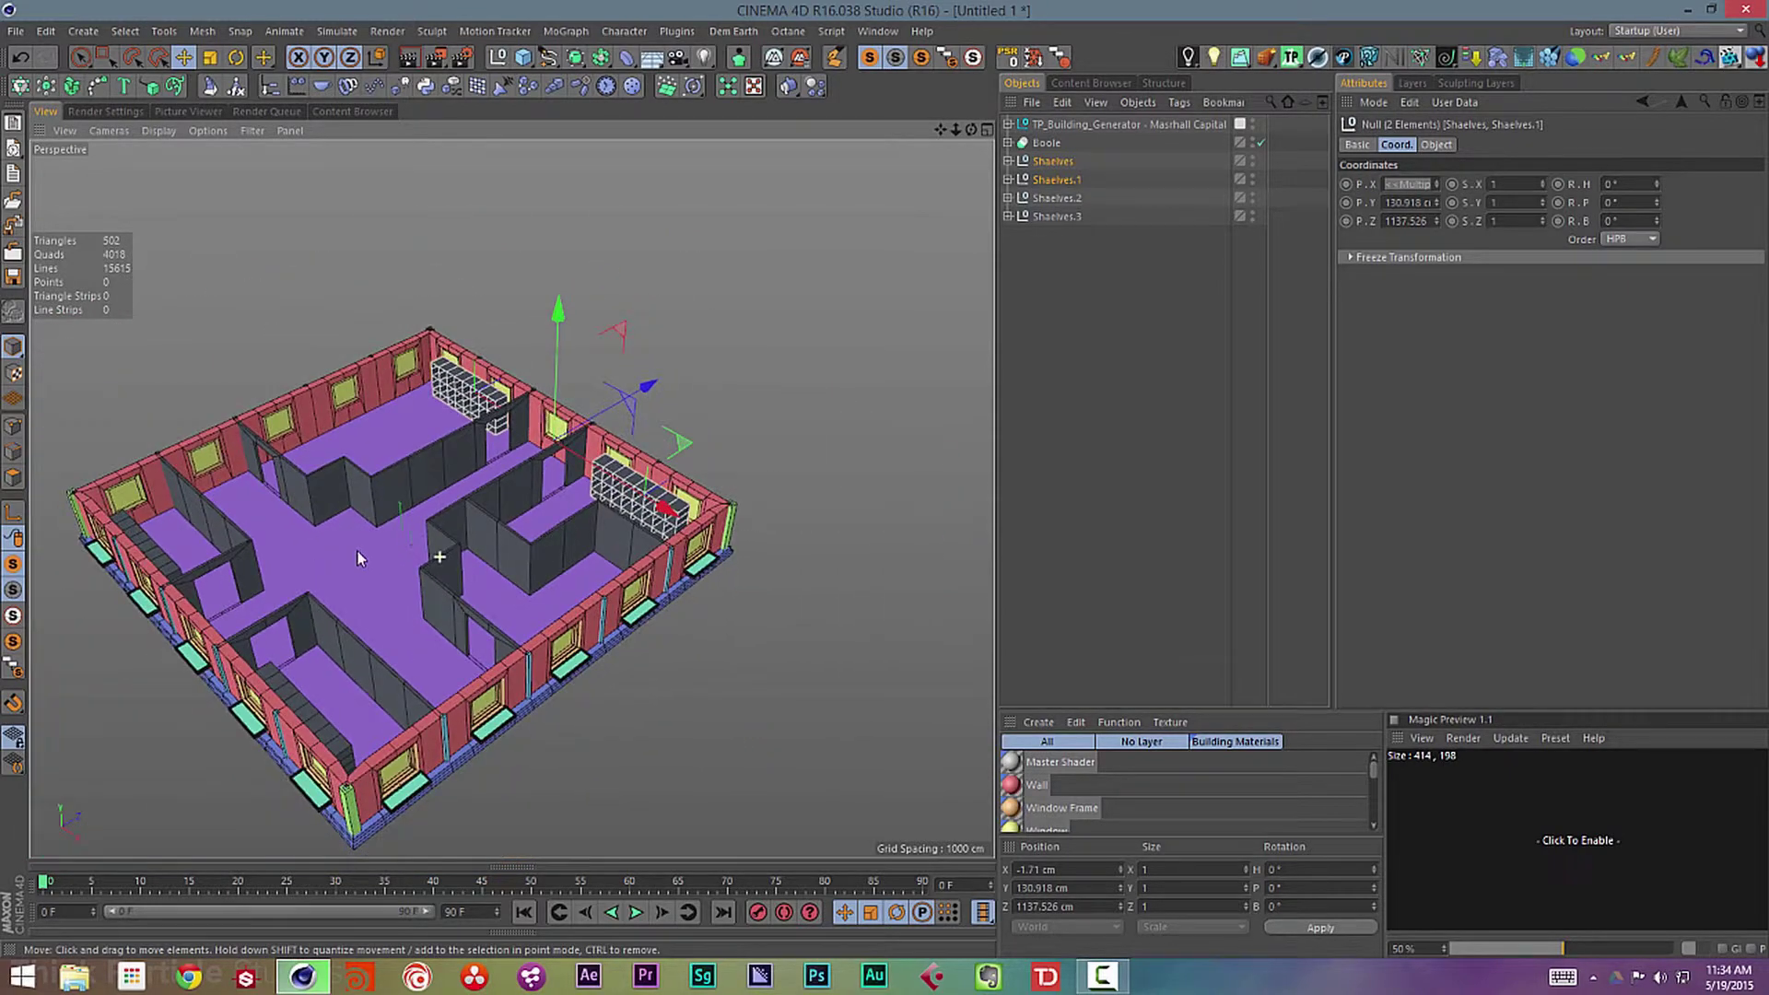
pyautogui.keyDown('alt'); pyautogui.moveTo(411, 543); pyautogui.dragTo(721, 518); pyautogui.keyUp('alt')
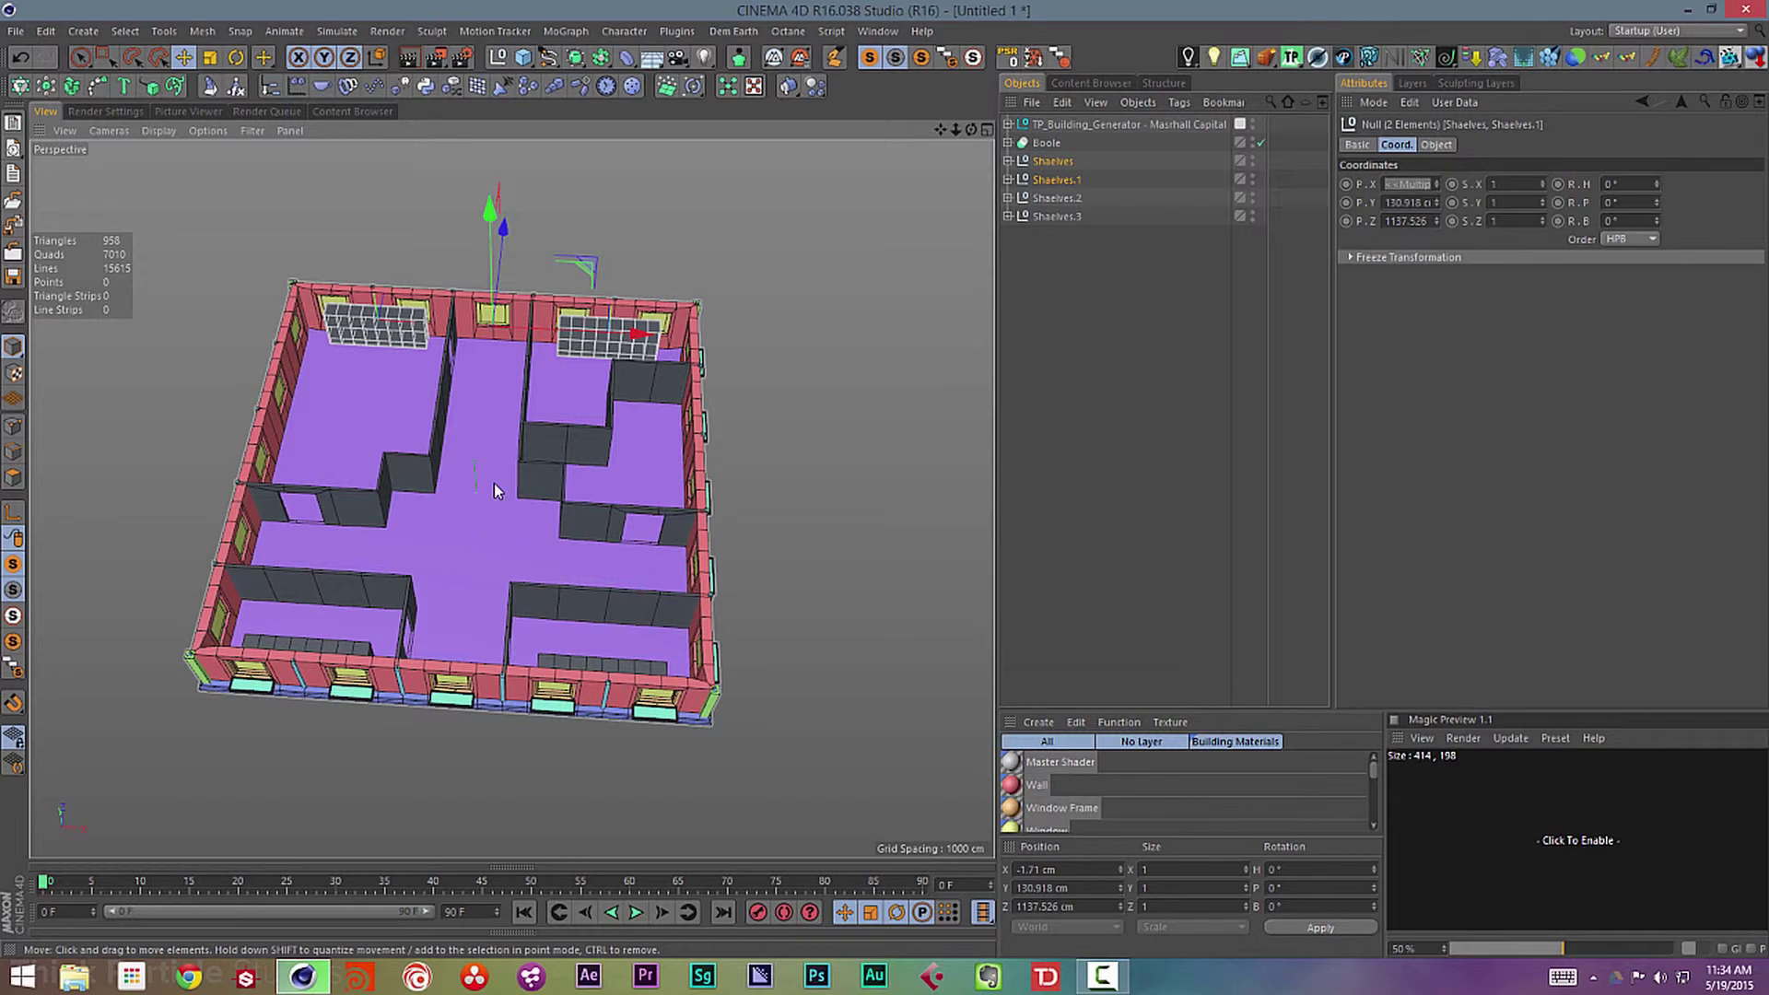
pyautogui.keyDown('alt'); pyautogui.moveTo(494, 482); pyautogui.dragTo(495, 484); pyautogui.keyUp('alt')
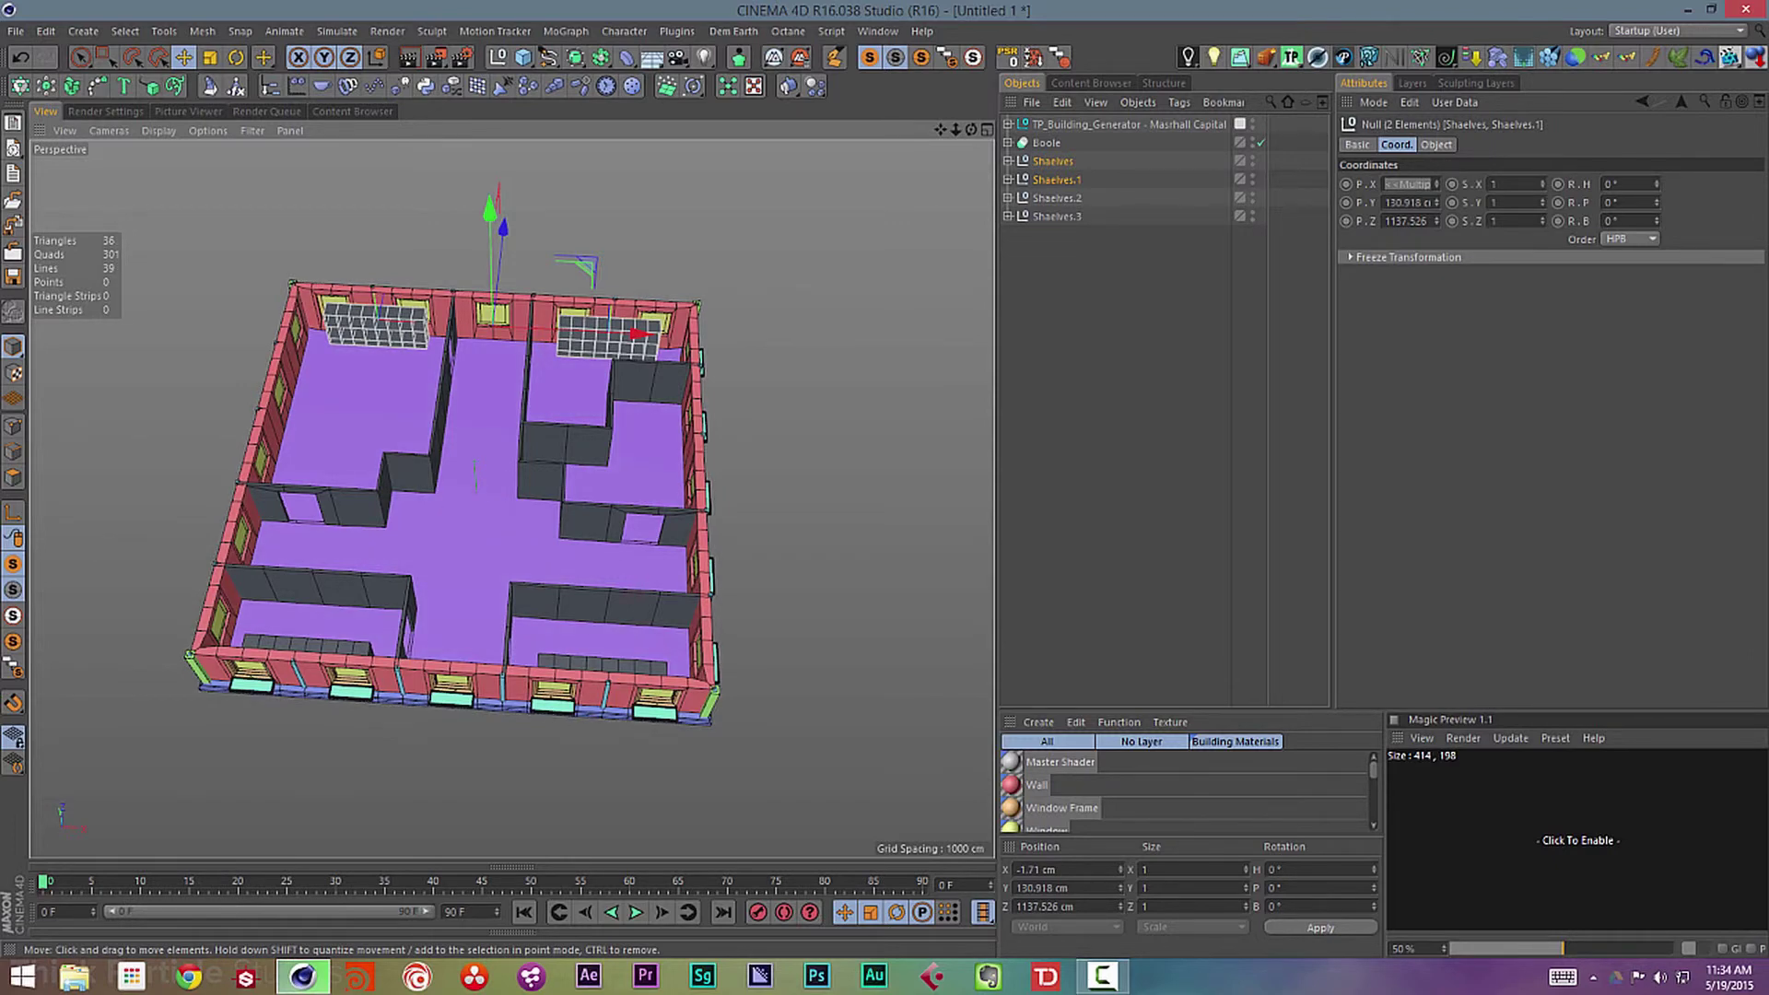